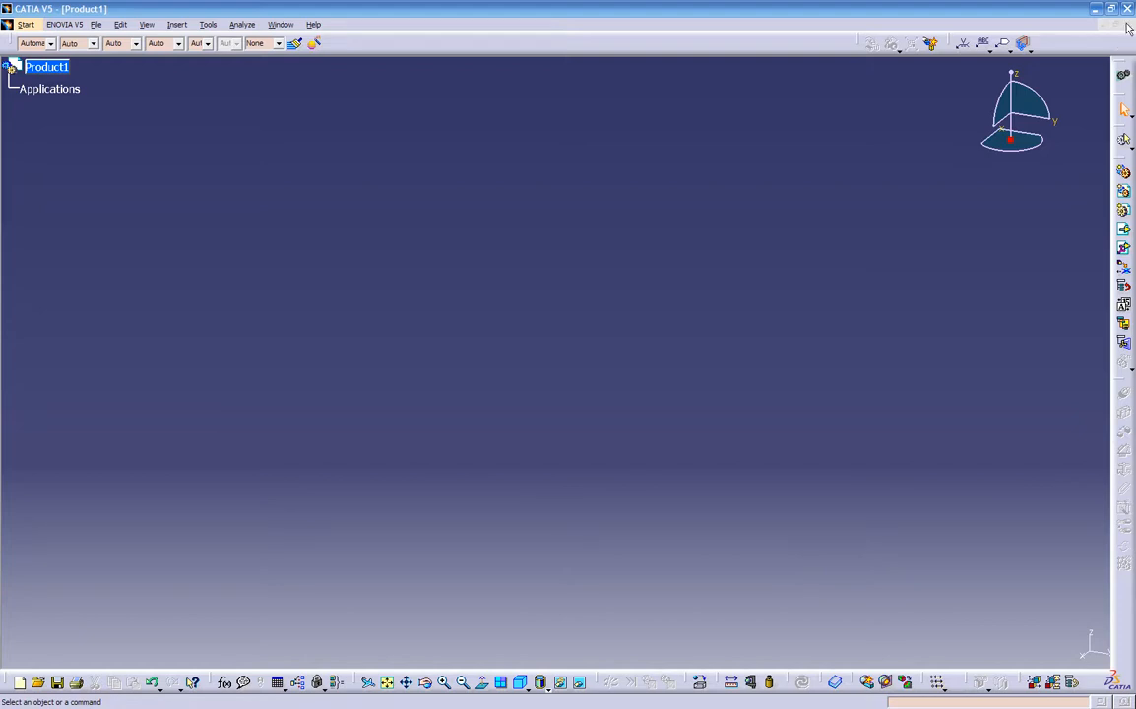
- Close the empty Product1 document
click(281, 25)
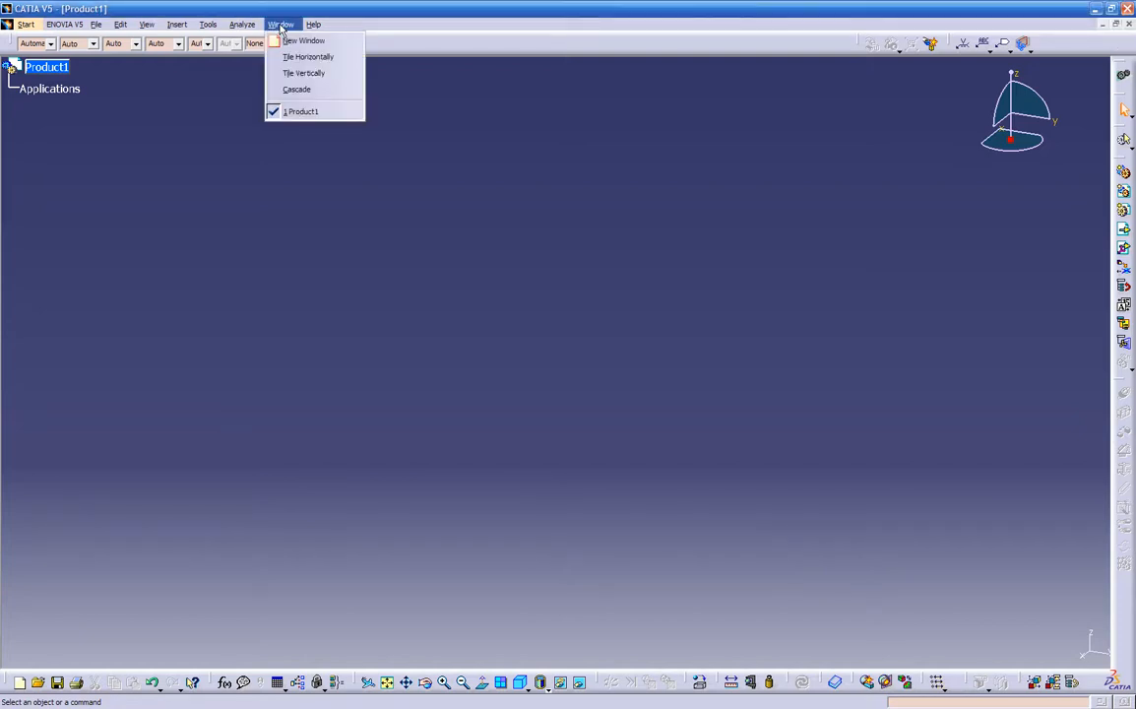
click(321, 114)
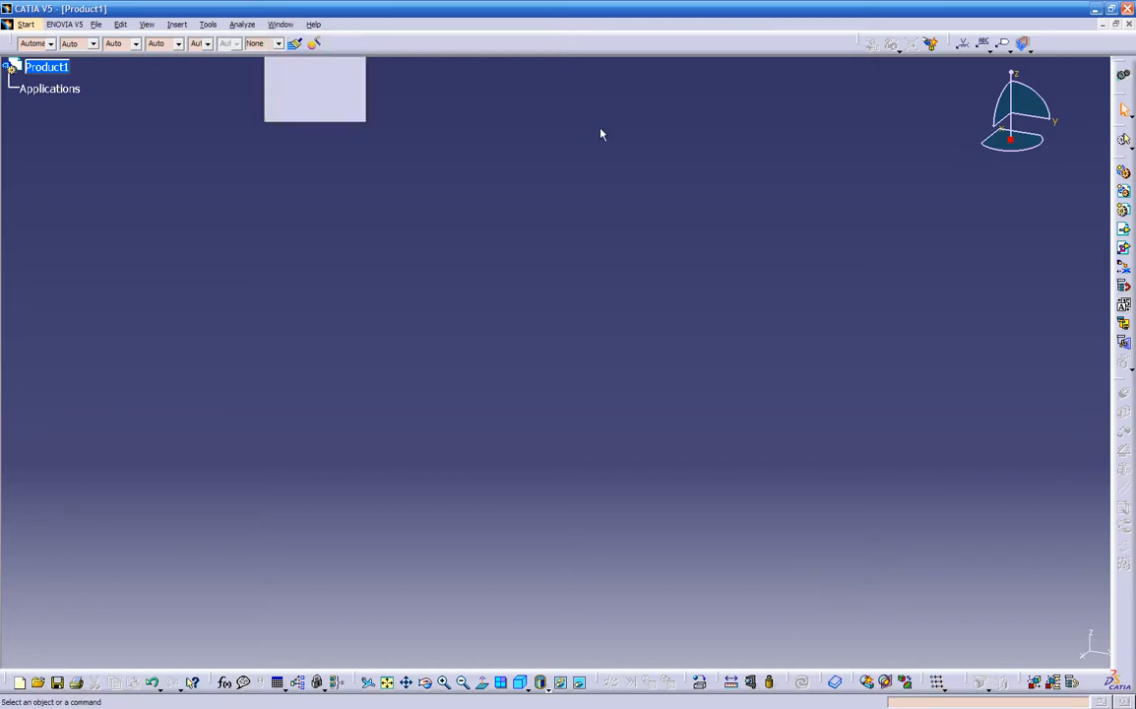
click(1123, 26)
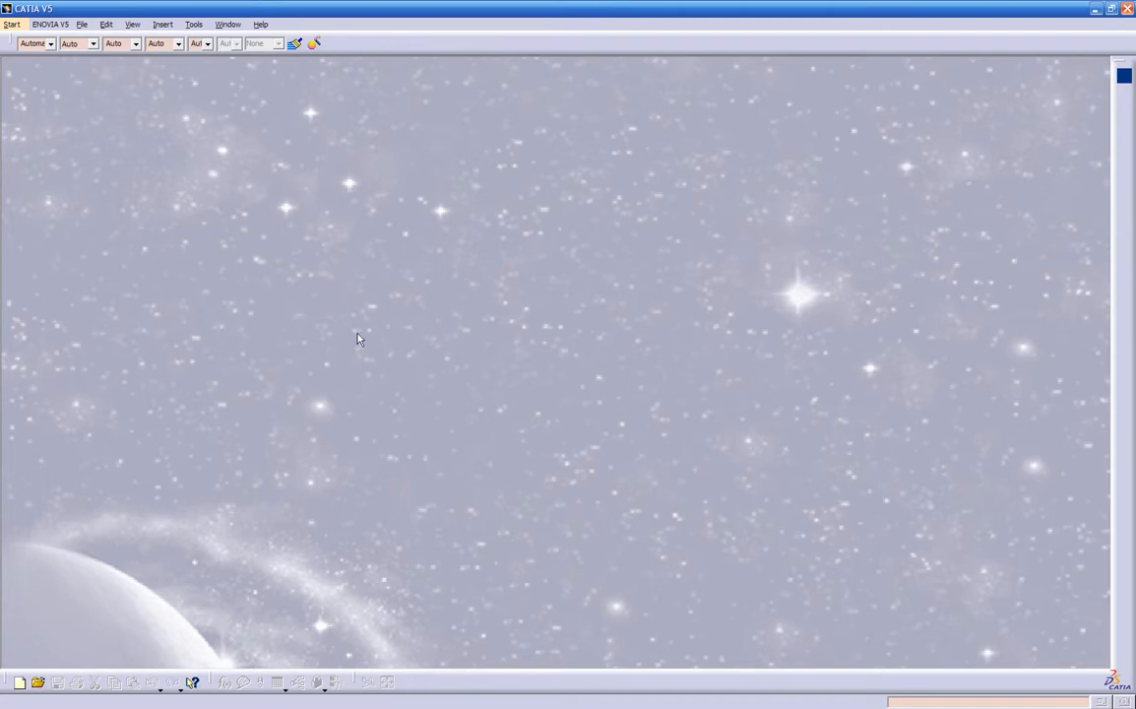
- View the available workbenches in the Welcome to CATIA V5 dialog, moving it to a clearer spot, and close it
click(1125, 77)
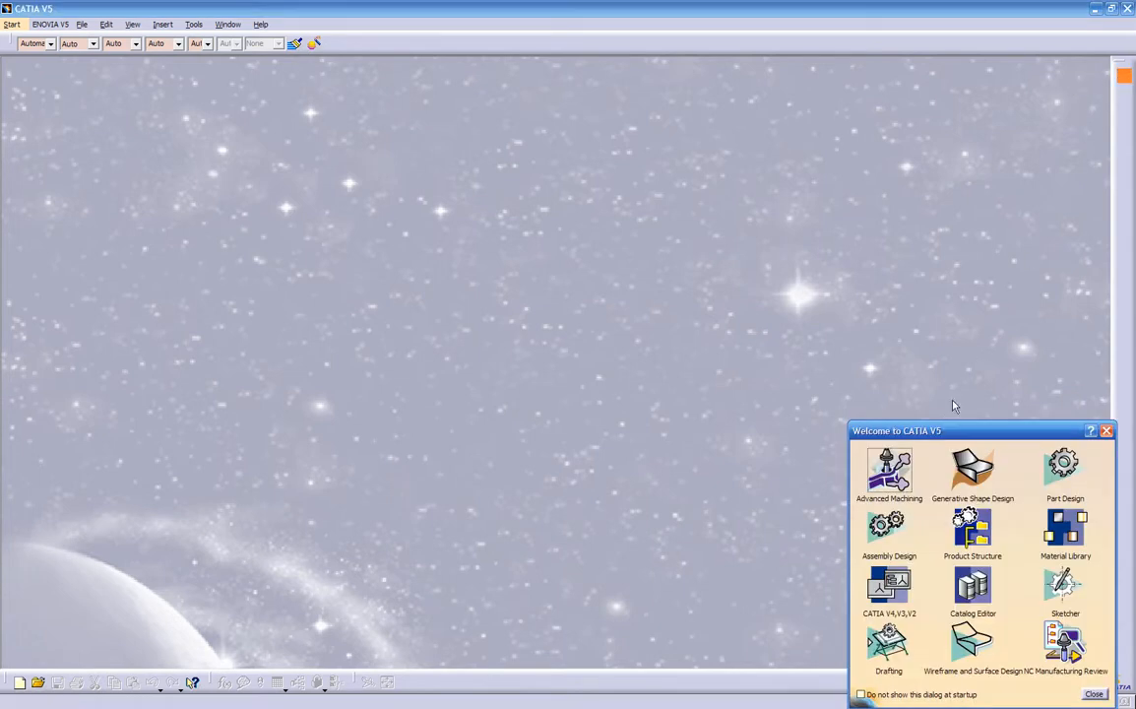
drag(948, 431, 936, 298)
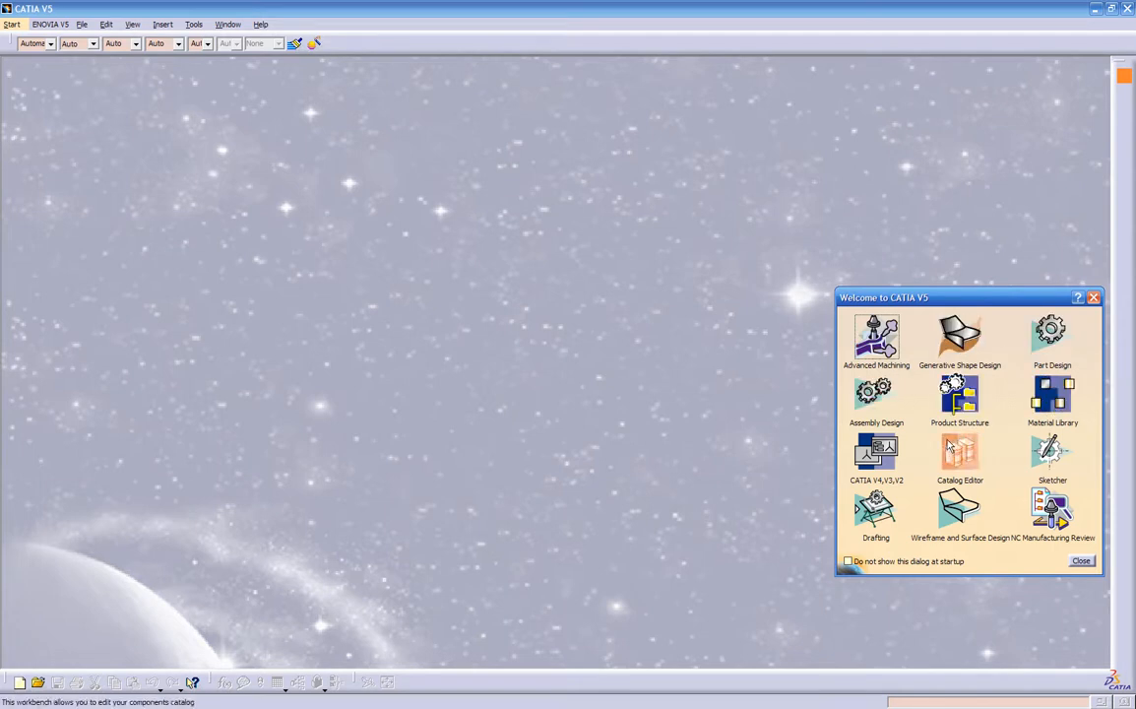
click(1093, 299)
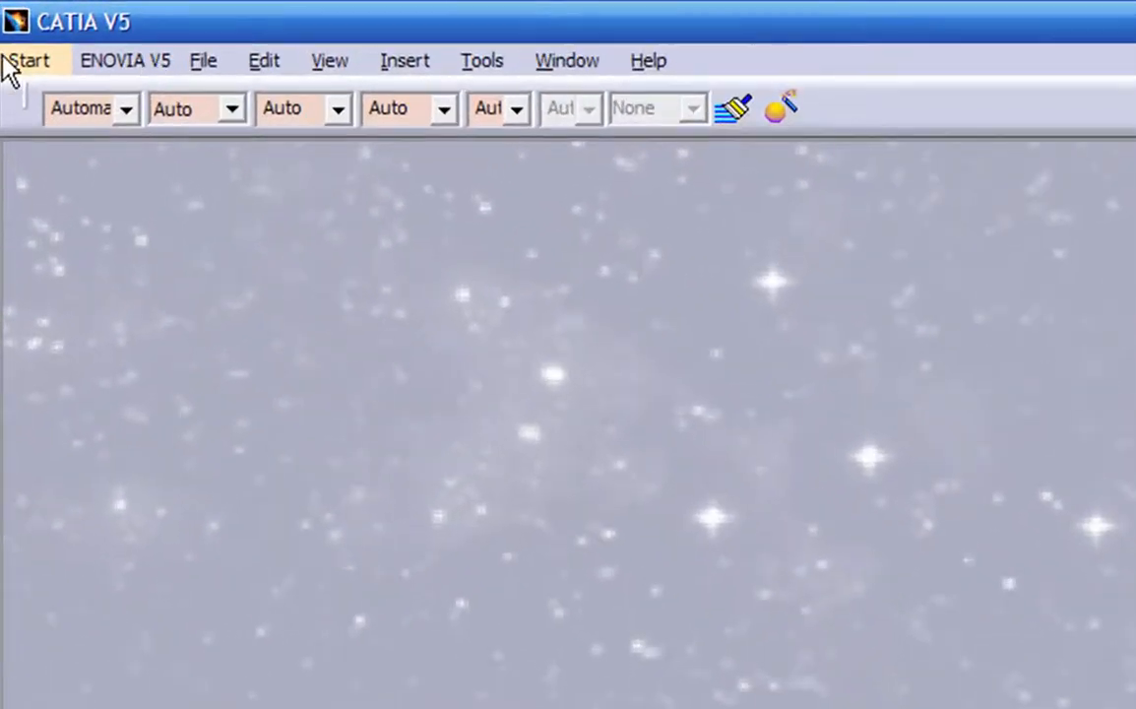
- Create a new part in the Part Design workbench
click(19, 55)
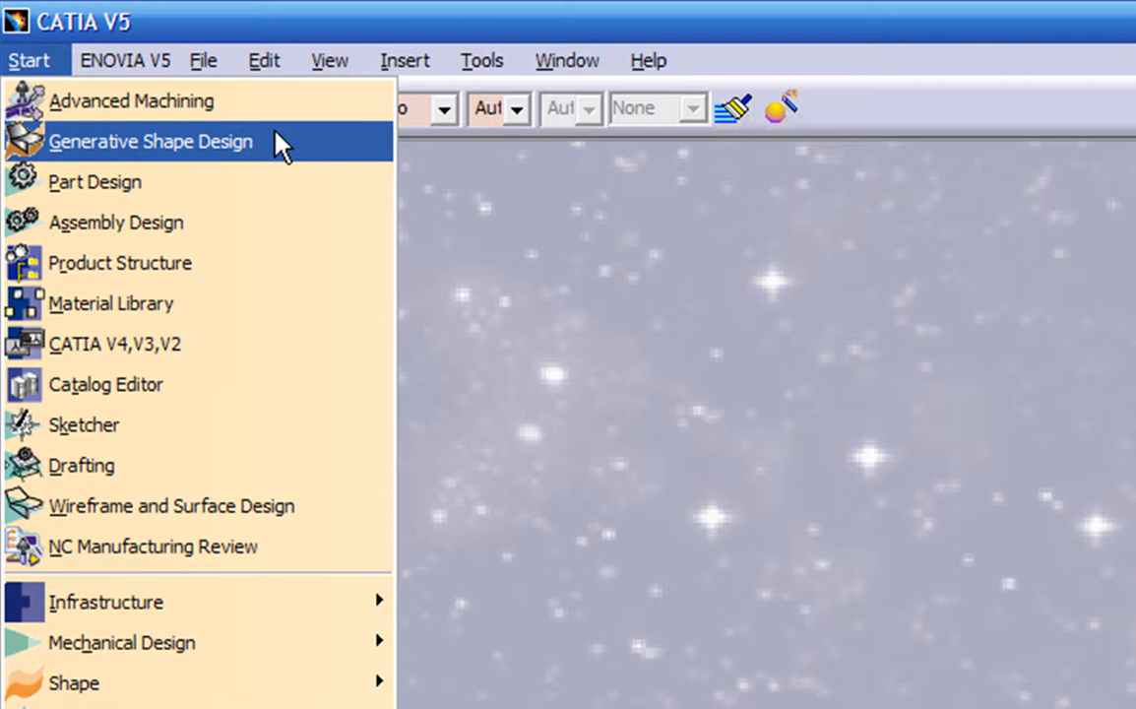
click(198, 180)
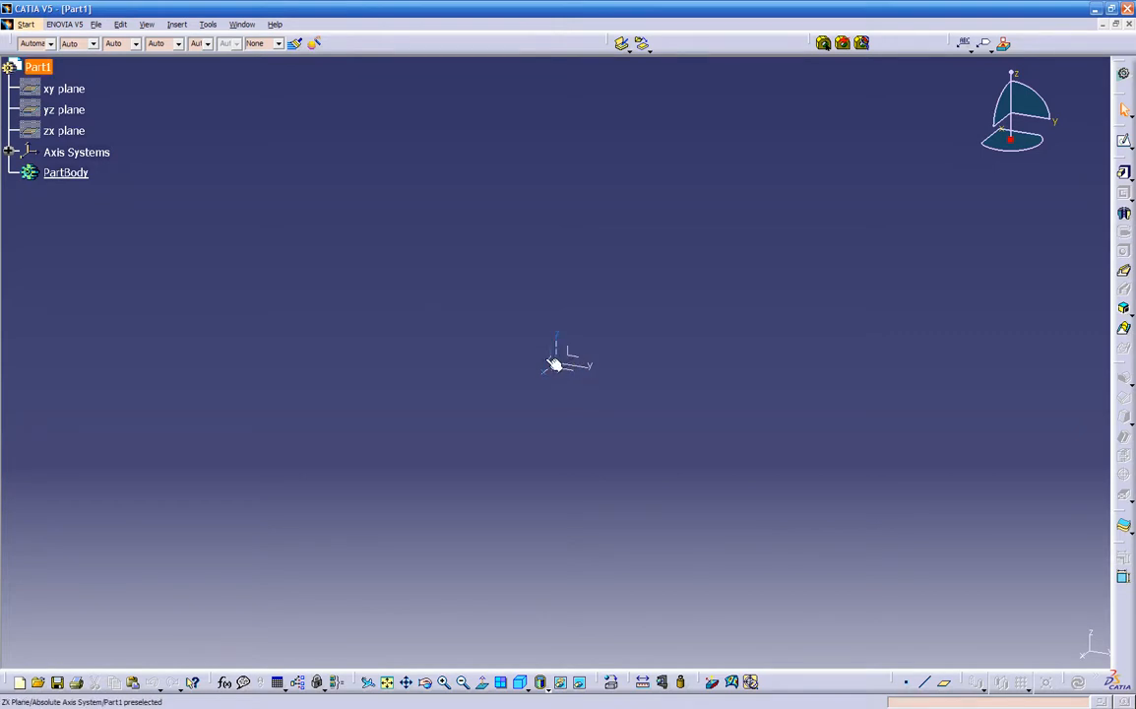
middle_click(512, 357)
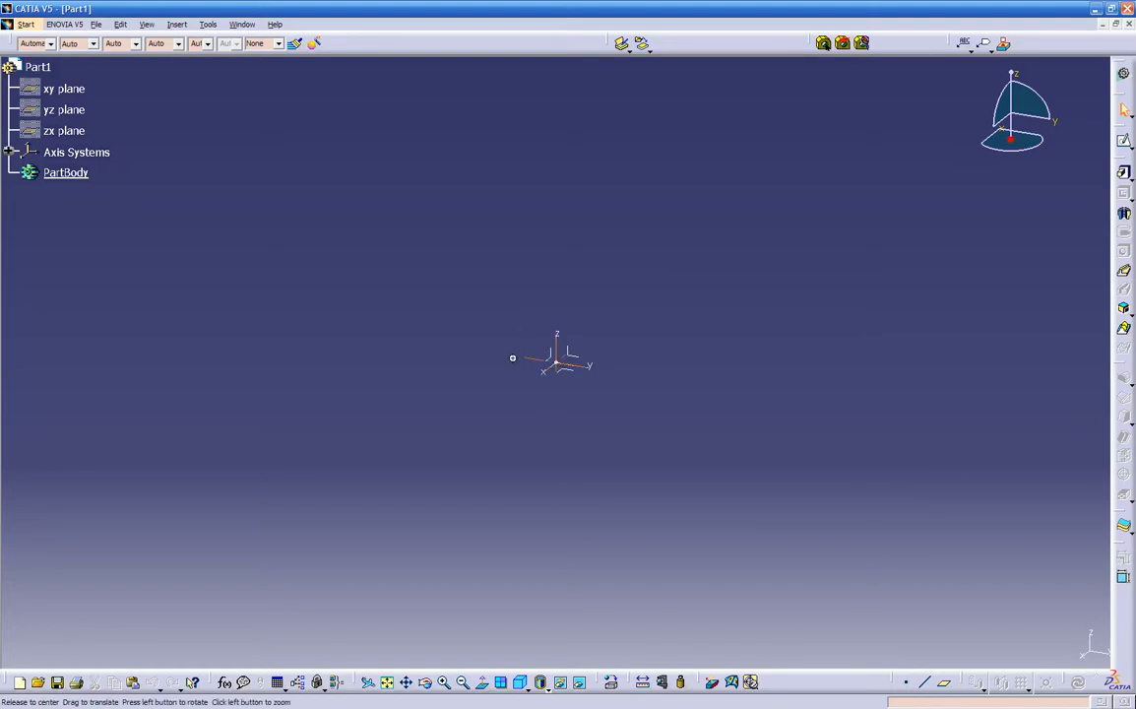
middle_drag(536, 349, 488, 330)
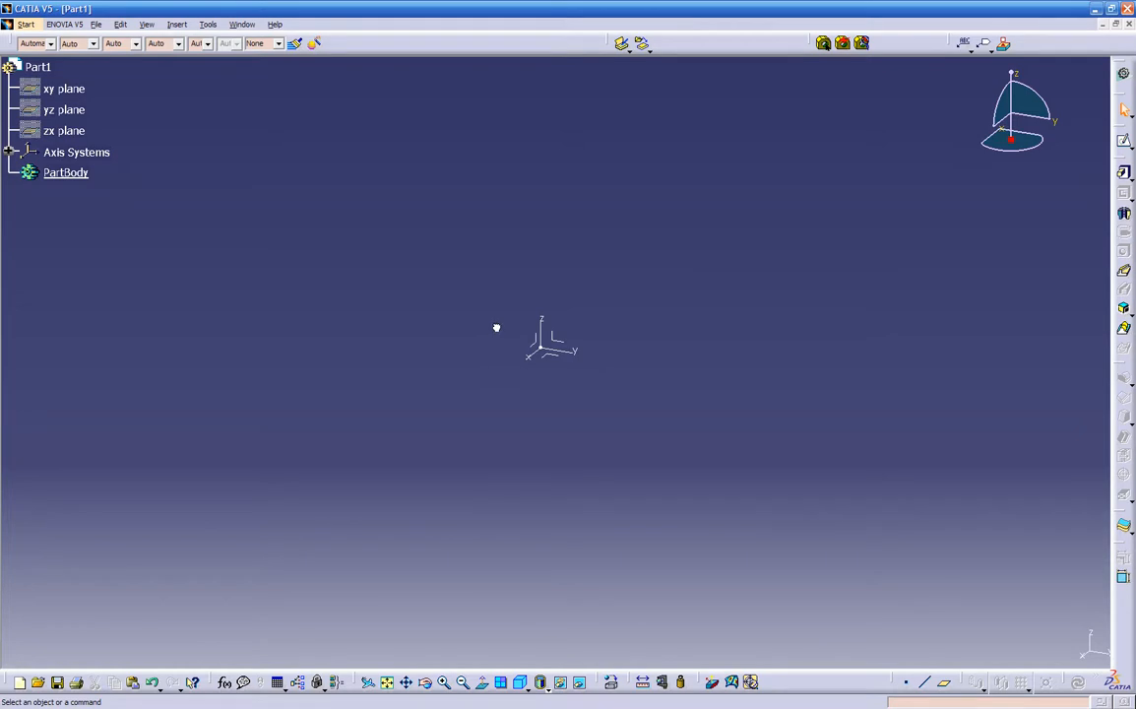
click(547, 356)
double_click(540, 350)
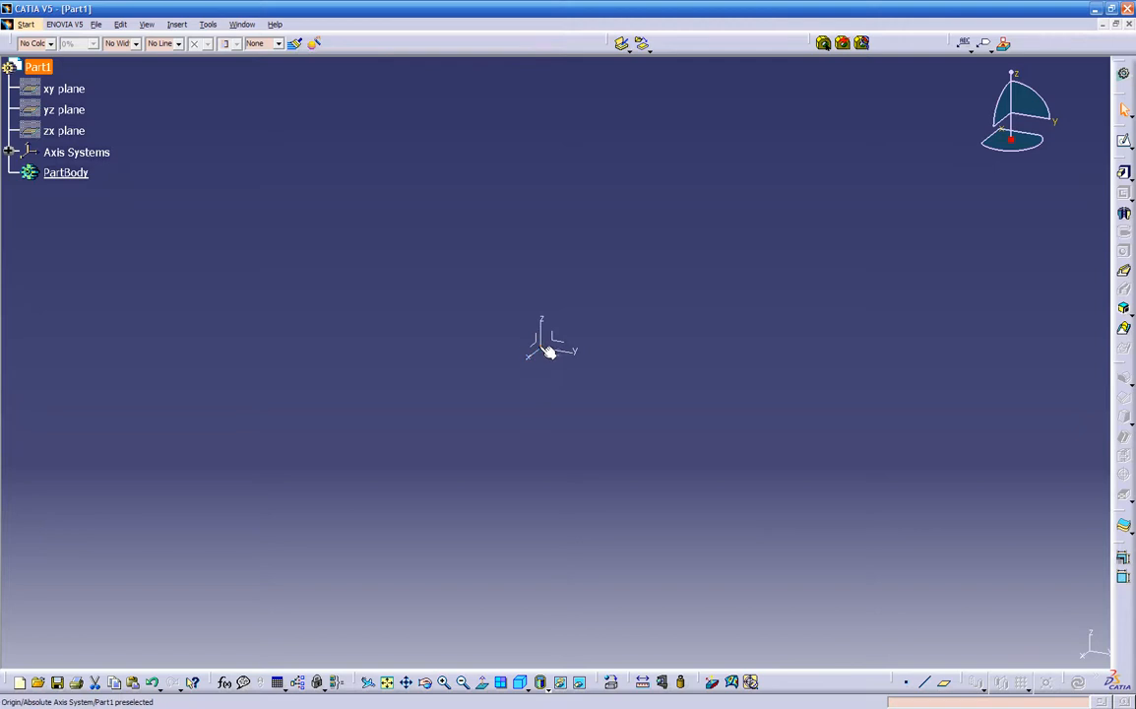
mouse_move(1014, 79)
mouse_down()
mouse_move(1008, 107)
mouse_move(1022, 71)
mouse_move(1009, 63)
mouse_move(1007, 94)
mouse_move(1057, 81)
mouse_move(1005, 86)
mouse_move(1008, 75)
mouse_up()
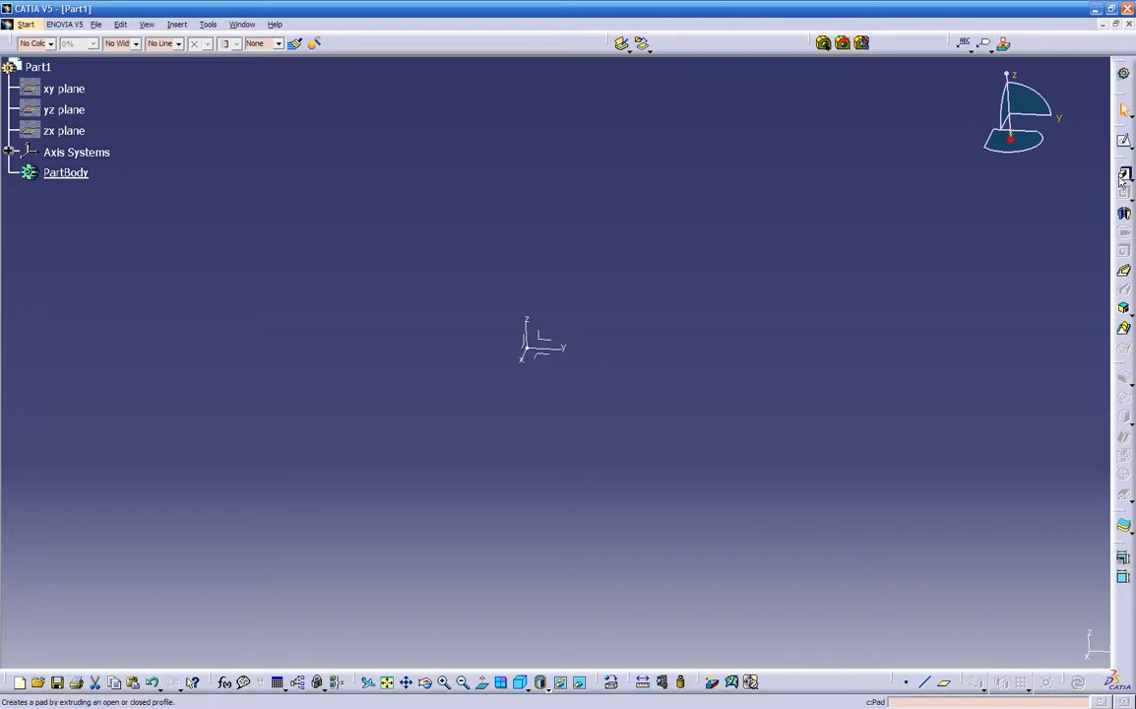
- Sketch a rectangle about 2.4 in wide and 1.9 in high on the xy plane, away from the origin, and exit the sketch
click(1123, 141)
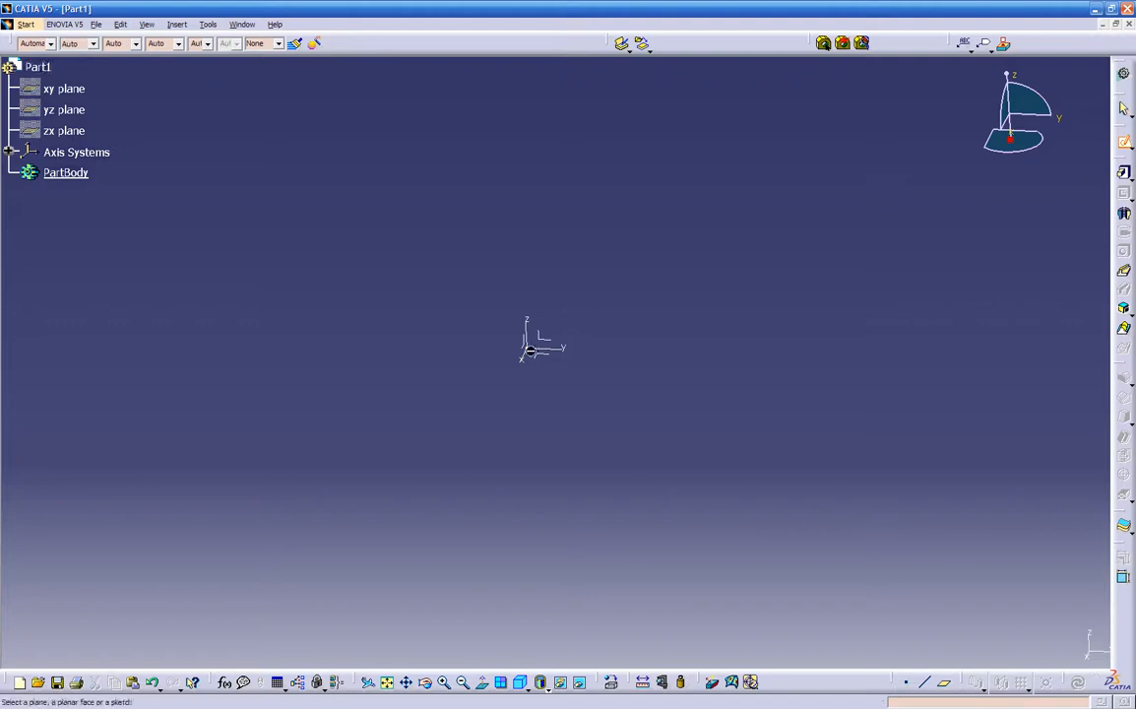
click(545, 360)
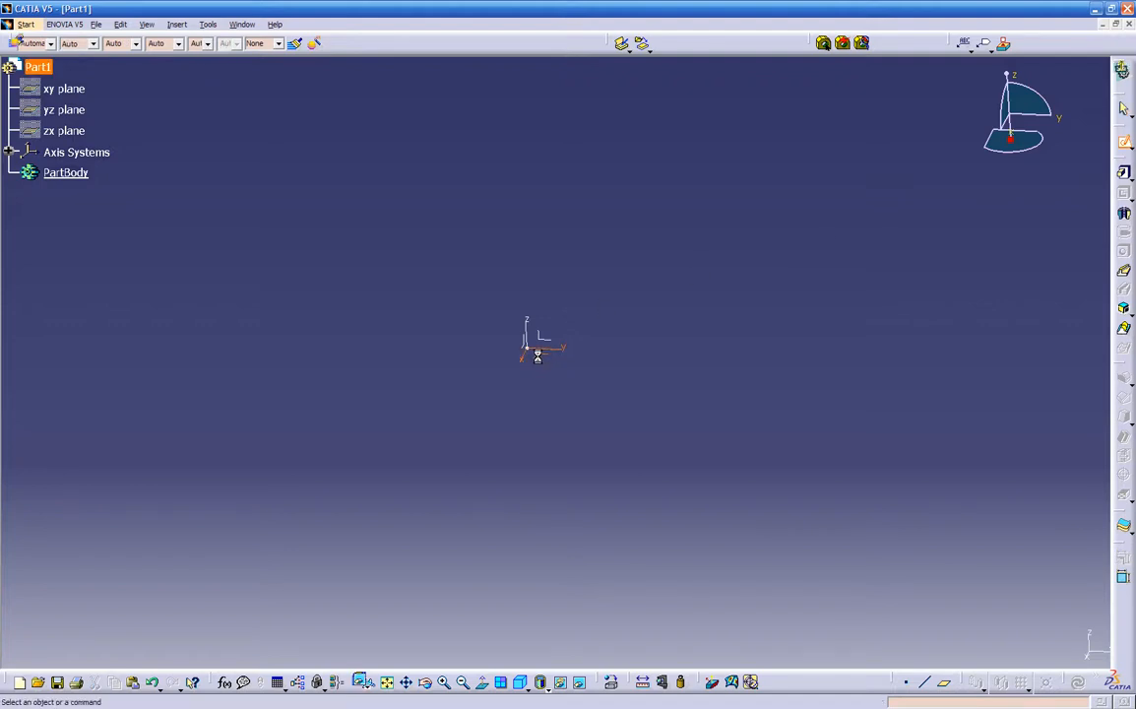
click(1124, 286)
click(600, 249)
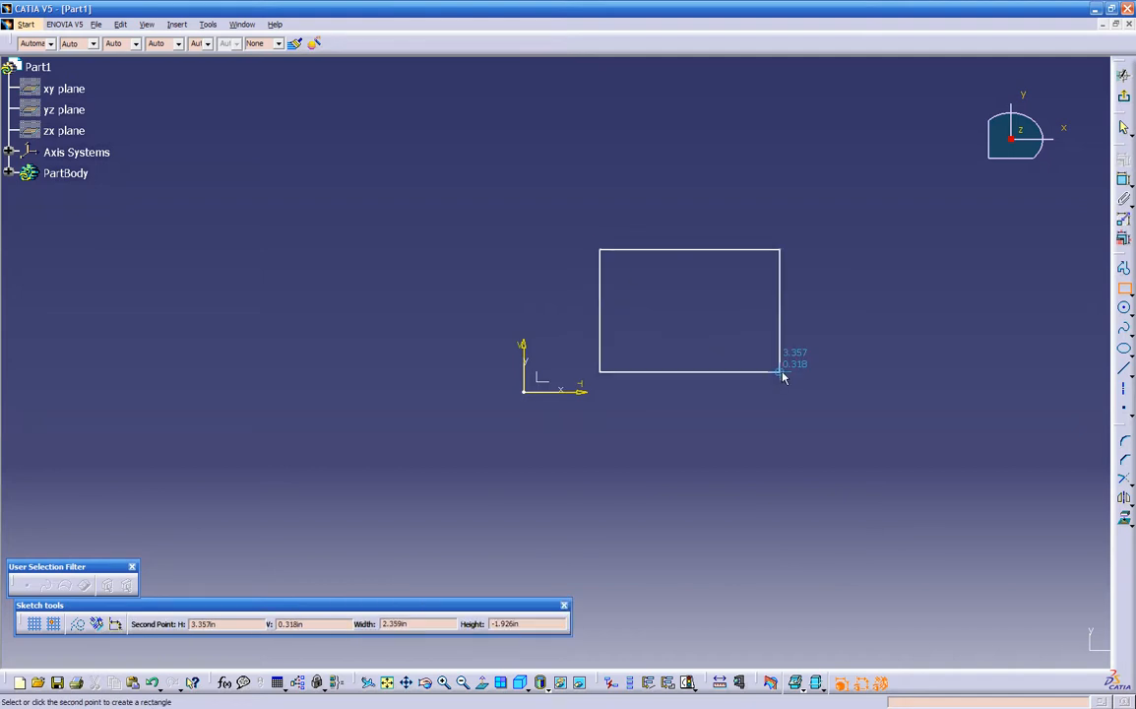
click(783, 372)
click(1124, 129)
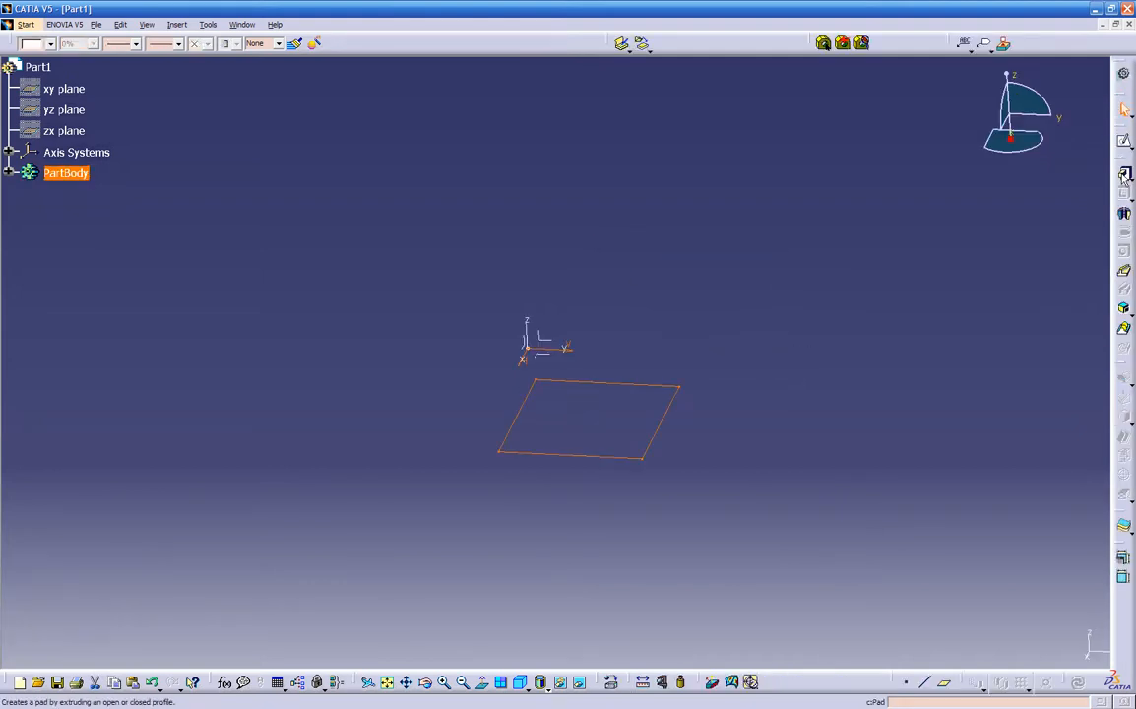
- Extrude the rectangle sketch into a pad with a length of 0.787 in
click(1124, 176)
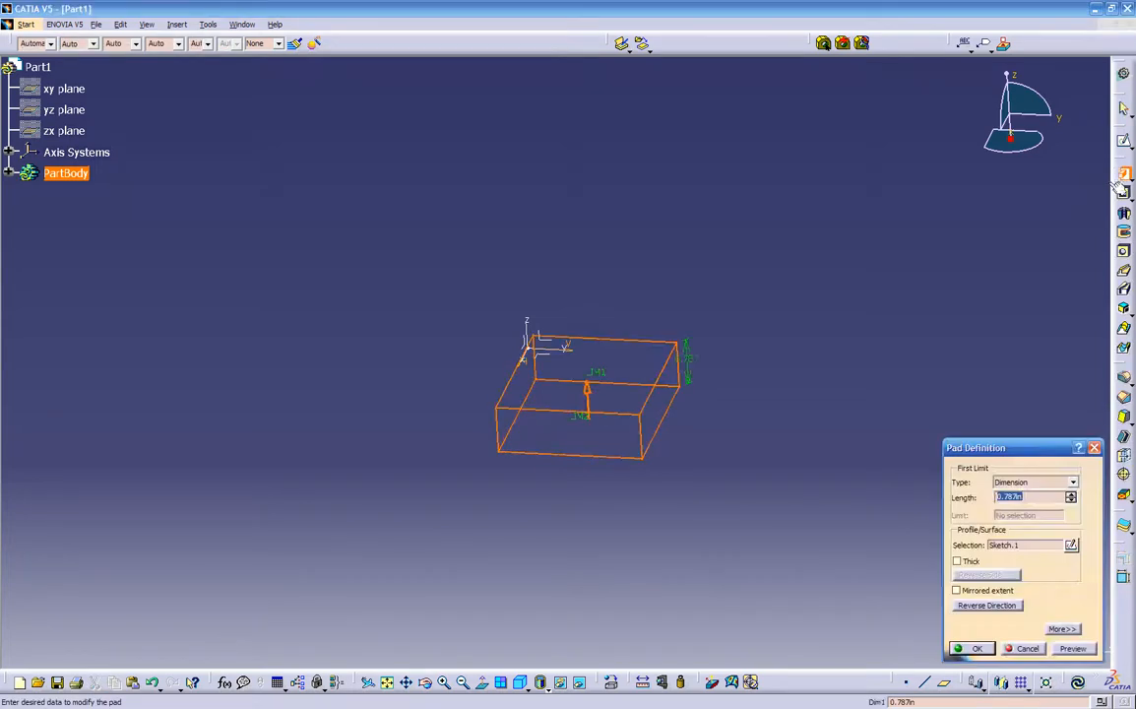
click(975, 649)
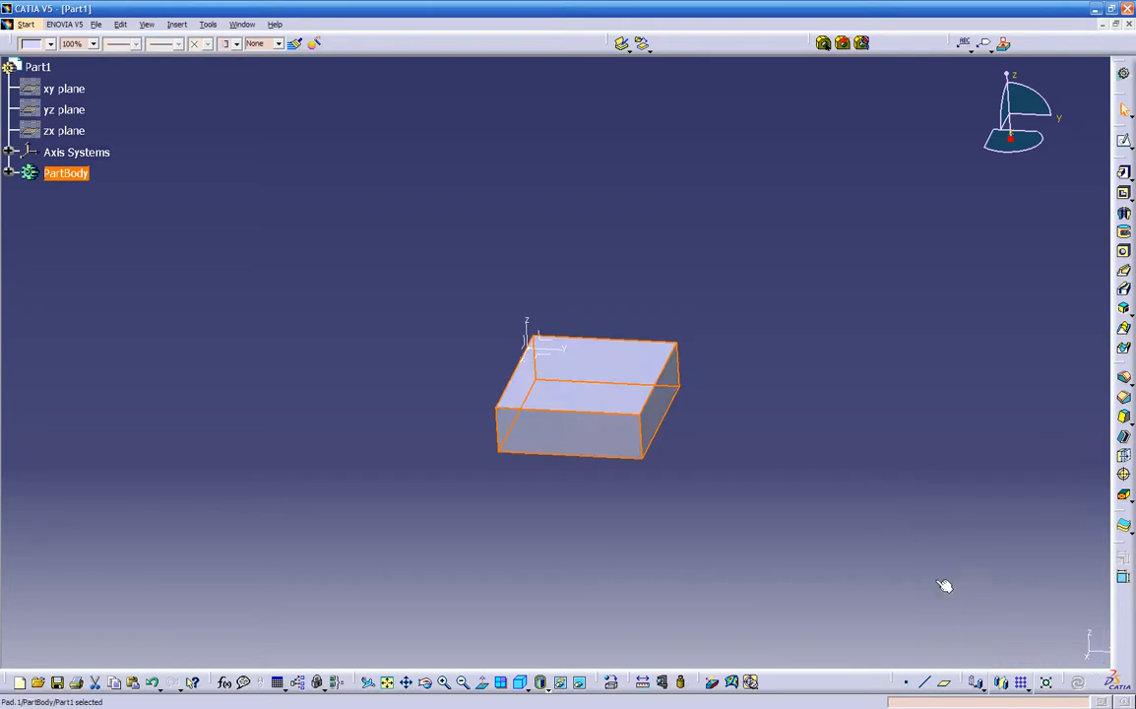
click(628, 514)
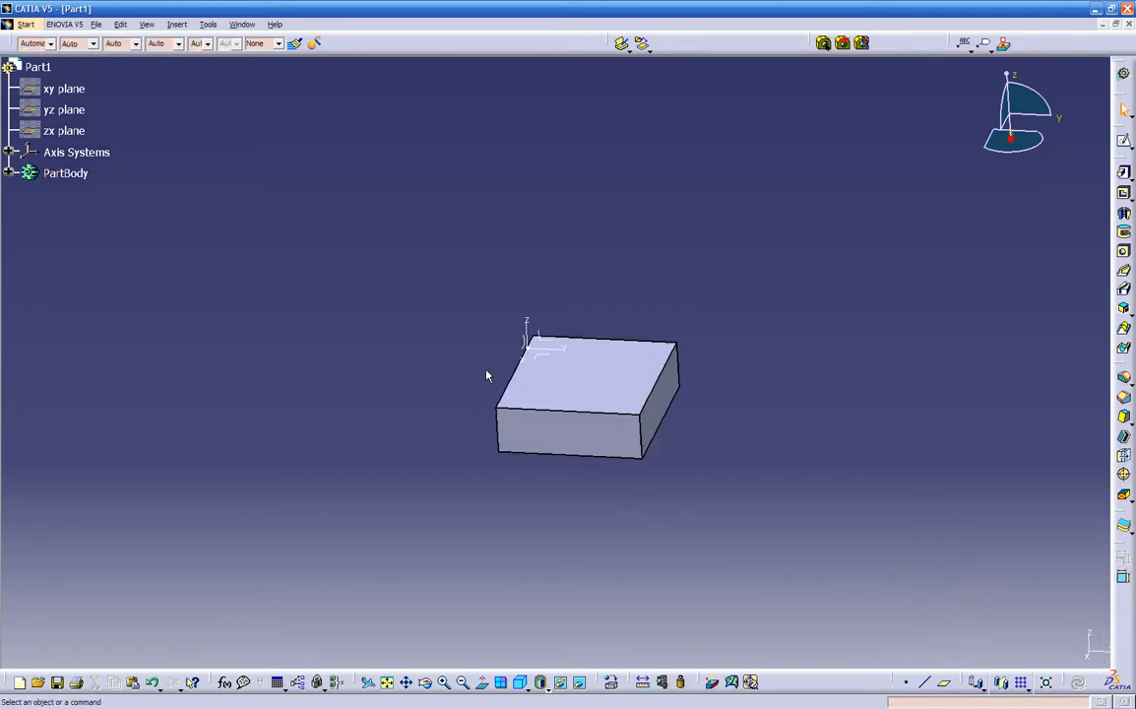
- Examine the block from different sides and distances by panning, rotating and zooming the view
middle_drag(495, 351, 487, 293)
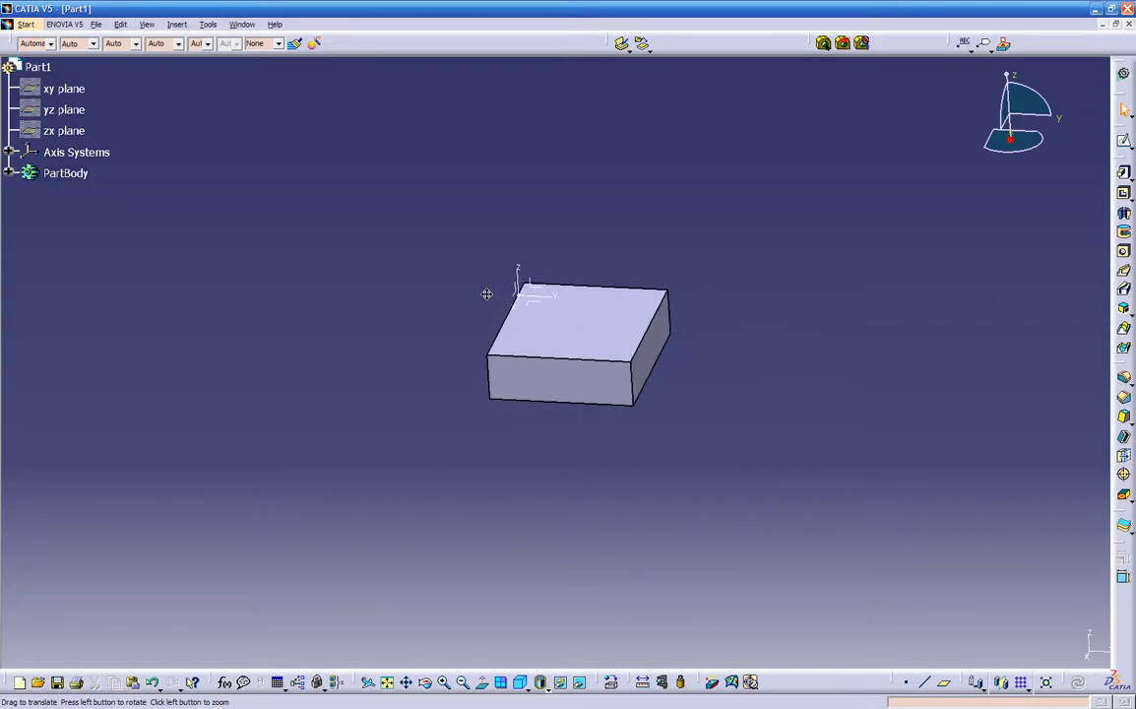
middle_drag(486, 293, 686, 294)
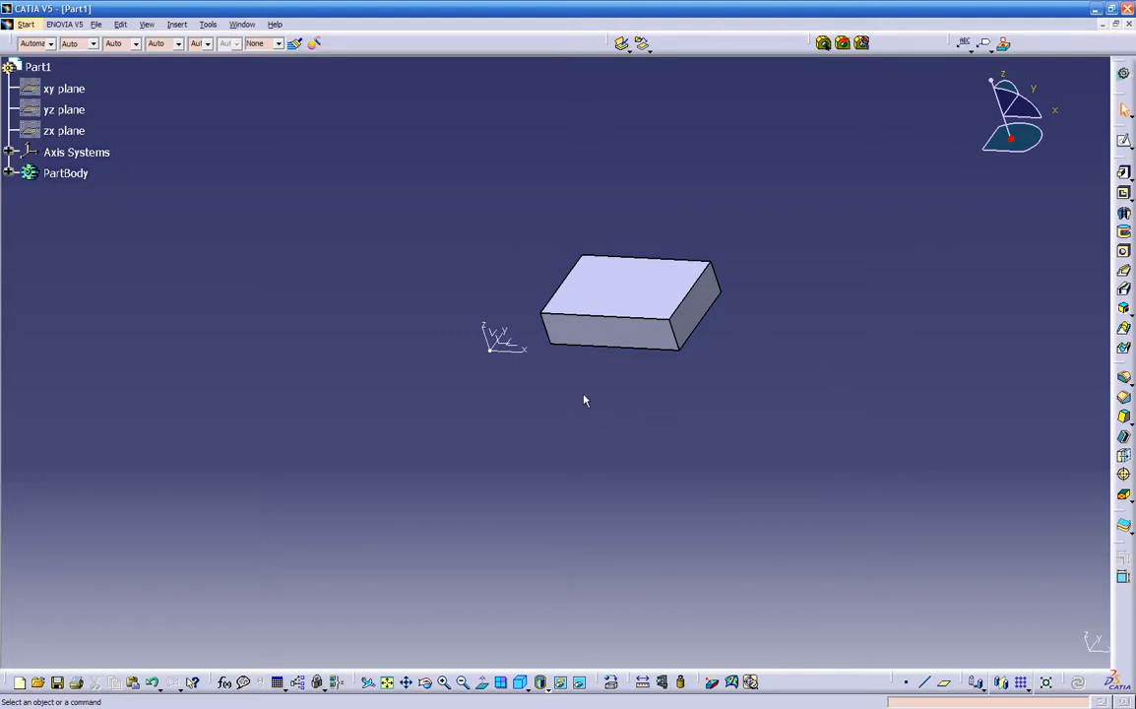
middle_drag(586, 398, 542, 393)
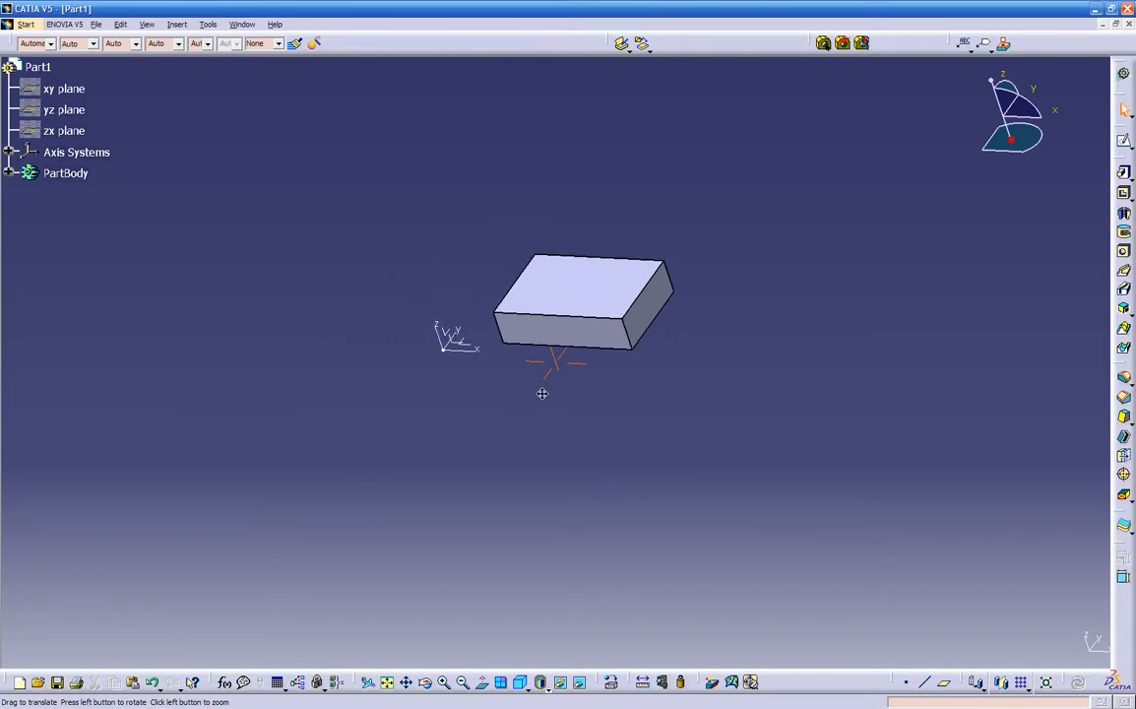
middle_drag(542, 393, 596, 228)
middle_drag(543, 526, 631, 321)
mouse_move(607, 394)
middle_down()
mouse_move(572, 387)
mouse_move(553, 449)
mouse_move(607, 314)
mouse_move(585, 375)
mouse_move(586, 355)
mouse_move(589, 451)
mouse_move(537, 391)
mouse_move(494, 283)
mouse_move(480, 554)
mouse_move(674, 459)
mouse_move(530, 388)
mouse_move(588, 396)
mouse_move(439, 459)
mouse_move(710, 517)
mouse_move(486, 430)
mouse_move(665, 416)
mouse_move(495, 464)
mouse_move(632, 453)
mouse_move(593, 421)
mouse_move(560, 473)
mouse_move(580, 408)
mouse_move(385, 414)
mouse_move(570, 366)
mouse_move(705, 378)
mouse_move(607, 406)
mouse_move(745, 388)
mouse_move(558, 387)
mouse_move(649, 363)
mouse_move(457, 413)
mouse_move(662, 167)
mouse_move(744, 433)
mouse_move(673, 256)
mouse_move(828, 274)
mouse_move(702, 234)
mouse_move(575, 447)
mouse_move(638, 390)
mouse_move(628, 439)
mouse_move(644, 474)
mouse_move(676, 329)
mouse_move(675, 397)
mouse_move(422, 457)
mouse_move(591, 195)
mouse_move(525, 426)
mouse_move(723, 367)
mouse_move(528, 430)
mouse_move(722, 463)
mouse_move(796, 375)
mouse_move(527, 481)
mouse_move(740, 456)
mouse_move(693, 481)
mouse_move(792, 478)
mouse_move(824, 388)
middle_up()
click(573, 387)
middle_drag(618, 467, 582, 492)
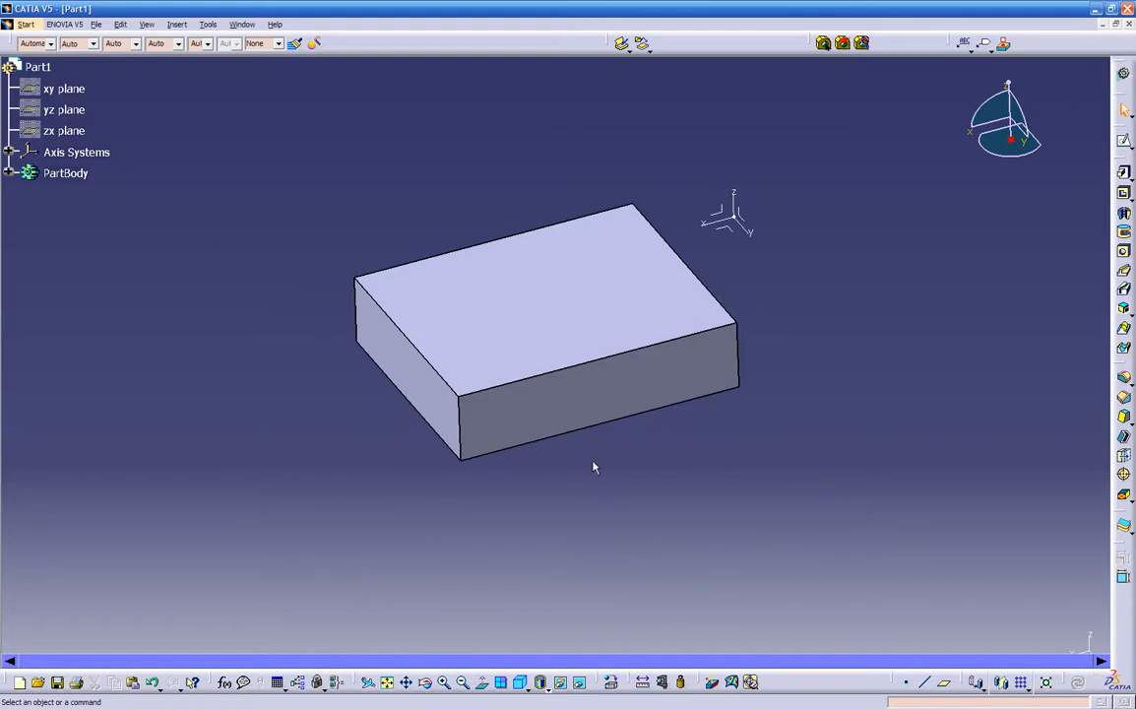
middle_drag(677, 449, 515, 418)
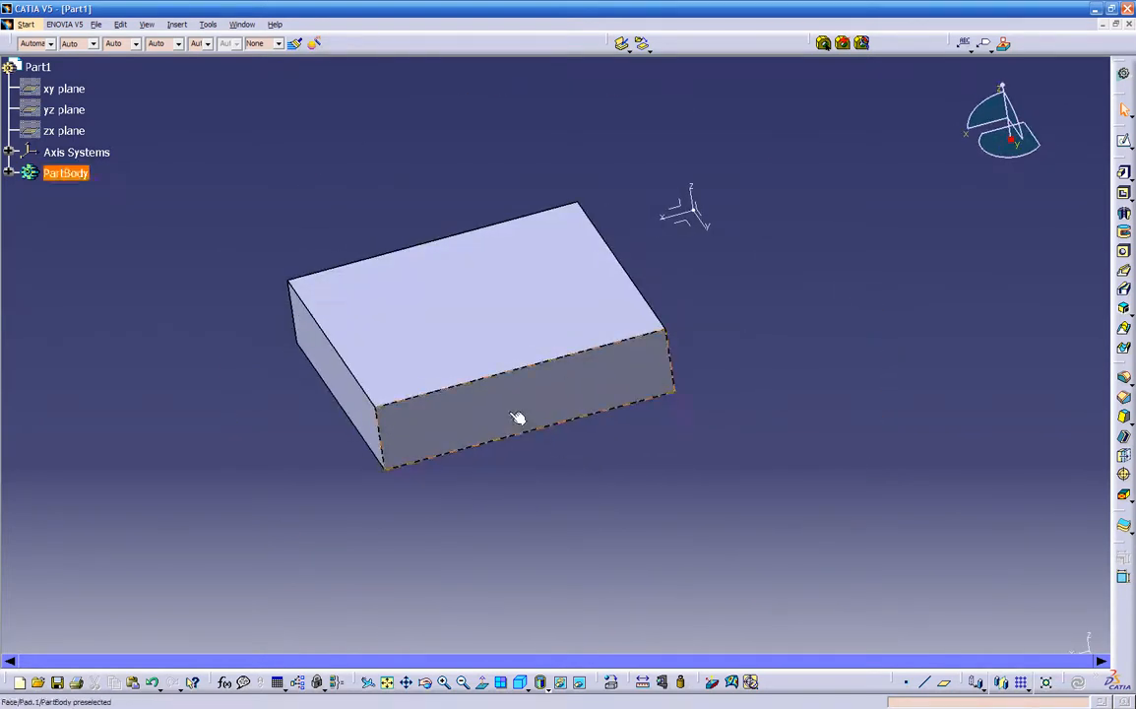
- Try to delete Sketch.1 on its own from beneath the pad in PartBody
click(8, 172)
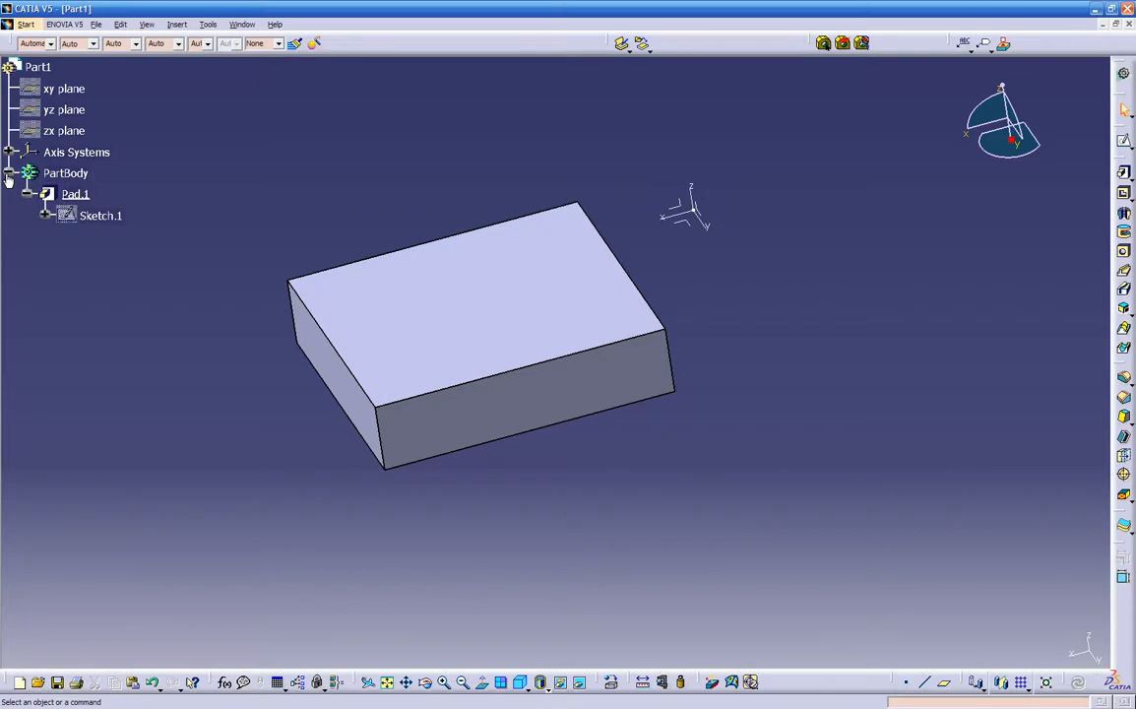
click(81, 216)
key(Delete)
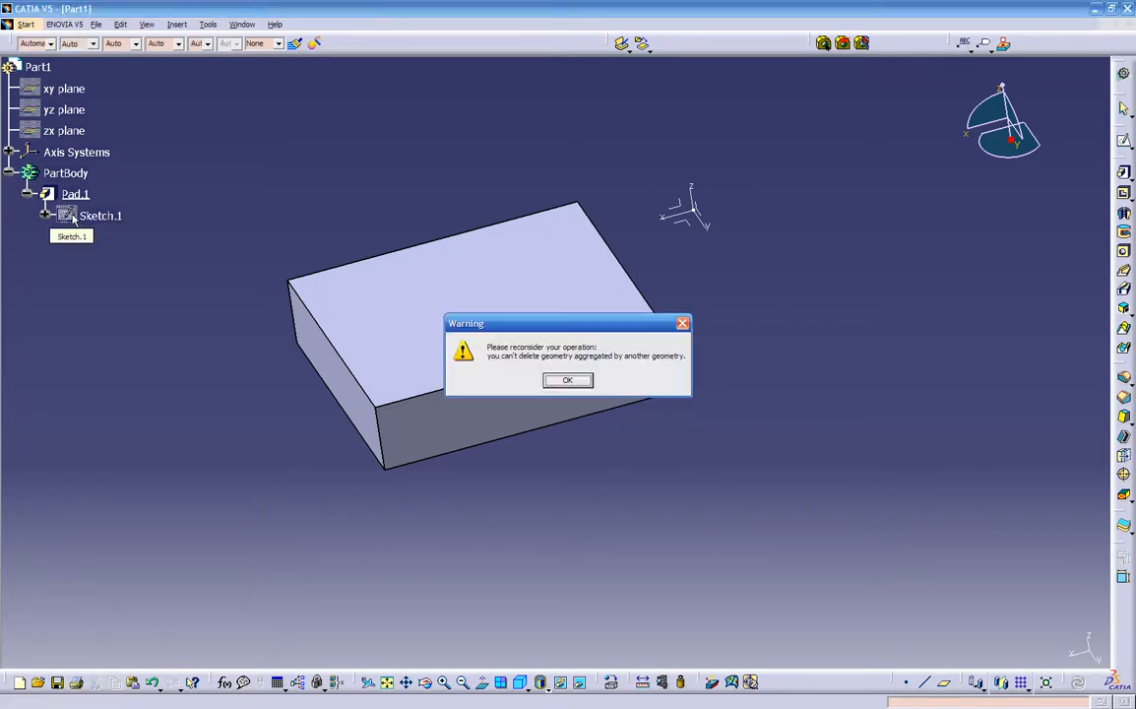
click(581, 380)
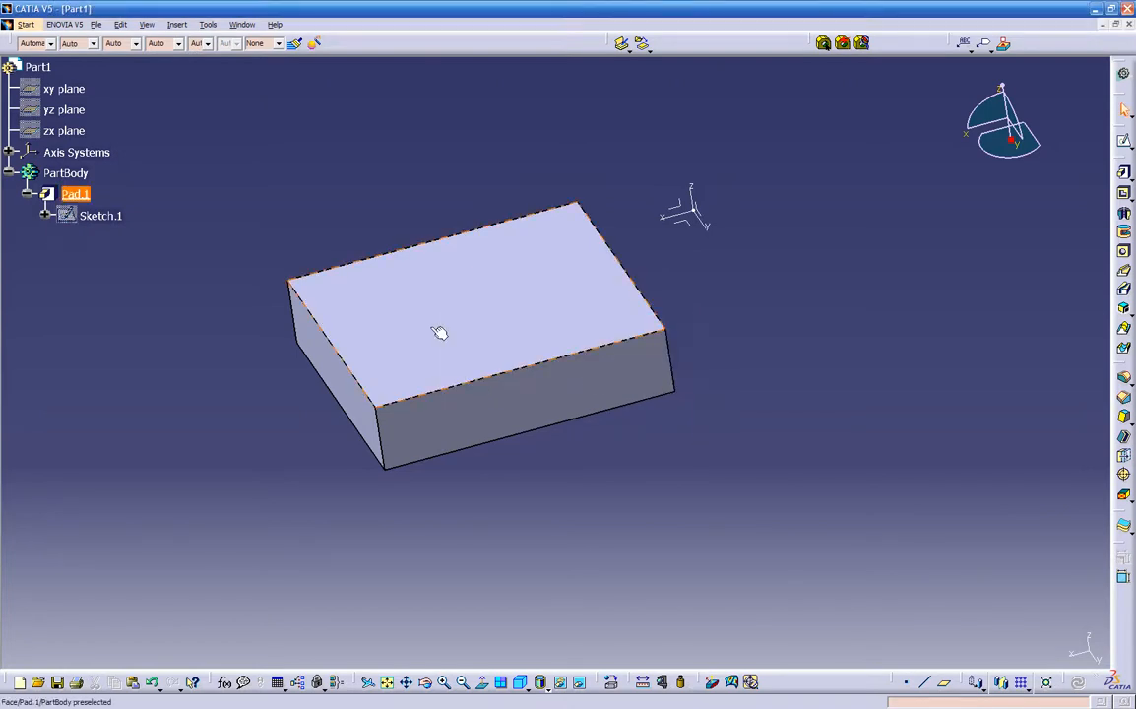
- Delete Pad.1 together with its aggregated elements
click(79, 195)
key(Delete)
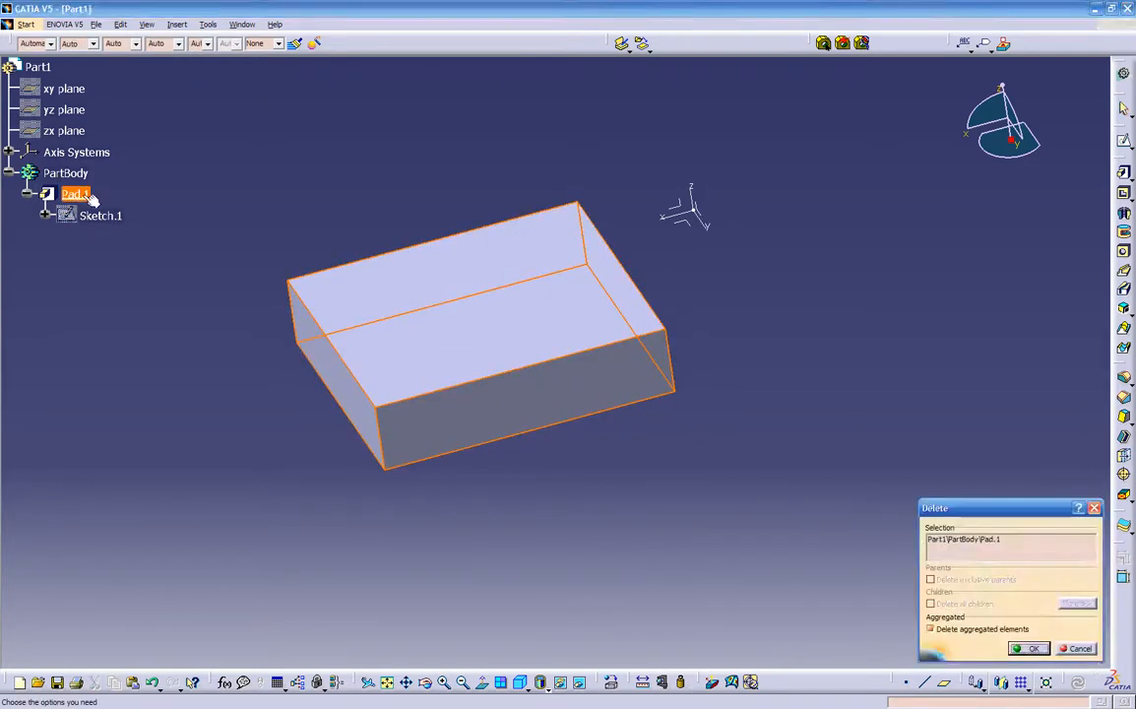
click(1029, 648)
- Start a new sketch and show the xy, yz and zx planes while the sketch support is still unselected
middle_drag(558, 309, 576, 484)
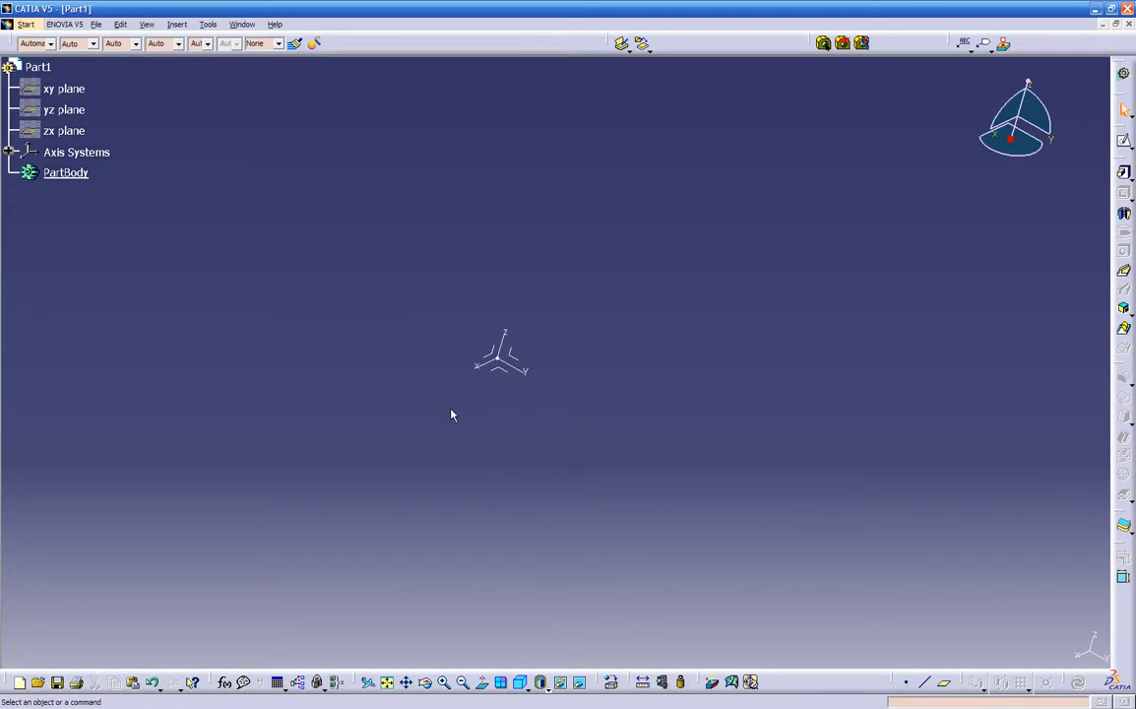
middle_drag(471, 431, 541, 496)
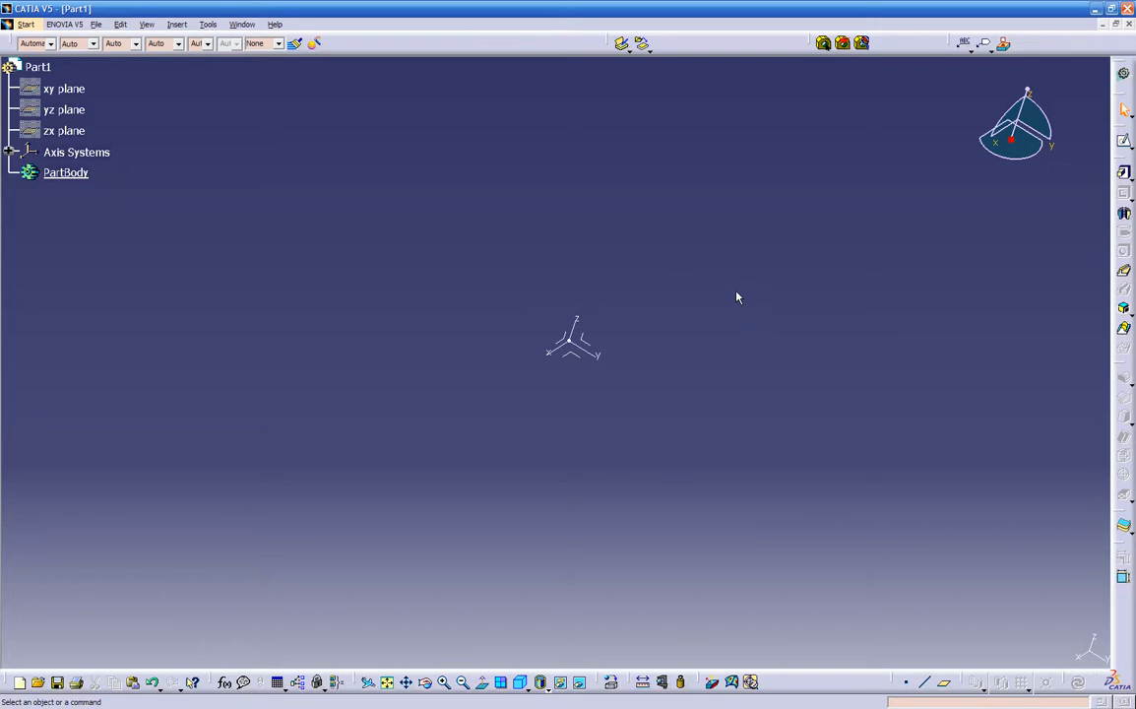
click(1123, 141)
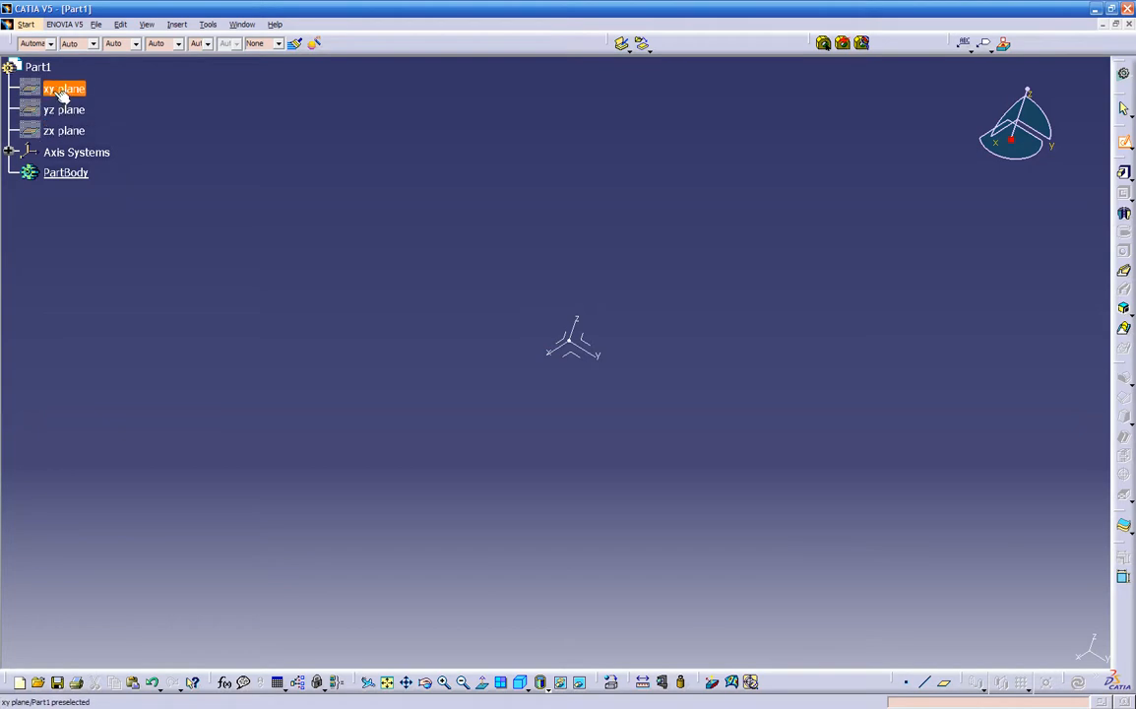
right_click(63, 91)
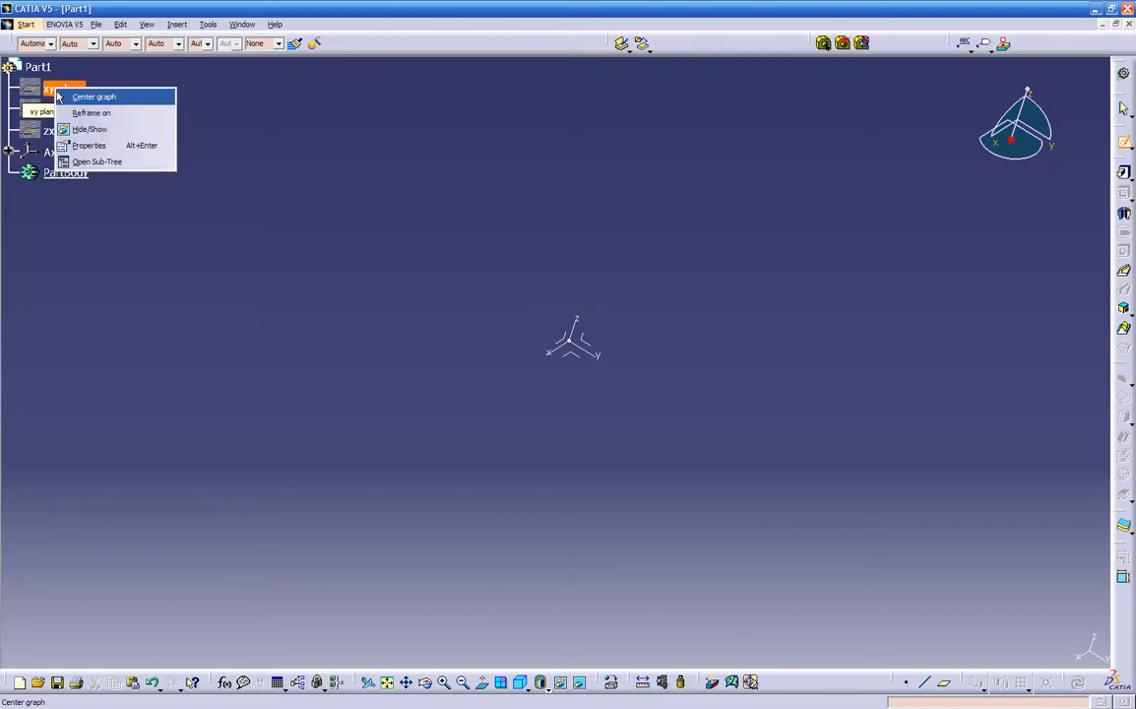
click(74, 131)
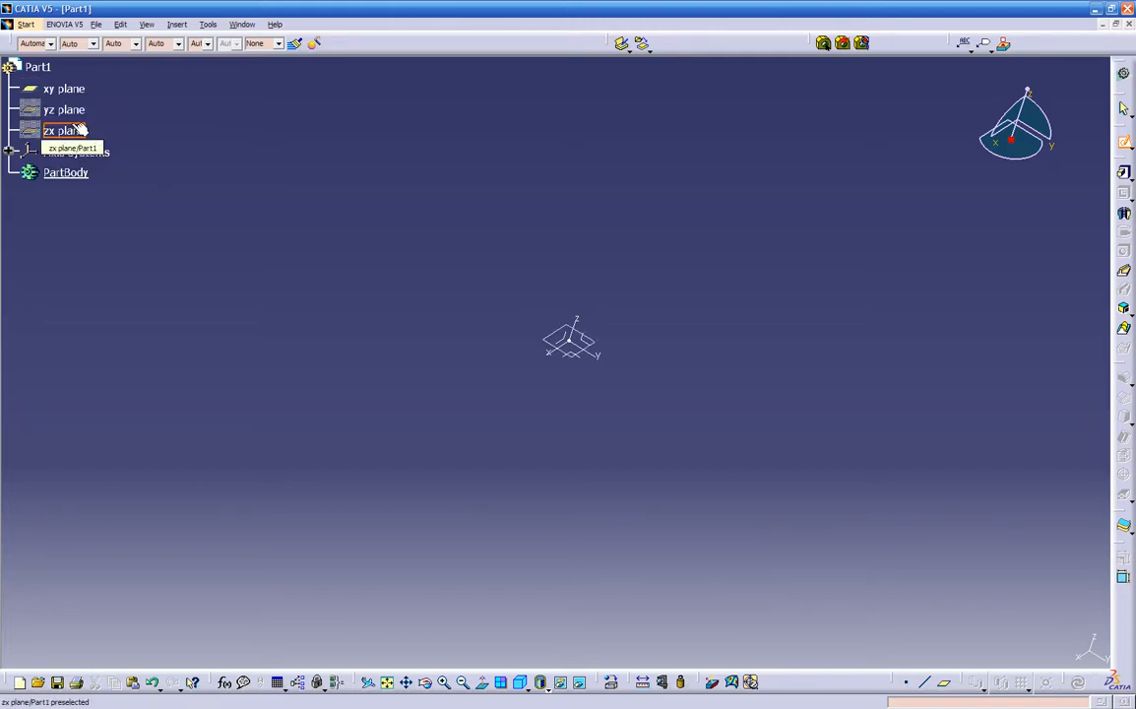
right_click(63, 111)
click(77, 147)
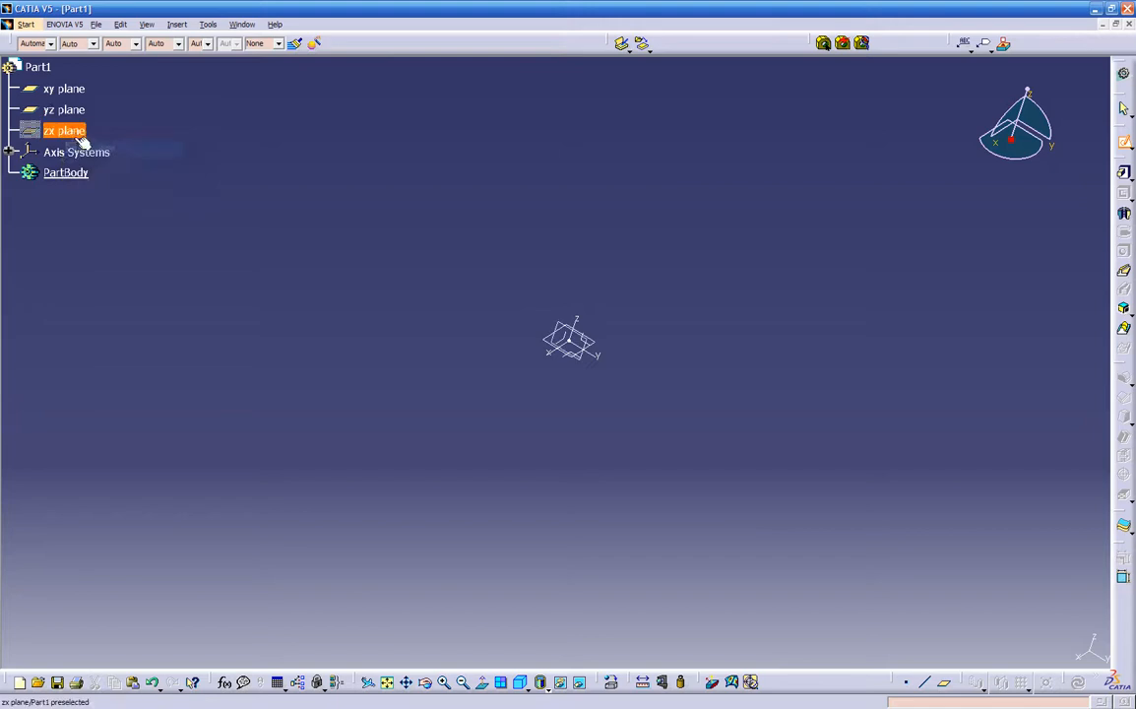
right_click(75, 134)
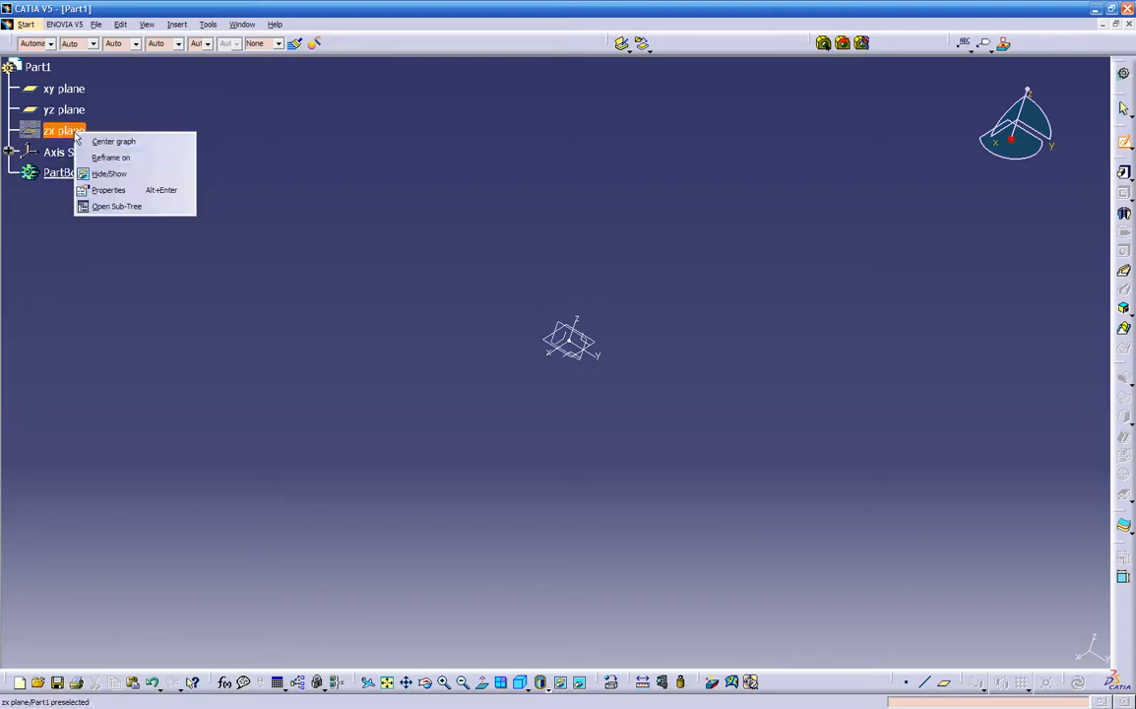
click(107, 174)
middle_drag(471, 423, 470, 274)
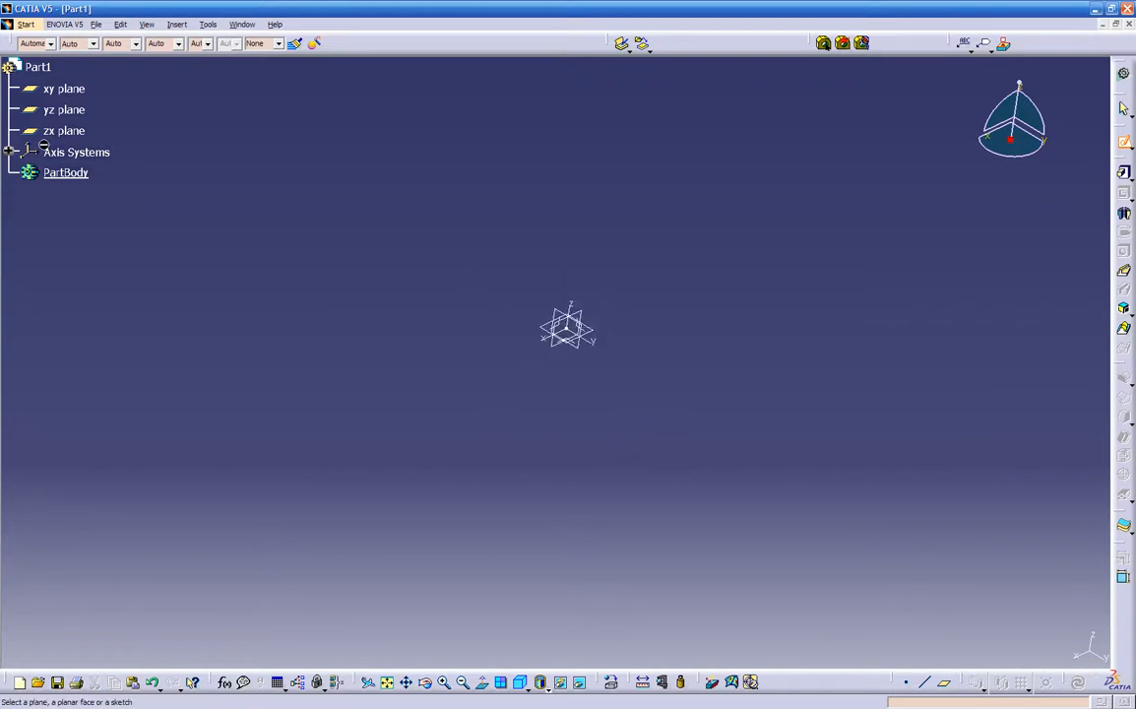
- Expand Axis Systems in the tree and hide the Absolute Axis System
click(17, 152)
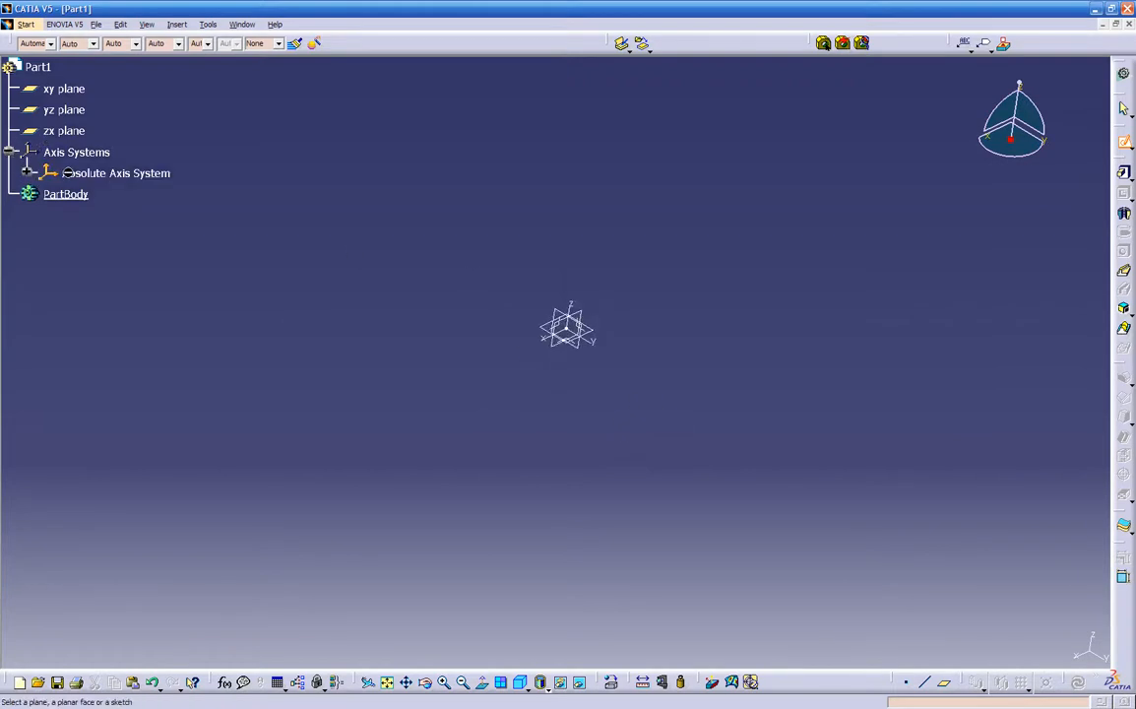
right_click(86, 175)
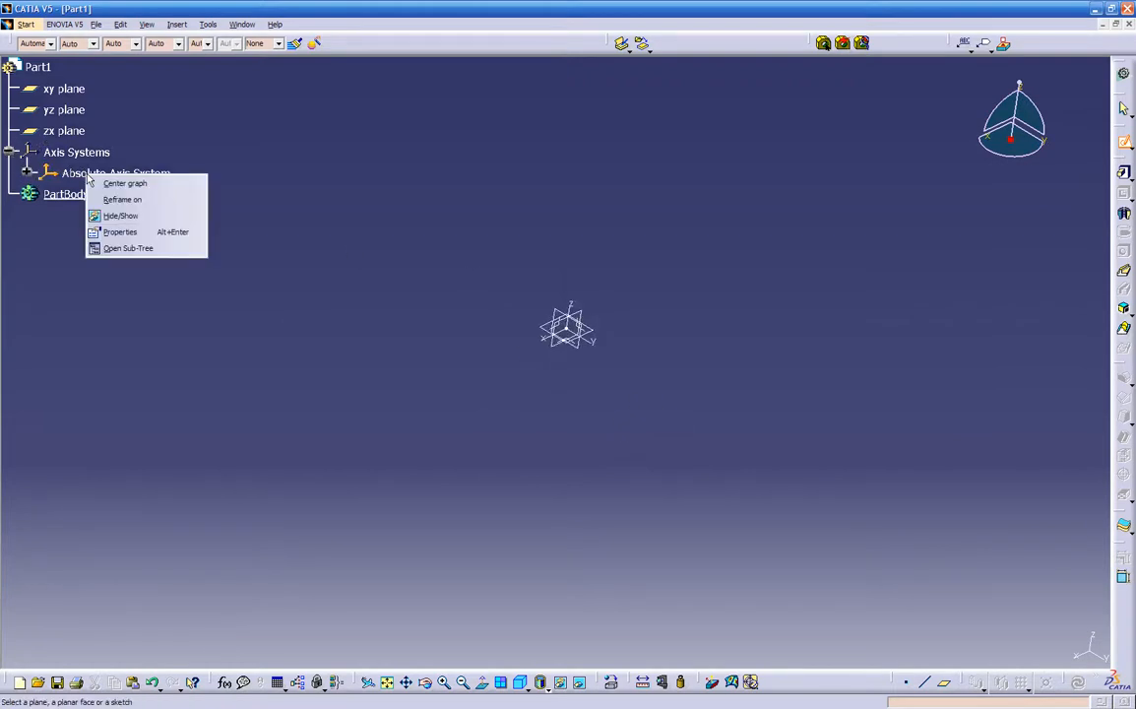
click(125, 219)
mouse_move(480, 357)
middle_down()
mouse_move(545, 400)
mouse_move(459, 367)
middle_up()
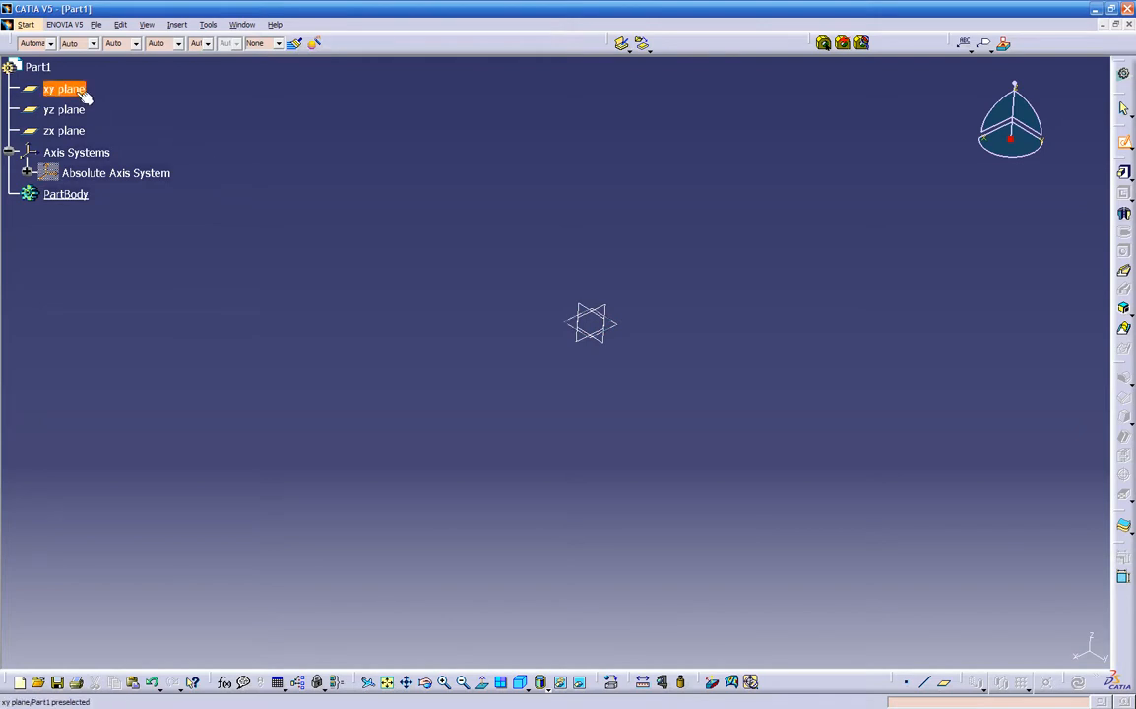
- Orient the part to the top view and open the new sketch on the xy plane
middle_drag(446, 362, 481, 393)
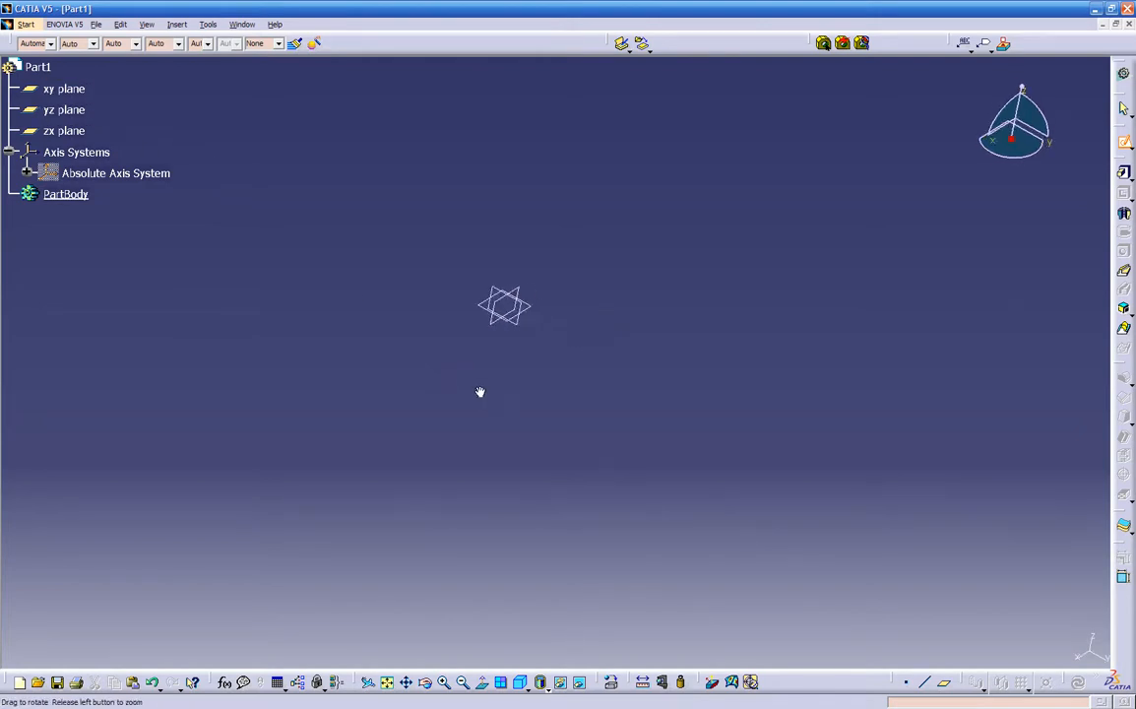
click(536, 685)
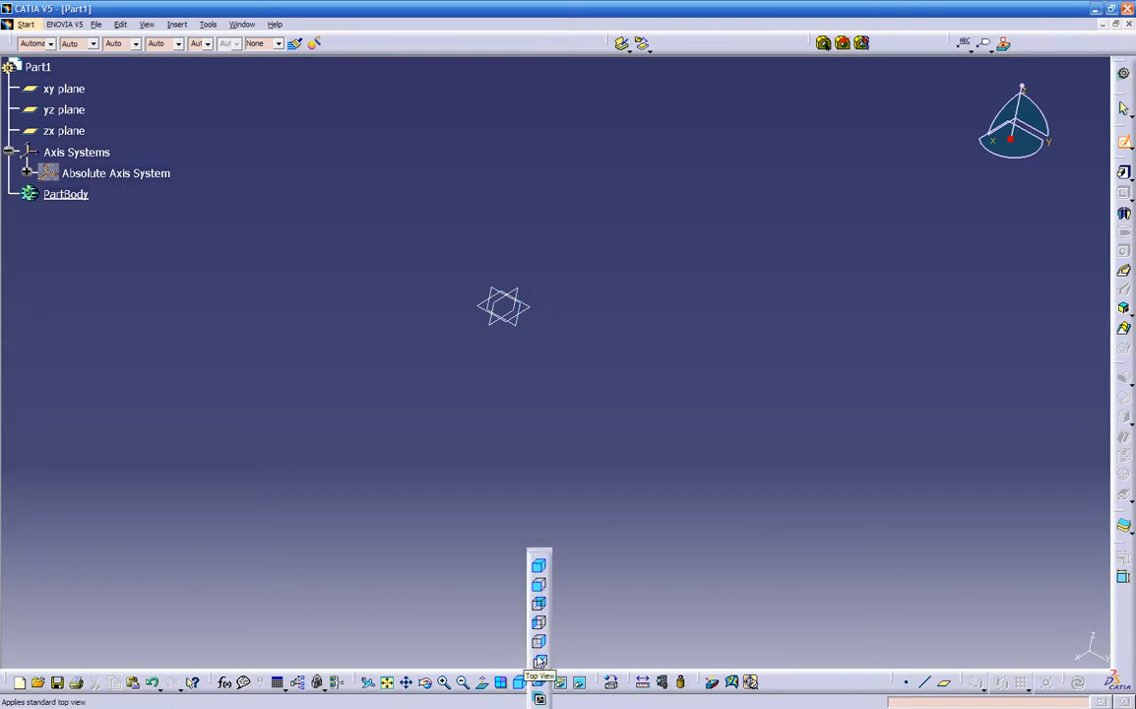
click(539, 661)
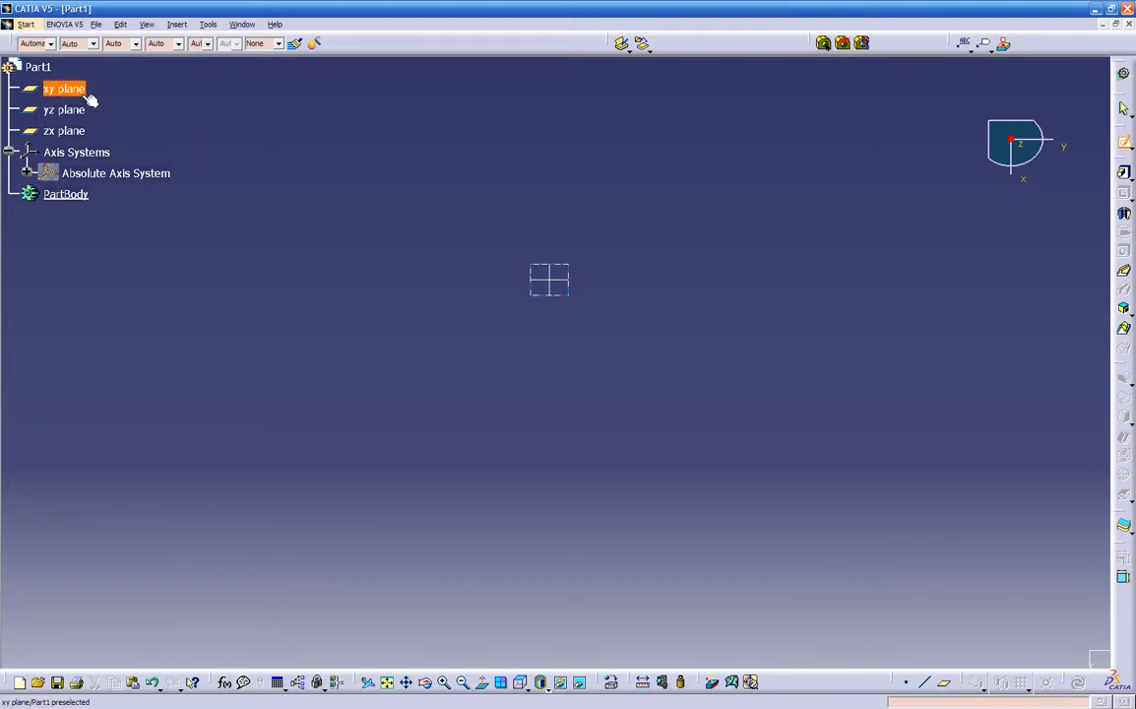
click(85, 92)
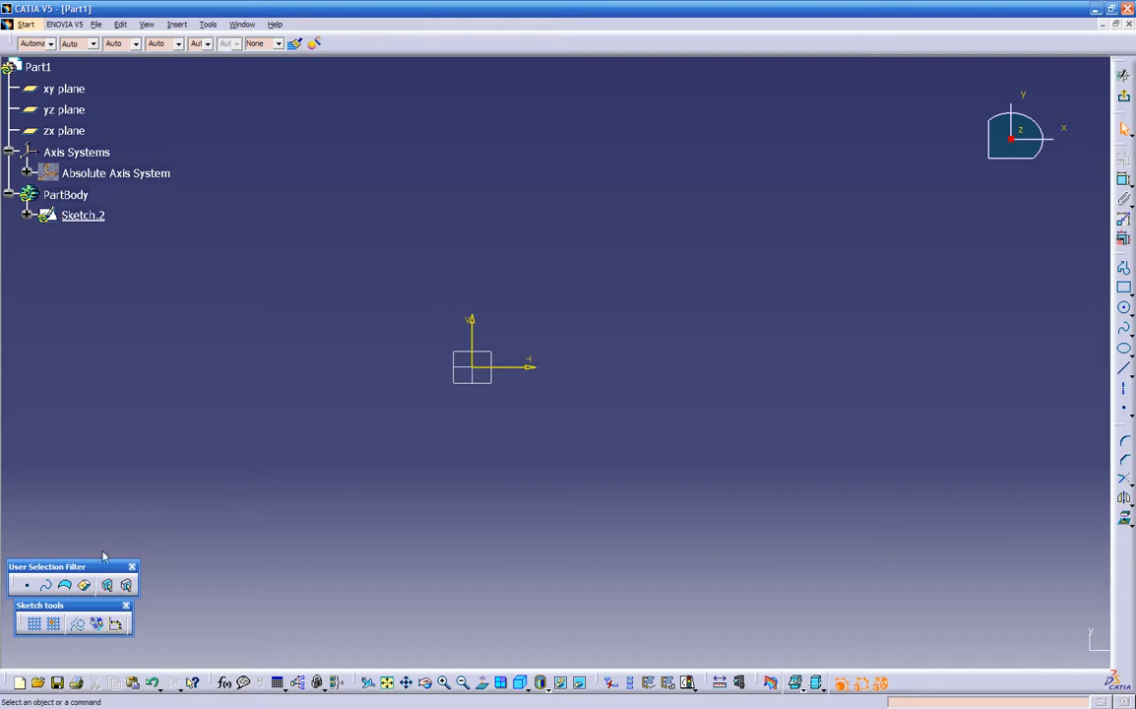
- Display the sketch grid and turn on Snap to Point, first moving the Sketch tools clear of the selection filter
drag(85, 609, 85, 620)
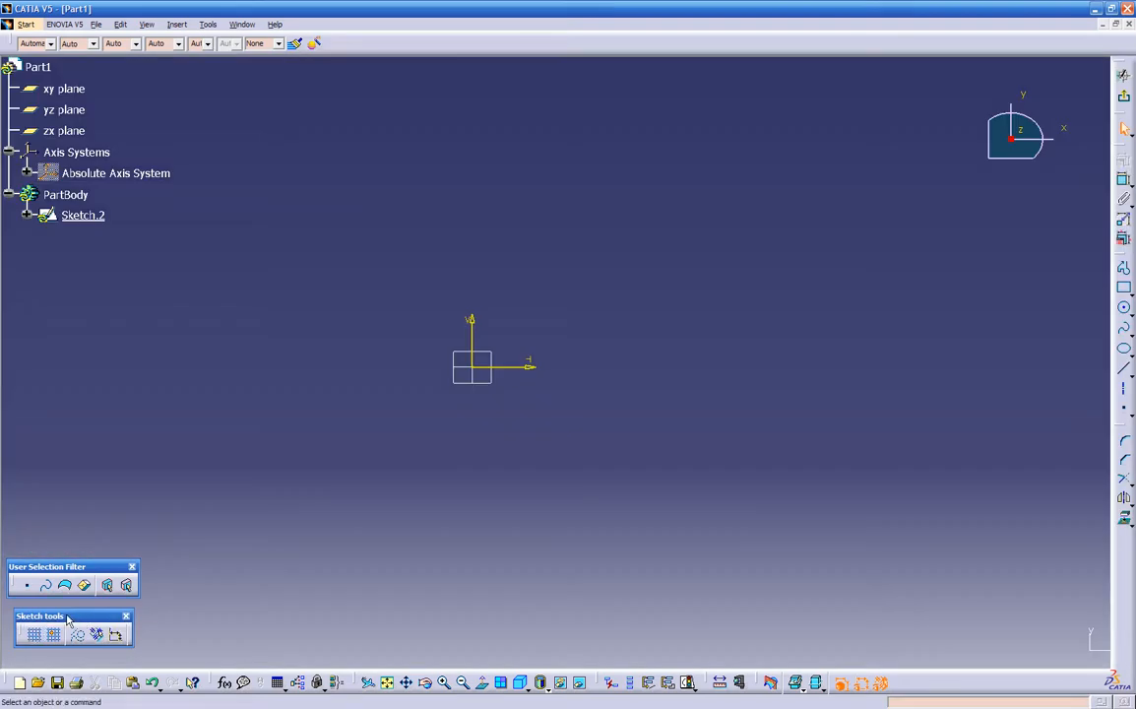
click(36, 635)
ctrl+middle_drag(406, 341, 353, 520)
mouse_move(405, 359)
middle_down()
mouse_move(331, 392)
mouse_move(288, 429)
middle_up()
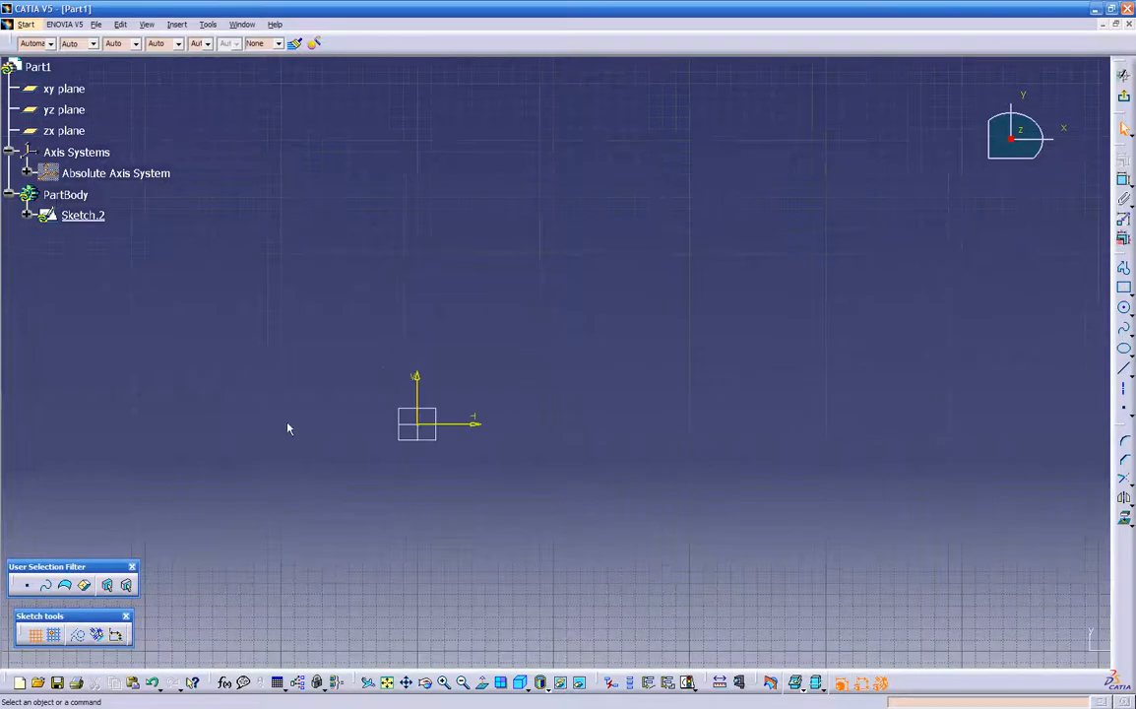
click(55, 636)
- With Snap to Point off, draw a single slightly sloping line above the sketch origin and hide the grid
click(1125, 368)
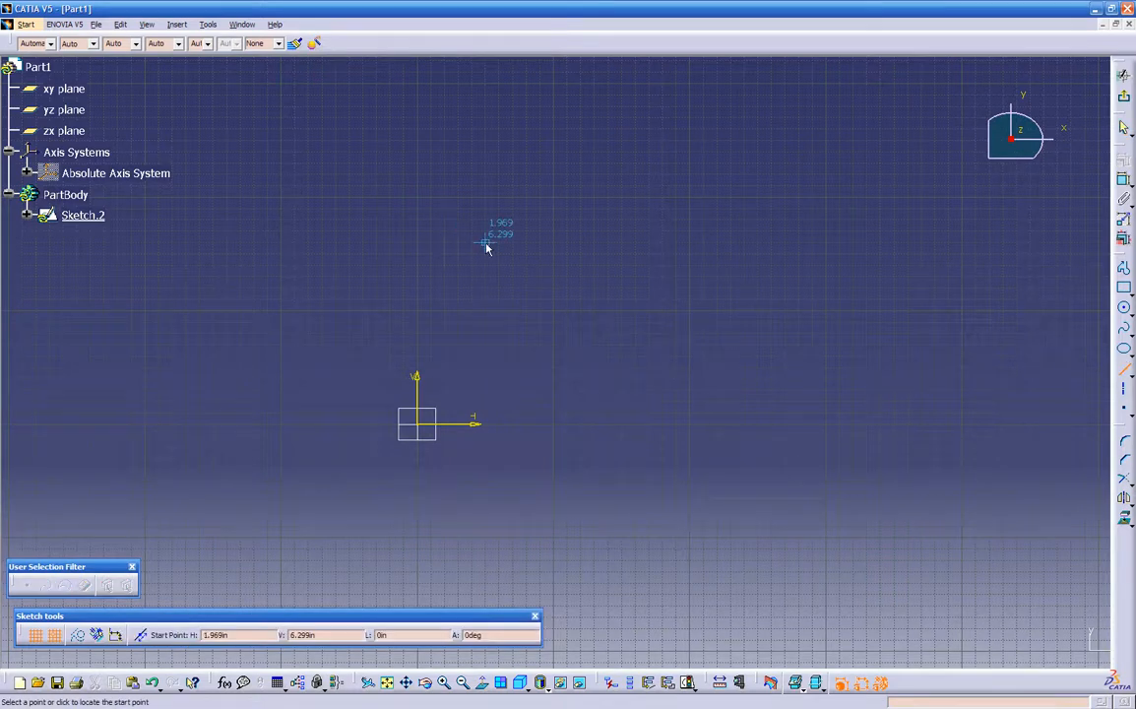
ctrl+middle_drag(485, 246, 409, 111)
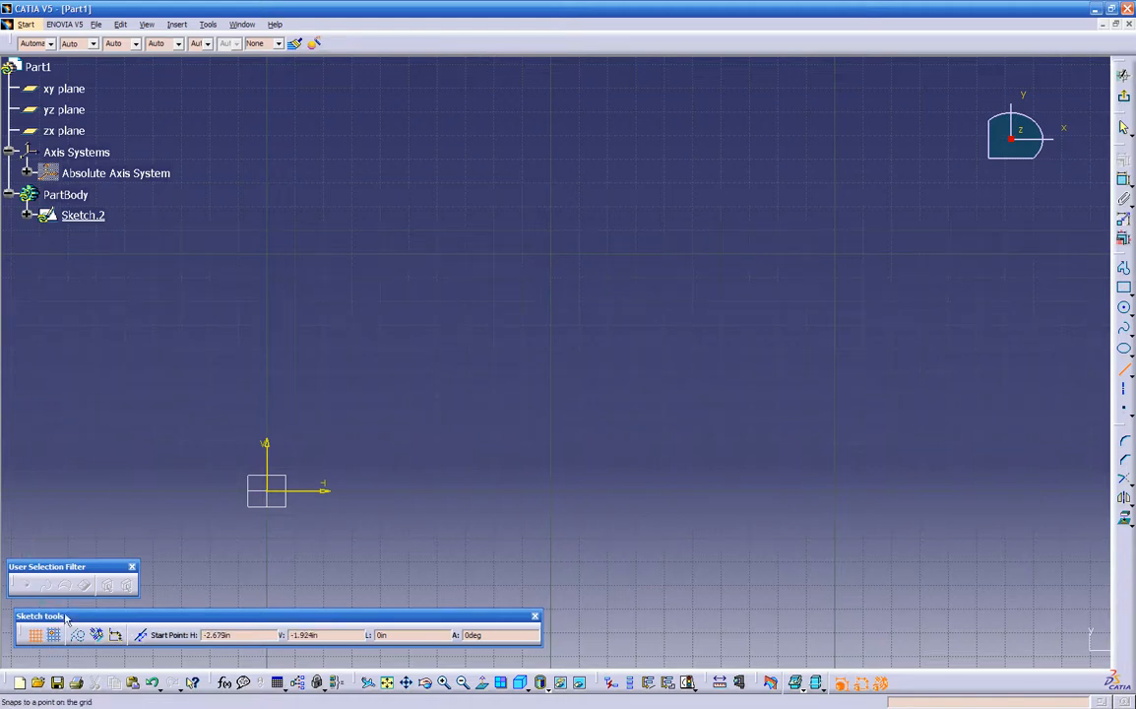
click(646, 172)
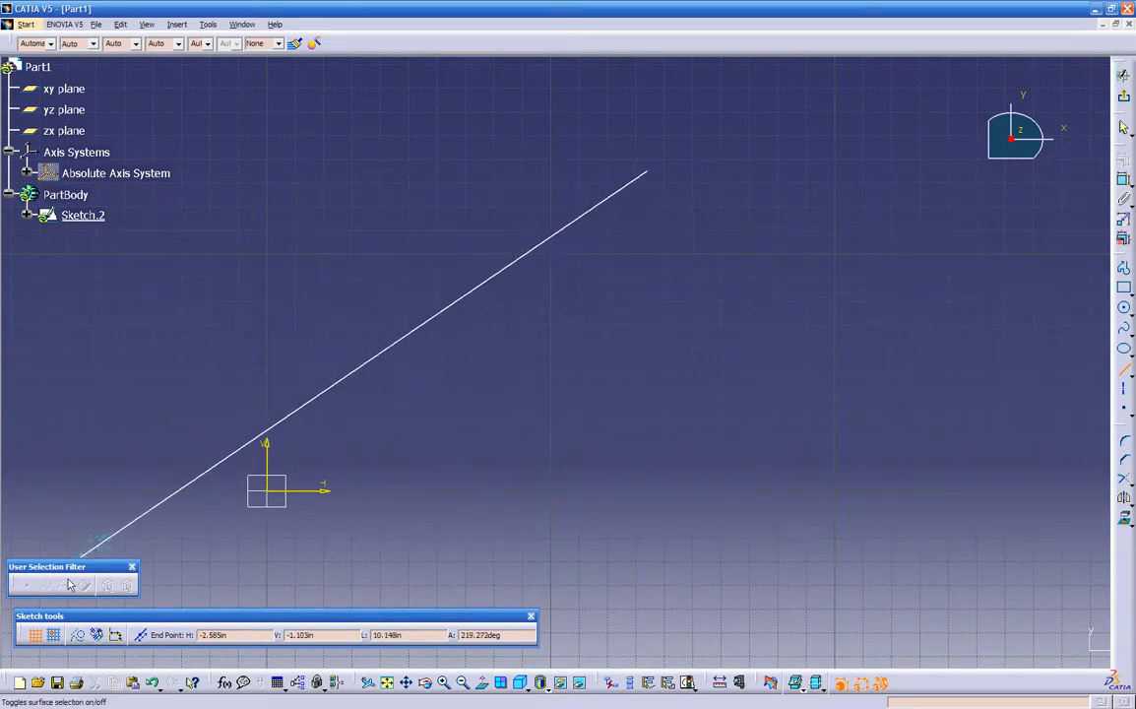
click(36, 637)
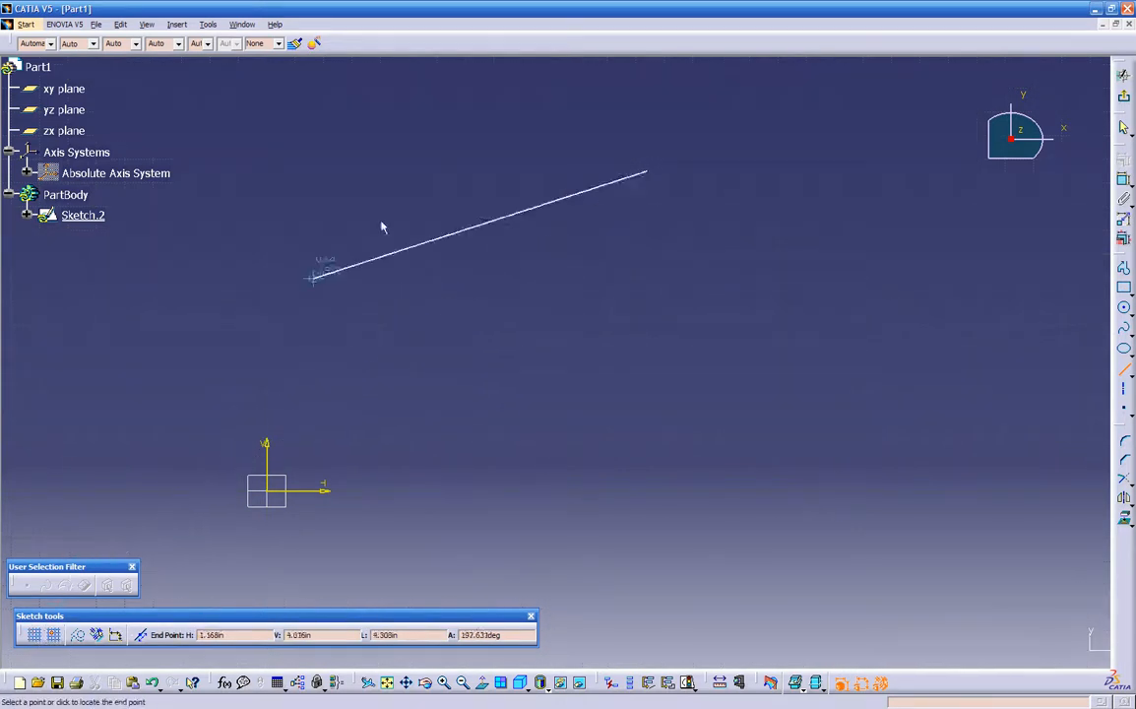
click(320, 190)
- Turn the sketch grid display back on
mouse_move(532, 328)
middle_down()
mouse_move(513, 399)
mouse_move(538, 383)
mouse_move(581, 256)
mouse_move(781, 391)
mouse_move(799, 322)
middle_up()
middle_drag(717, 382, 510, 261)
click(39, 640)
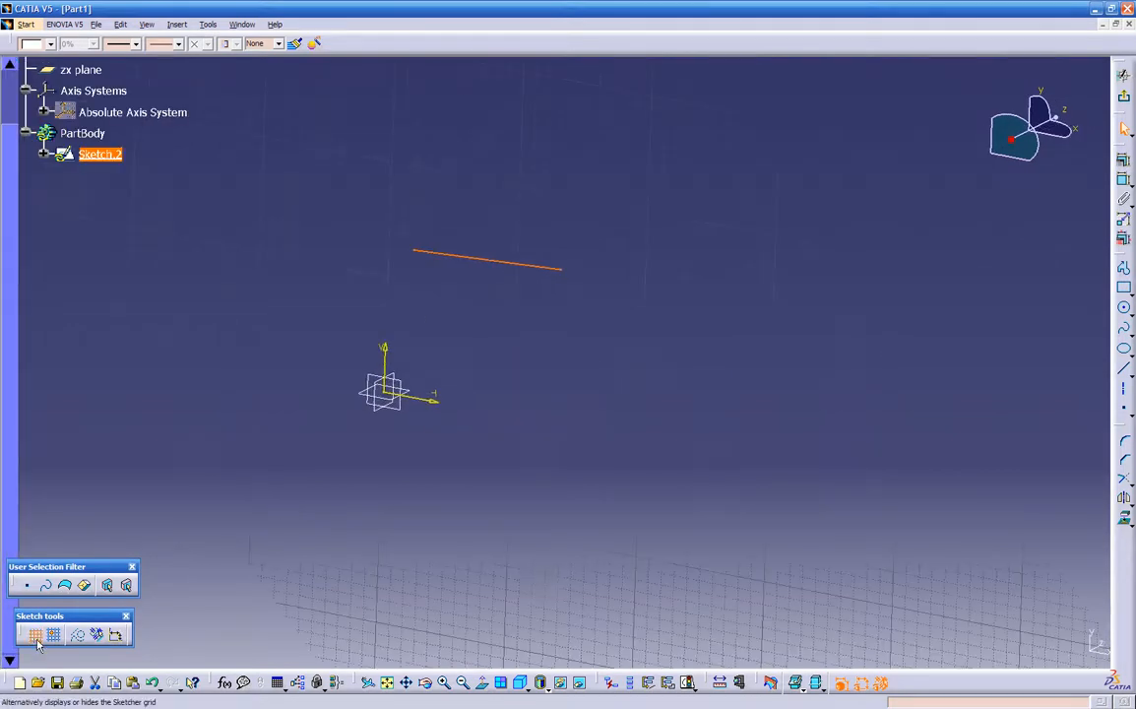
- Examine the line and grid from several tilted angles, returning the view normal to the sketch plane each time
mouse_move(348, 473)
middle_down()
mouse_move(540, 526)
mouse_move(611, 352)
mouse_move(613, 236)
mouse_move(517, 385)
mouse_move(504, 460)
mouse_move(629, 421)
mouse_move(600, 413)
mouse_move(607, 471)
mouse_move(643, 301)
mouse_move(449, 458)
mouse_move(568, 367)
middle_up()
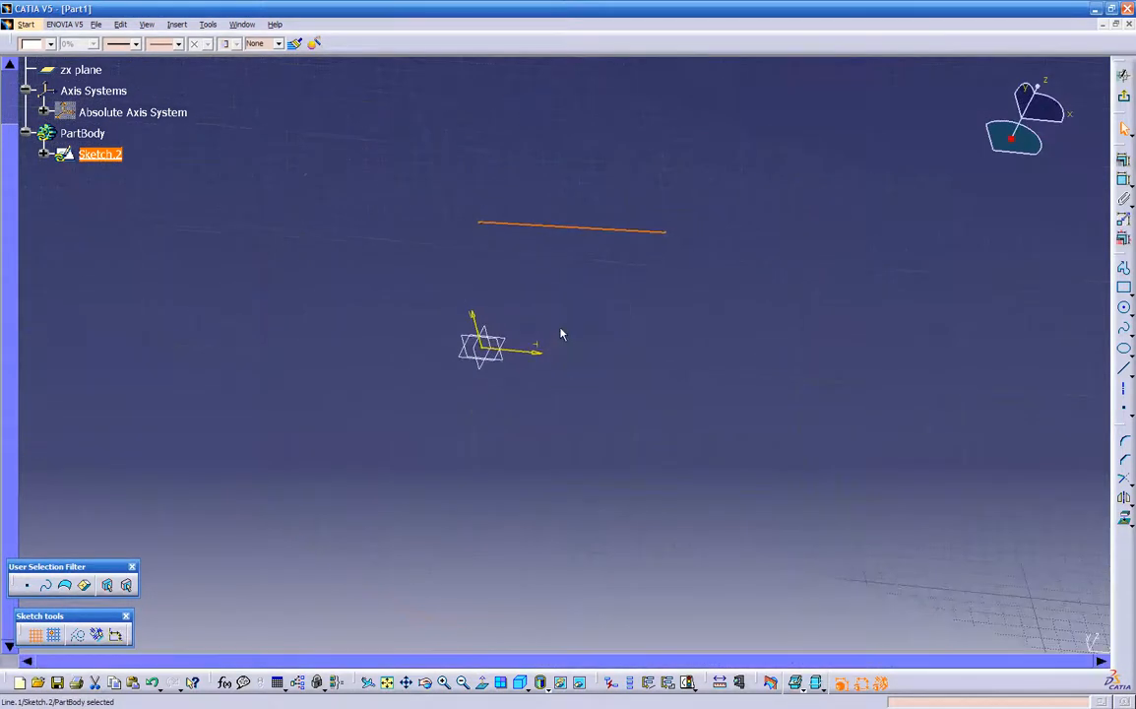
mouse_move(548, 519)
middle_down()
mouse_move(576, 481)
mouse_move(590, 322)
mouse_move(475, 436)
mouse_move(467, 430)
middle_up()
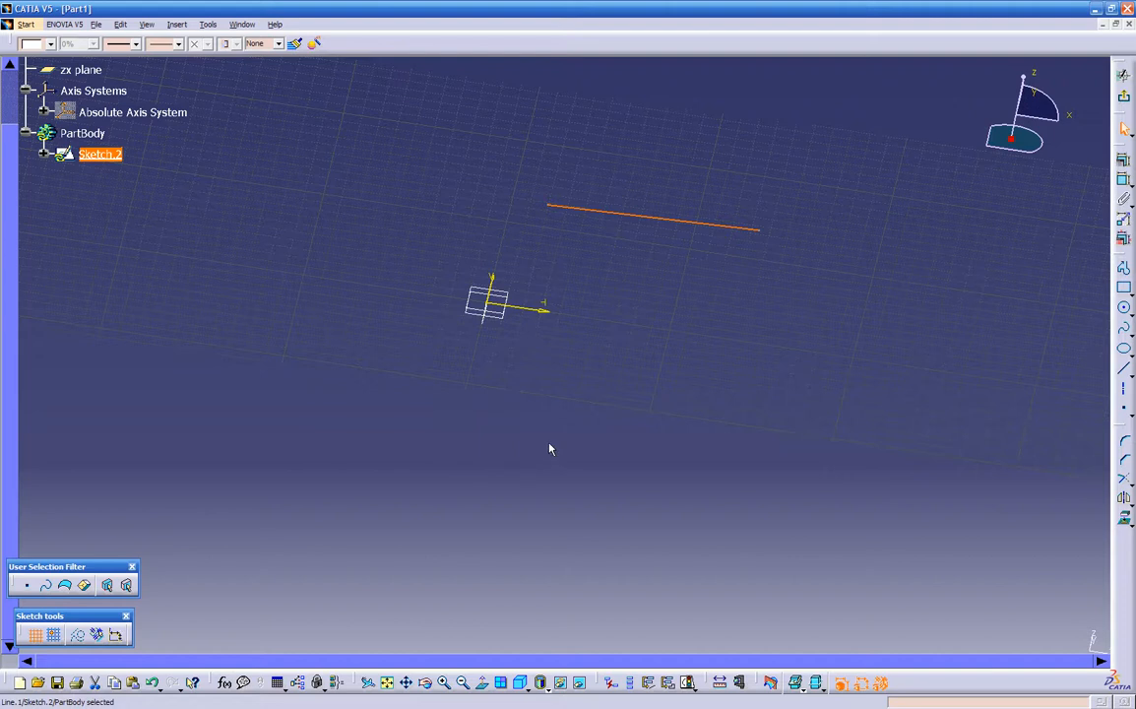
mouse_move(611, 281)
middle_down()
mouse_move(589, 441)
mouse_move(563, 512)
mouse_move(647, 387)
middle_up()
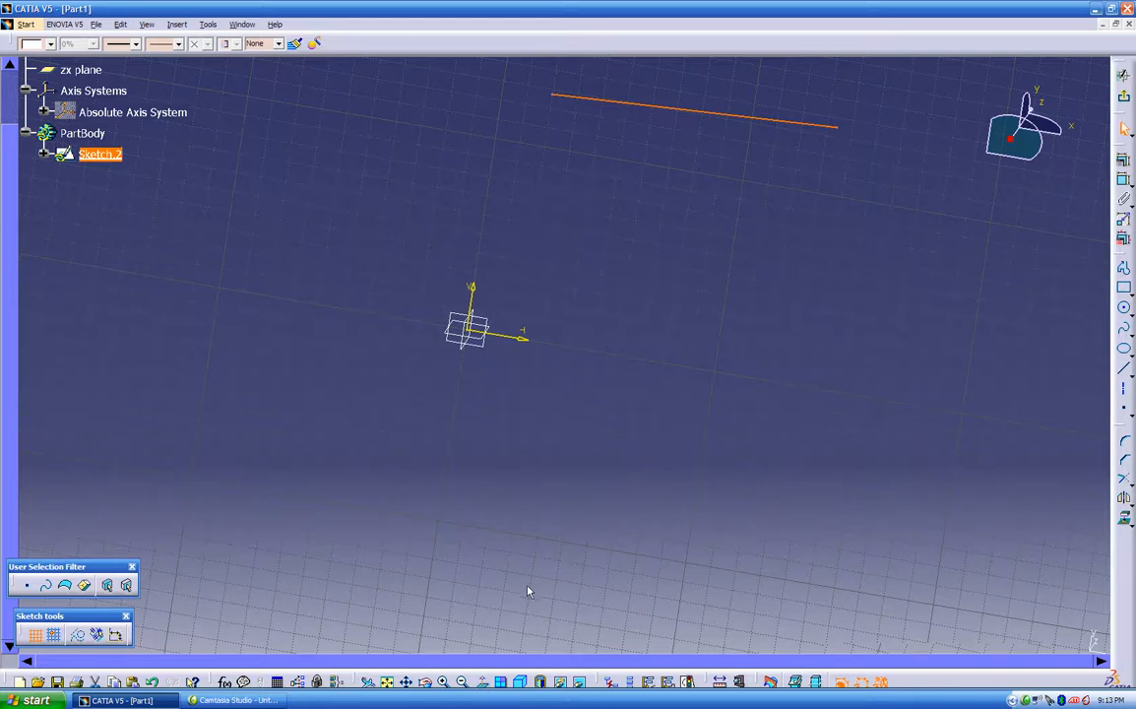
click(542, 535)
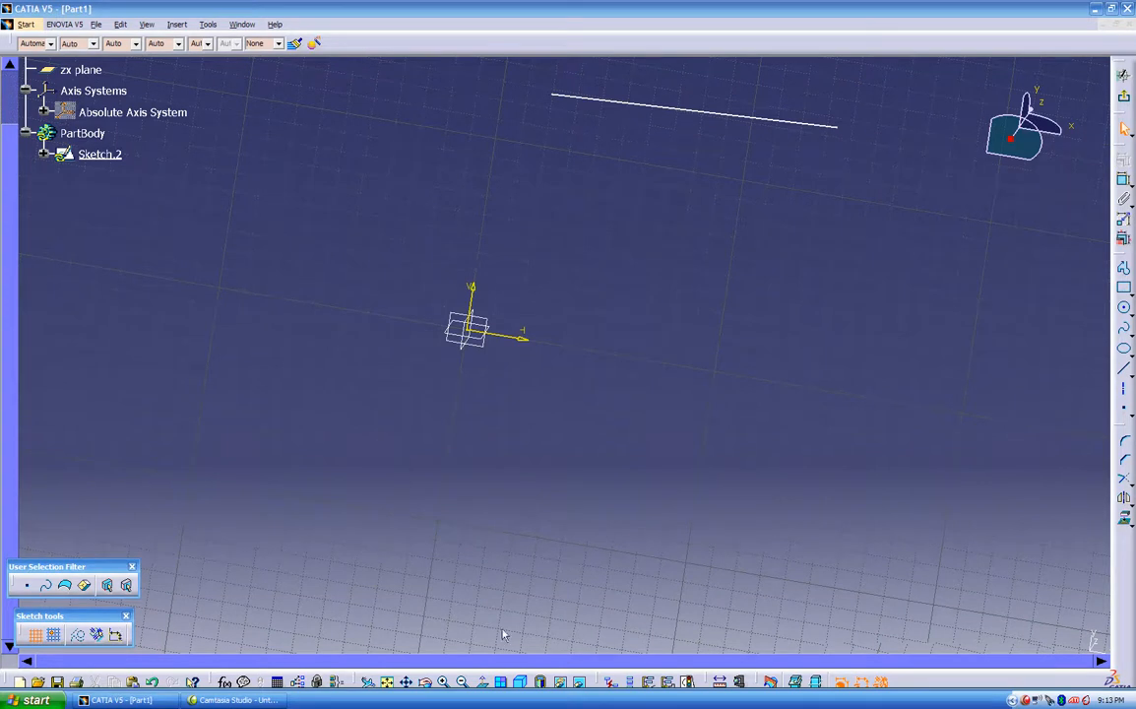
click(485, 683)
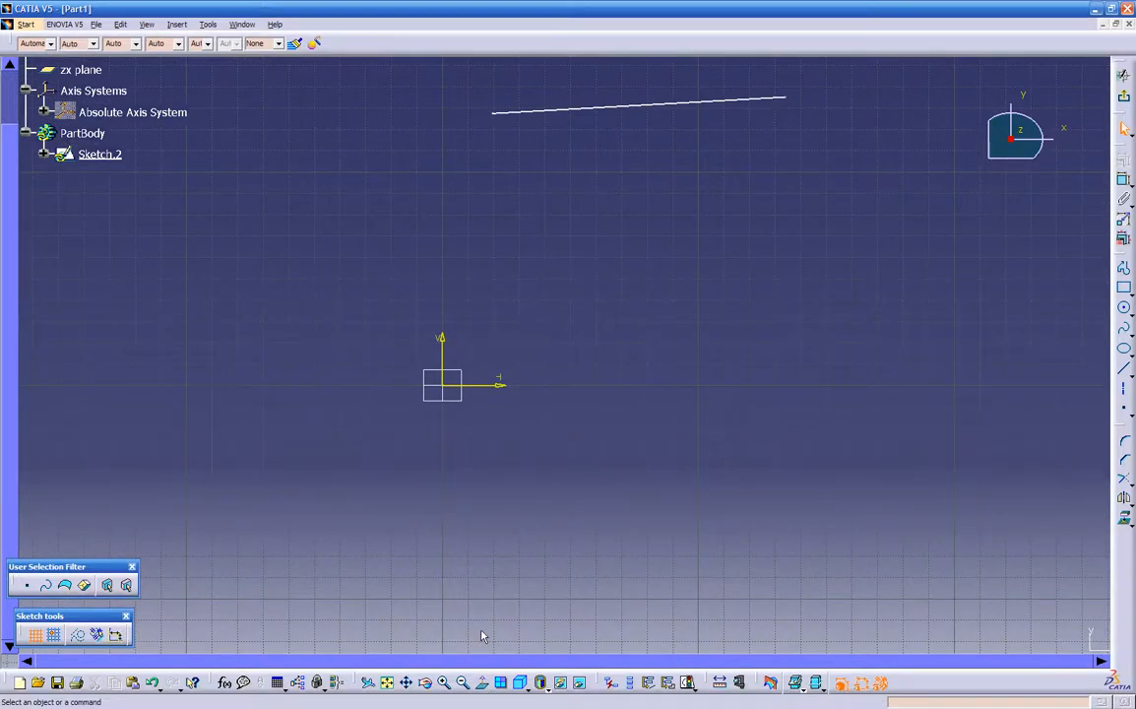
mouse_move(486, 491)
middle_down()
mouse_move(464, 479)
mouse_move(565, 493)
mouse_move(607, 409)
mouse_move(583, 324)
mouse_move(589, 367)
mouse_move(414, 367)
mouse_move(371, 380)
middle_up()
middle_drag(462, 344, 508, 346)
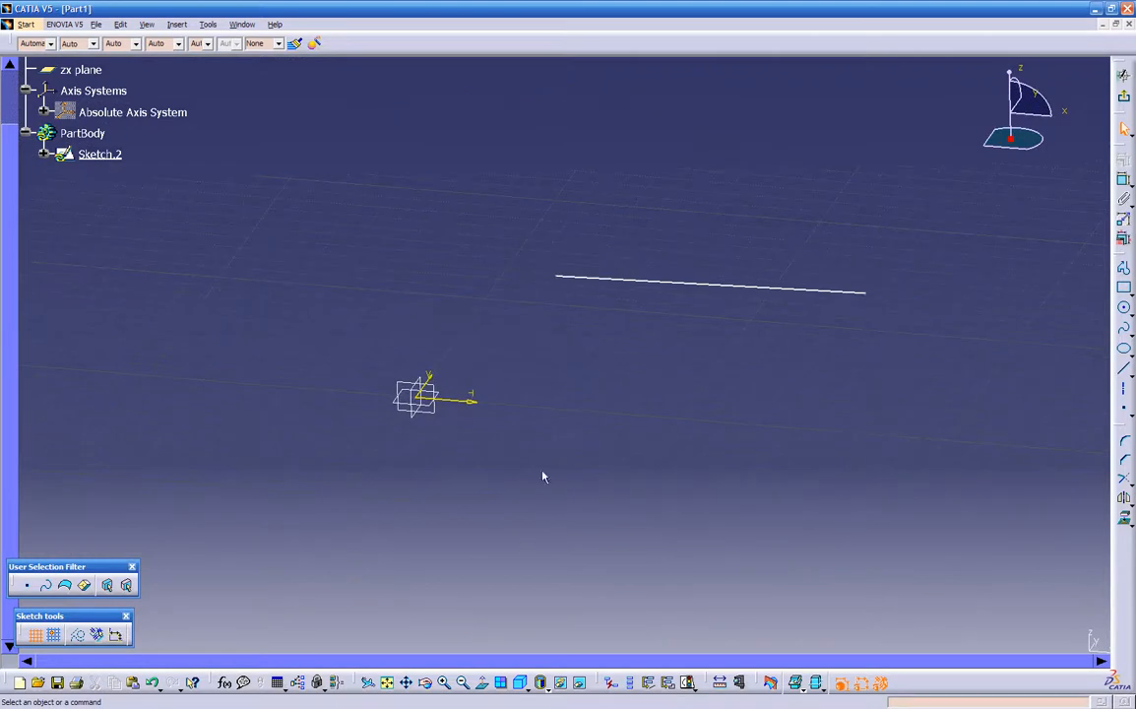
click(483, 683)
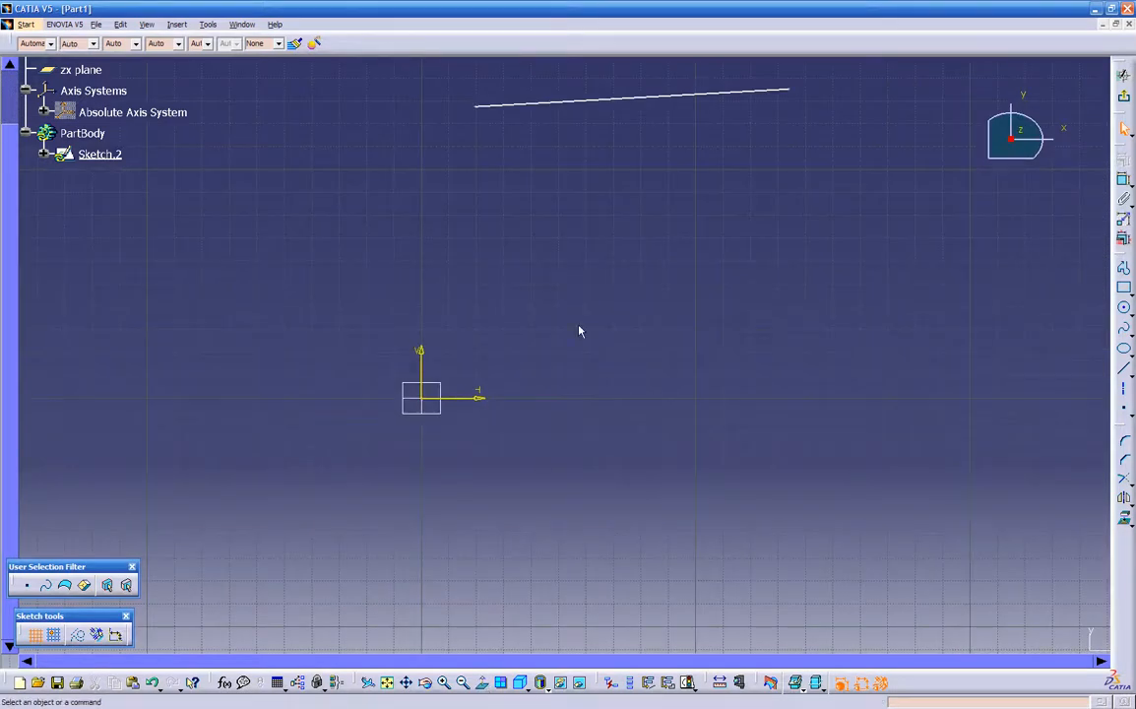
- Delete the sloping line above the sketch origin
click(624, 99)
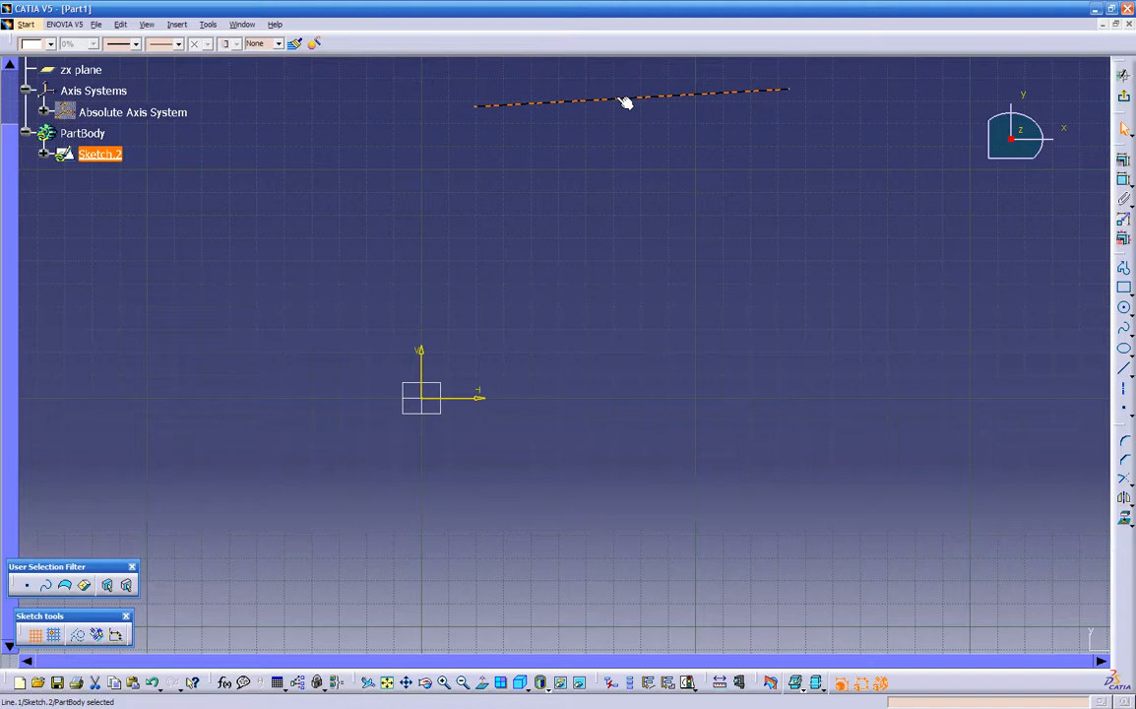
key(Delete)
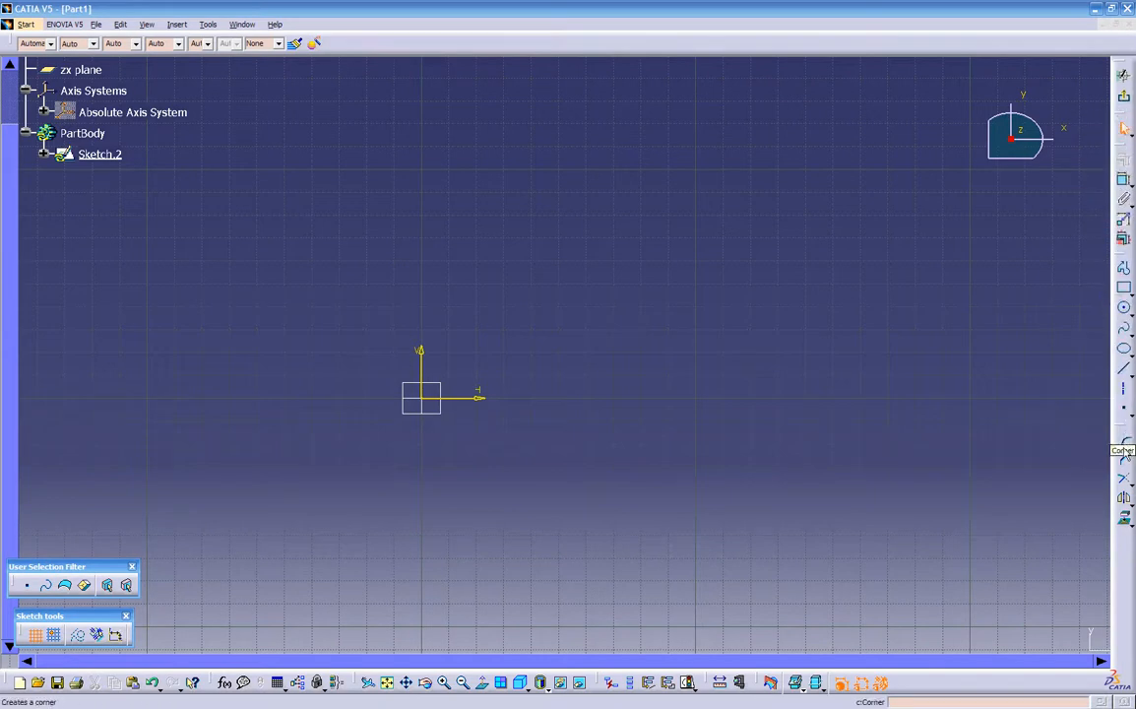
- Sketch an open chain of connected straight segments above the origin with the Profile tool, running toward negative H and doubling back underneath
click(1124, 274)
click(1020, 239)
click(873, 160)
click(716, 136)
click(500, 135)
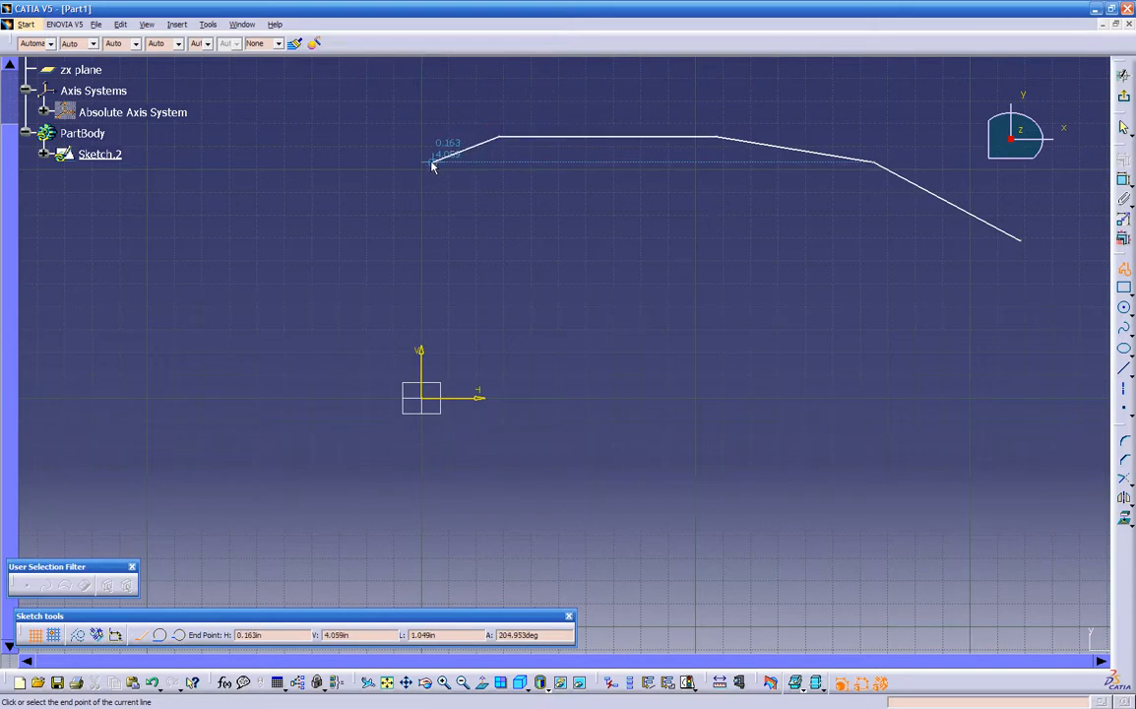
click(433, 163)
click(338, 171)
click(317, 212)
double_click(431, 235)
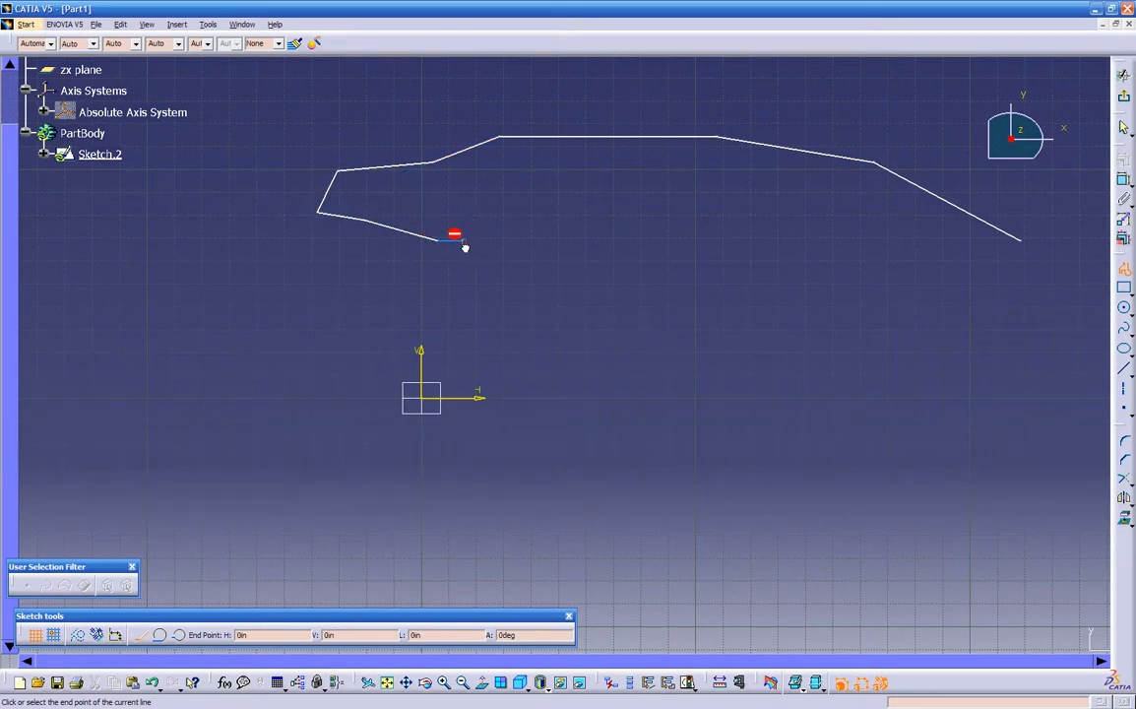
- Extend the open profile with two connected tangent arcs above the origin, each about 0.8 in in radius
drag(476, 269, 478, 273)
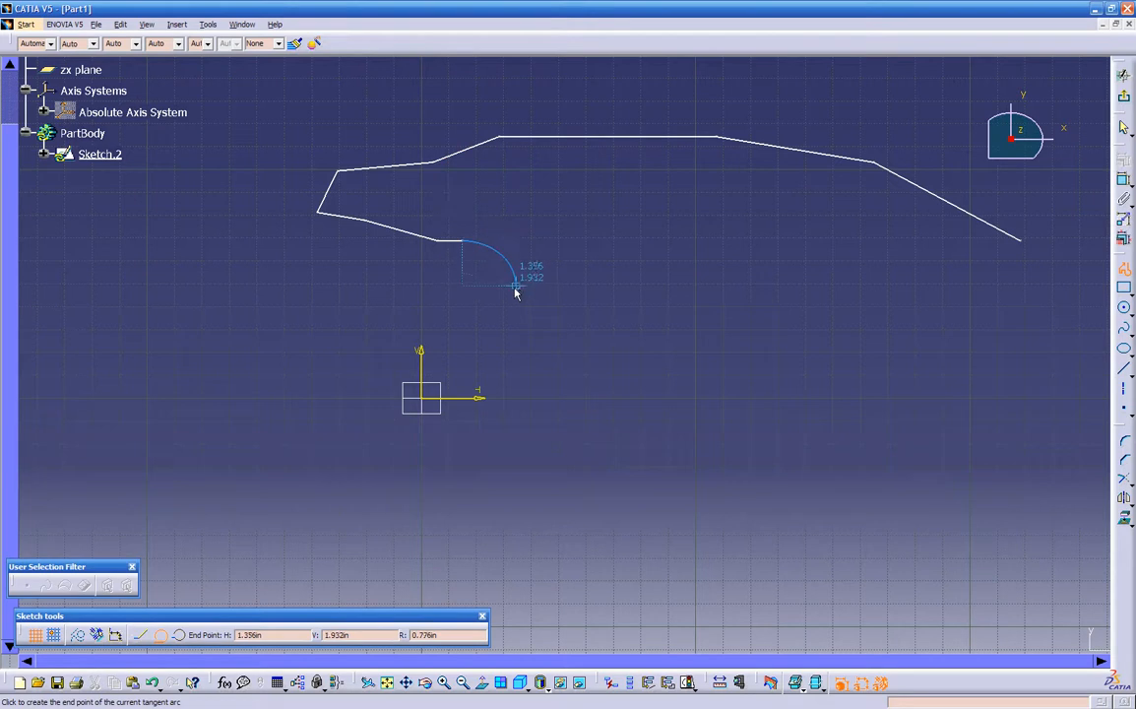
click(517, 287)
drag(532, 308, 548, 322)
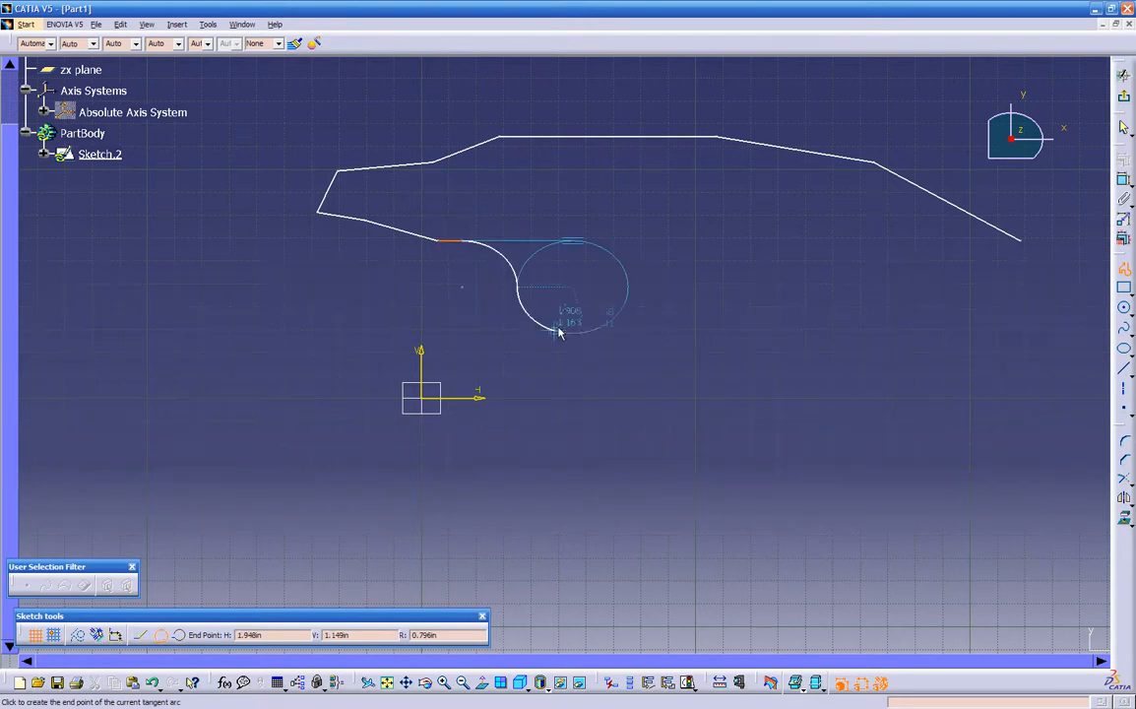
click(623, 308)
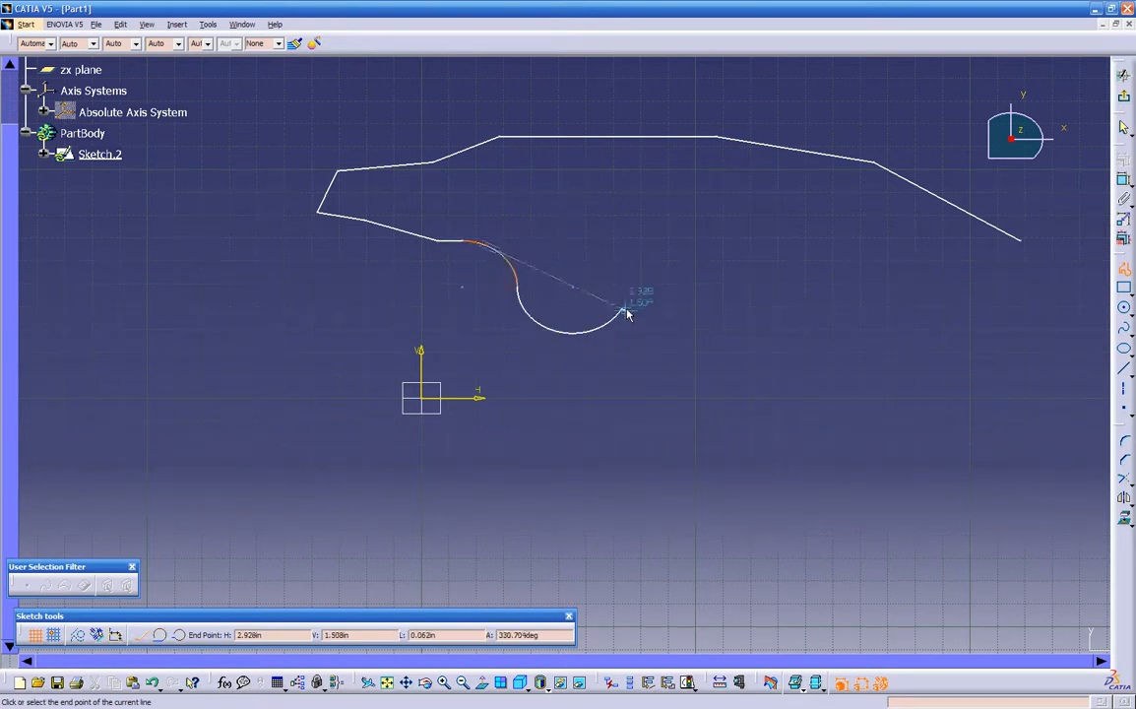
- Continue the profile toward positive H with five straight segments, then a tangent arc of about 0.99 in radius curving back underneath
click(745, 302)
click(852, 285)
click(945, 321)
click(999, 367)
click(998, 415)
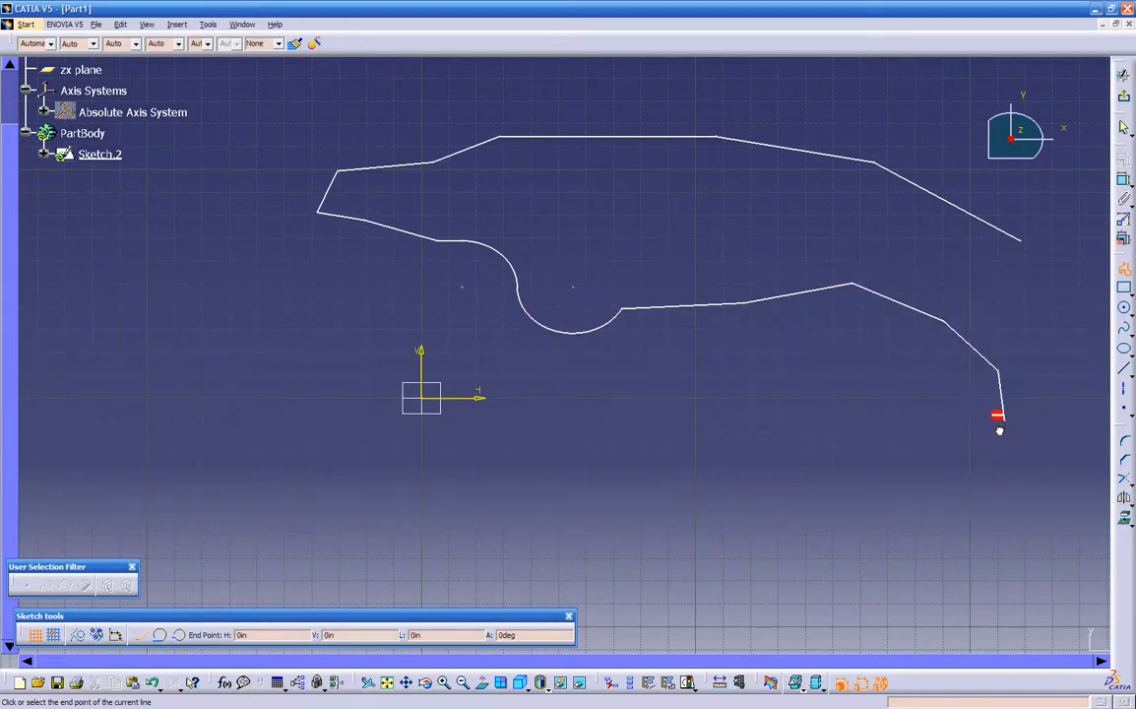
drag(966, 467, 956, 472)
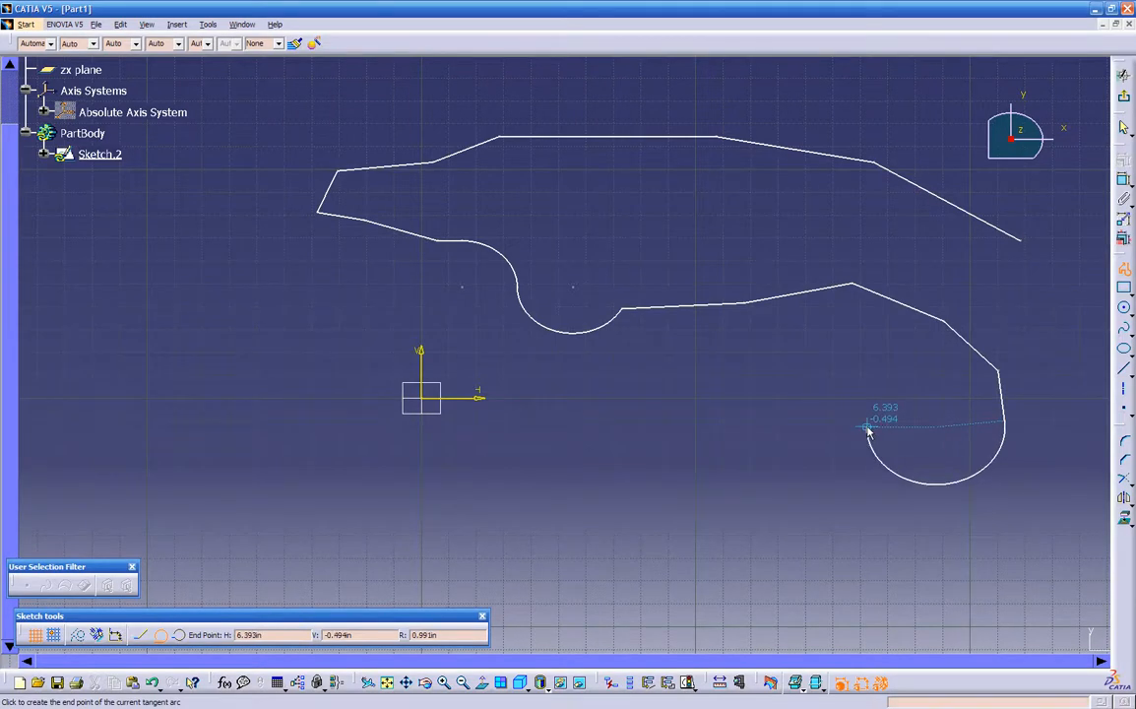
click(867, 427)
- Add five straight segments to the profile, running back toward the origin and then sloping down to about H 4.5, V -1.8 in
click(867, 386)
click(785, 365)
click(681, 370)
click(650, 423)
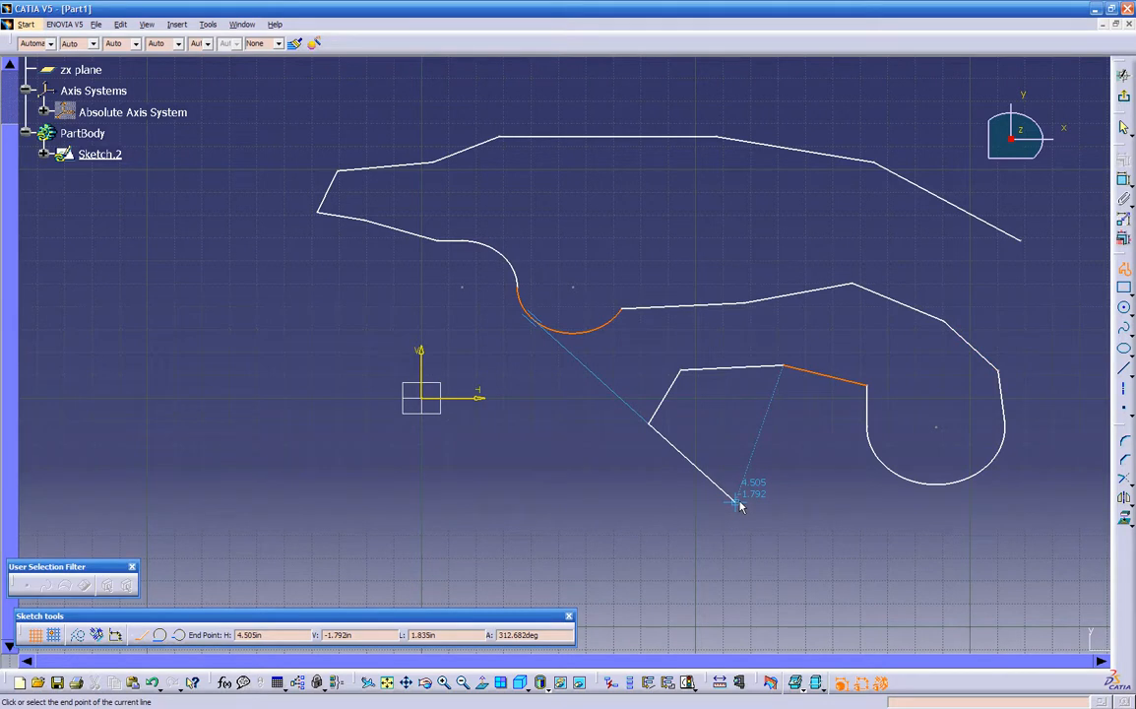
click(734, 500)
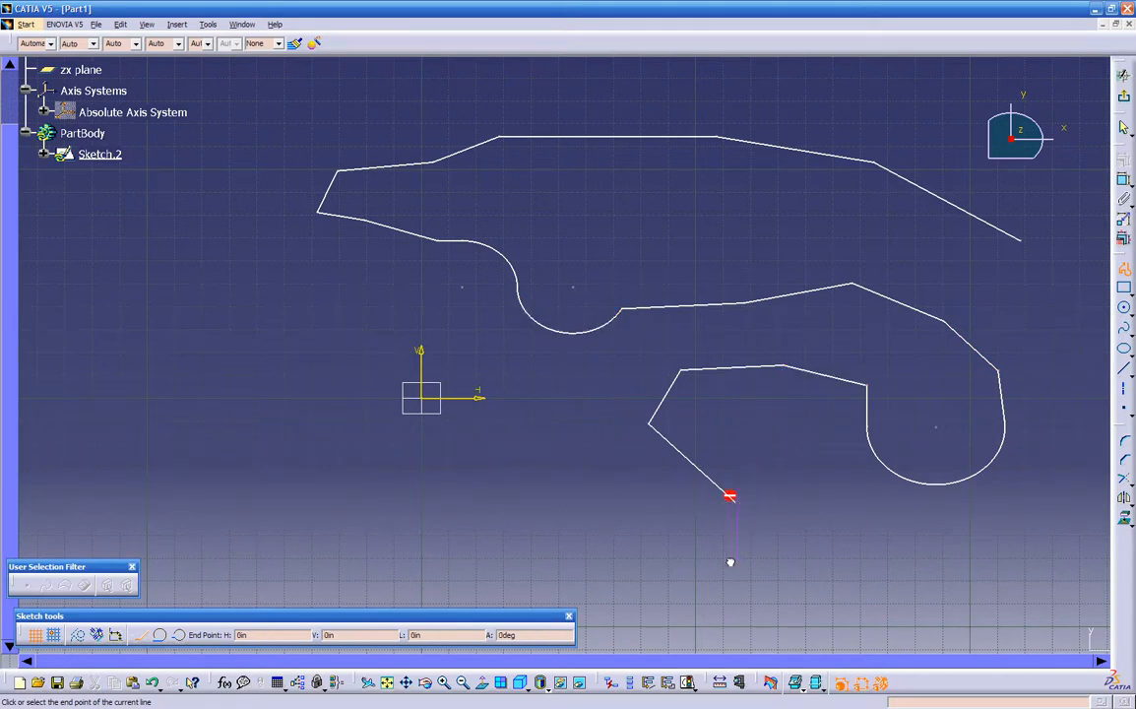
- Add a tangent arc of about 0.61 in radius and two straight segments heading back up to the profile chain
drag(713, 562, 710, 564)
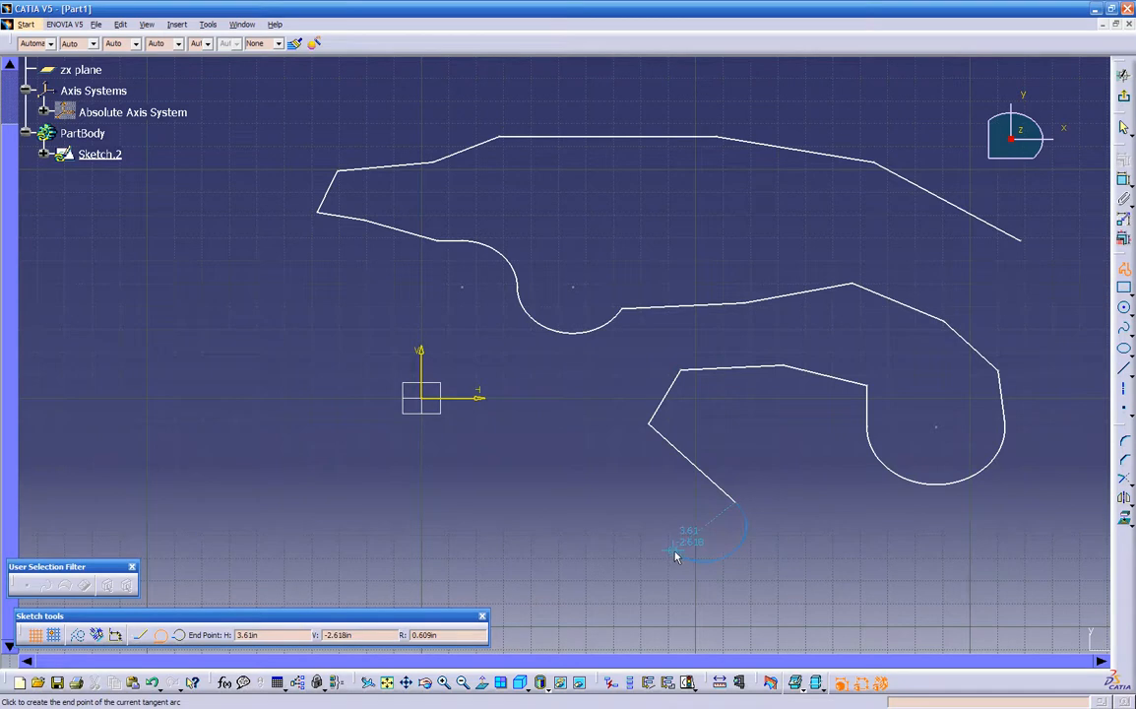
click(670, 551)
click(616, 495)
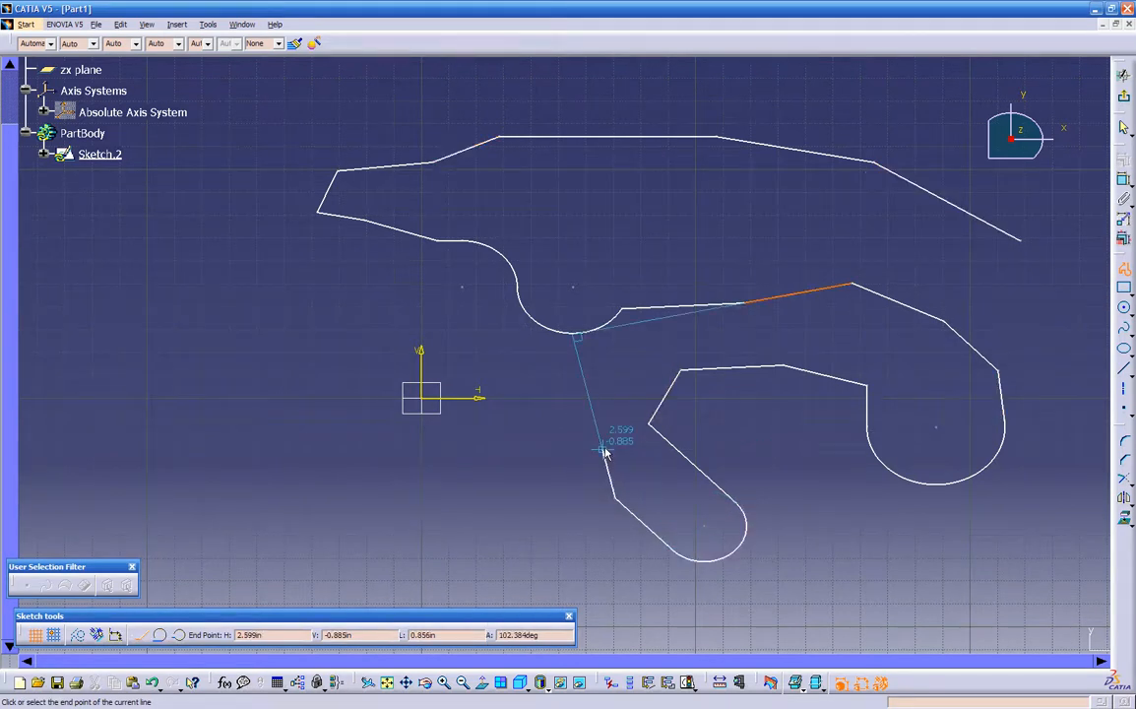
click(600, 433)
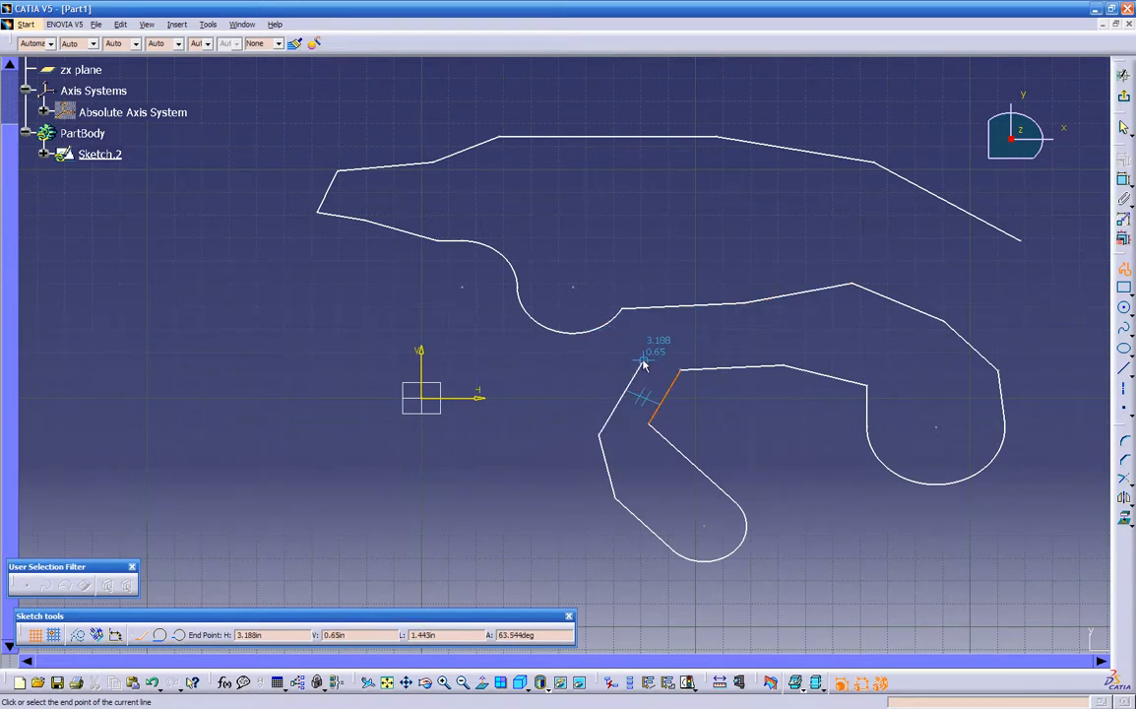
- End the profile and delete all geometry in the sketch
key(Escape)
key(ctrl+a)
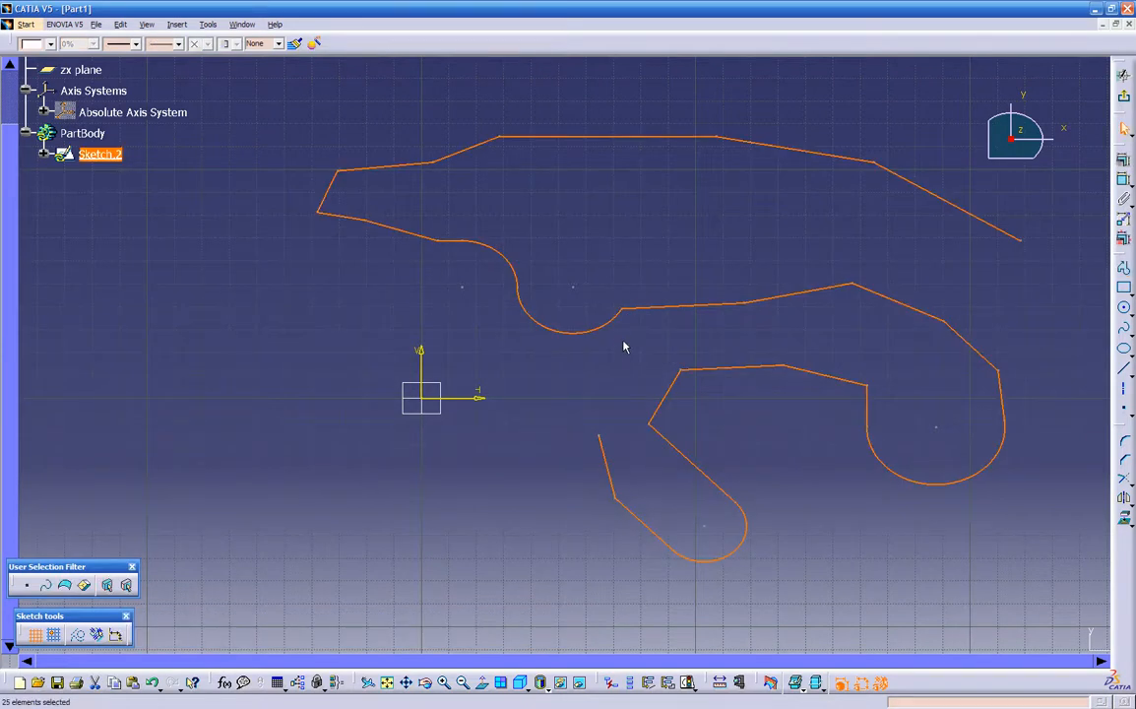
key(Delete)
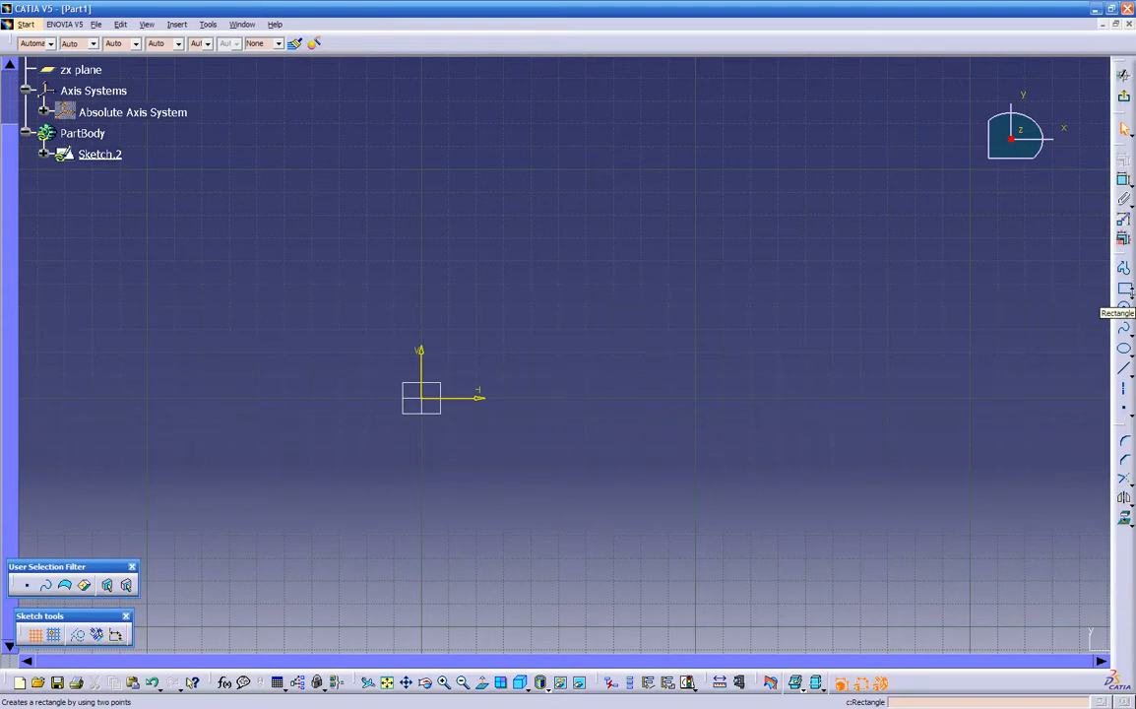
- Sketch a two-point rectangle about 4.8 in wide and 3.3 in high, above and to the positive H side of the origin
click(1130, 298)
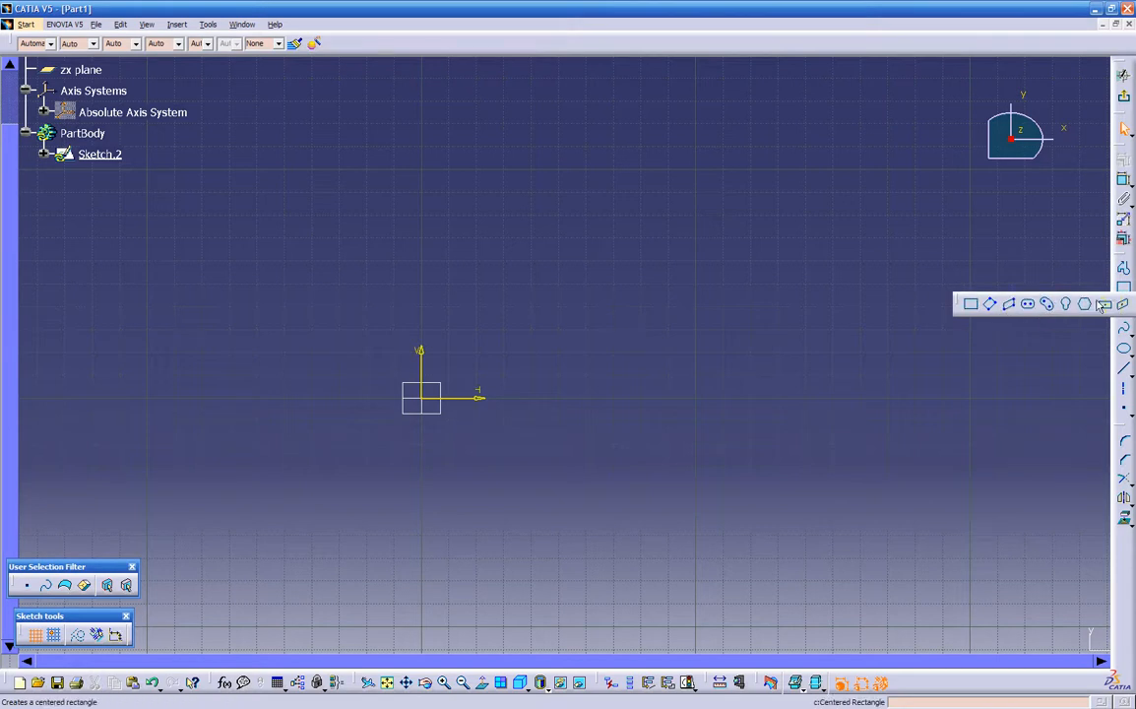
click(972, 305)
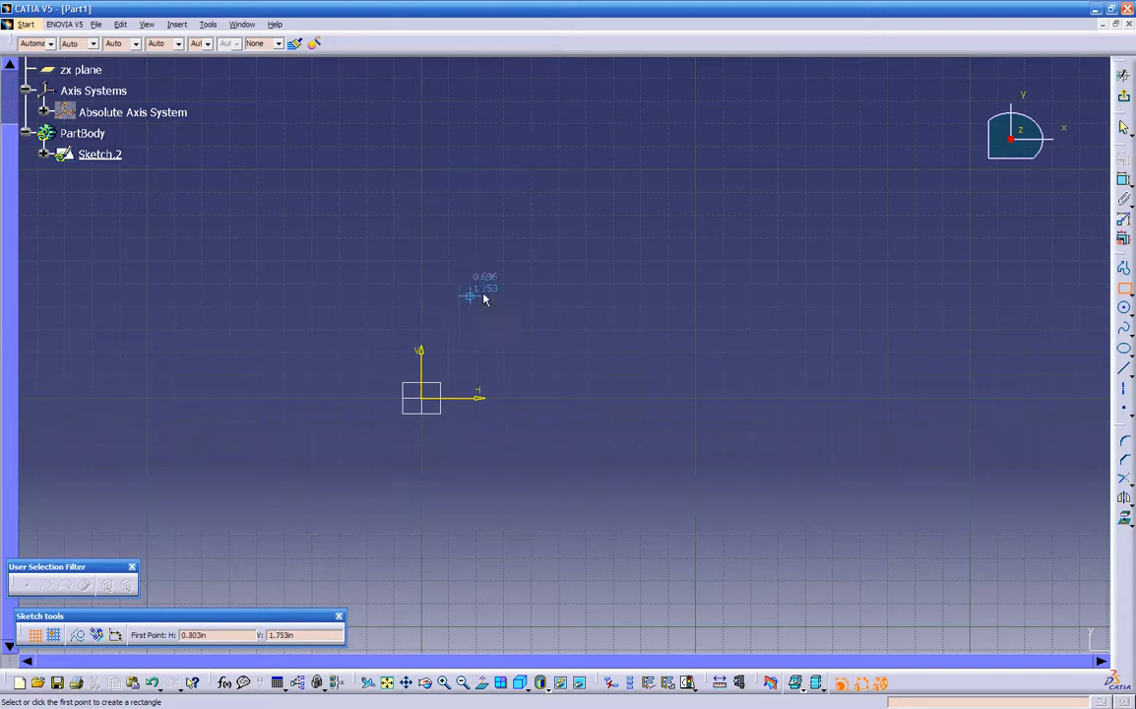
click(489, 171)
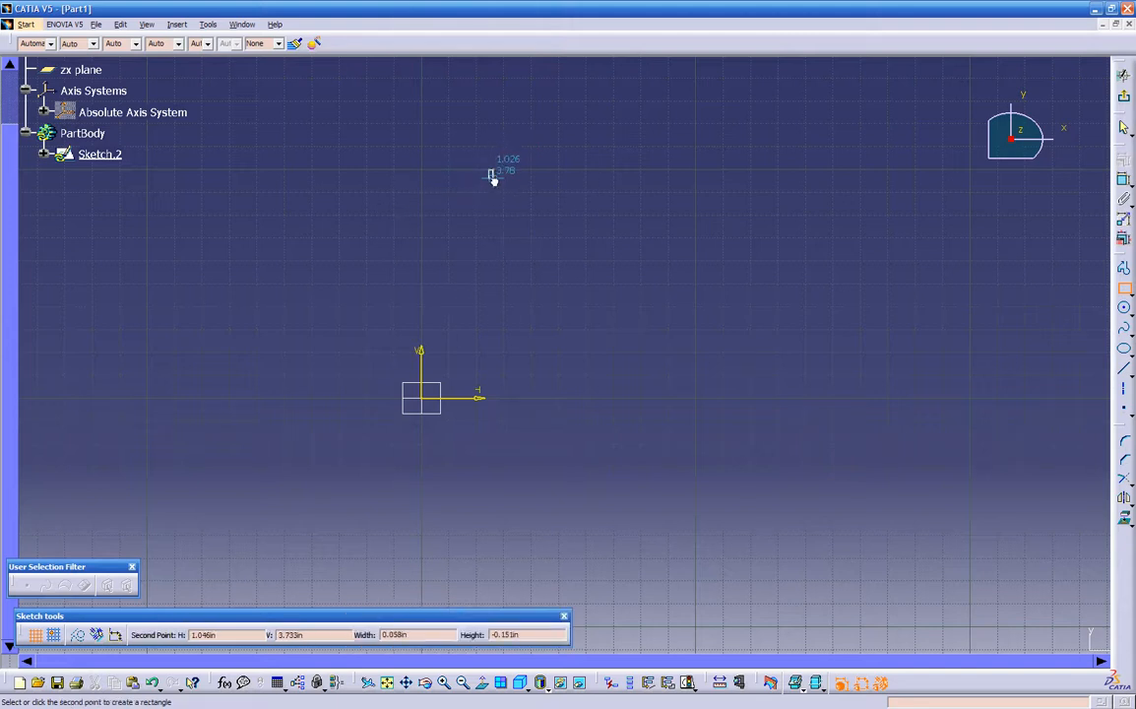
click(826, 368)
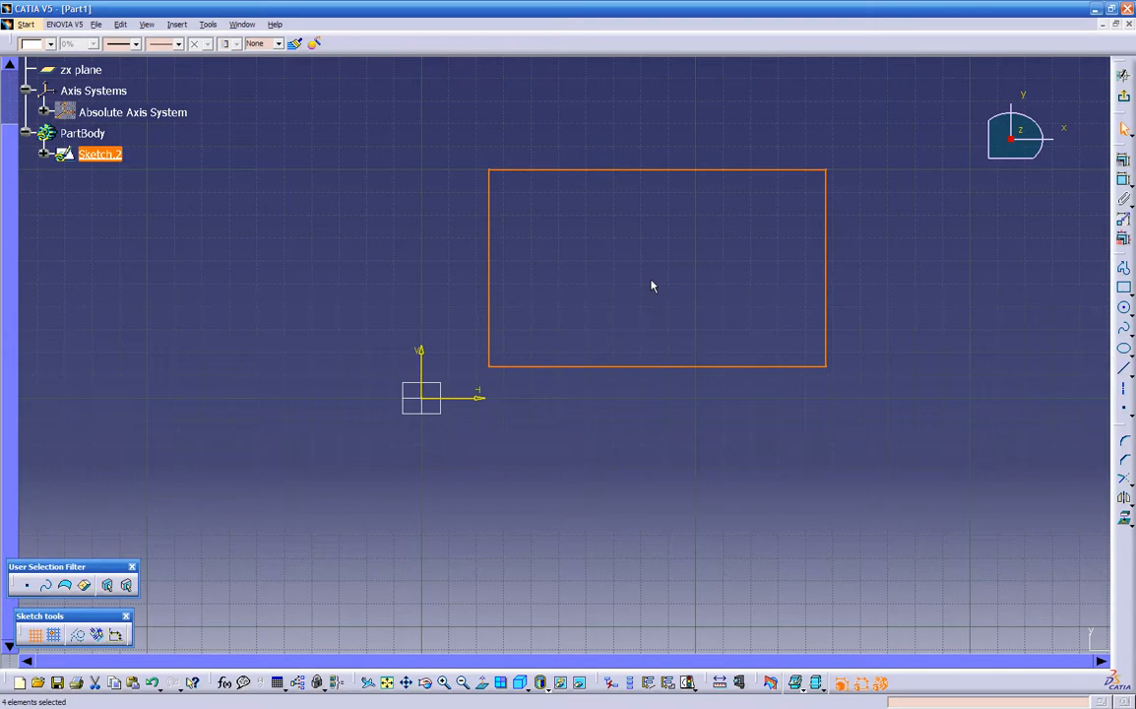
click(756, 263)
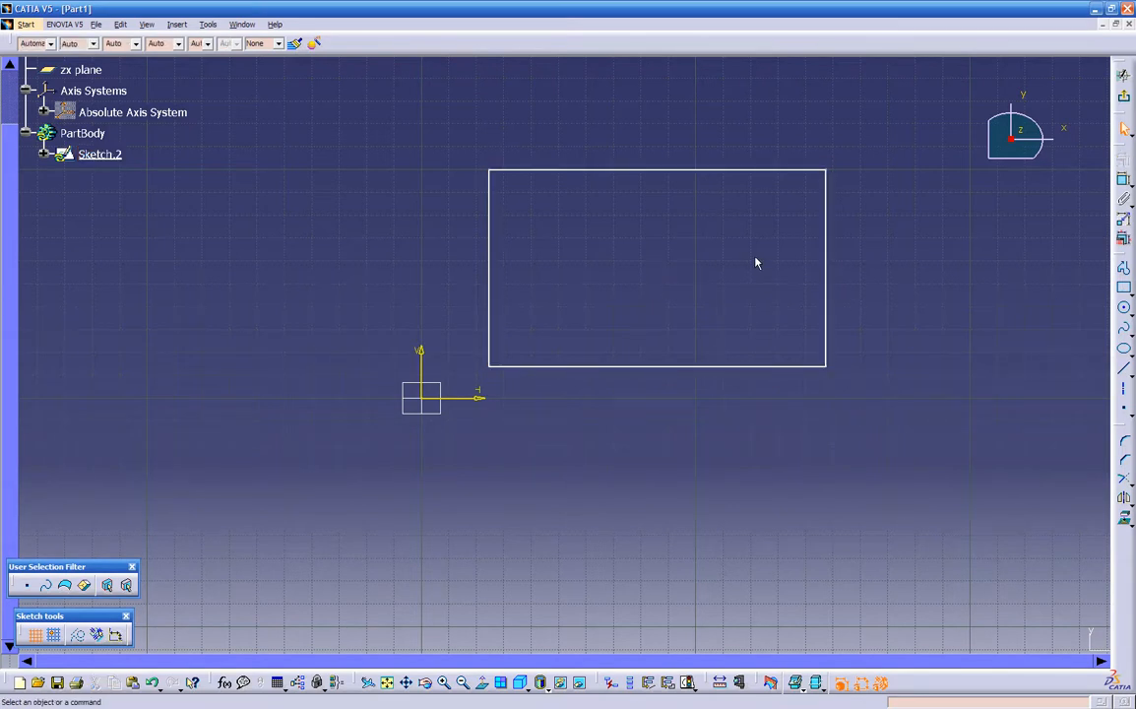
- Dimension the rectangle's height between its upper and lower edges, placing the dimension outside the right edge
click(682, 365)
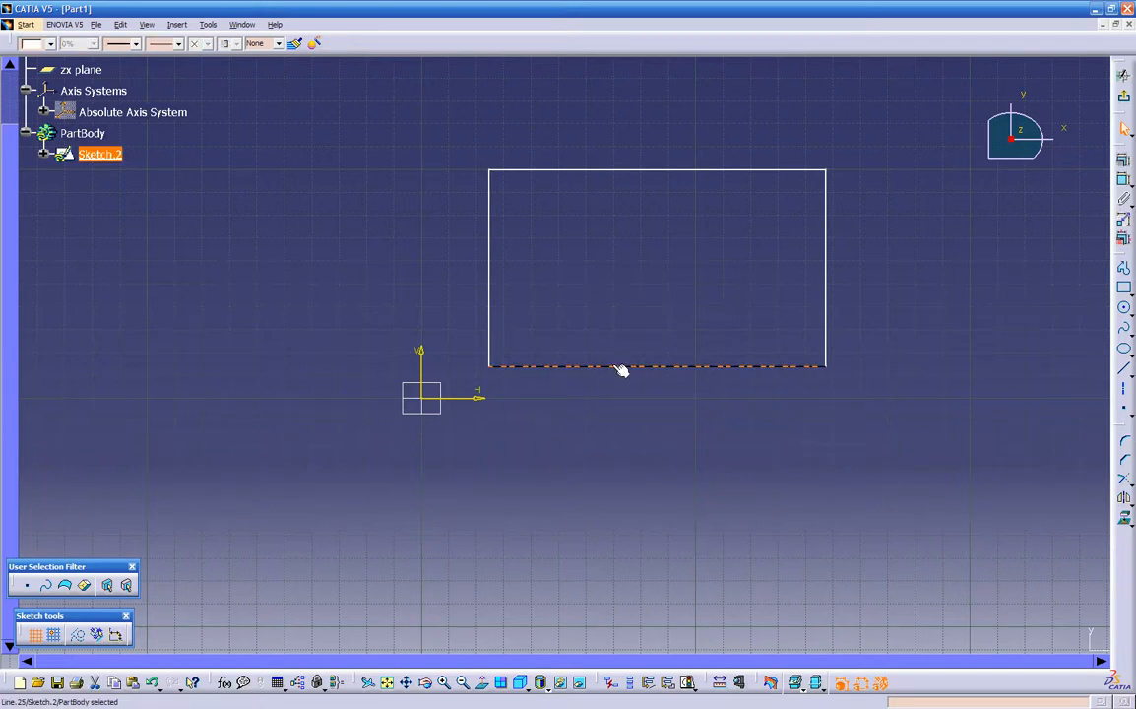
click(825, 343)
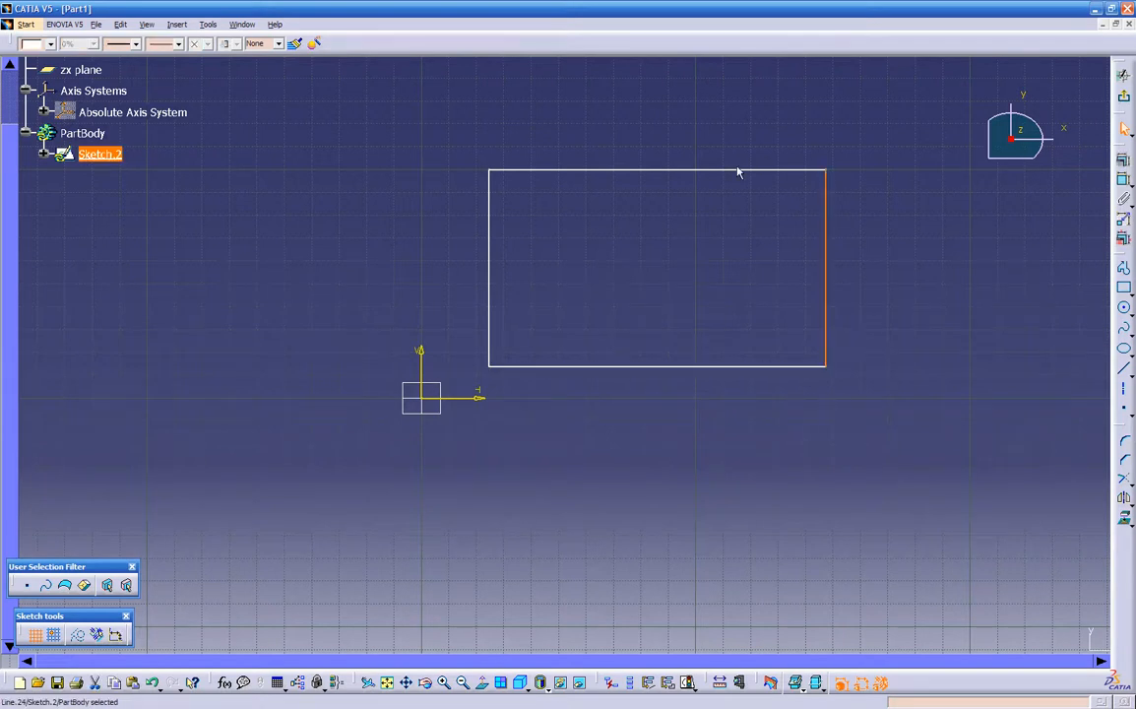
click(740, 170)
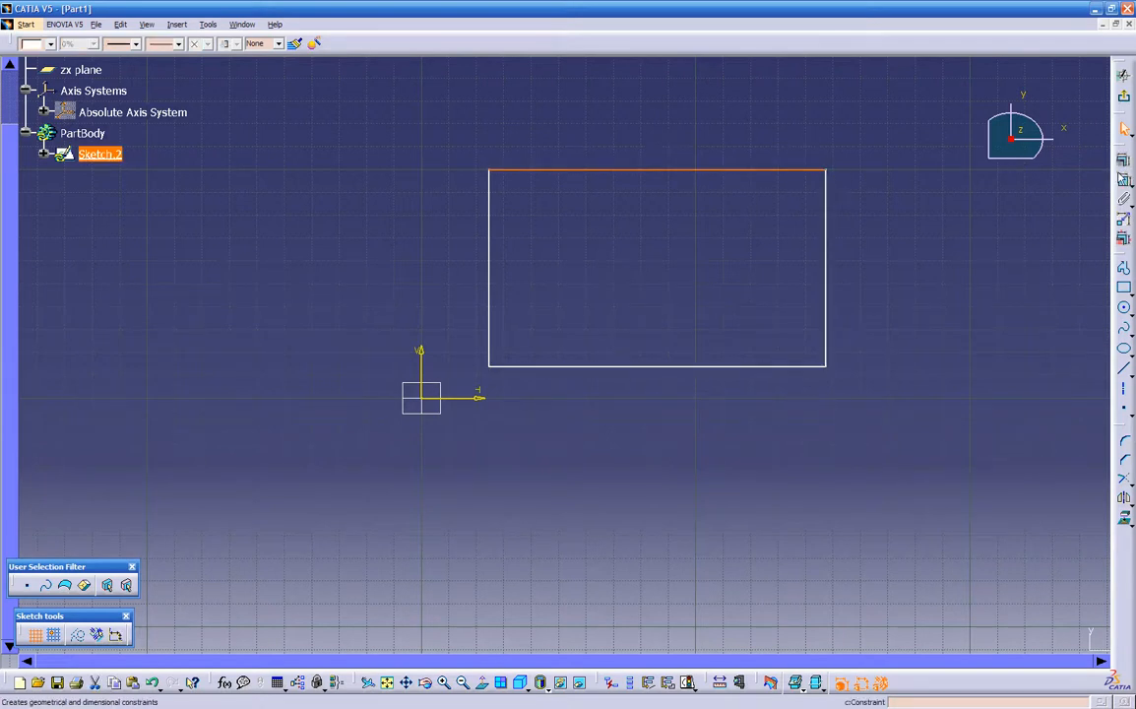
click(1124, 180)
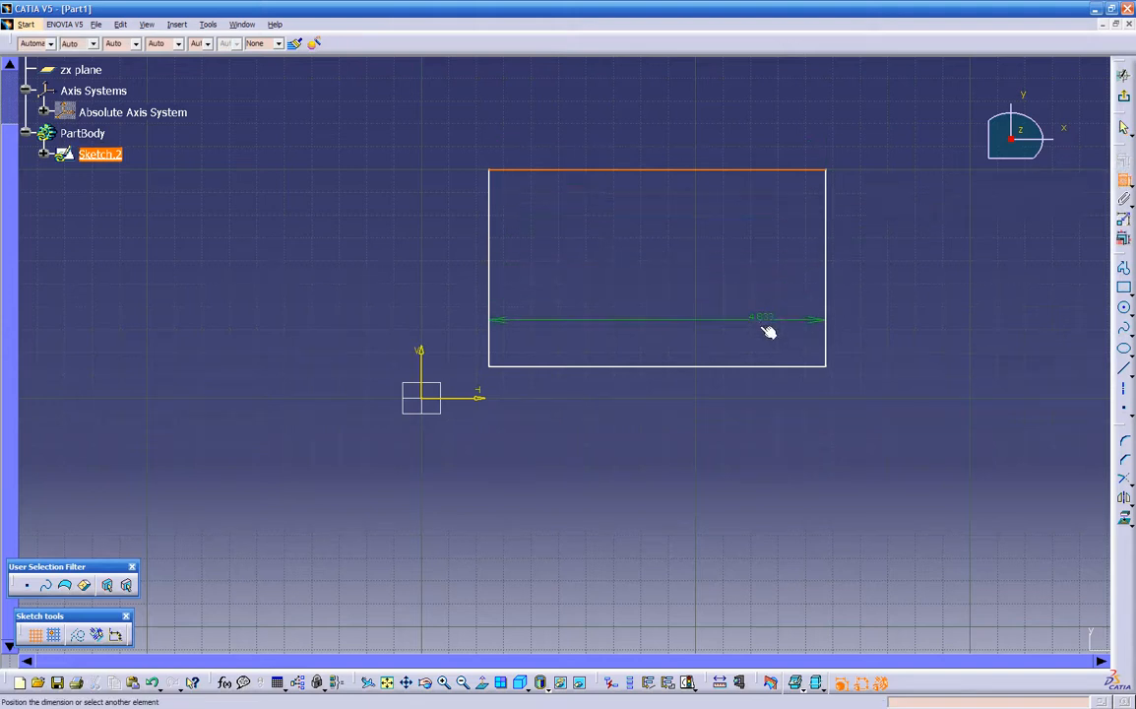
click(766, 366)
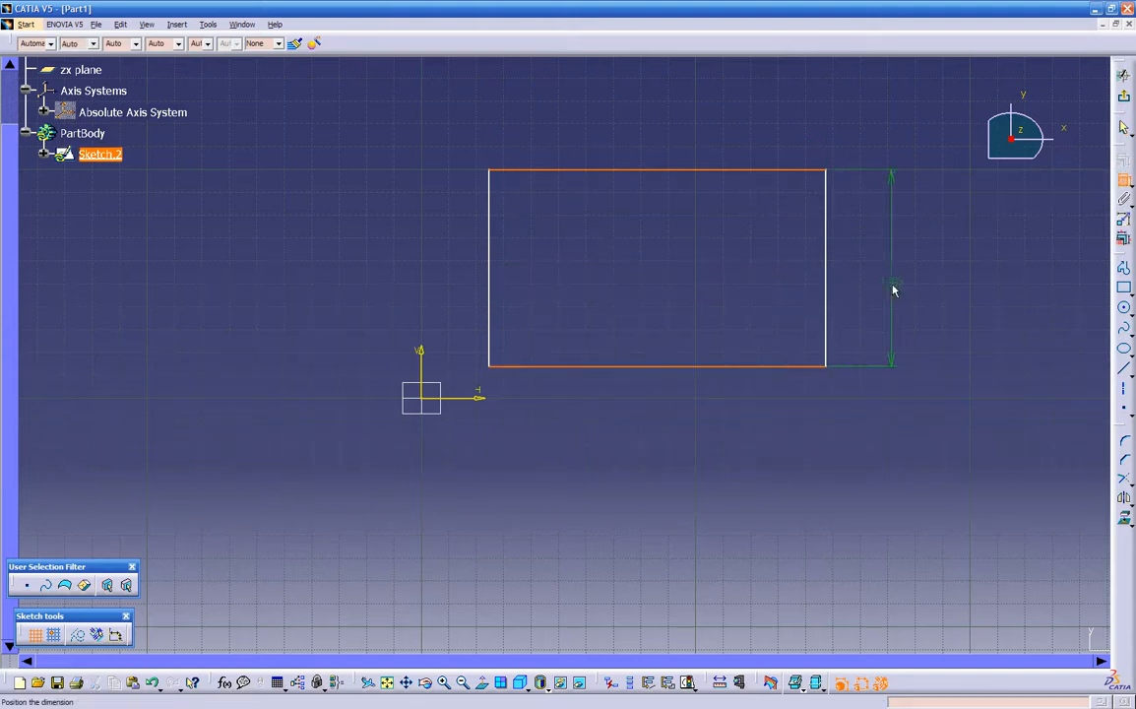
click(912, 261)
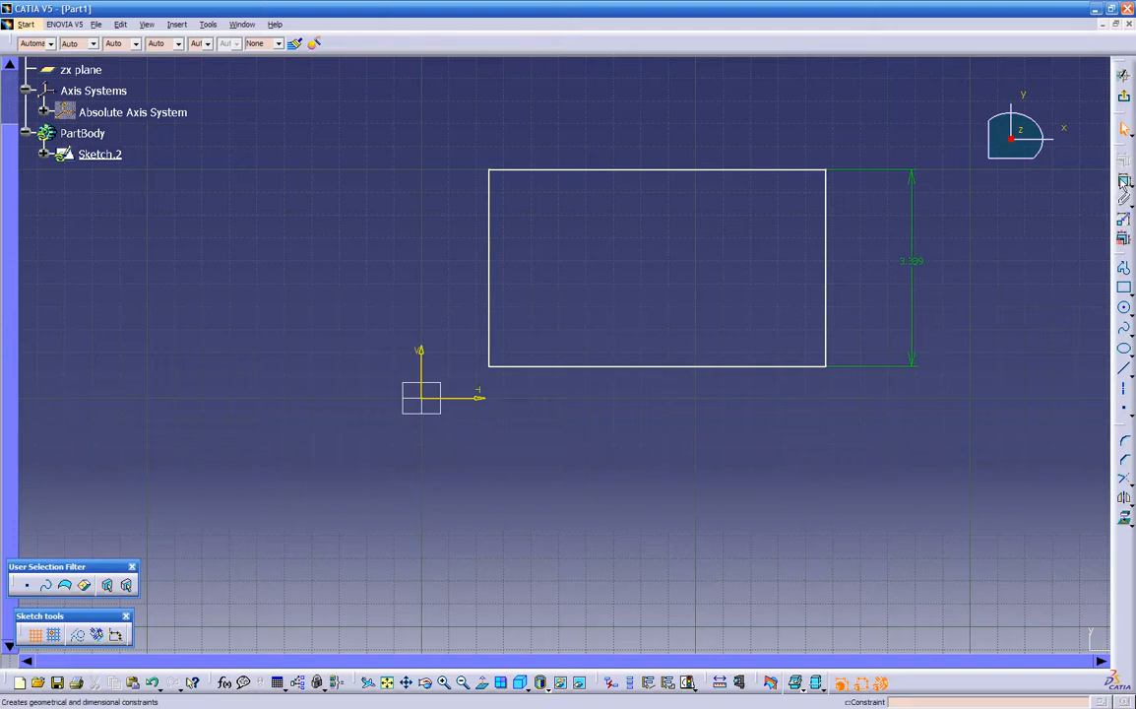
- Dimension the rectangle's width between its two vertical edges, placing the dimension inside the rectangle
click(1124, 182)
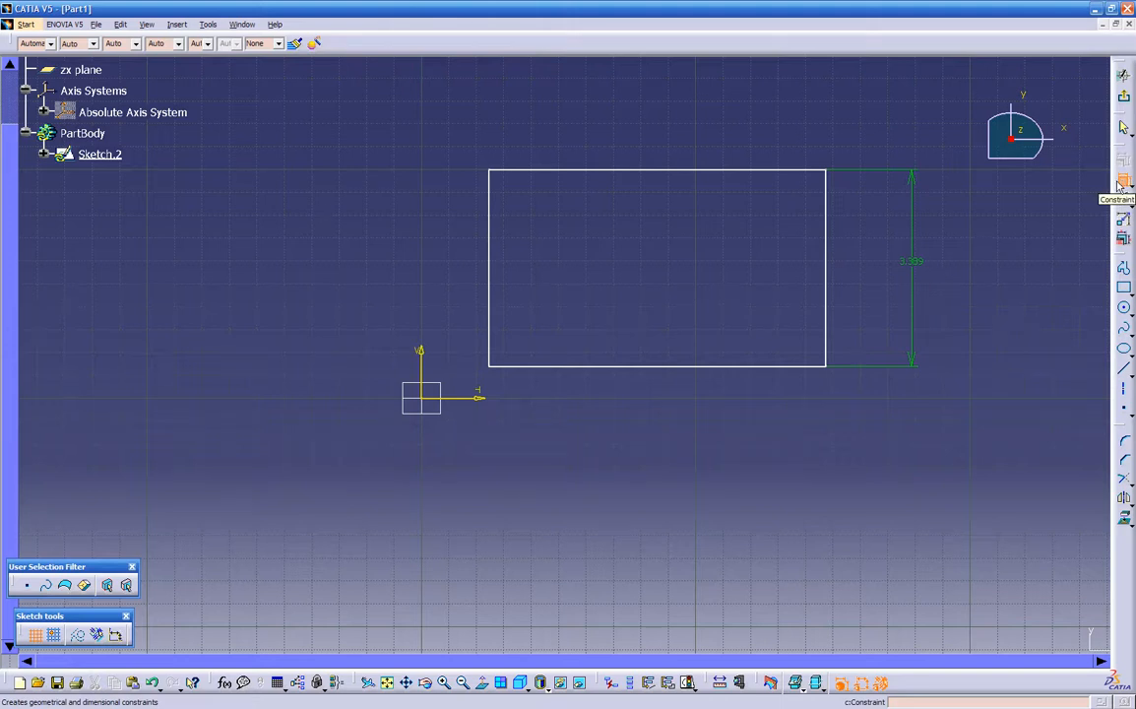
click(828, 227)
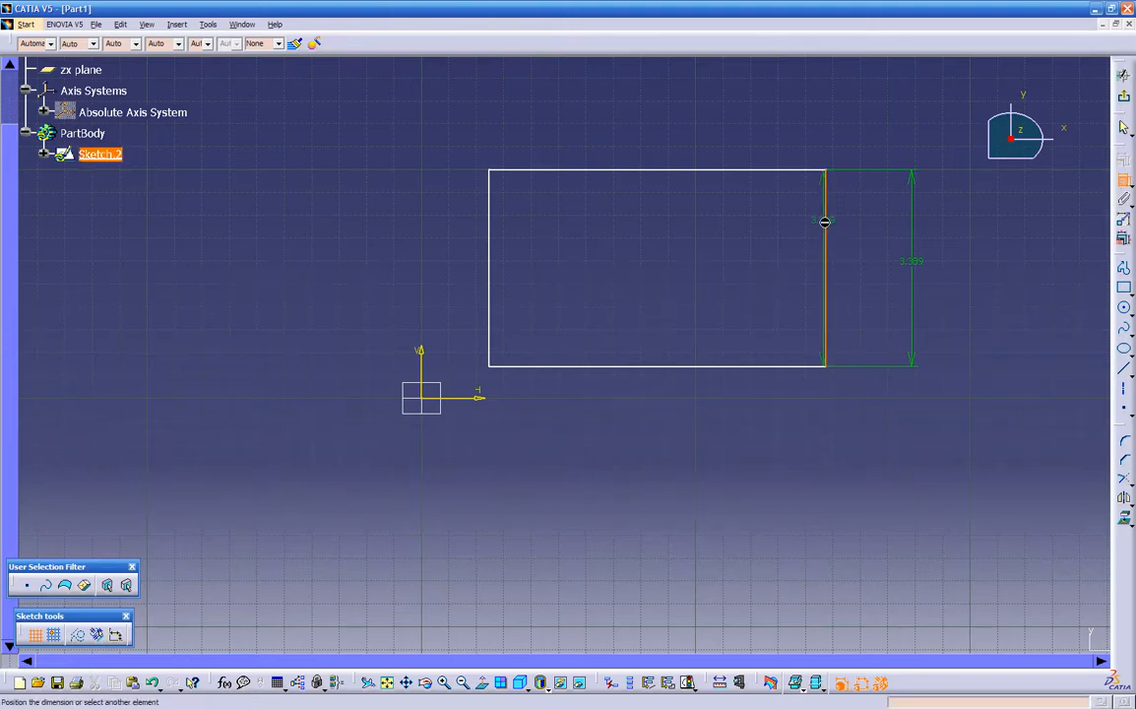
click(492, 229)
click(660, 228)
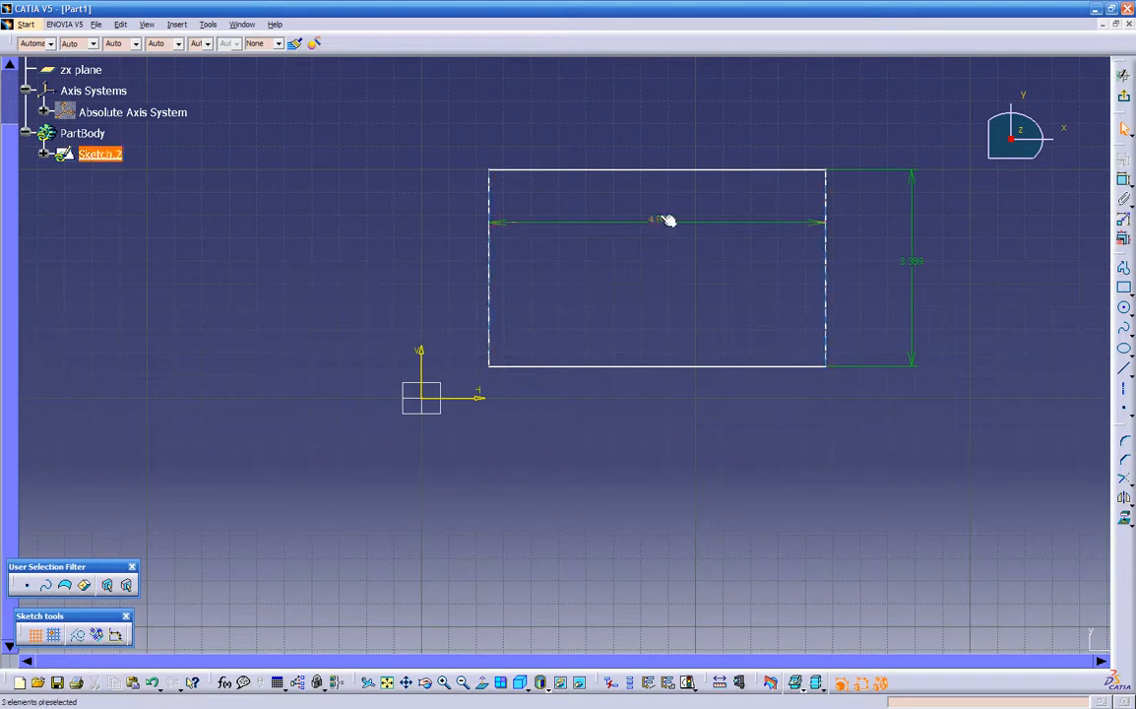
- Set the rectangle's width dimension to 5 in
double_click(660, 223)
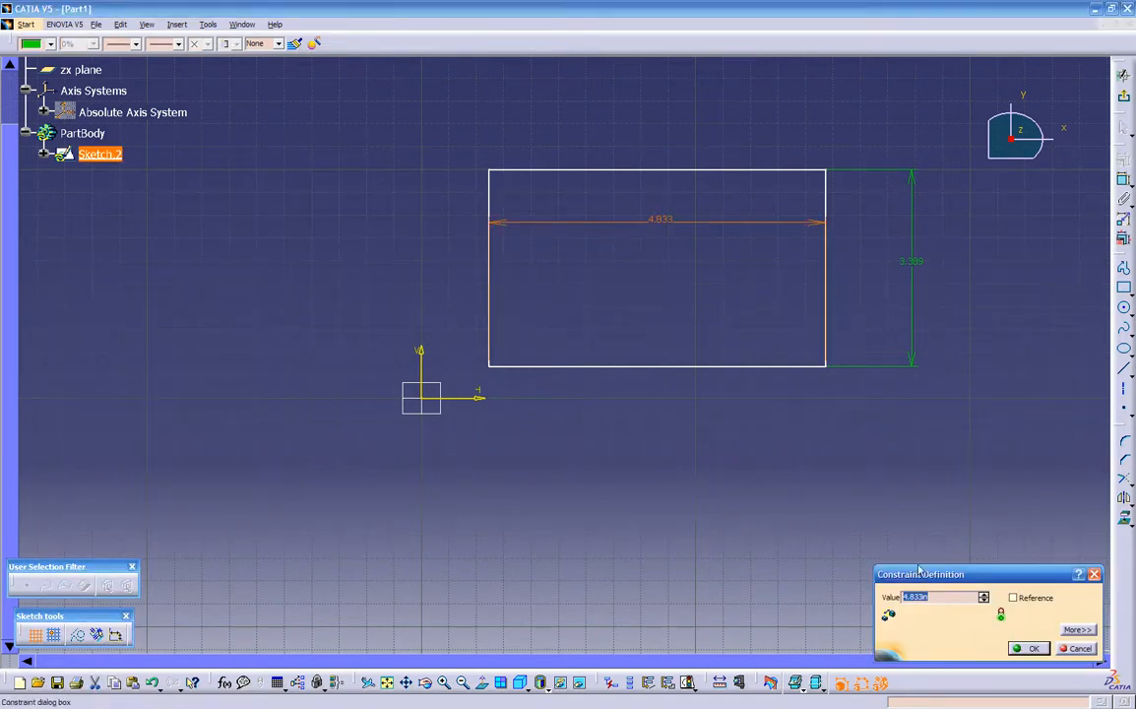
drag(908, 574, 793, 410)
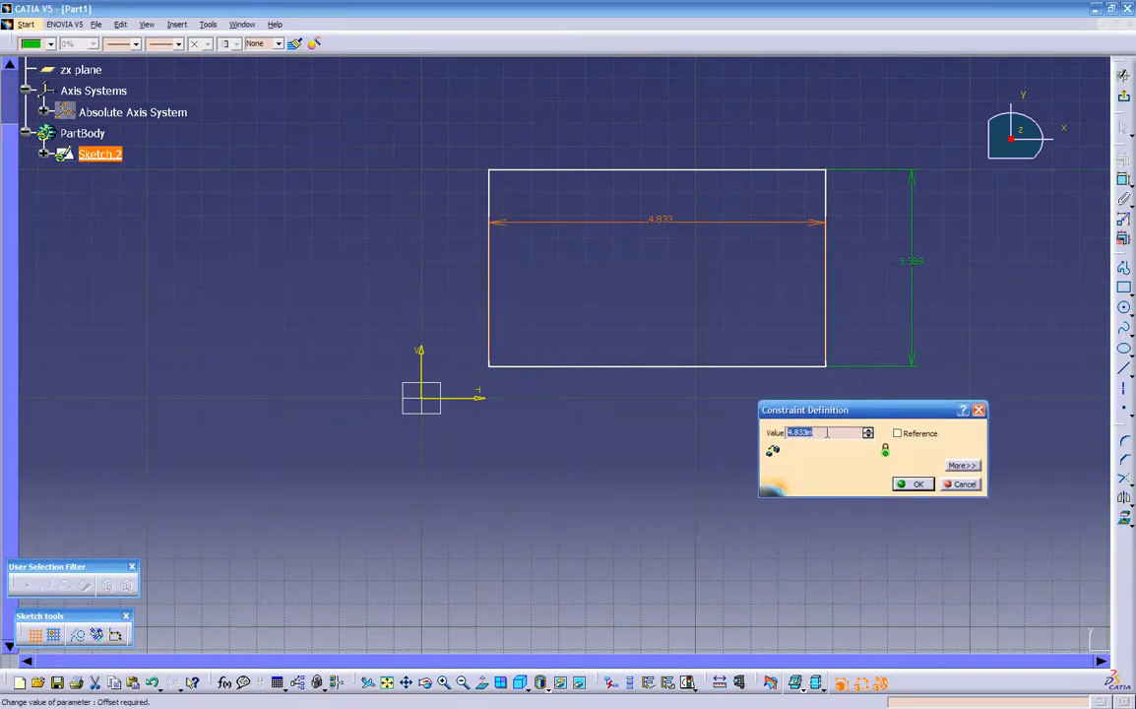
text(5)
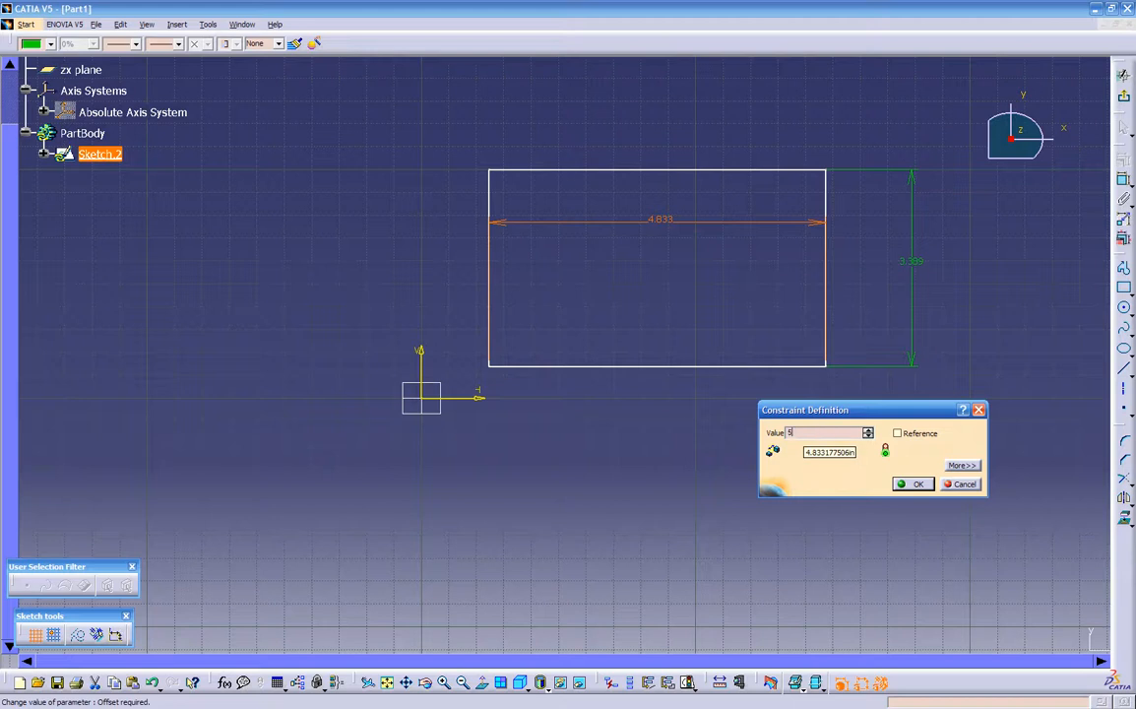
key(Return)
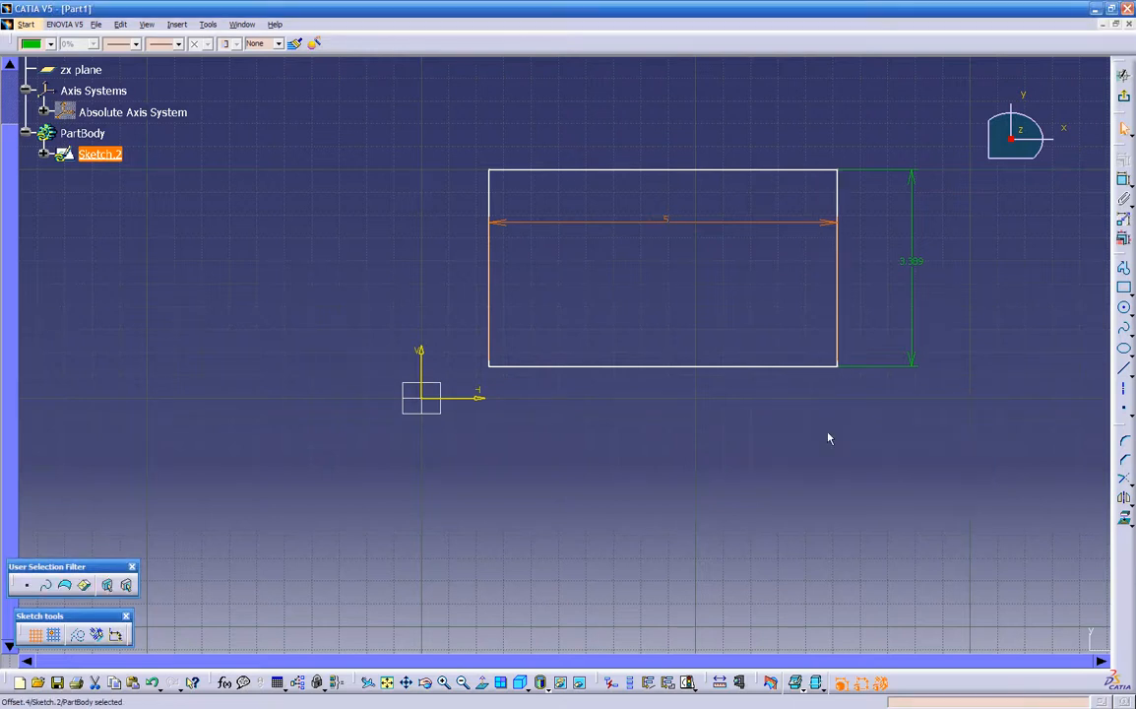
double_click(666, 221)
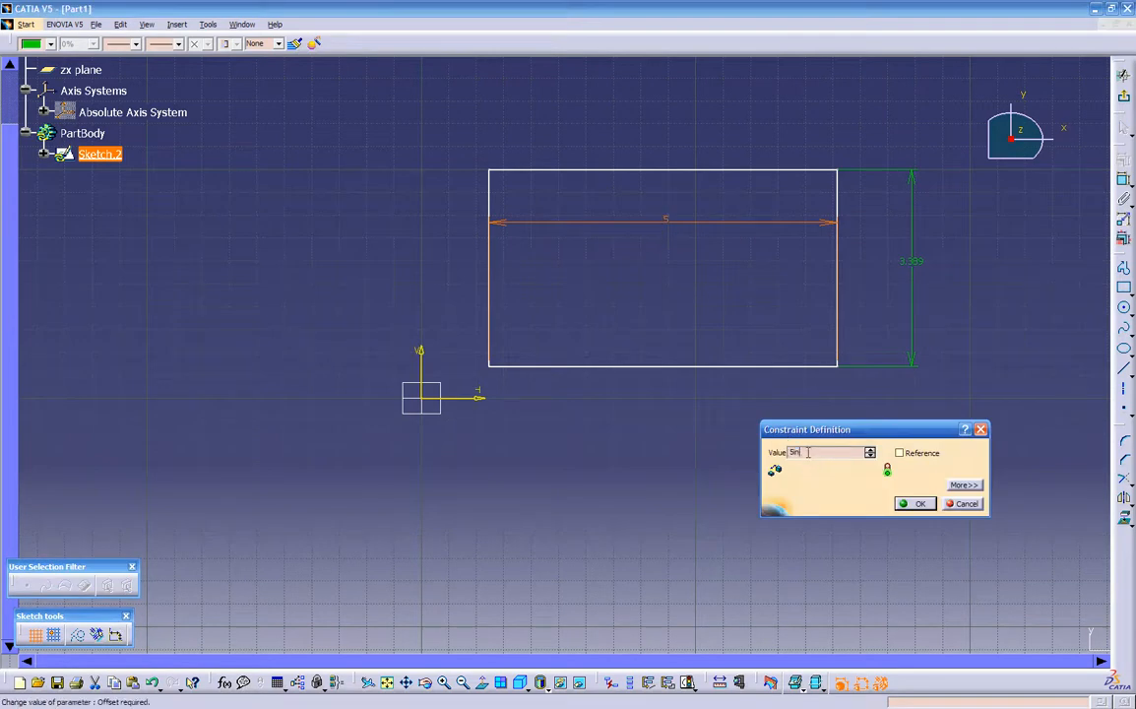
click(913, 505)
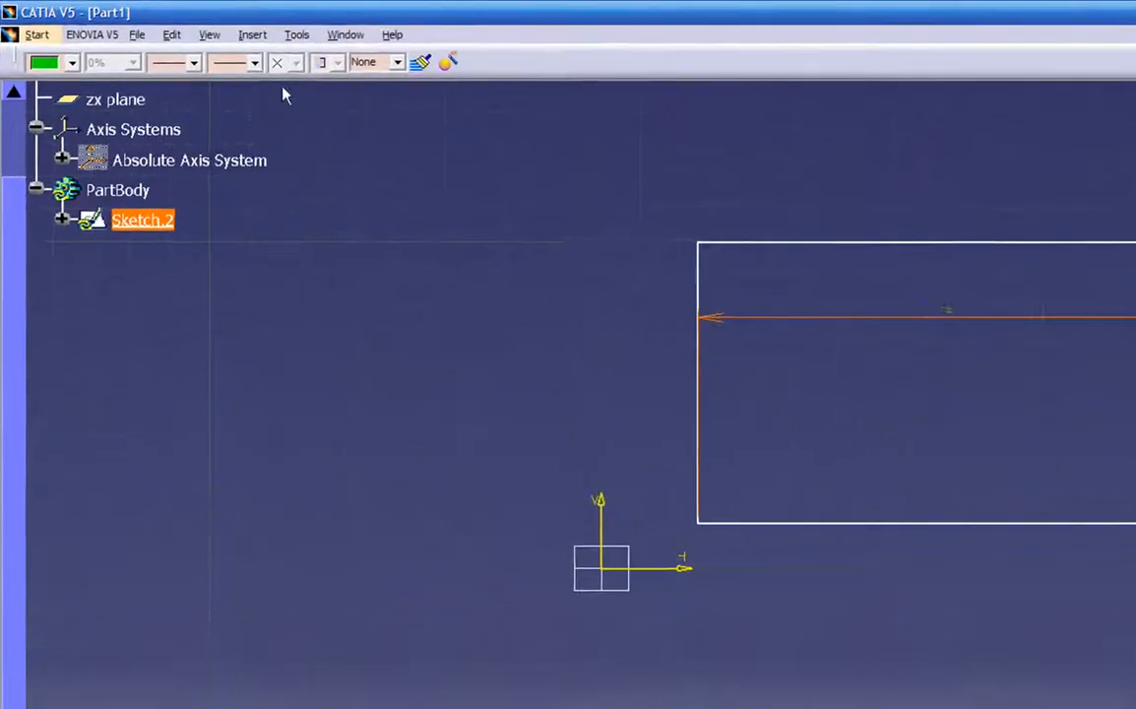
- Set the program's length unit to Millimeter (mm) in the Parameters and Measure options
click(288, 34)
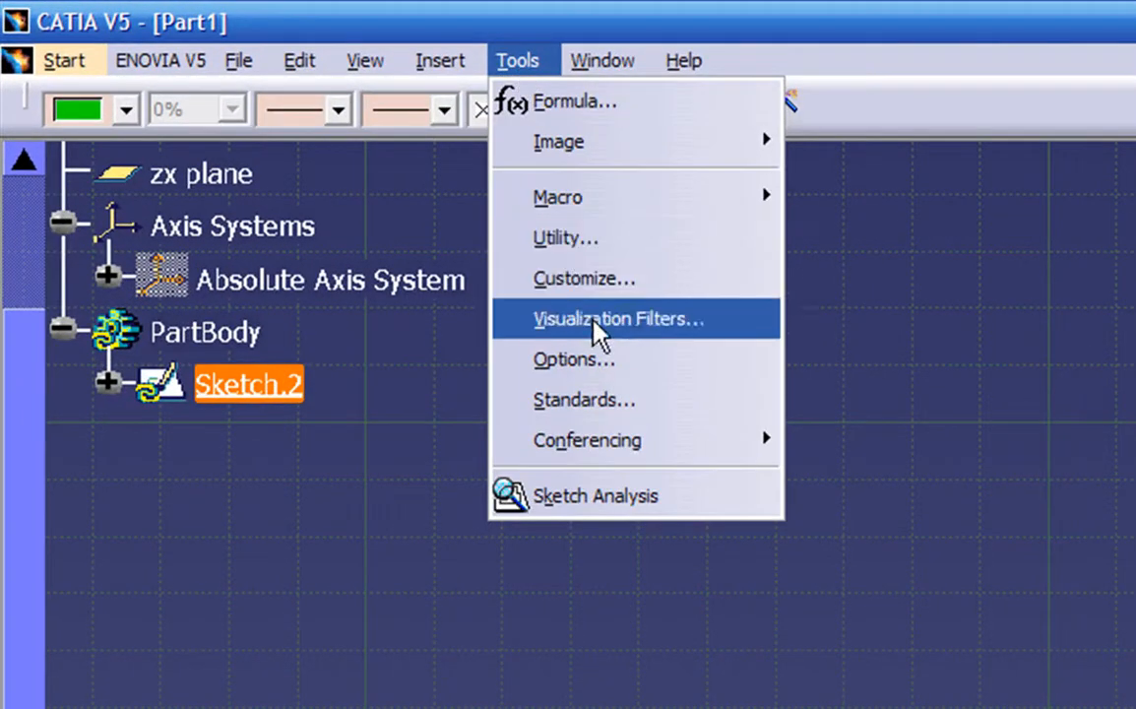
click(590, 360)
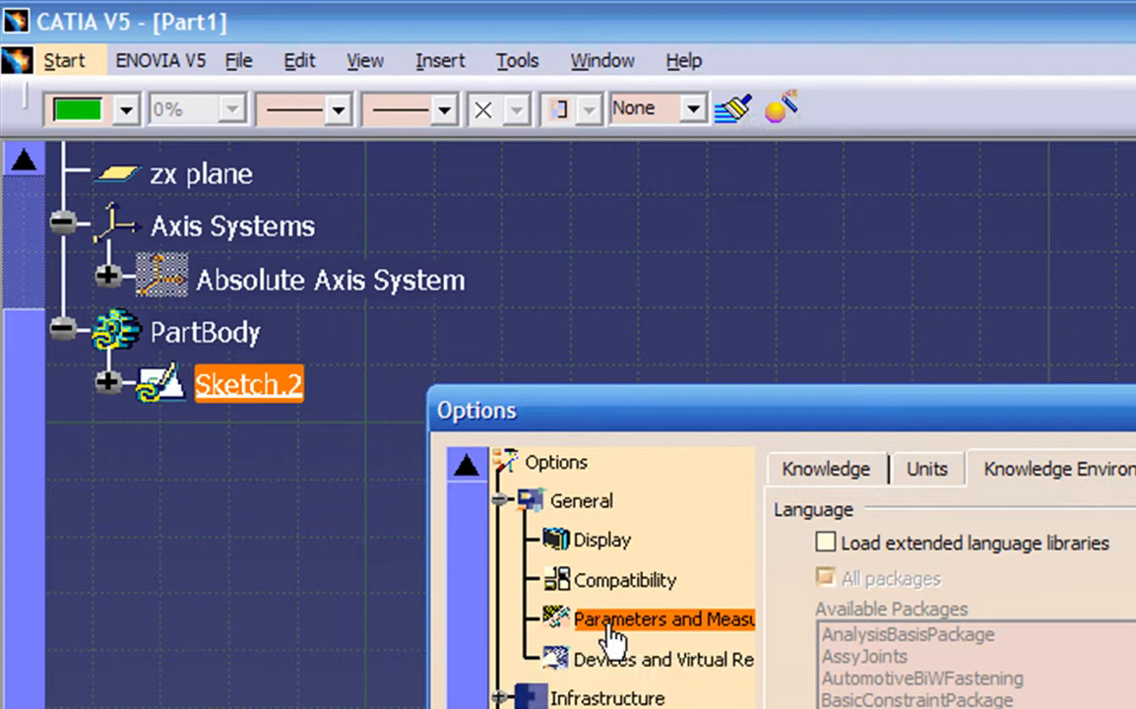
click(606, 540)
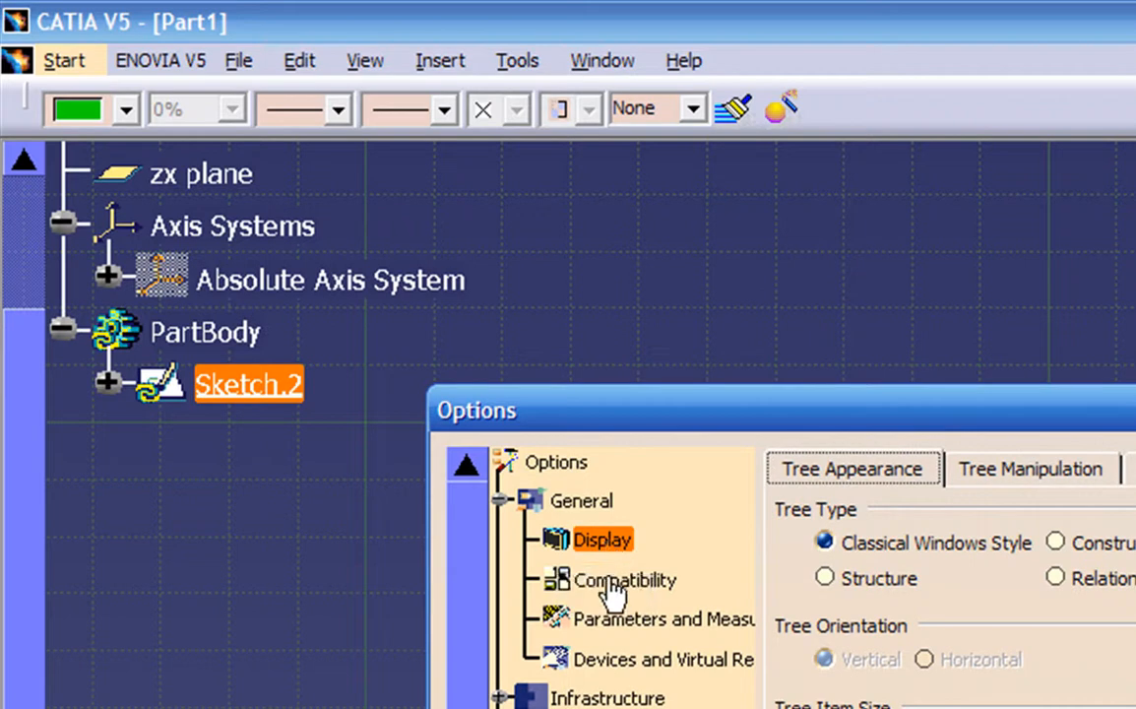
click(605, 579)
click(608, 618)
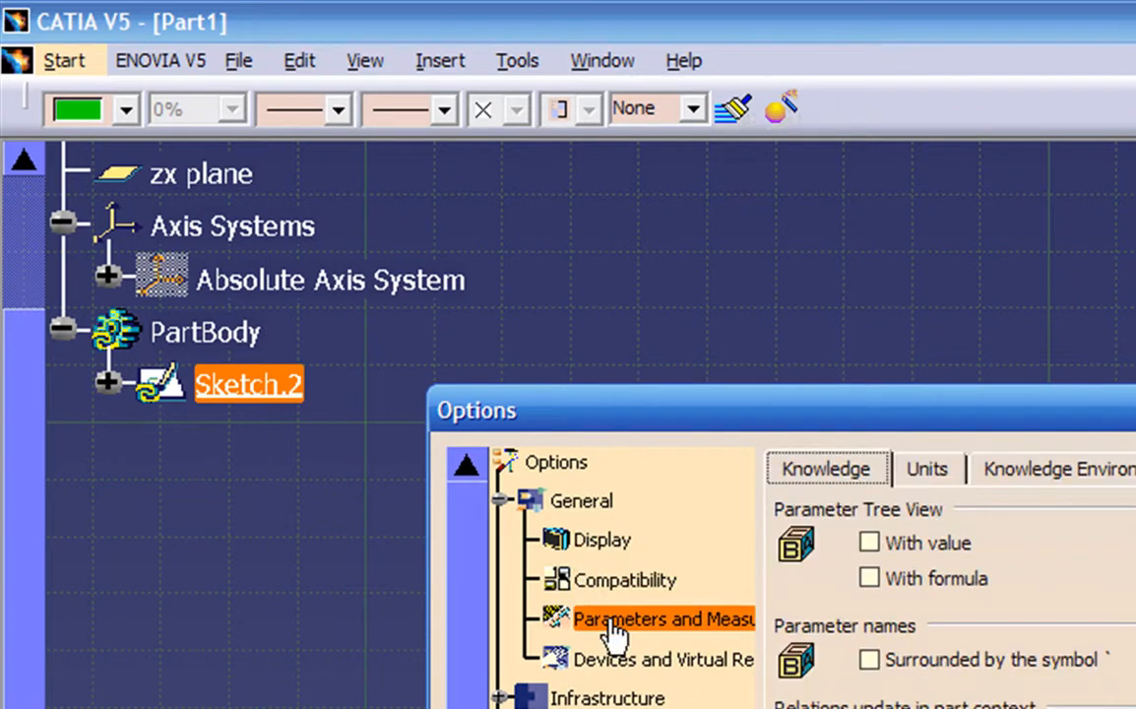
click(911, 468)
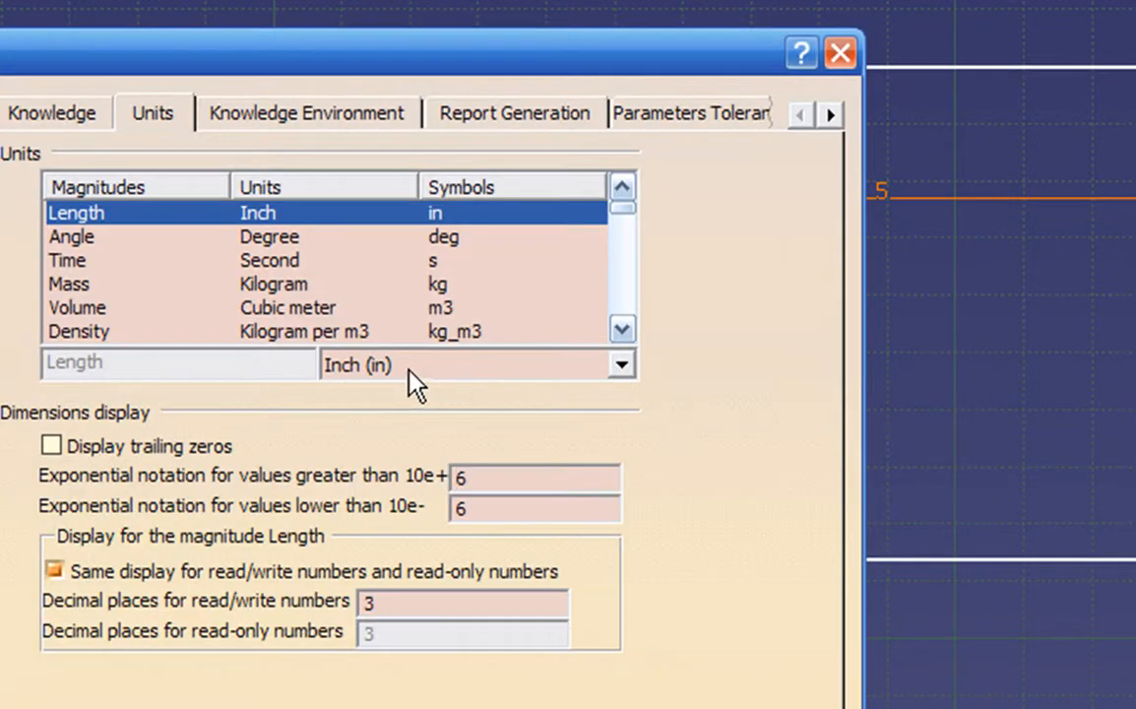
click(471, 372)
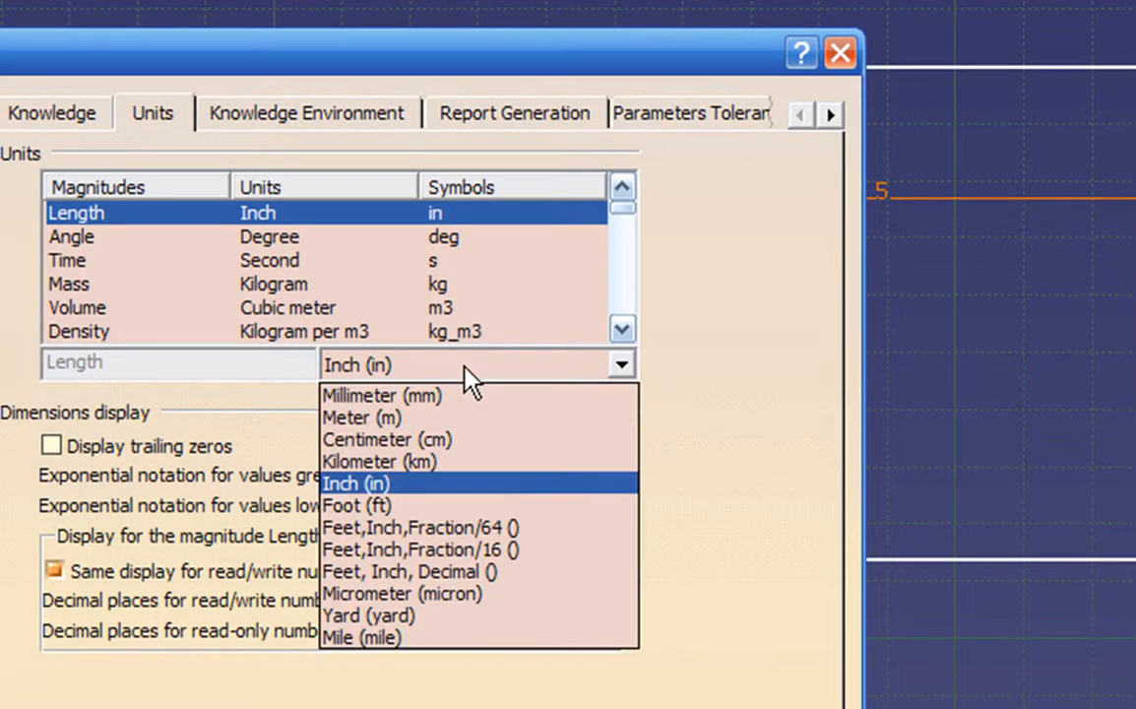
click(455, 396)
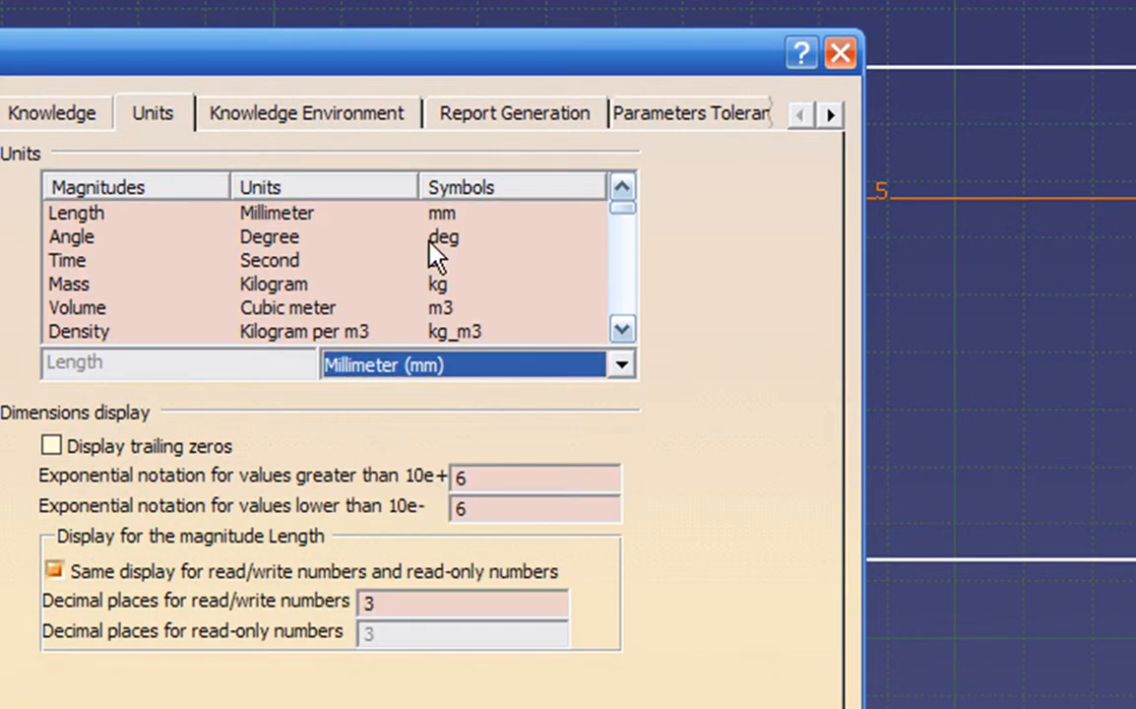
key(Return)
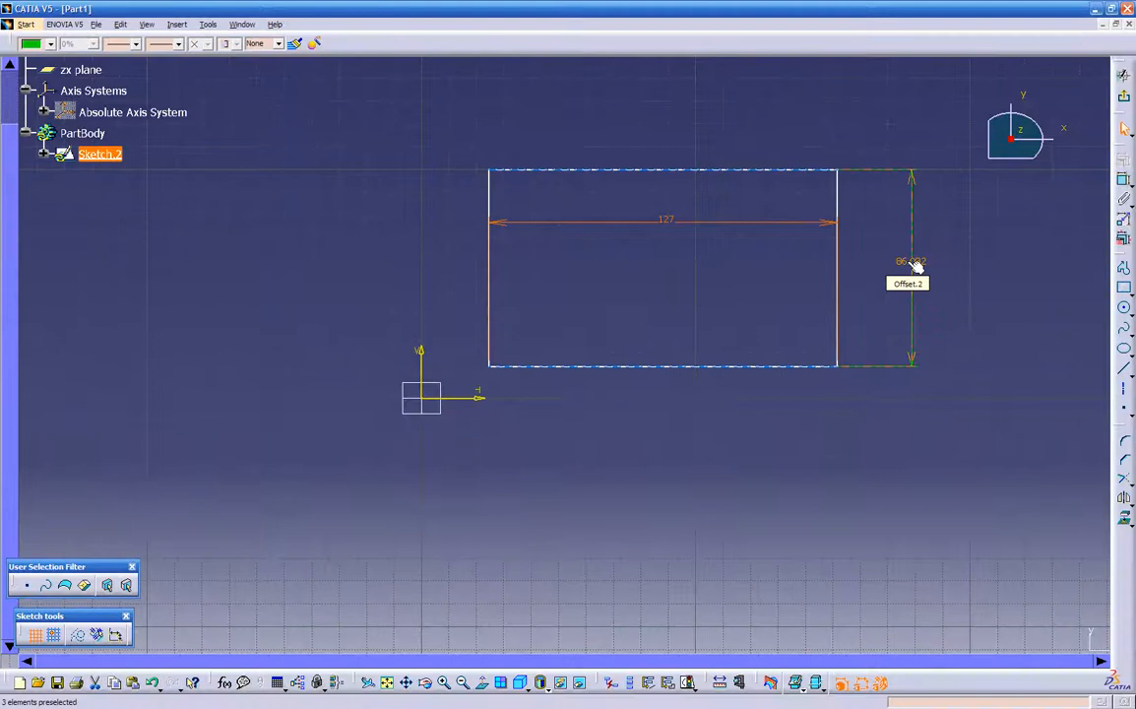
- Set the rectangle's height dimension to 80 mm
double_click(943, 264)
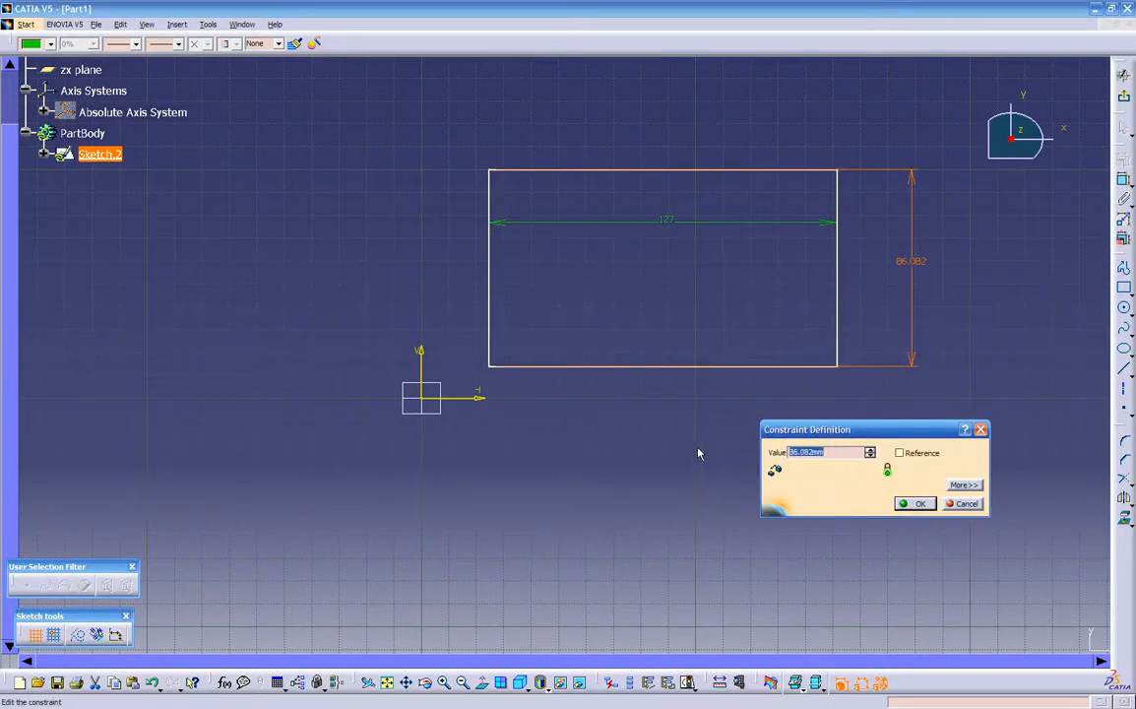
text(80)
key(Return)
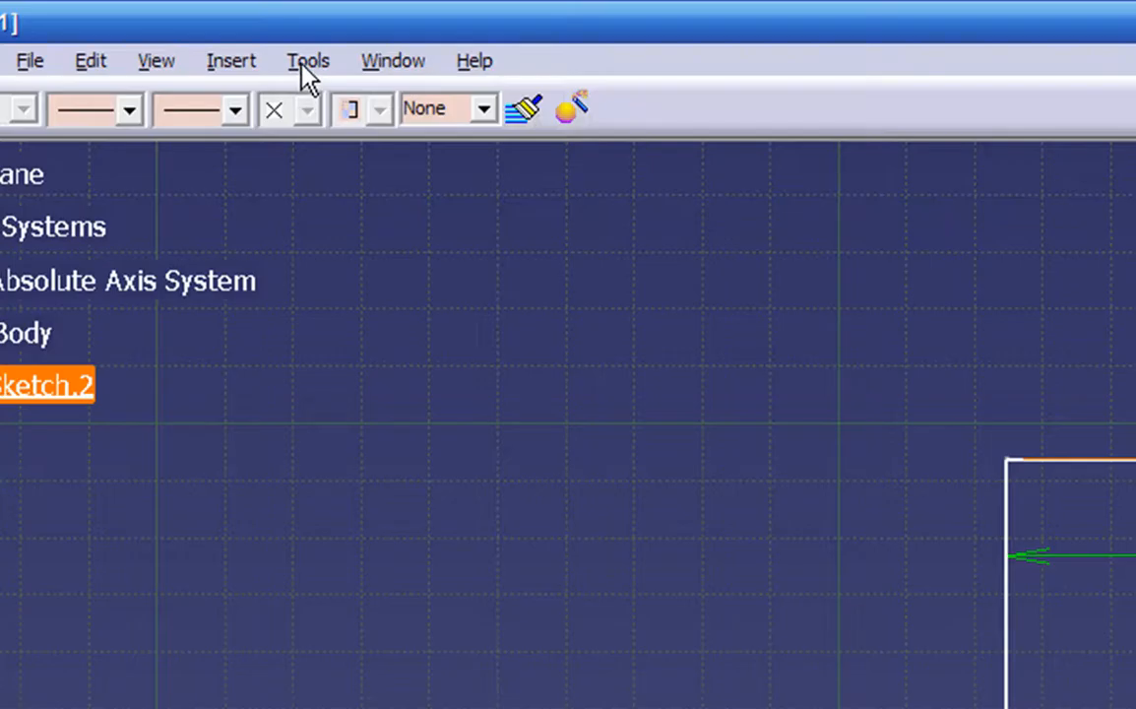
- Set the program's length unit to Inch (in) in the Parameters and Measure options
click(207, 25)
click(375, 345)
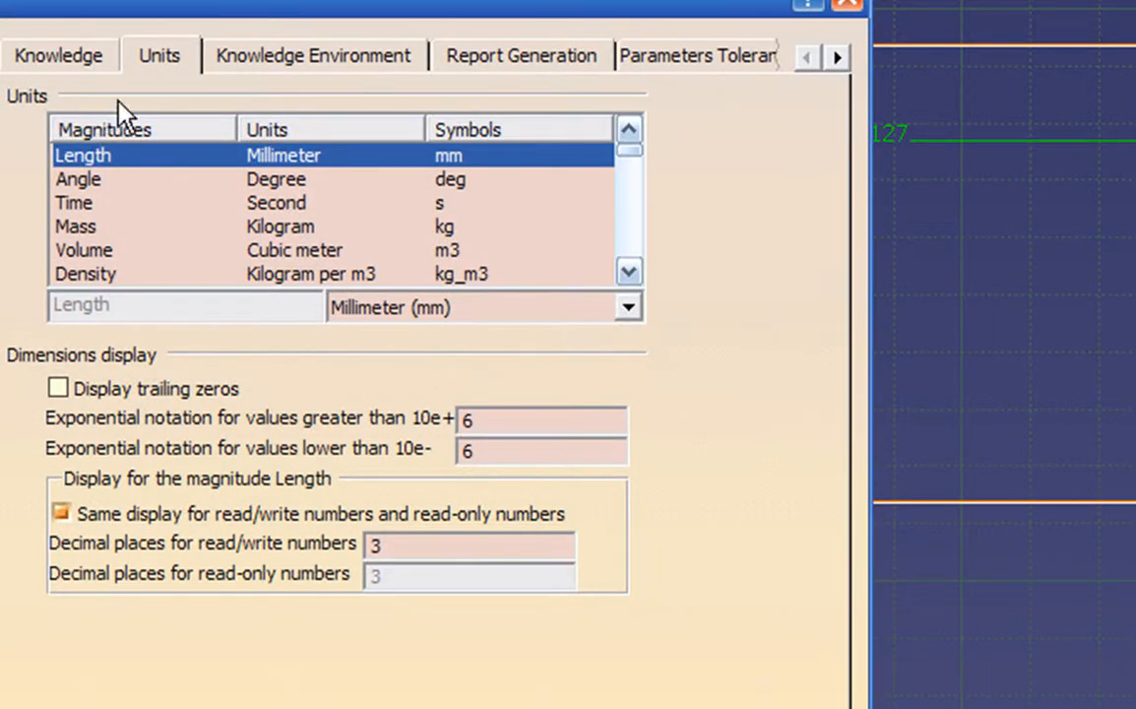
click(226, 55)
click(161, 59)
click(487, 310)
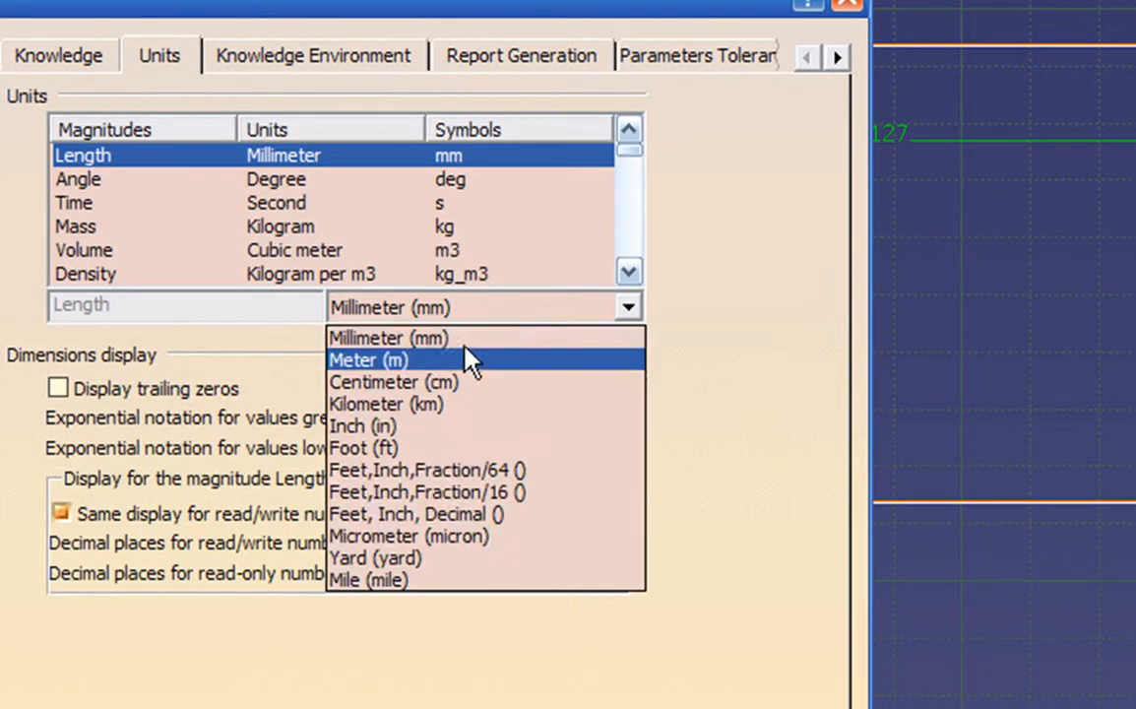
click(404, 426)
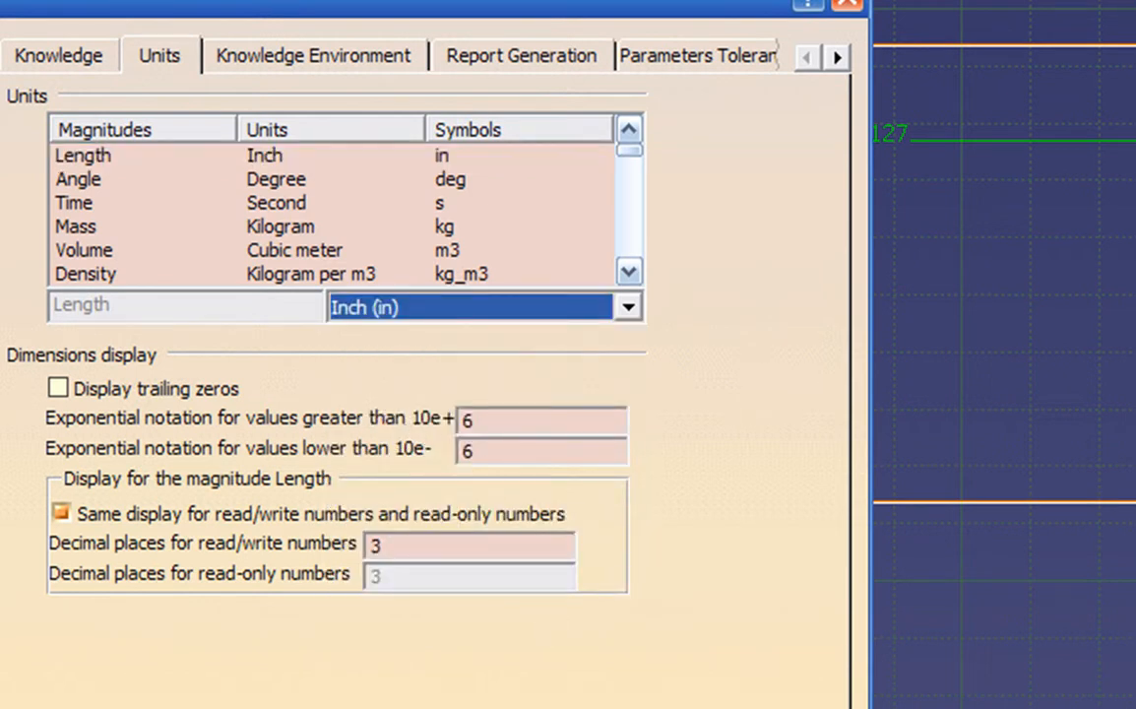
click(581, 512)
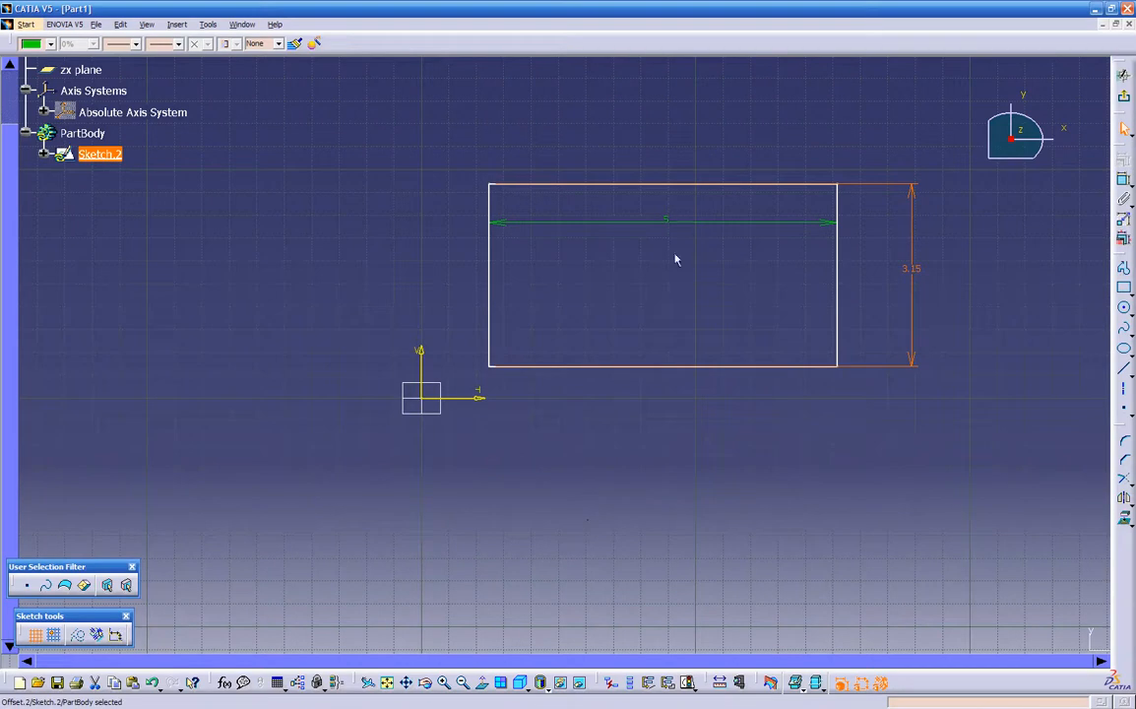
- Set the rectangle's height dimension to 3 in
double_click(915, 267)
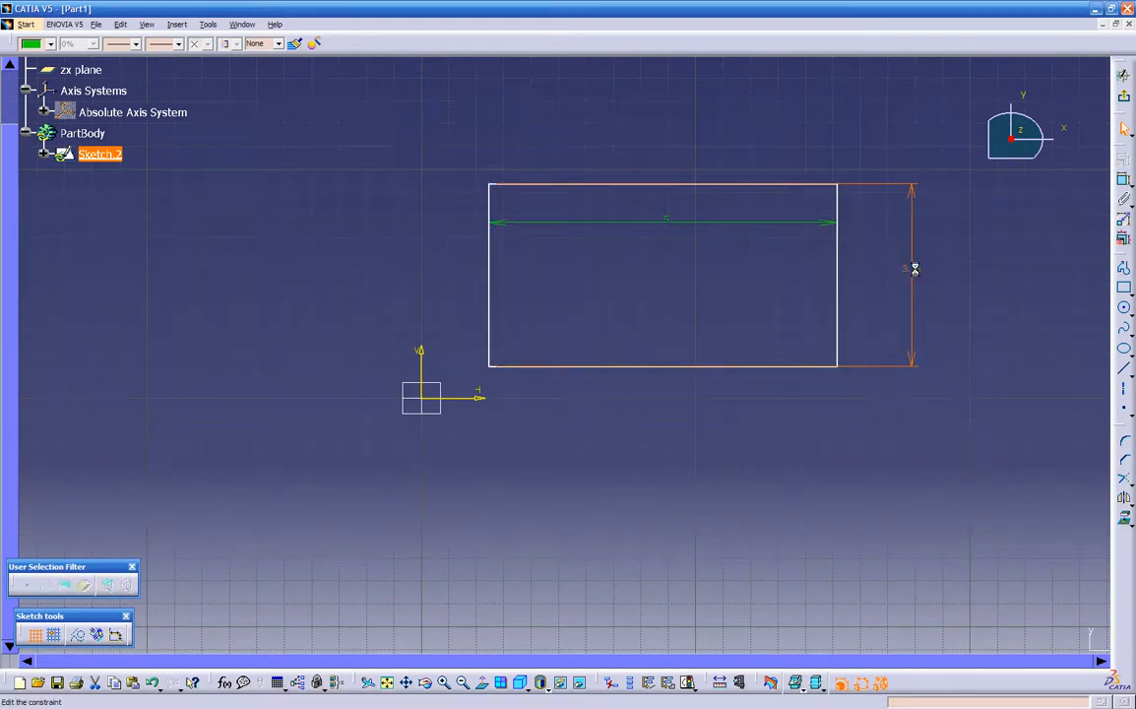
text(3)
key(Return)
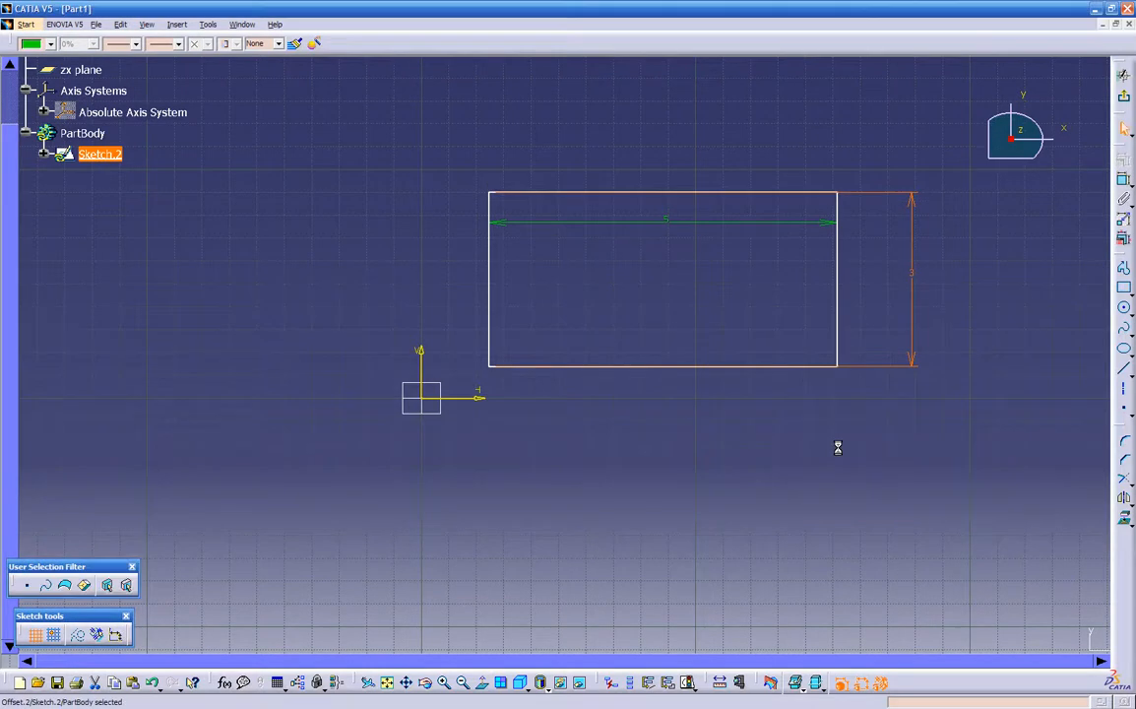
- Delete the whole rectangle together with its dimensions from the sketch
click(839, 452)
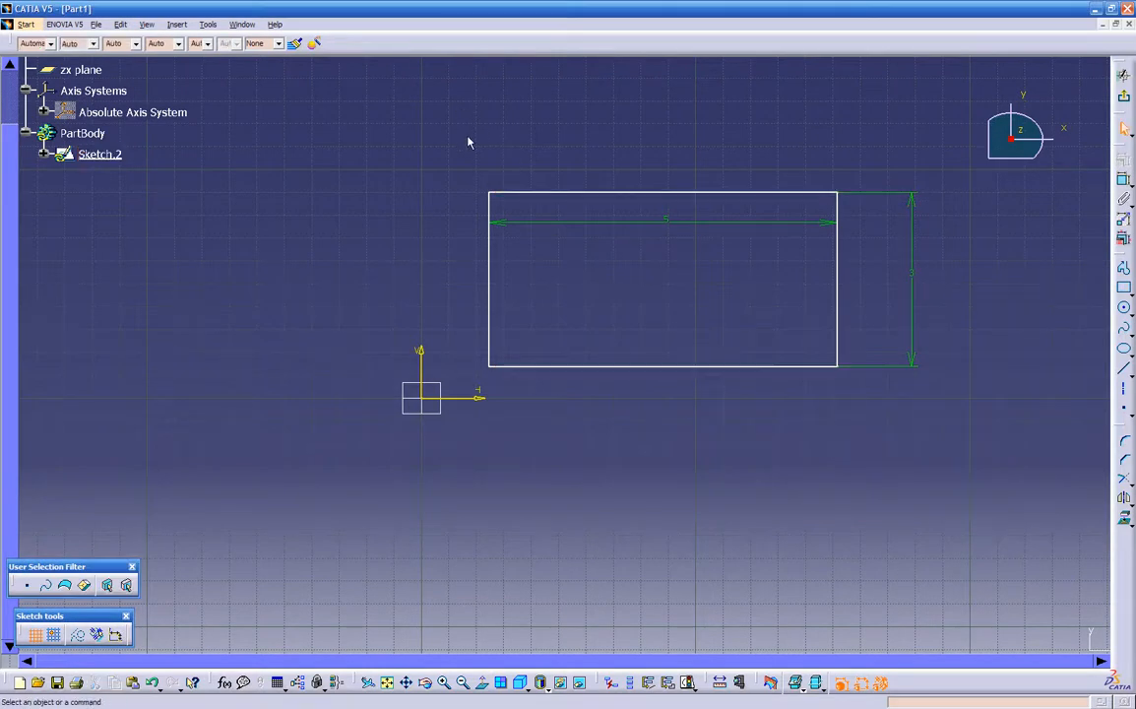
drag(484, 175, 858, 385)
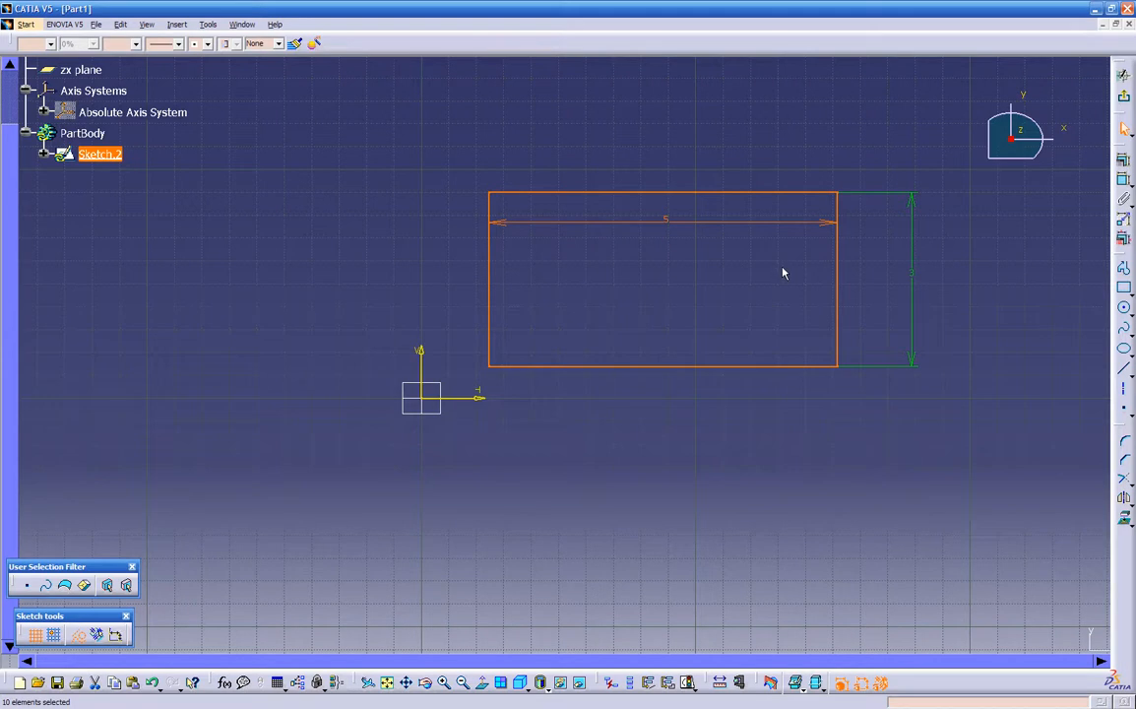
key(Delete)
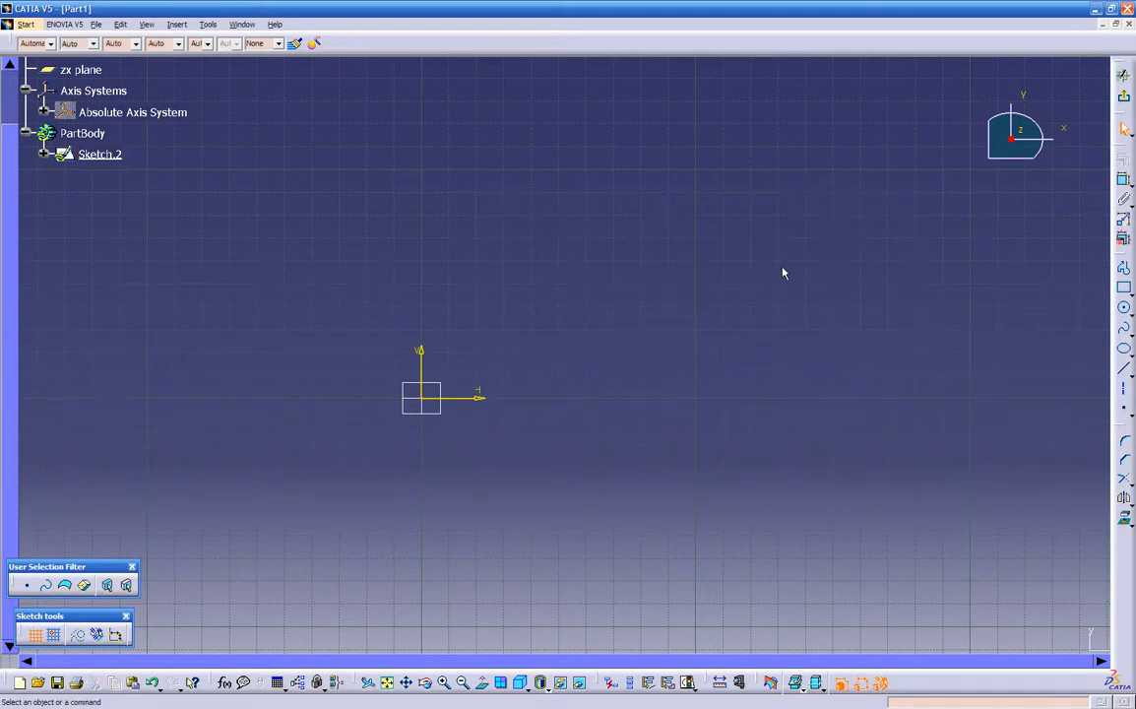
- Sketch a tilted oriented rectangle about 4.1 in long and 2.8 in wide, above and to the positive H side of the origin
click(1123, 288)
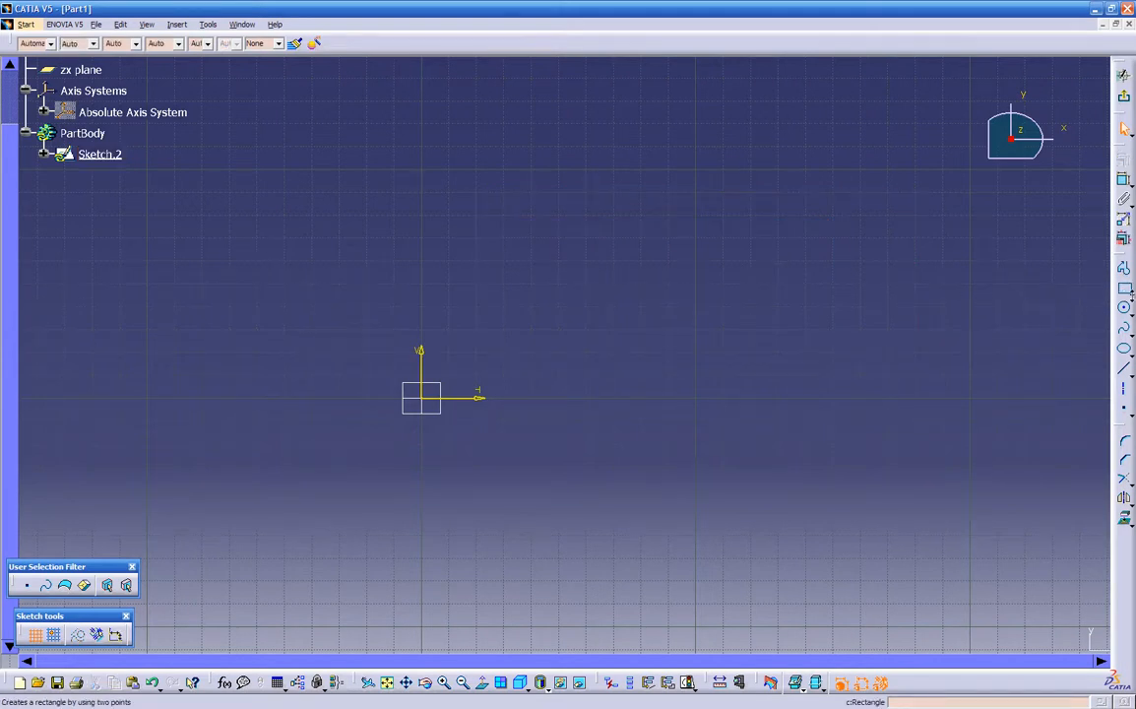
click(1129, 292)
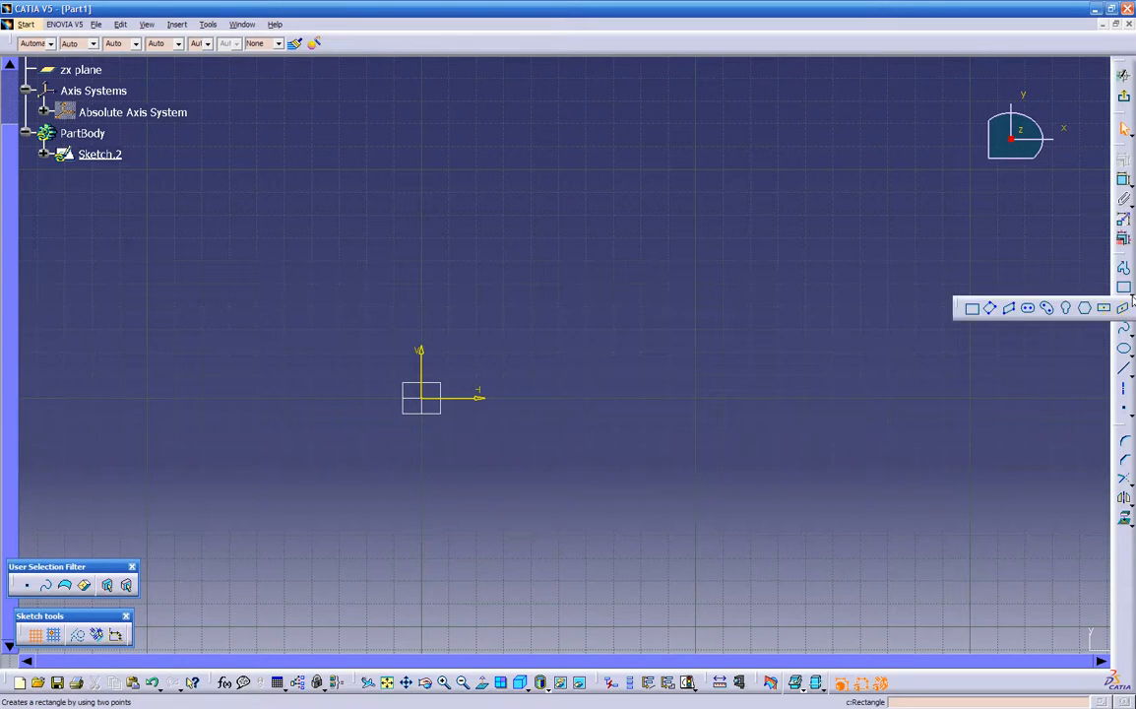
click(990, 309)
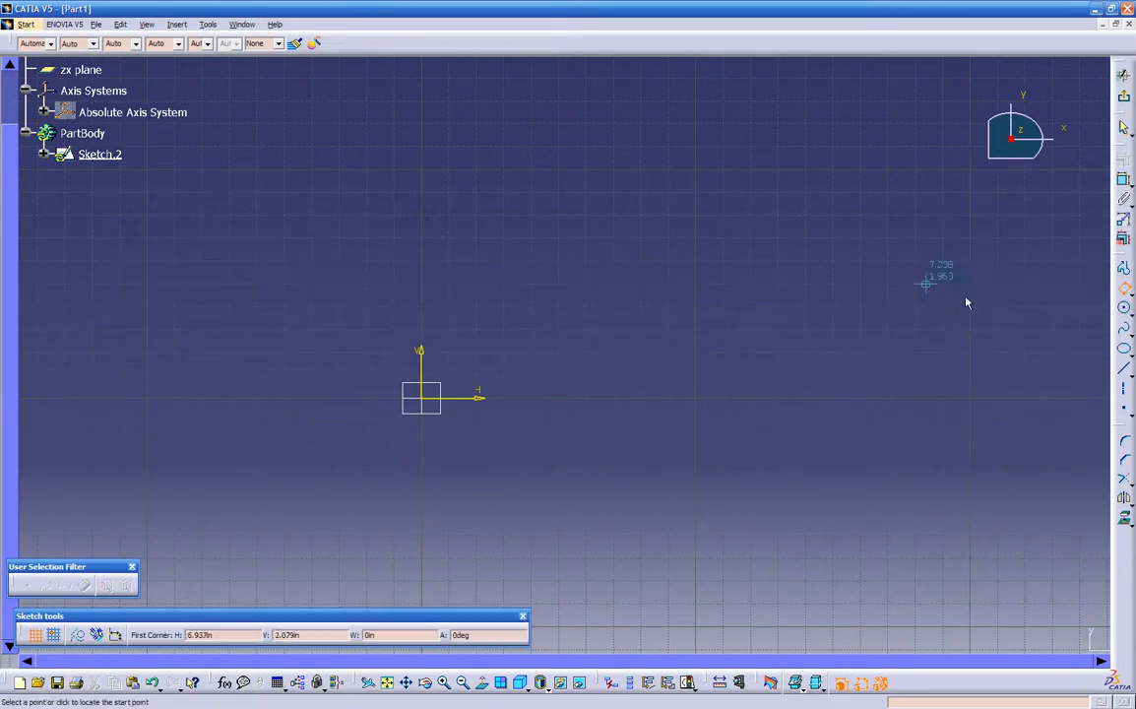
click(536, 170)
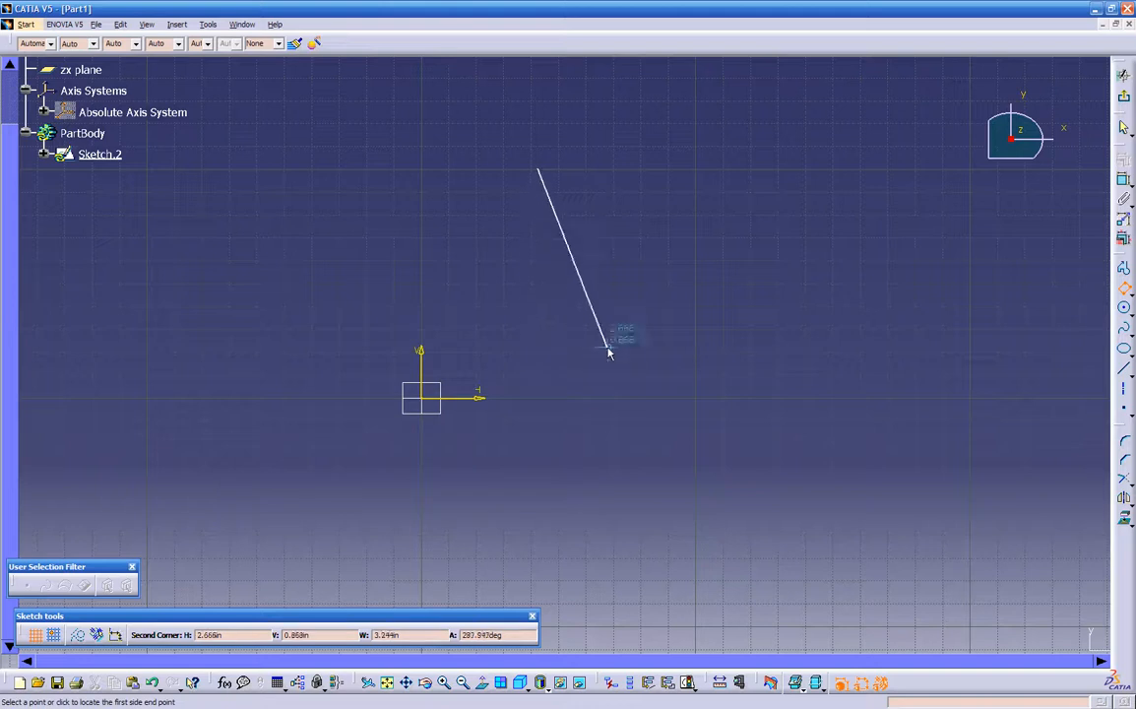
click(607, 316)
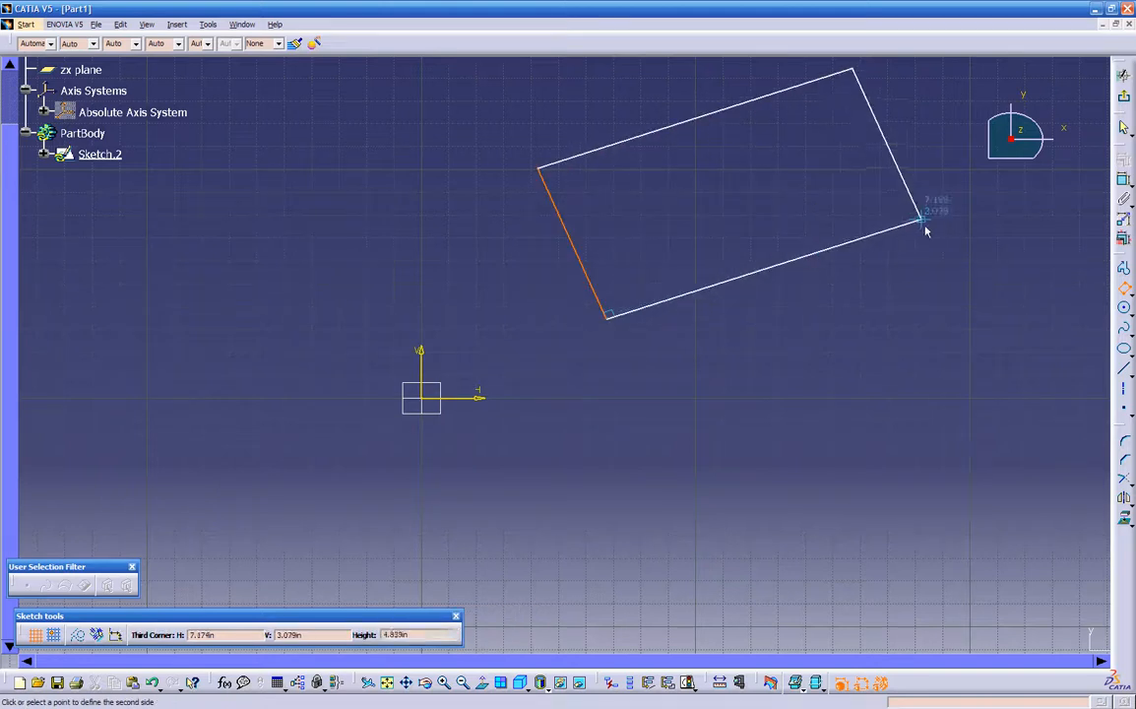
click(855, 188)
middle_drag(766, 363, 722, 464)
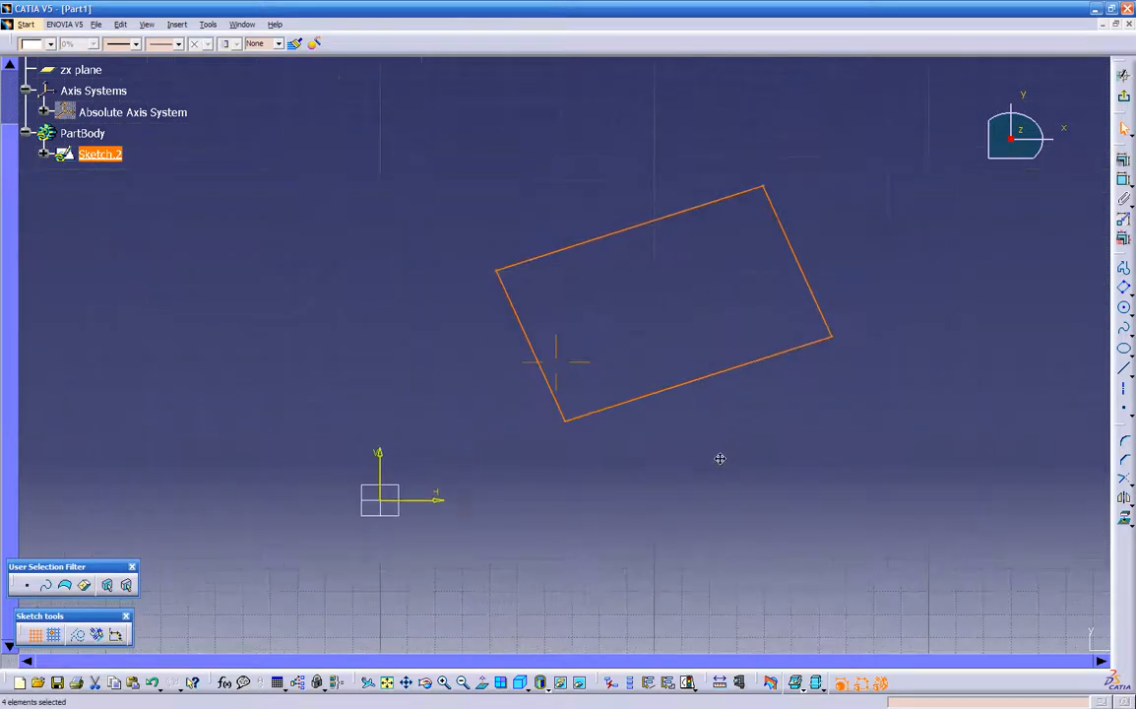
click(786, 414)
- Dimension the distance between the tilted rectangle's two long edges, placing the dimension inside the rectangle
click(561, 248)
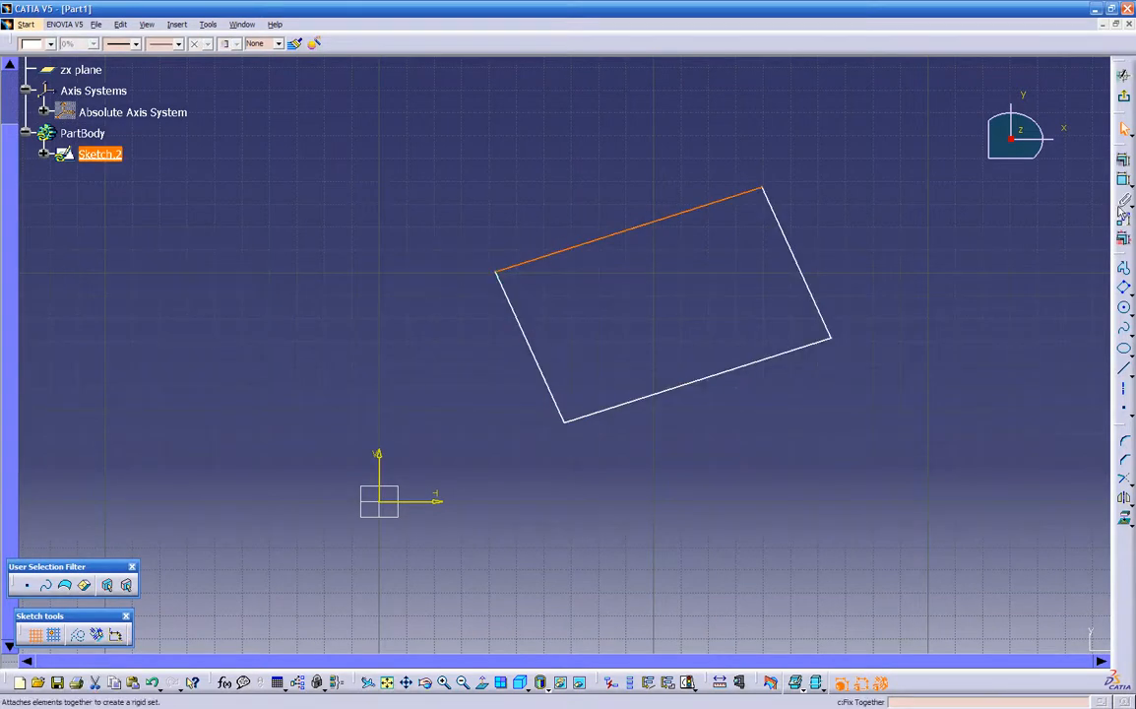
click(1043, 223)
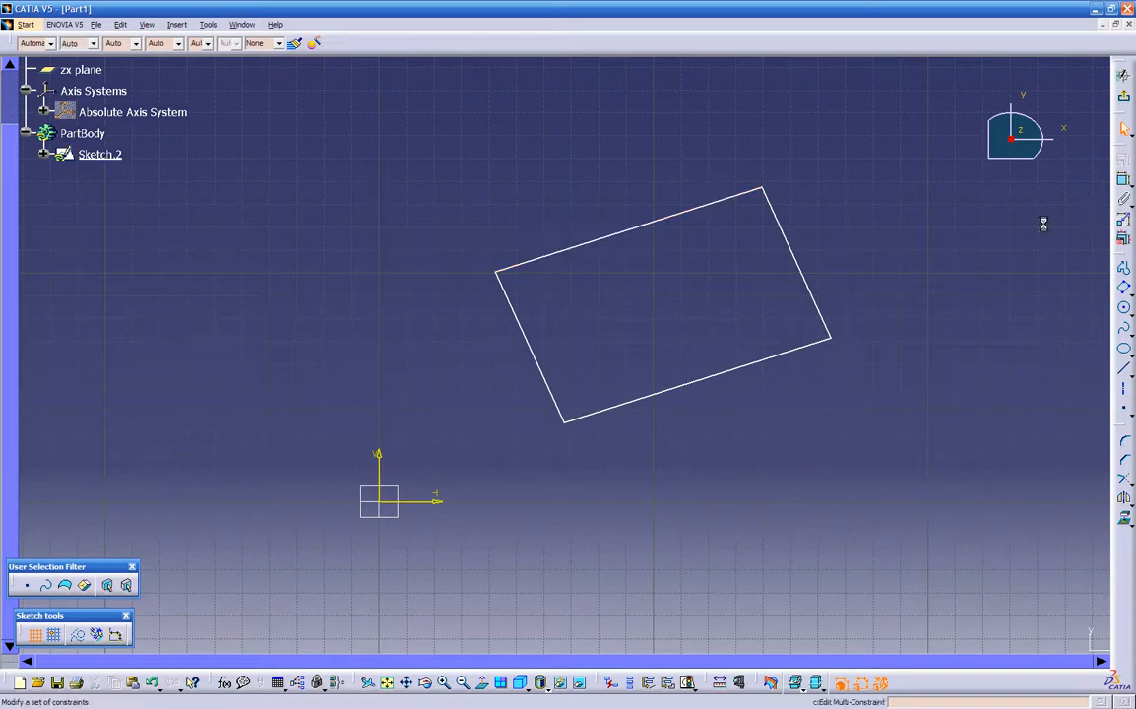
click(1123, 182)
click(754, 370)
click(713, 210)
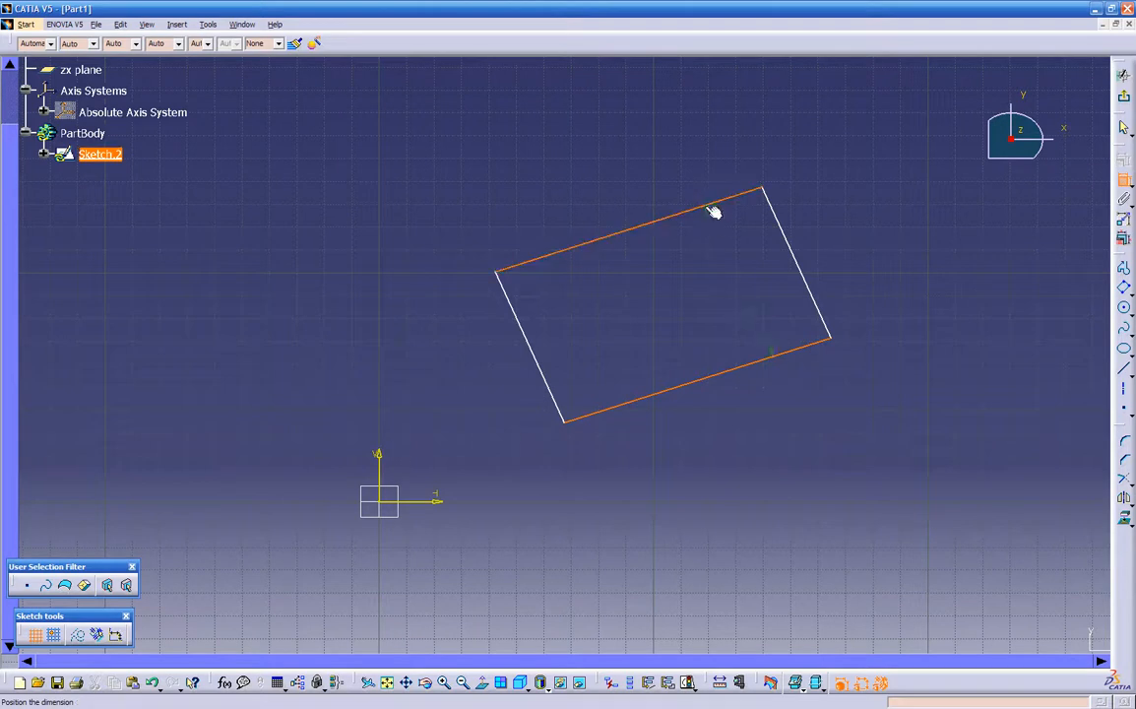
click(735, 294)
- Dimension the length of the tilted rectangle's lower long edge, placing it below the rectangle, and delete that dimension
click(1123, 181)
click(766, 369)
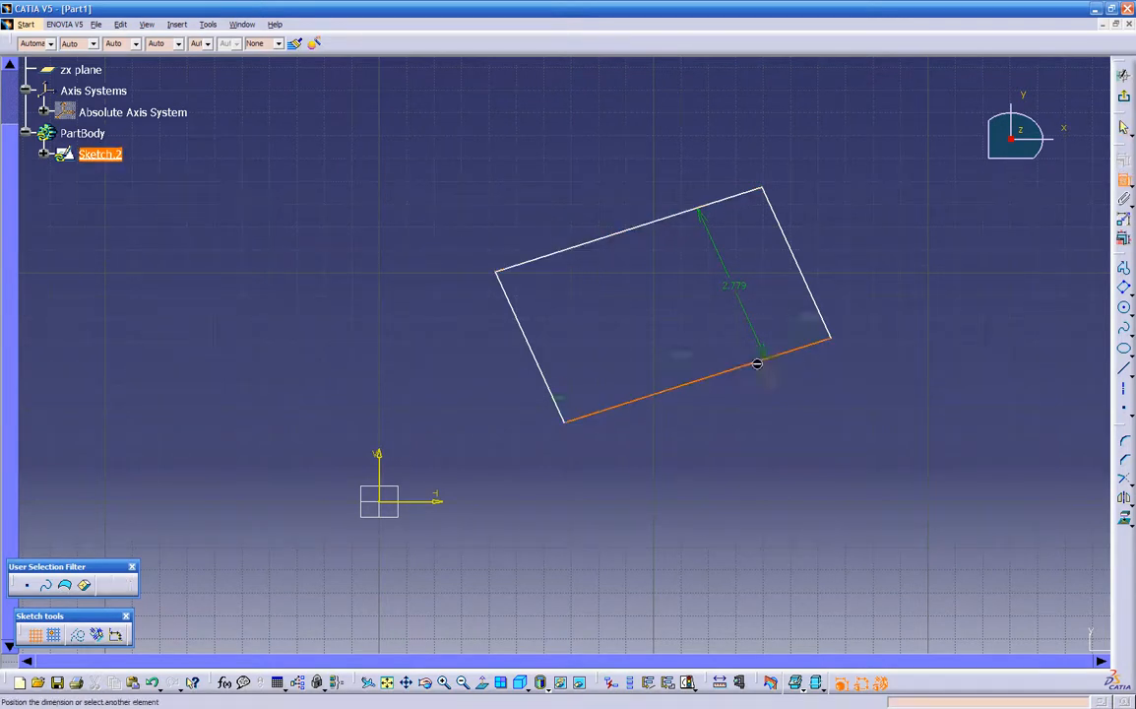
click(726, 444)
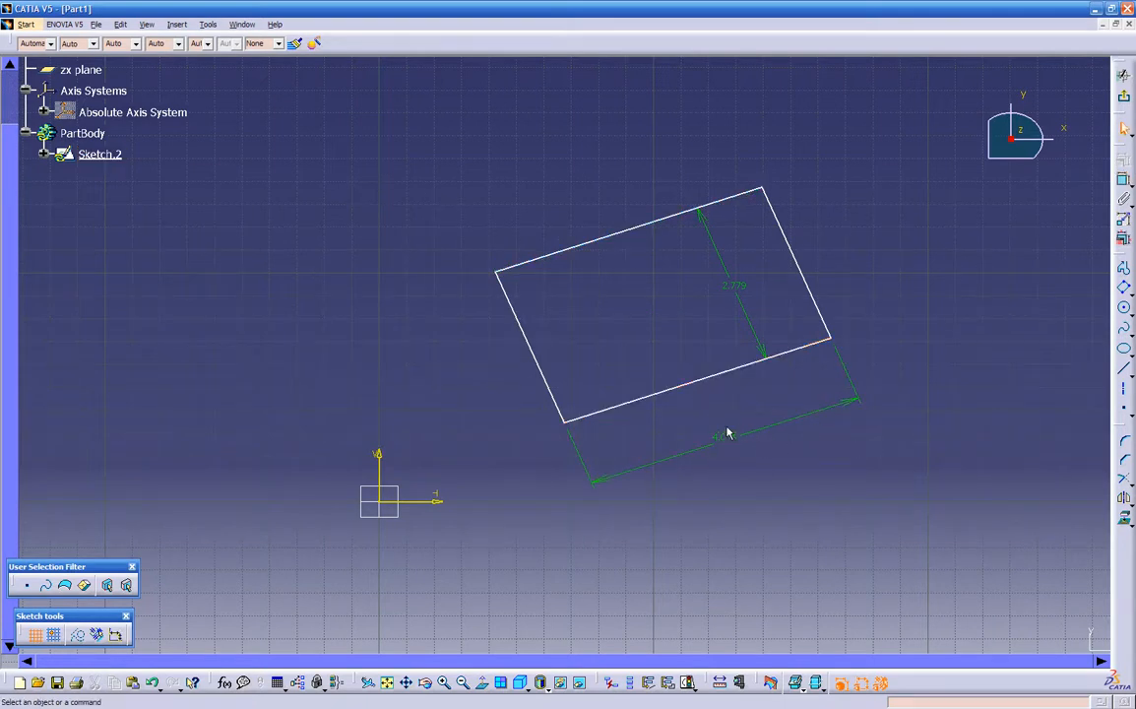
key(Delete)
- Dimension the distance between the tilted rectangle's two short edges, placing the dimension below the lower long edge
click(1124, 182)
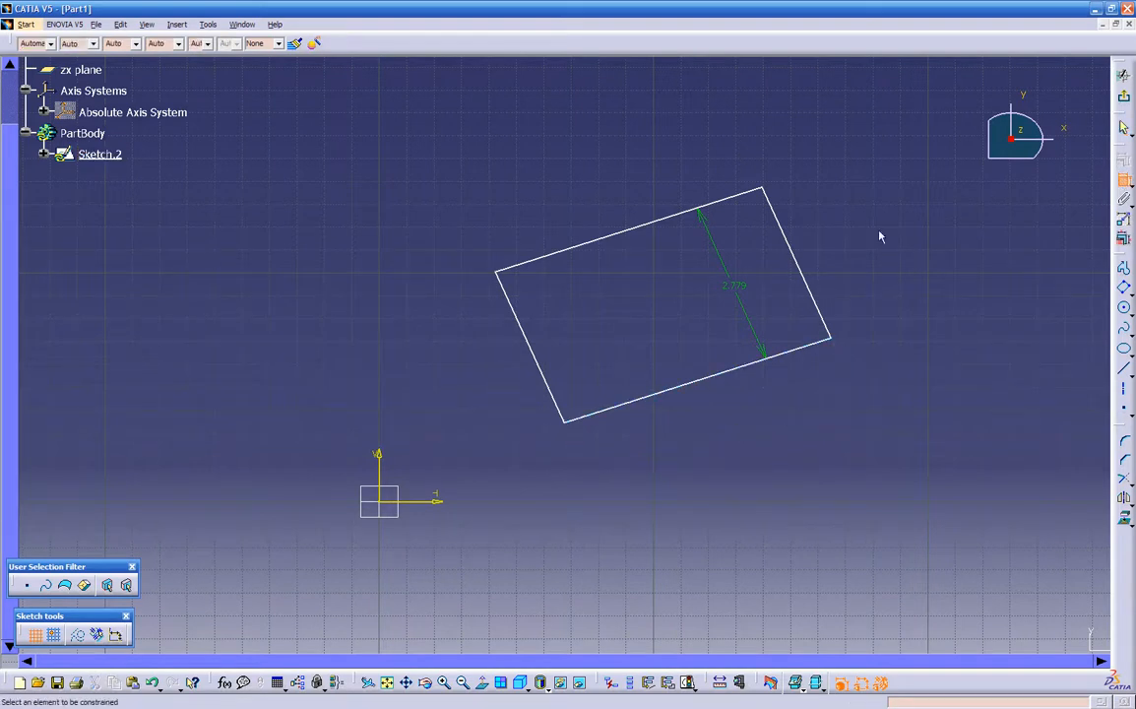
click(798, 260)
click(537, 356)
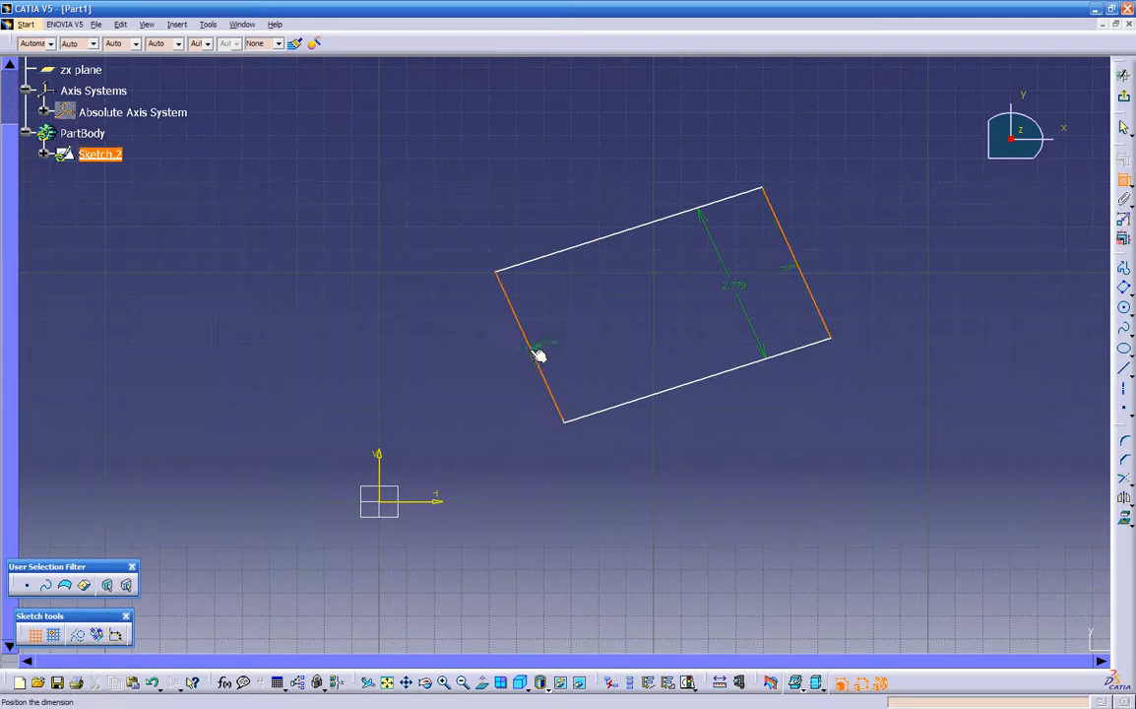
click(714, 420)
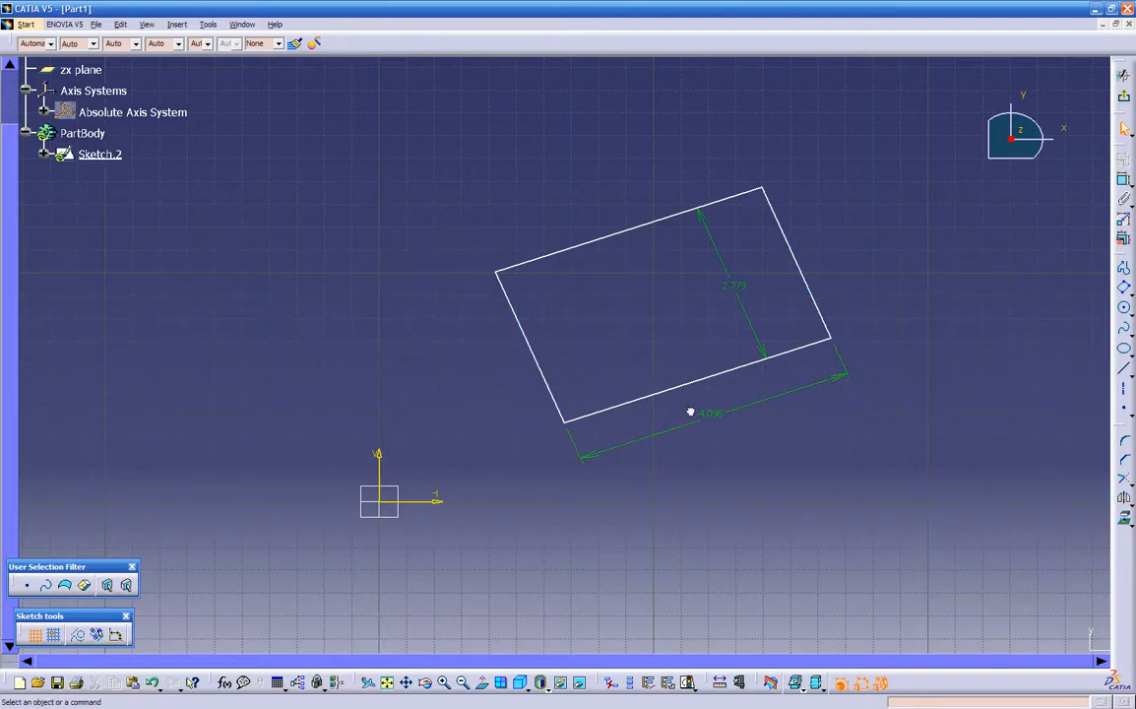
- Delete the tilted rectangle and both of its dimensions from the sketch
mouse_move(448, 126)
mouse_down()
mouse_move(978, 481)
mouse_move(946, 475)
mouse_up()
key(Delete)
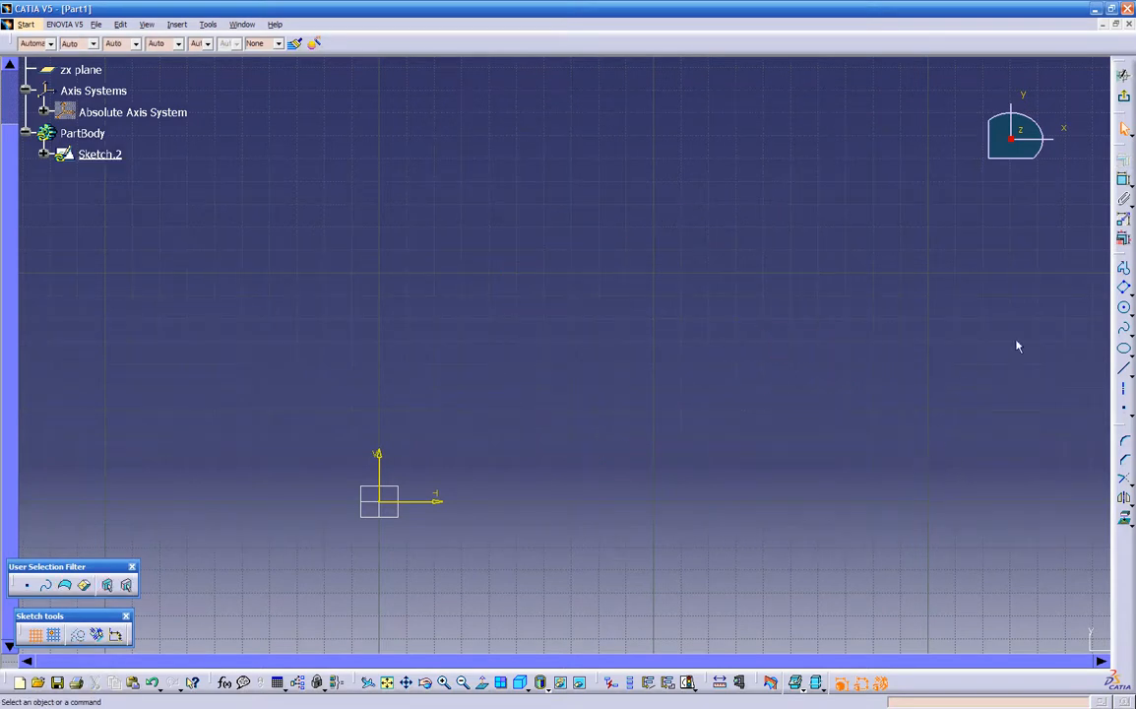
click(1129, 291)
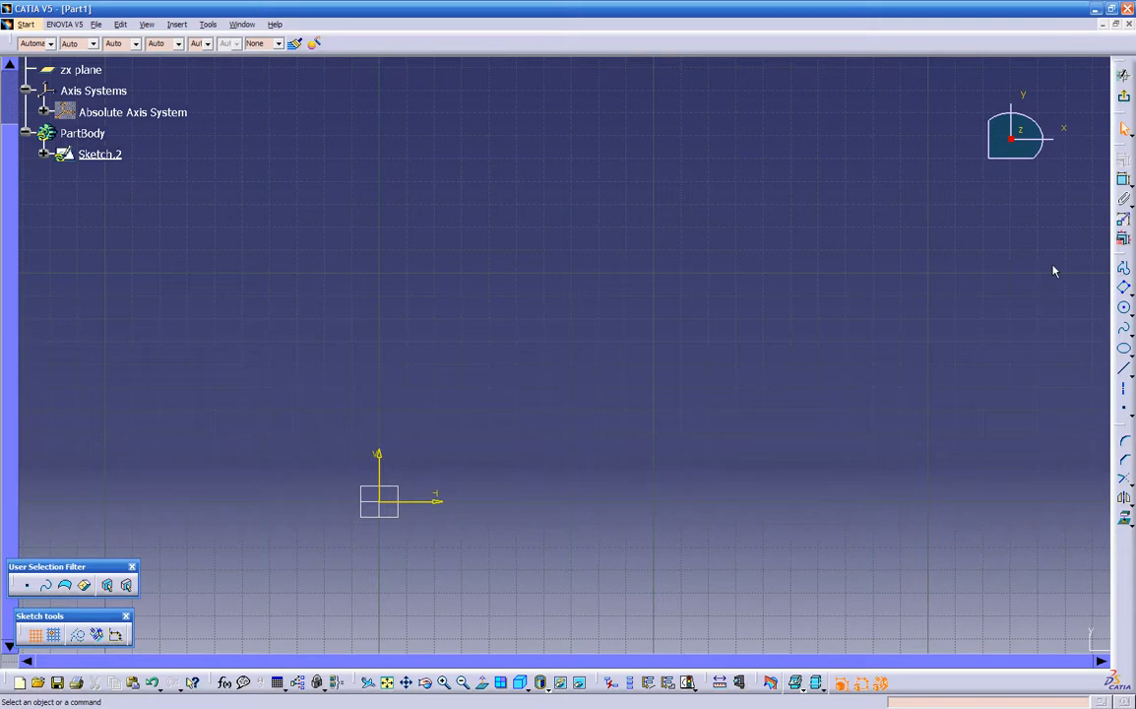
- Draw a centre-point circle of about 2.54 in radius, centred at about H 4.8 in, V 4.2 in
click(1131, 313)
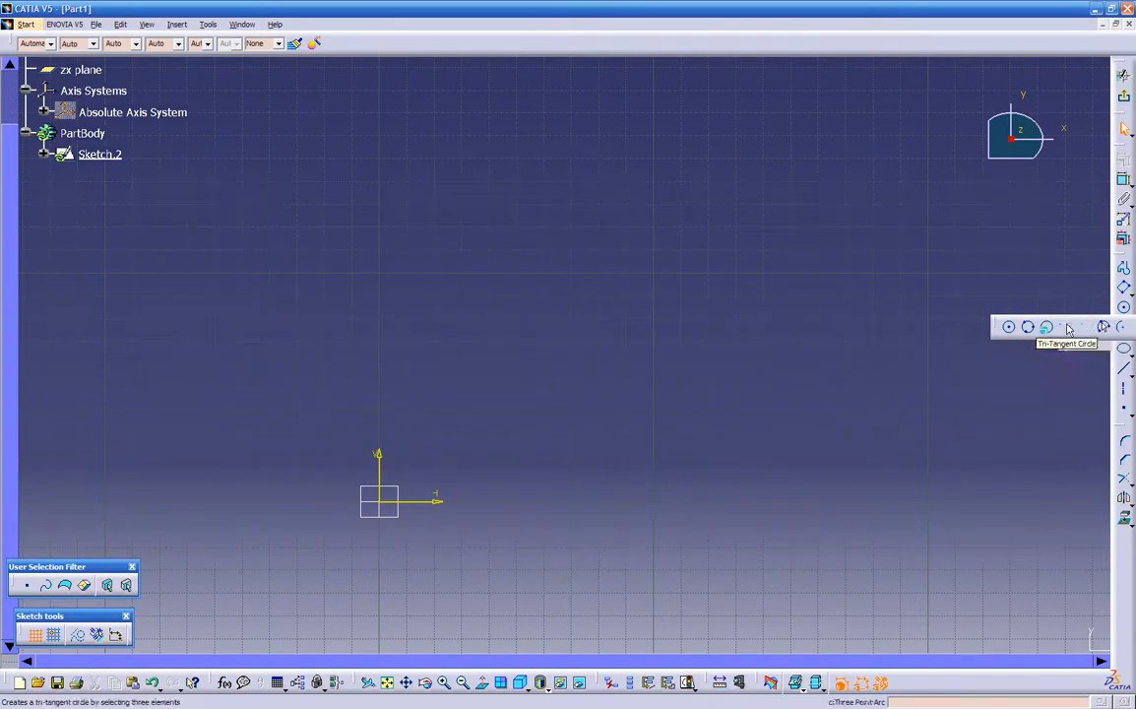
click(1010, 329)
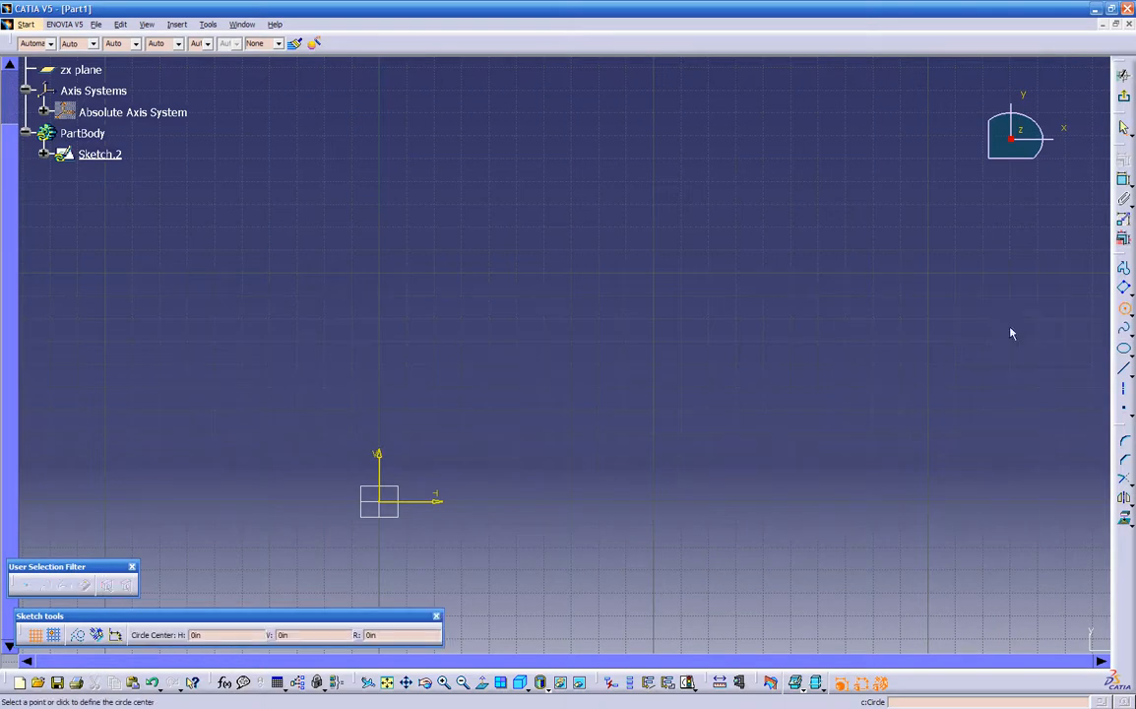
click(715, 259)
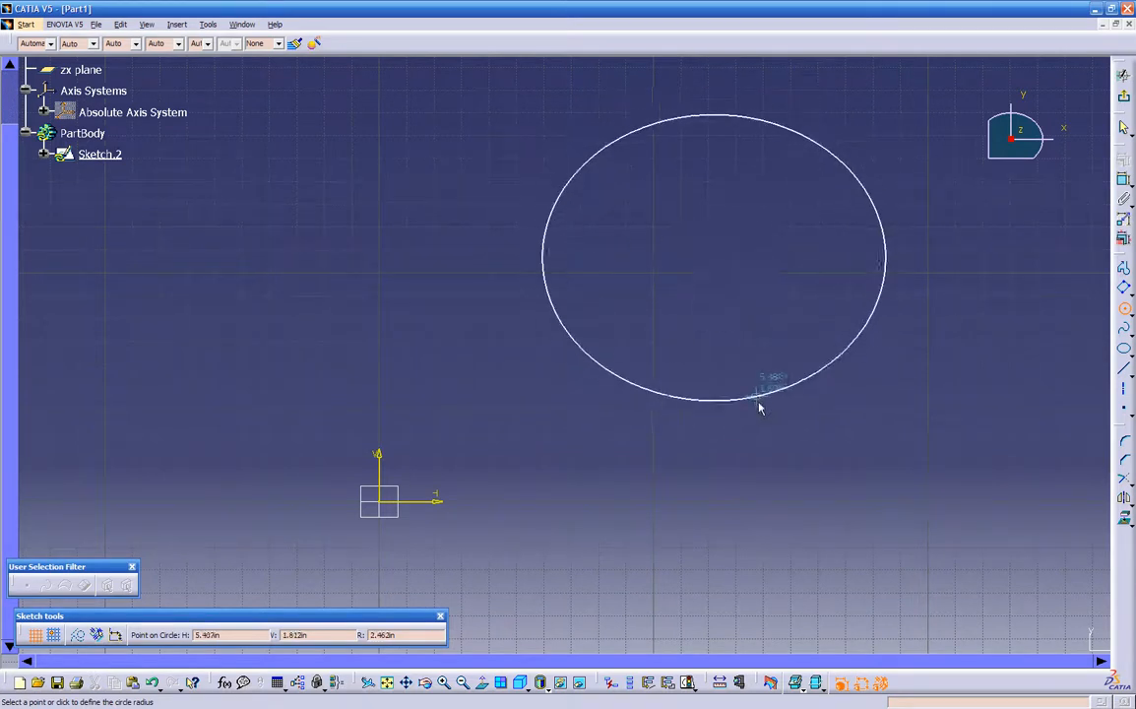
click(780, 395)
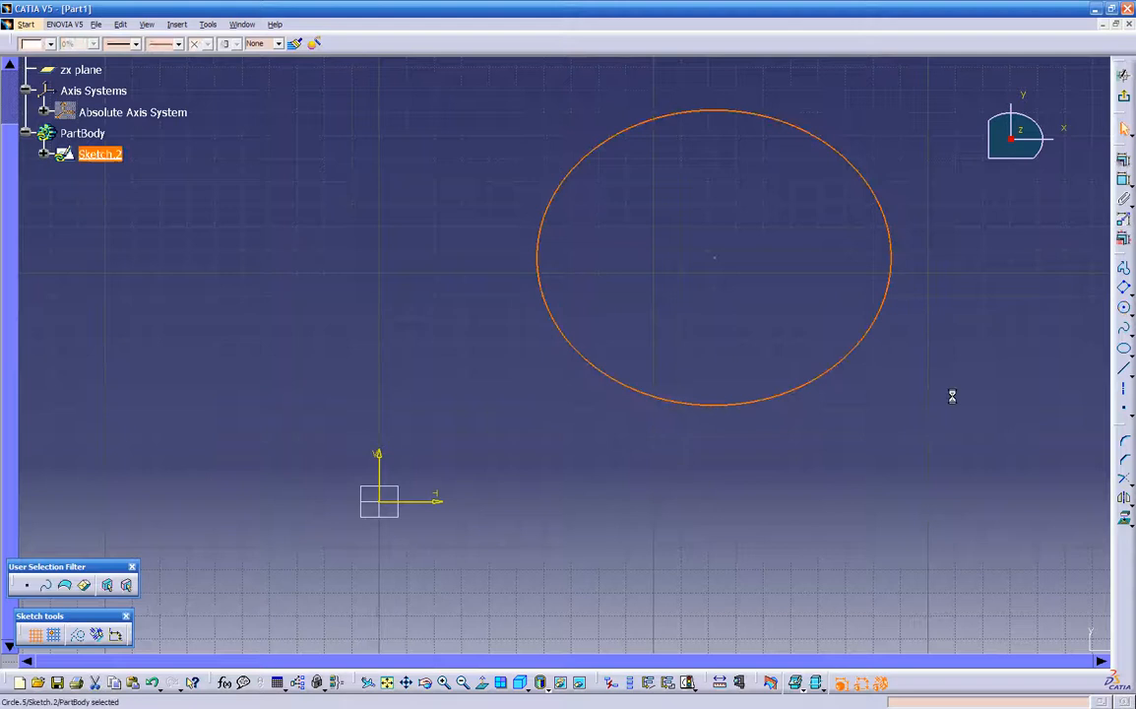
- Enlarge the circle by entering a bigger radius in its definition, and delete the circle
double_click(844, 361)
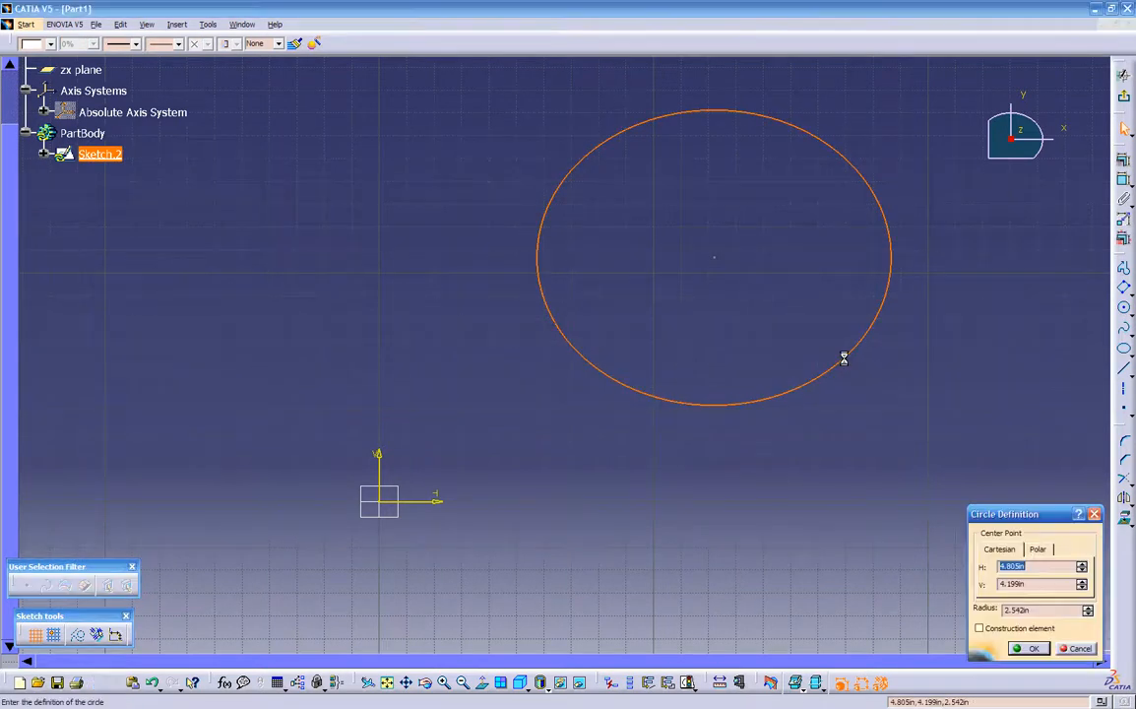
double_click(1042, 609)
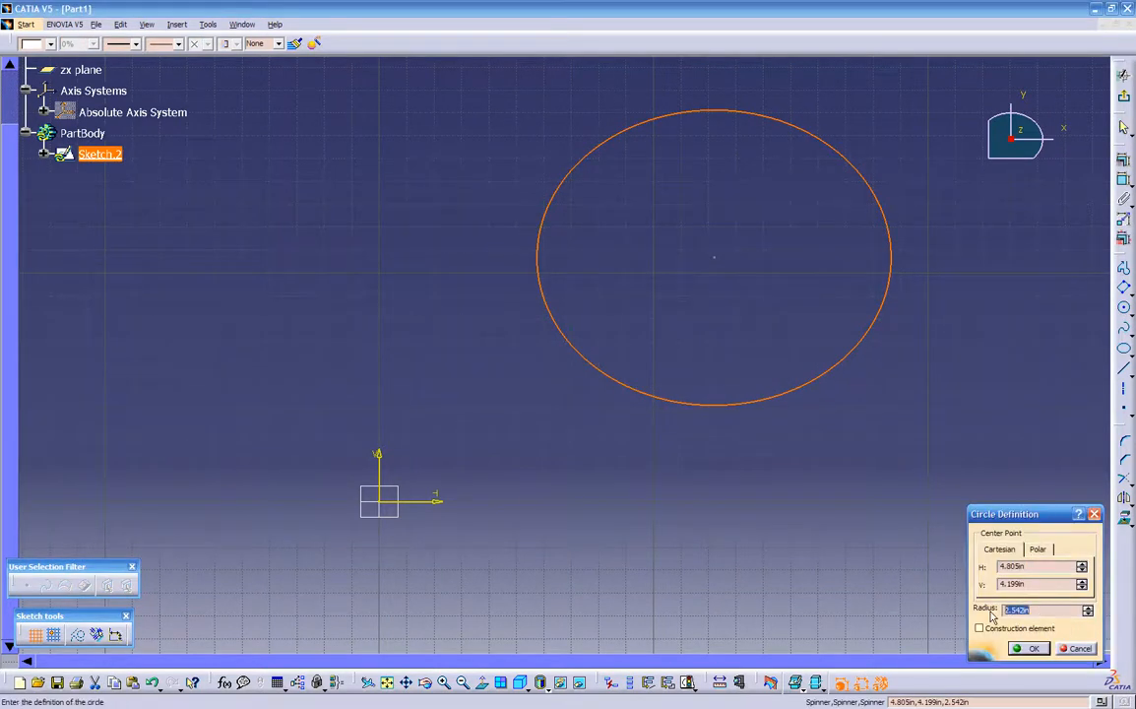
click(1024, 648)
click(933, 491)
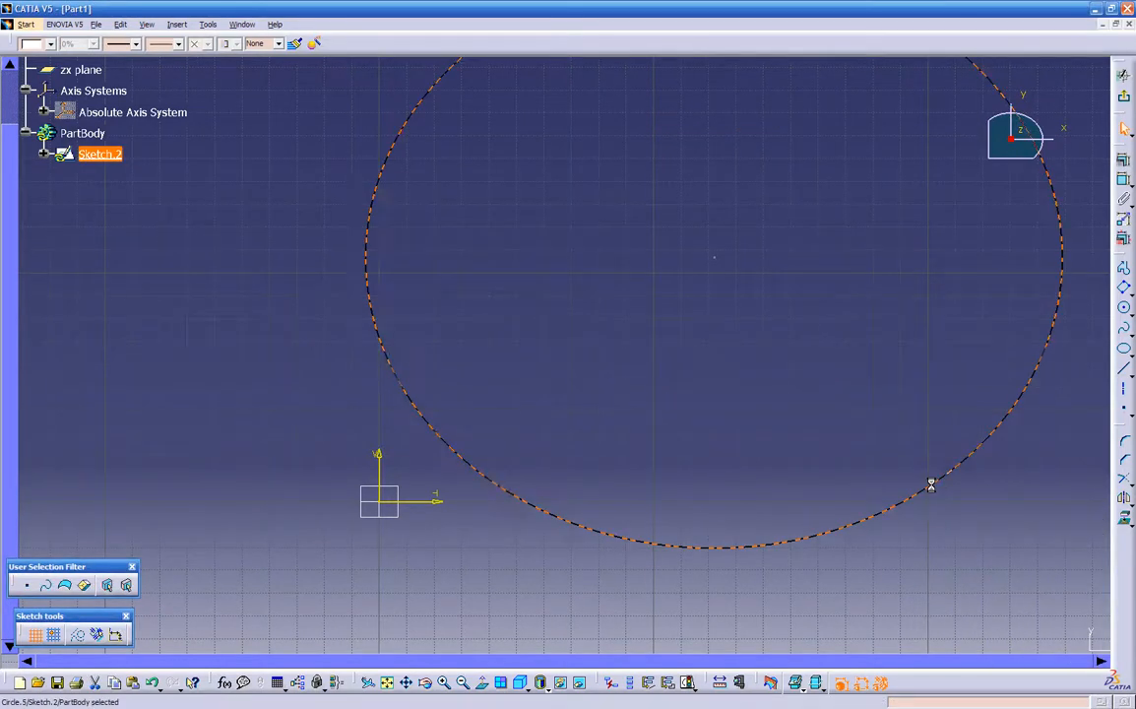
key(Delete)
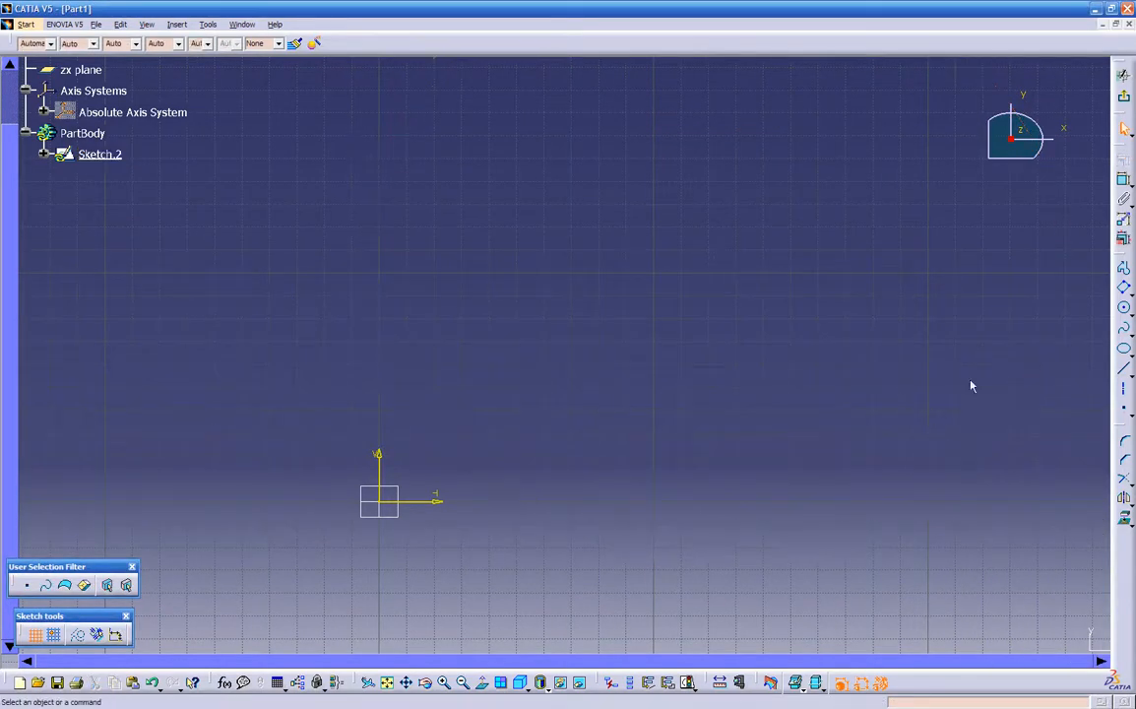
- Draw a circle above and to the right of the origin, entering its radius numerically while defining it
click(1124, 307)
click(709, 226)
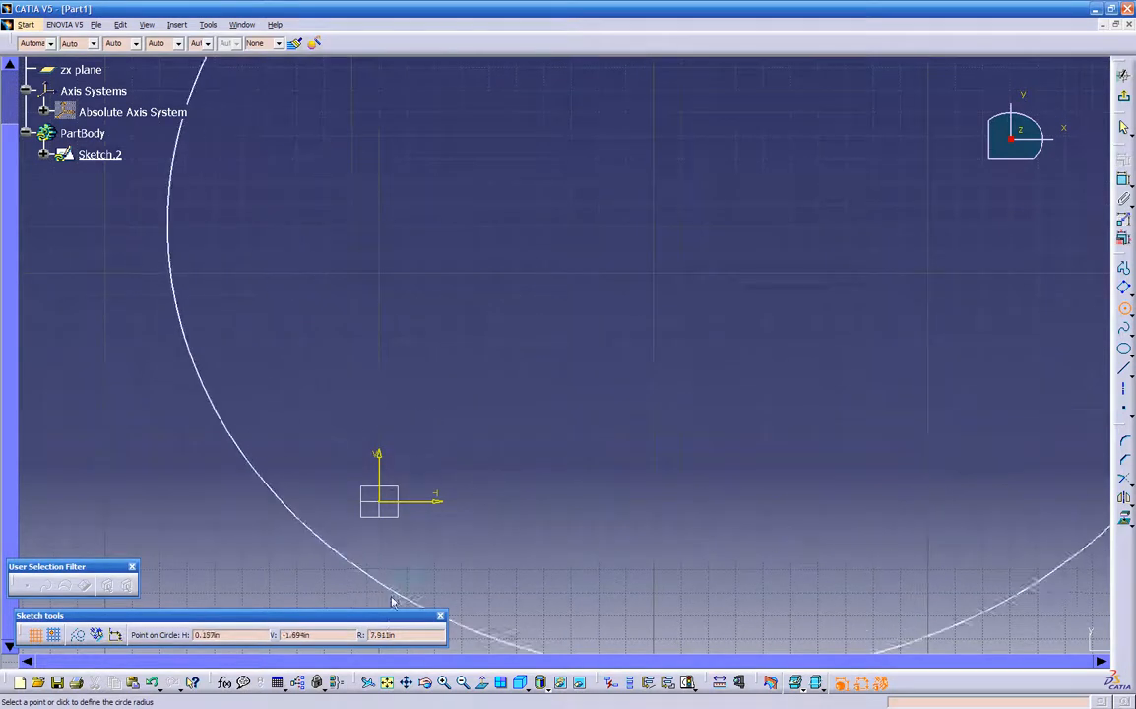
mouse_move(388, 617)
mouse_down()
mouse_move(437, 403)
mouse_move(433, 347)
mouse_up()
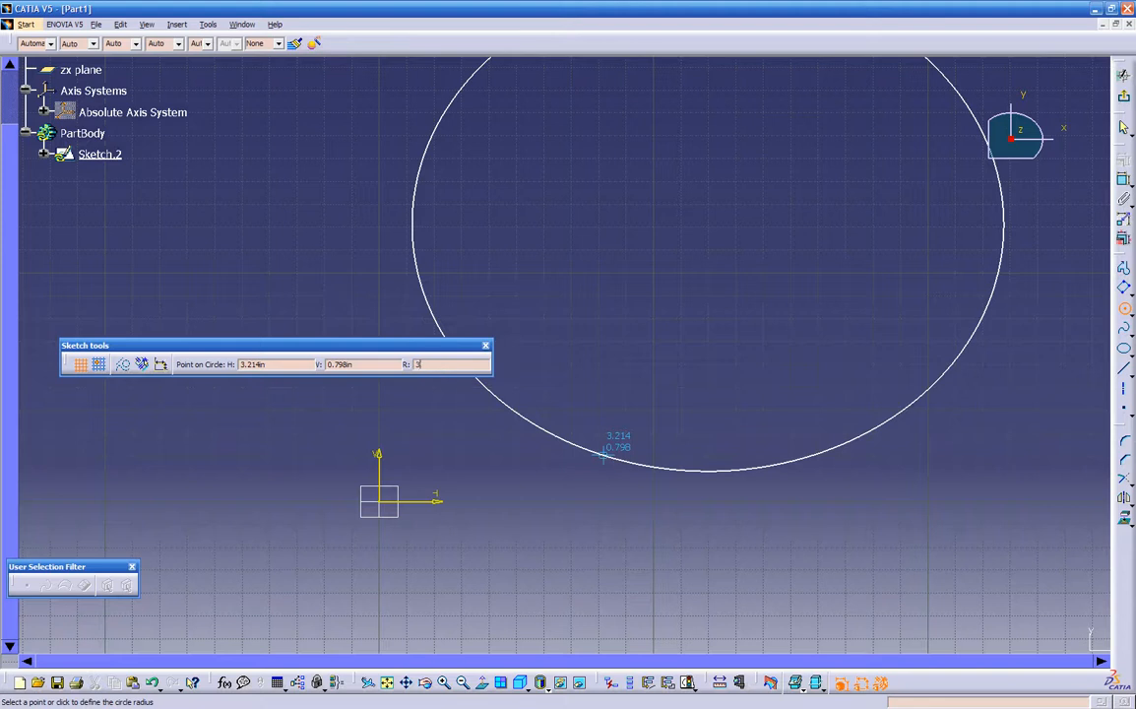
key(Return)
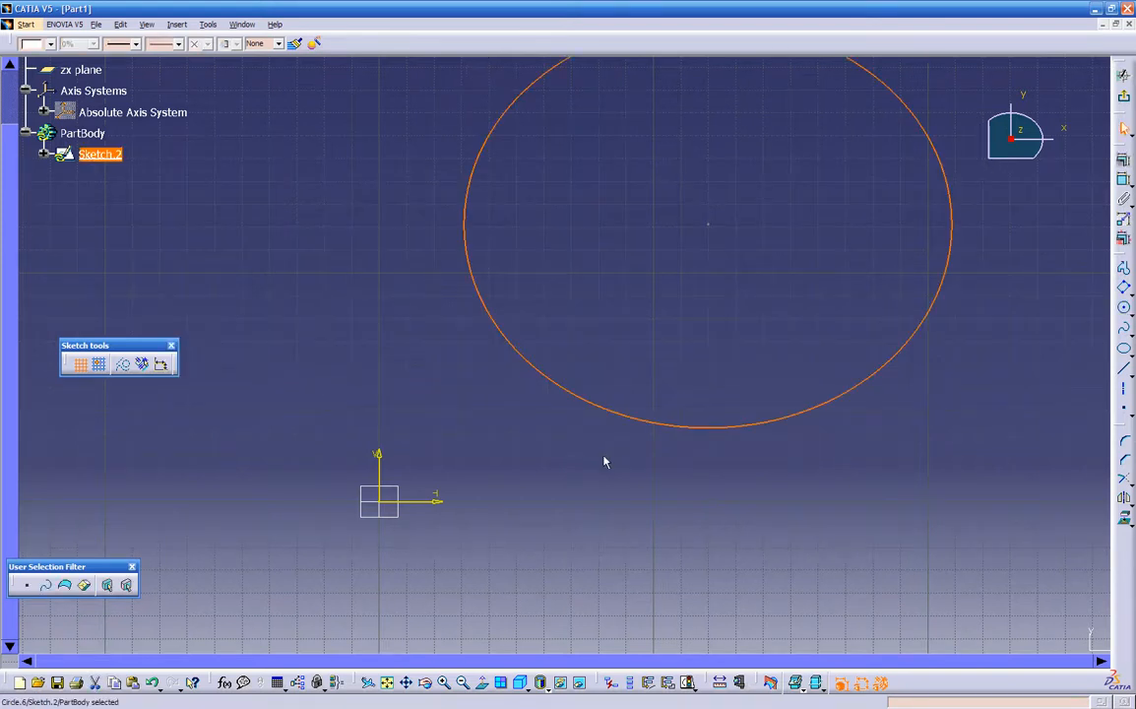
mouse_move(146, 352)
mouse_down()
mouse_move(93, 532)
mouse_move(101, 621)
mouse_up()
- Tilt the view away from the sketch plane, restore the normal view, and delete the circle
click(466, 324)
middle_drag(695, 266, 716, 234)
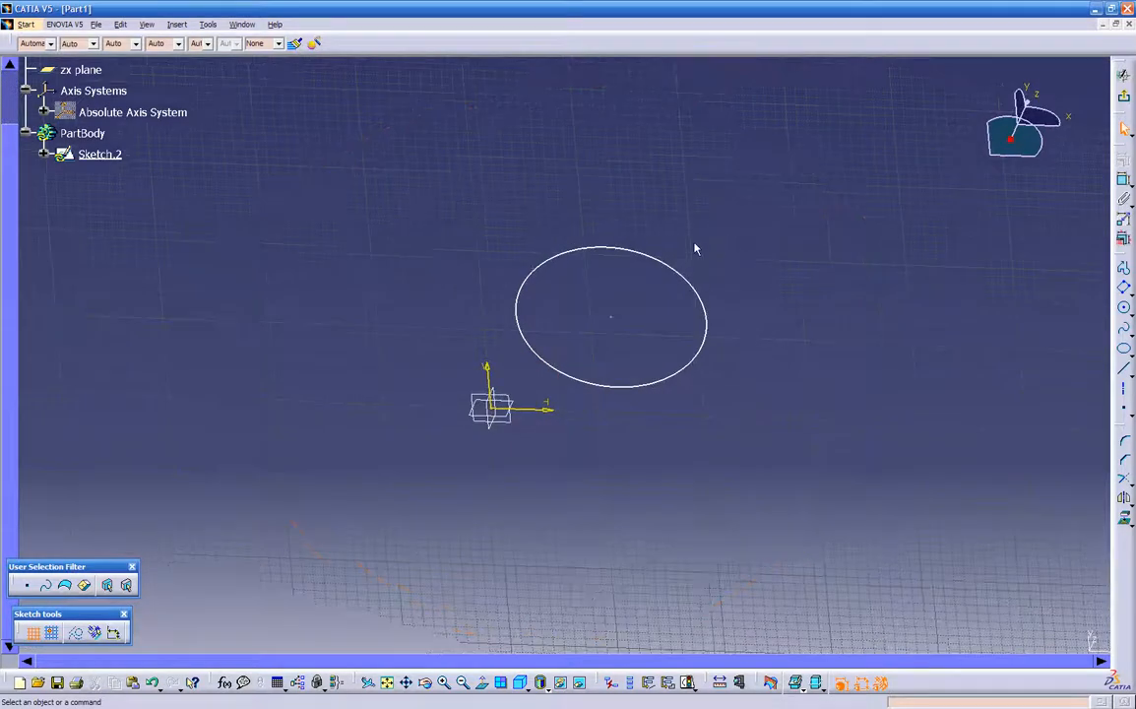
click(484, 686)
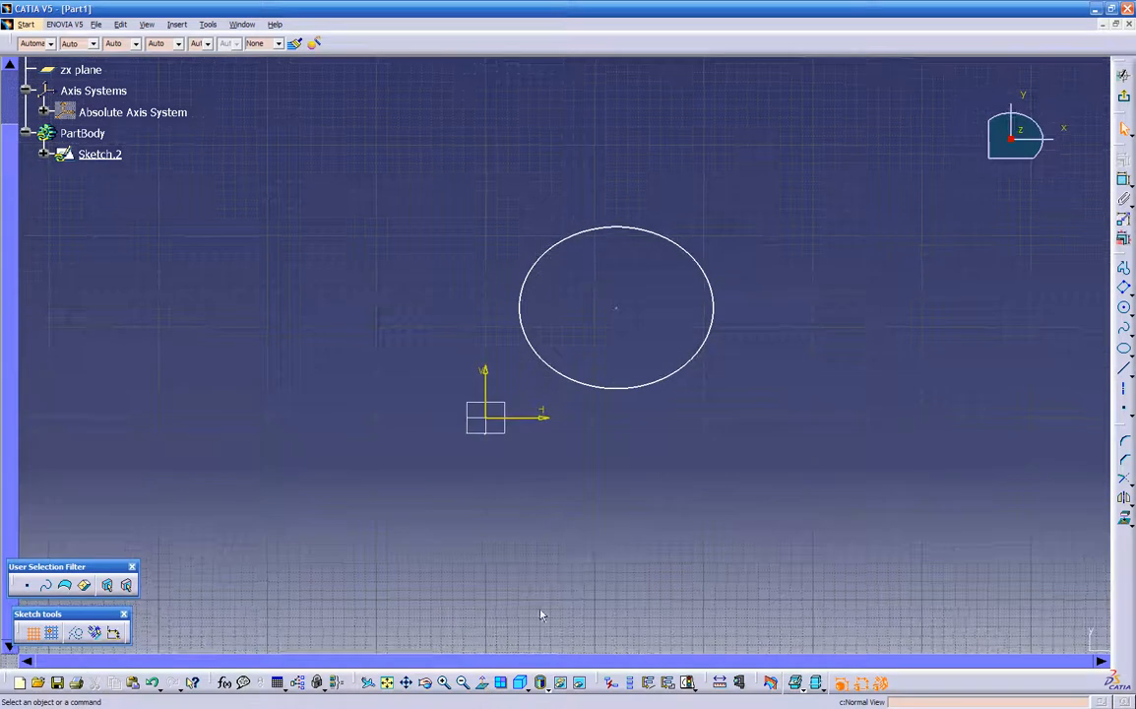
mouse_move(631, 446)
middle_down()
mouse_move(606, 499)
mouse_move(626, 459)
middle_up()
click(679, 470)
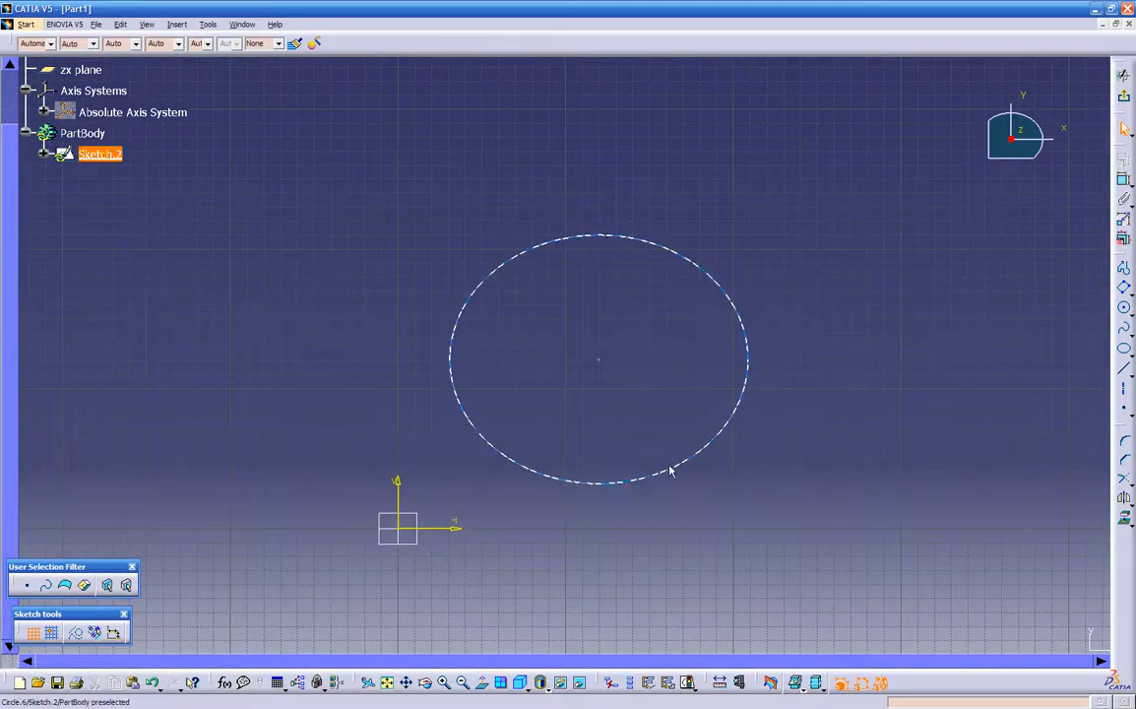
key(Delete)
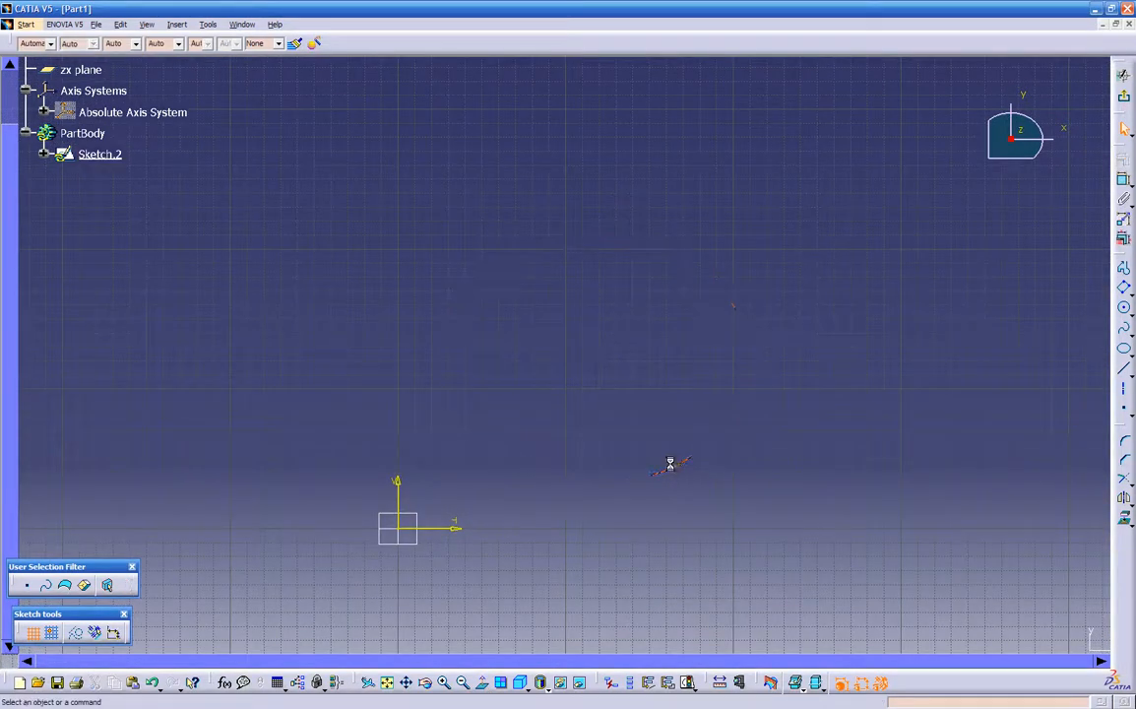
- Draw a Three Point Circle above and to the right of the origin, and delete it
click(1131, 312)
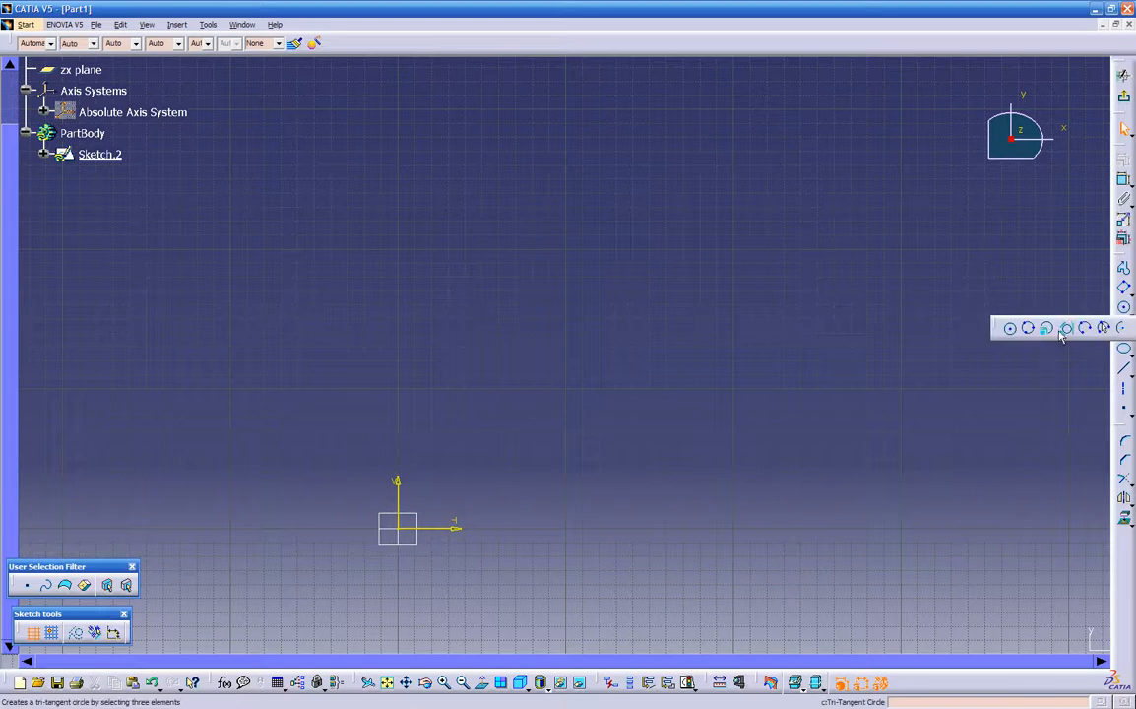
click(1030, 330)
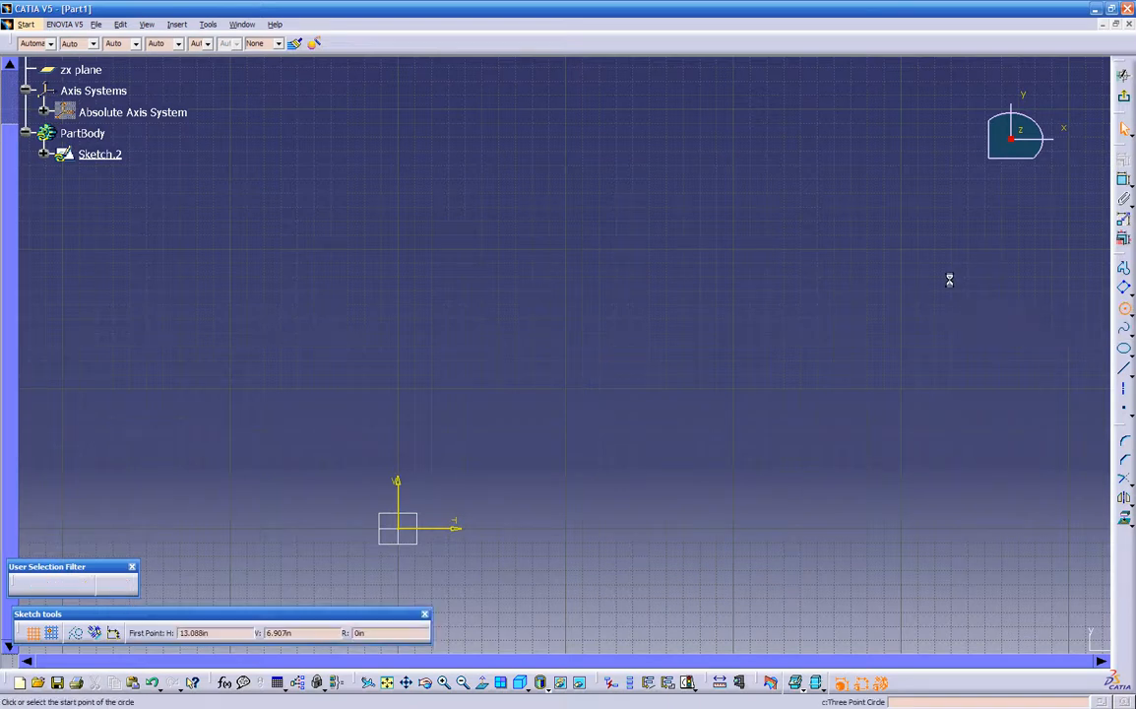
click(784, 222)
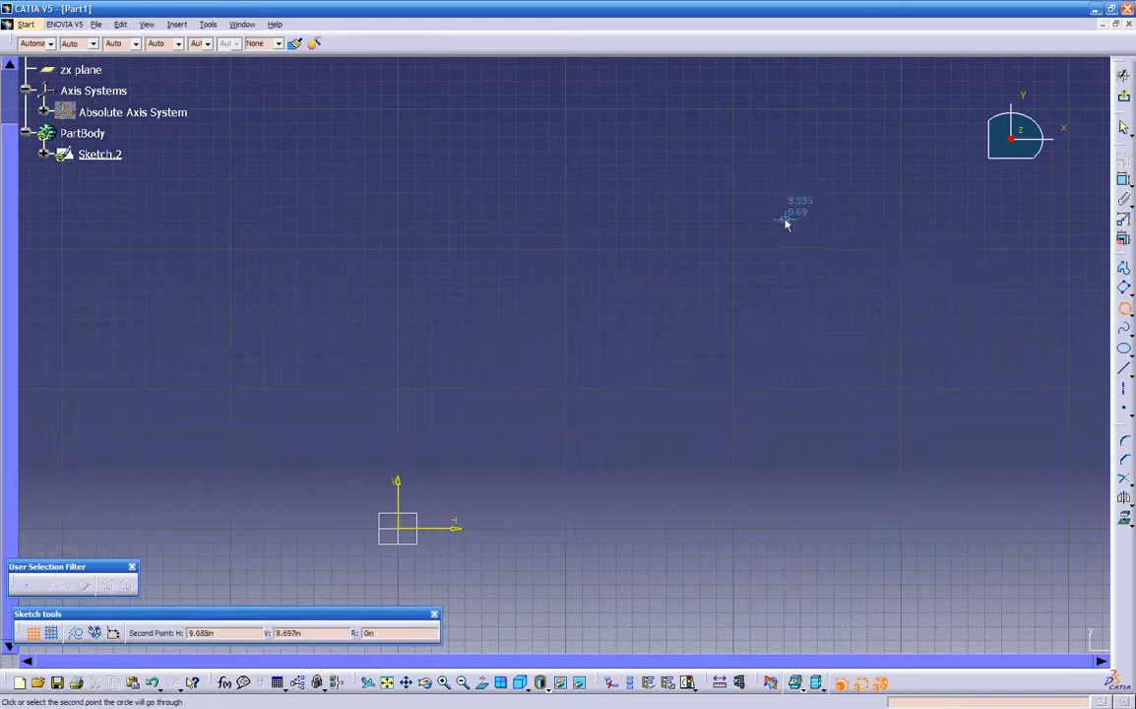
click(493, 163)
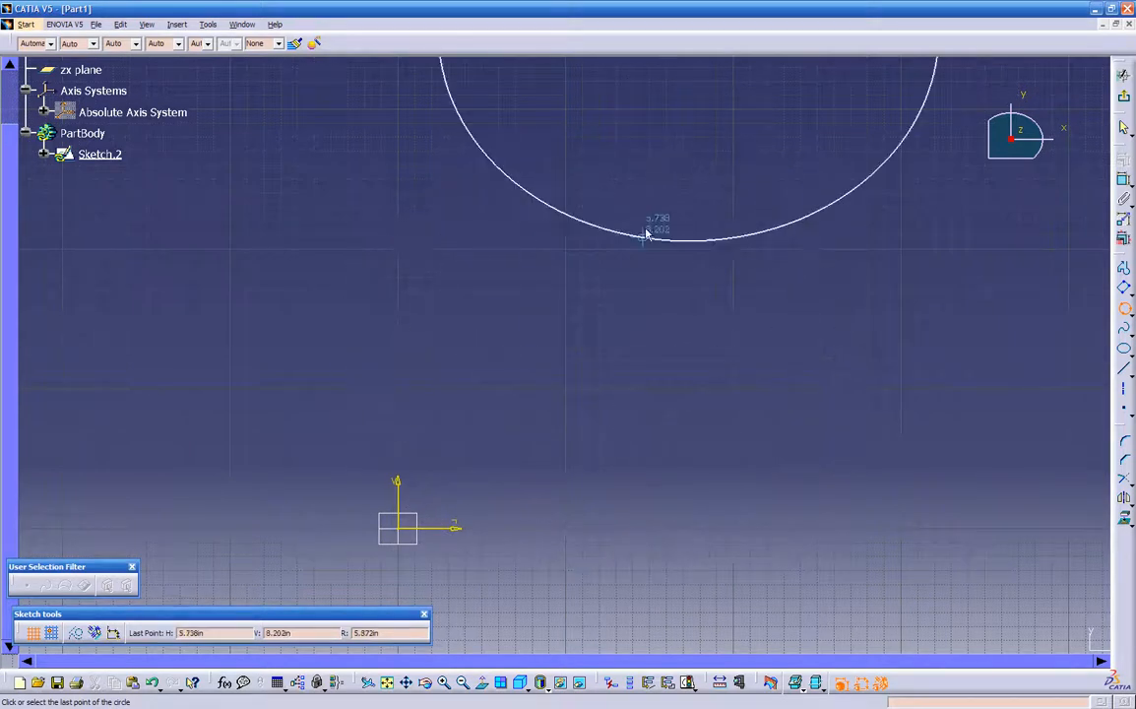
click(641, 445)
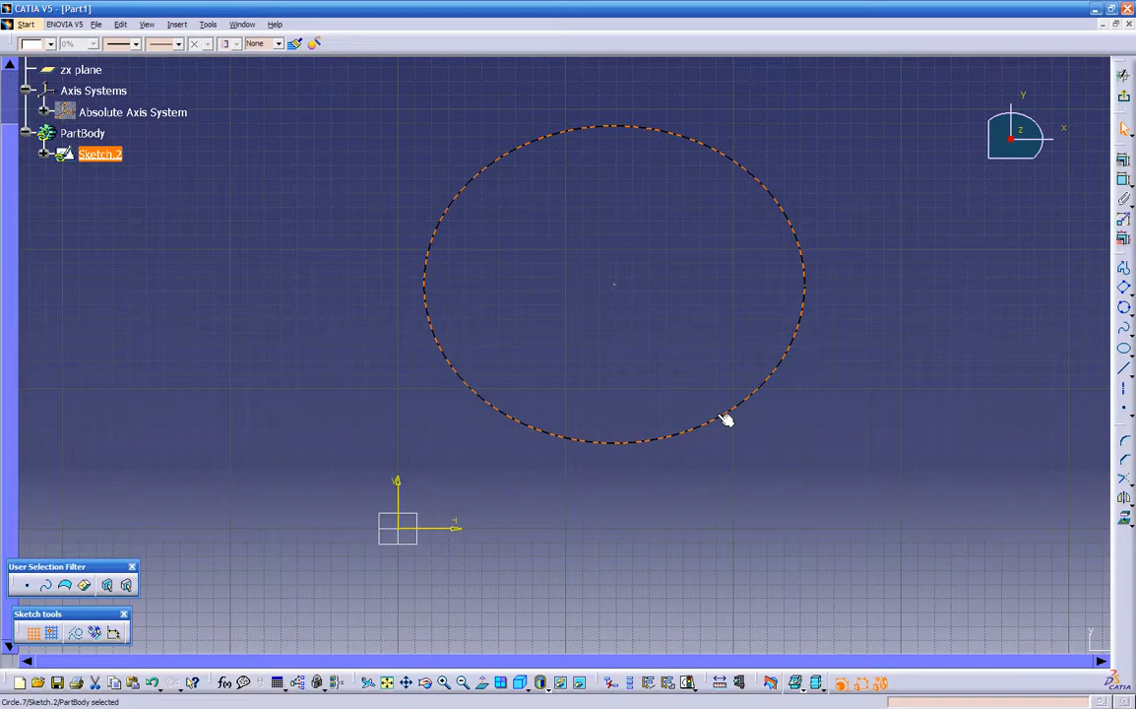
key(Delete)
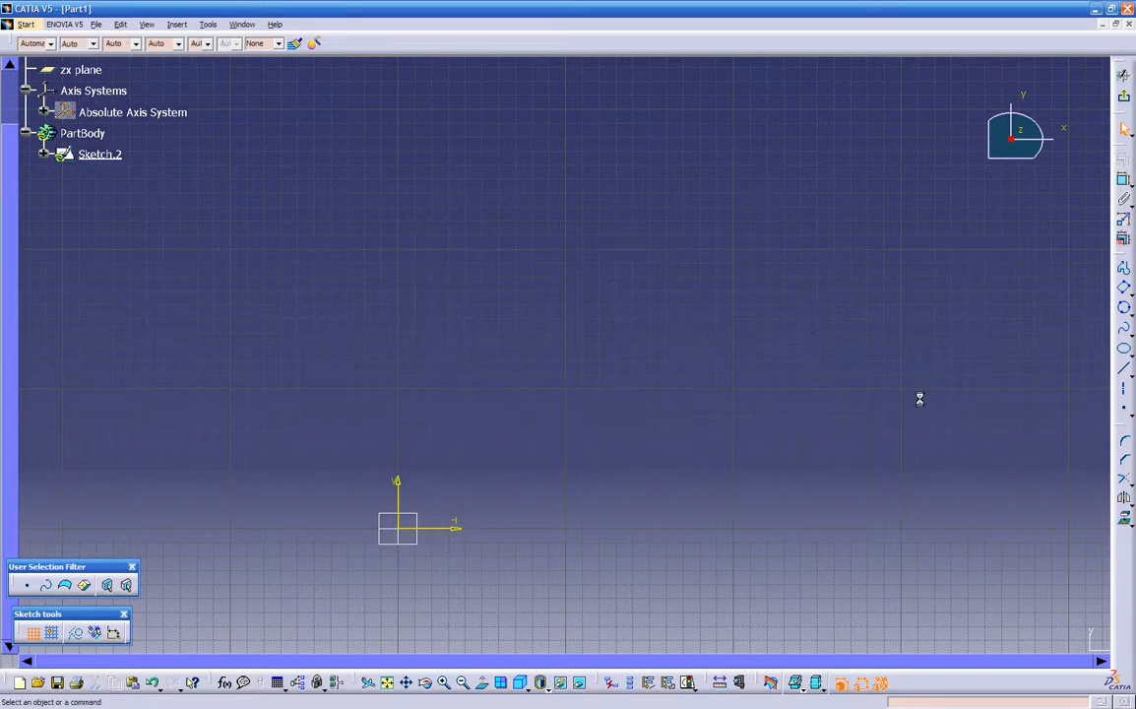
- Sketch three separate slanted lines: one rising directly above the origin, one descending at the far right, and one descending below the other two
click(1129, 315)
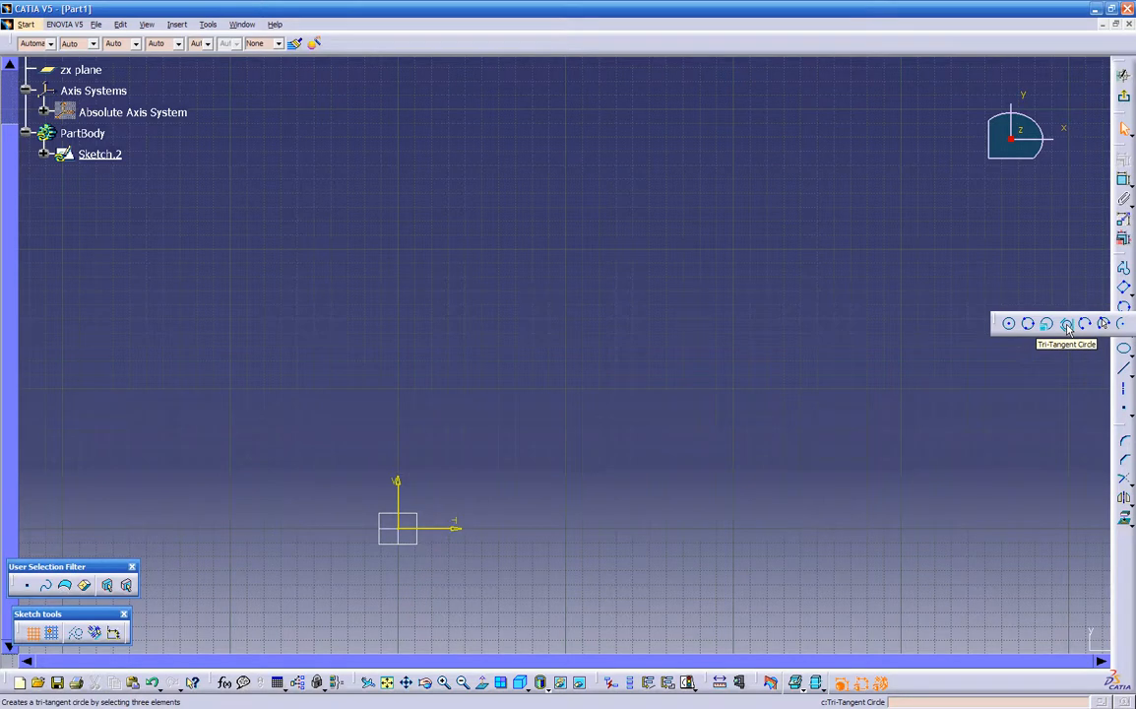
click(1125, 372)
click(411, 300)
click(611, 126)
click(848, 182)
click(1015, 458)
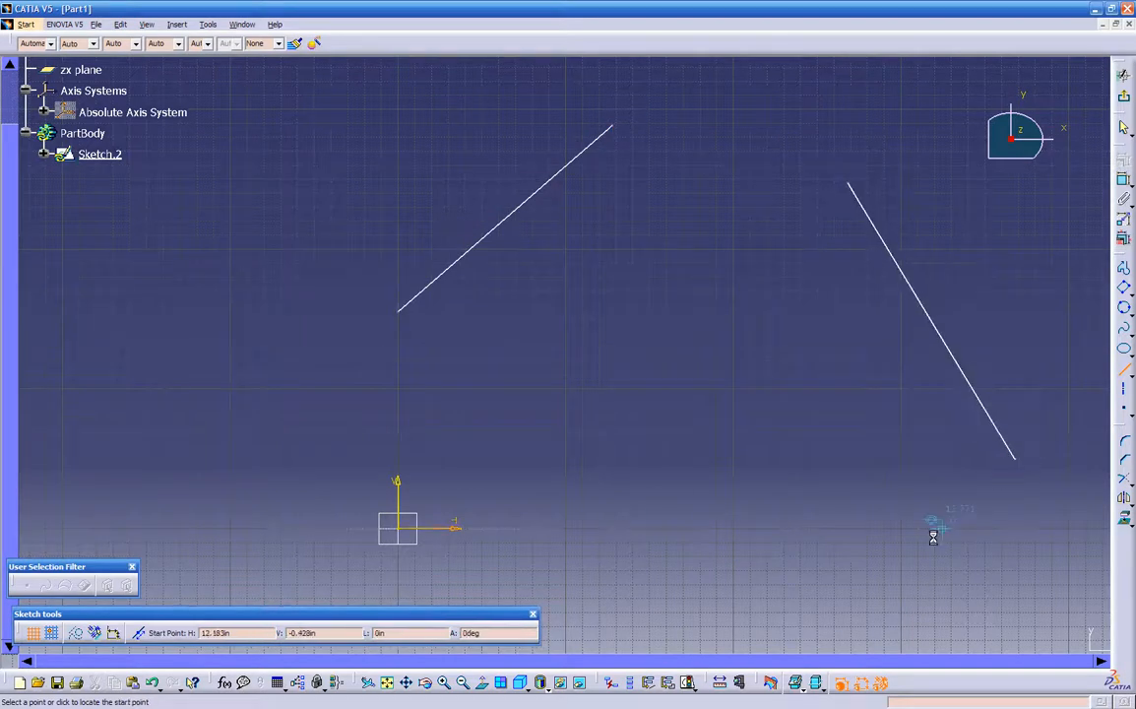
click(507, 468)
click(839, 627)
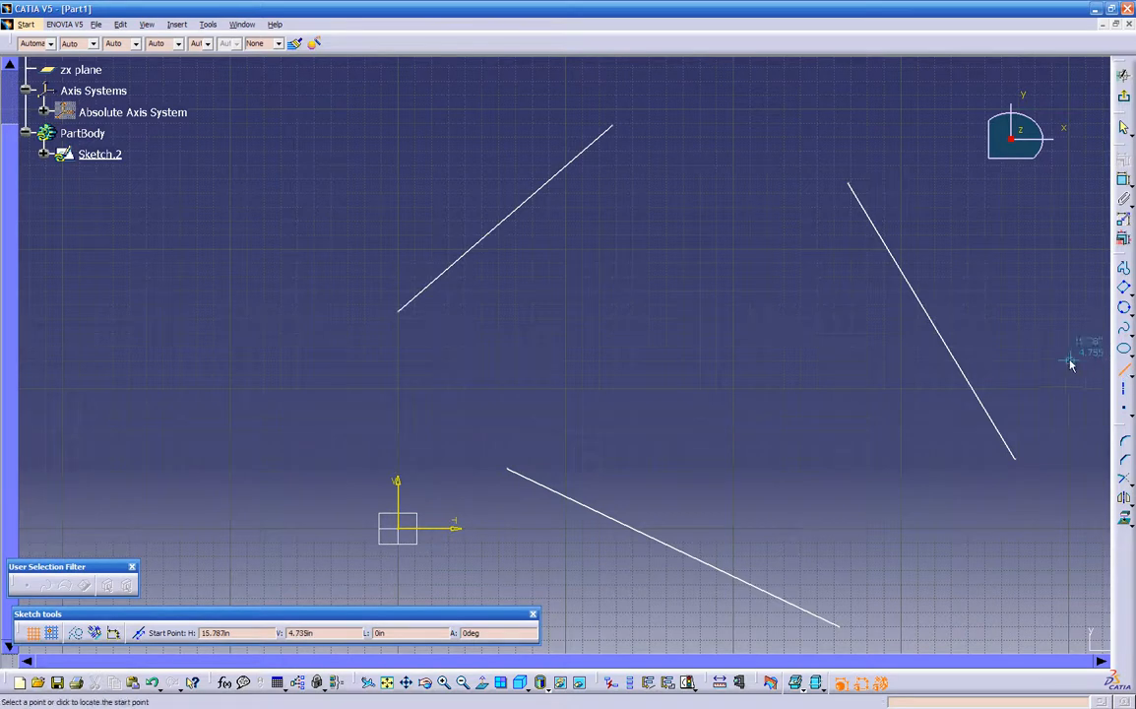
key(Escape)
- Create a Tri-Tangent Circle touching the right, upper and lower slanted lines
click(1126, 311)
click(1130, 315)
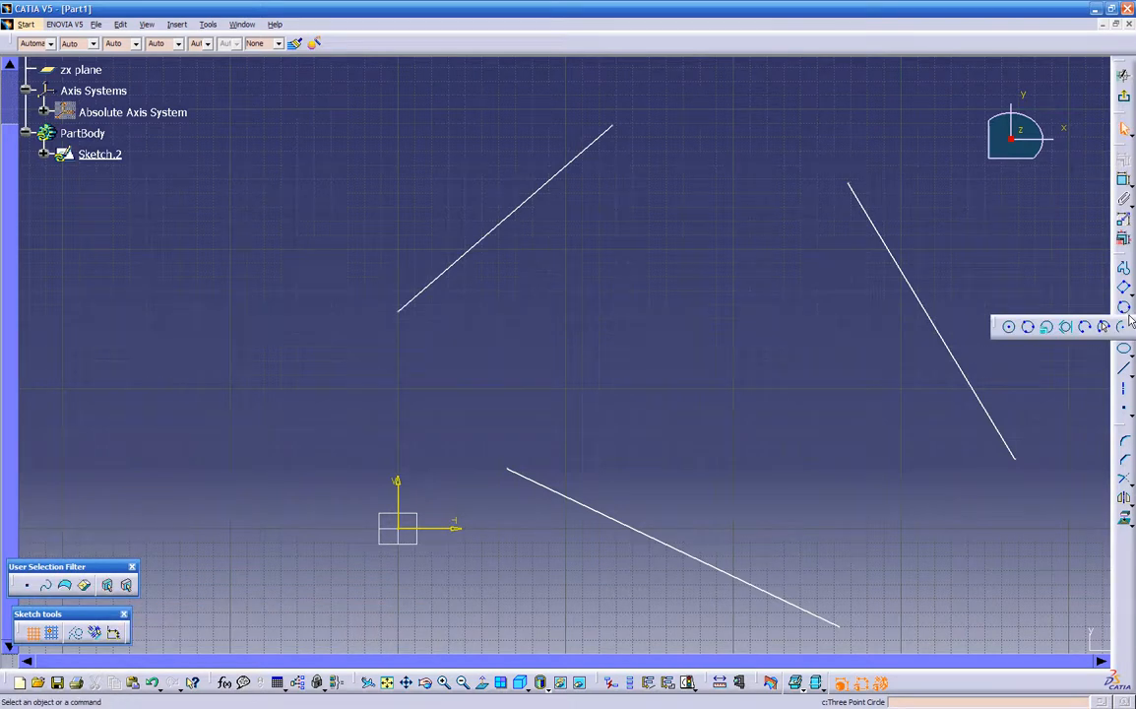
click(1076, 328)
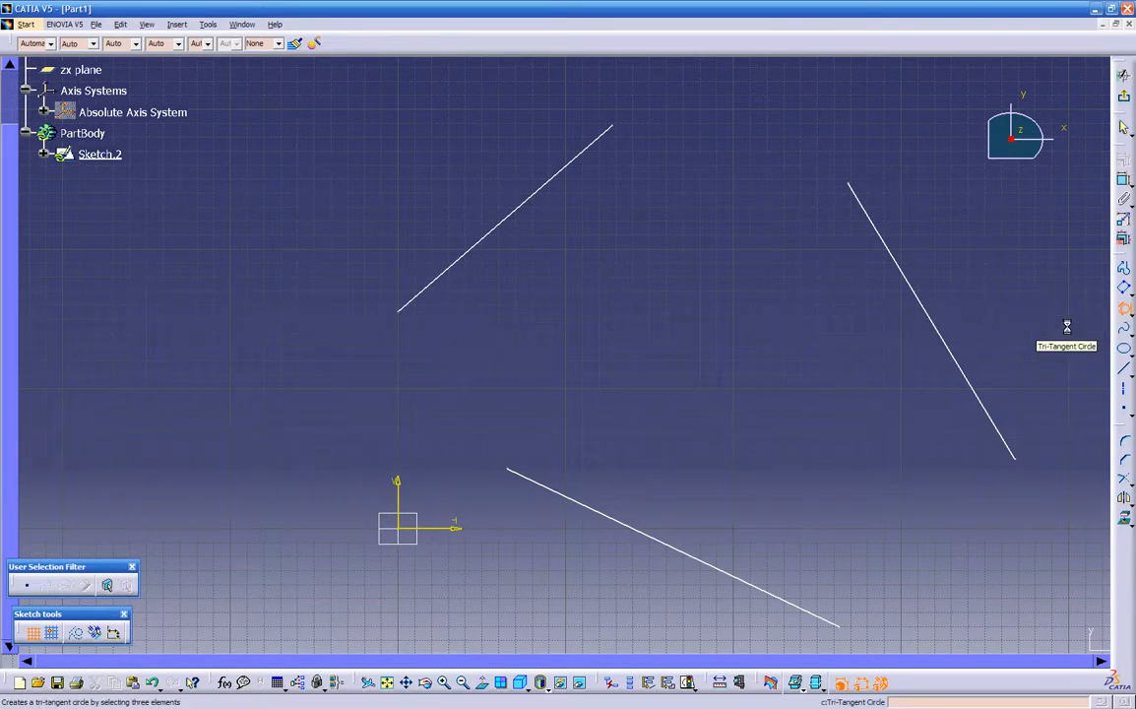
click(916, 293)
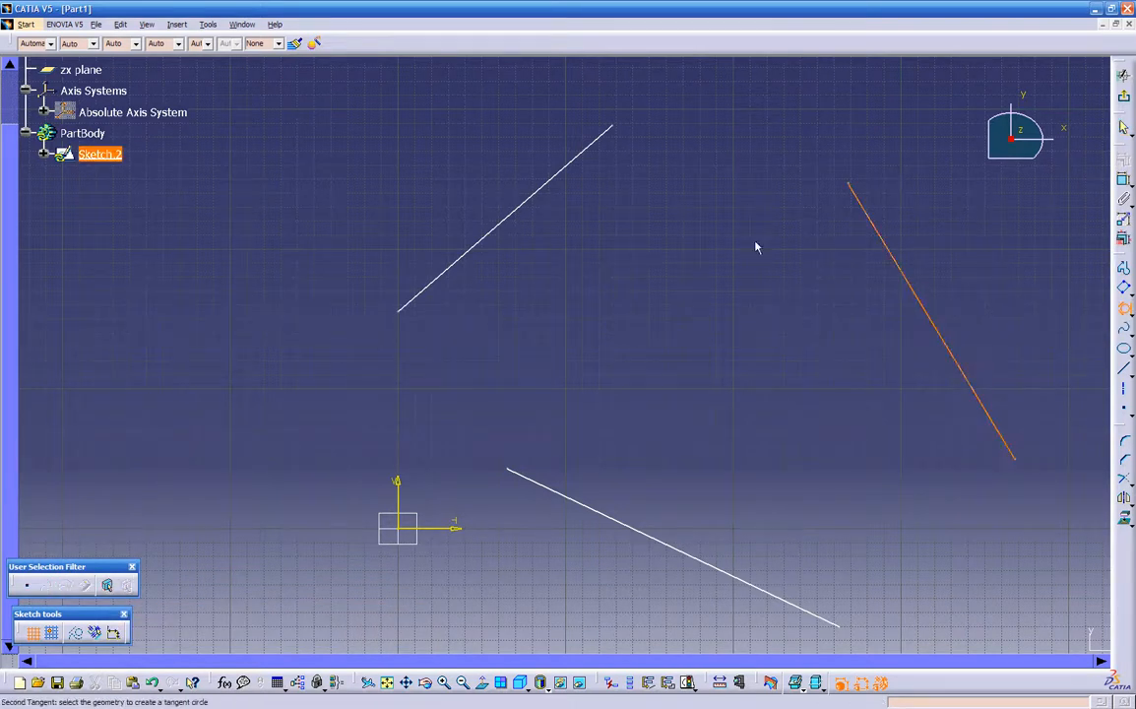
click(547, 178)
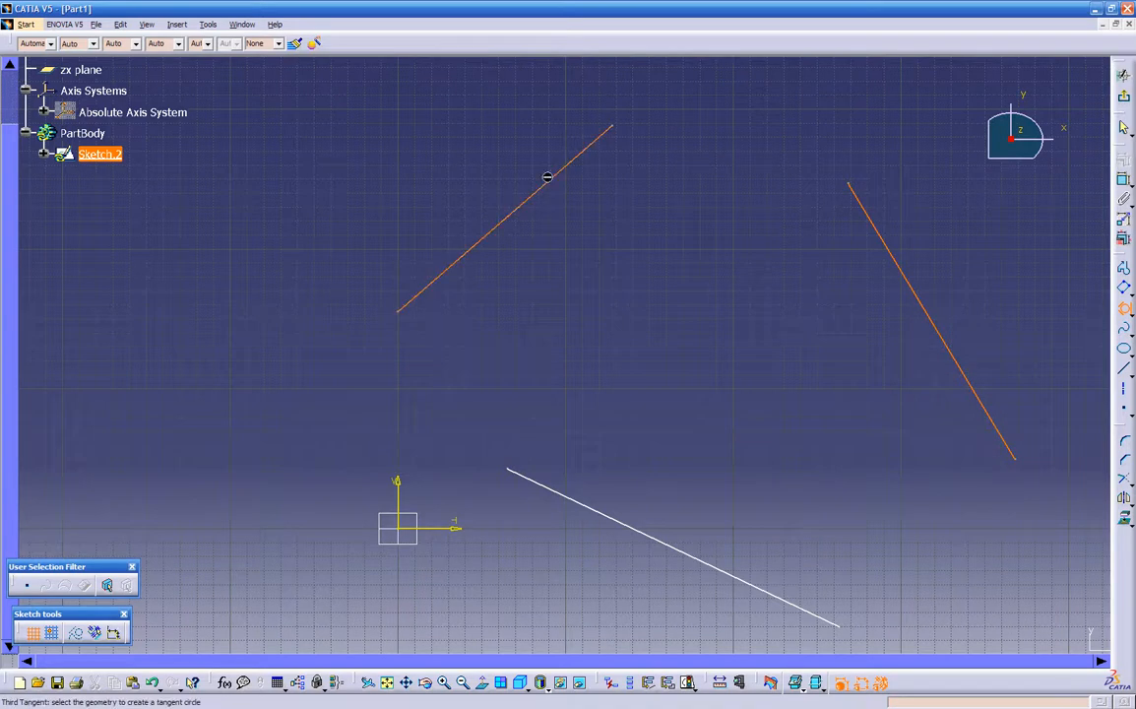
click(607, 520)
mouse_move(706, 448)
ctrl+middle_down()
mouse_move(745, 362)
mouse_move(659, 378)
mouse_move(651, 440)
mouse_move(645, 426)
ctrl+middle_up()
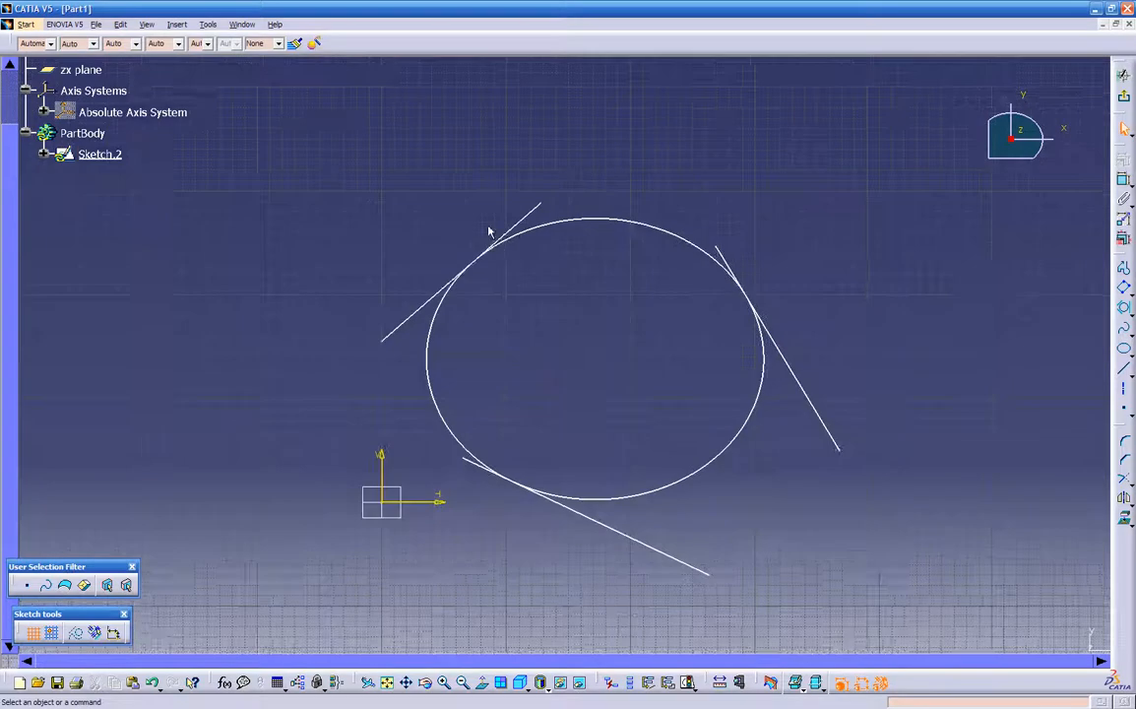
- Delete the three slanted lines and the tangent circle from the sketch
drag(686, 492, 875, 594)
key(Delete)
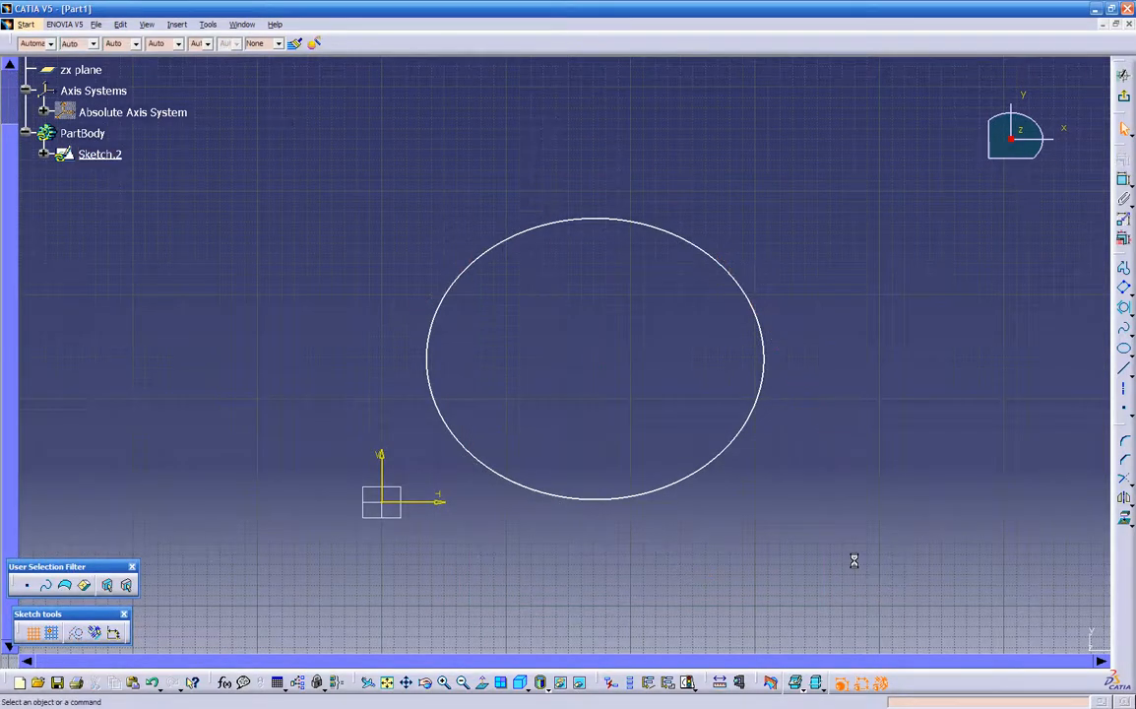
click(733, 446)
key(Delete)
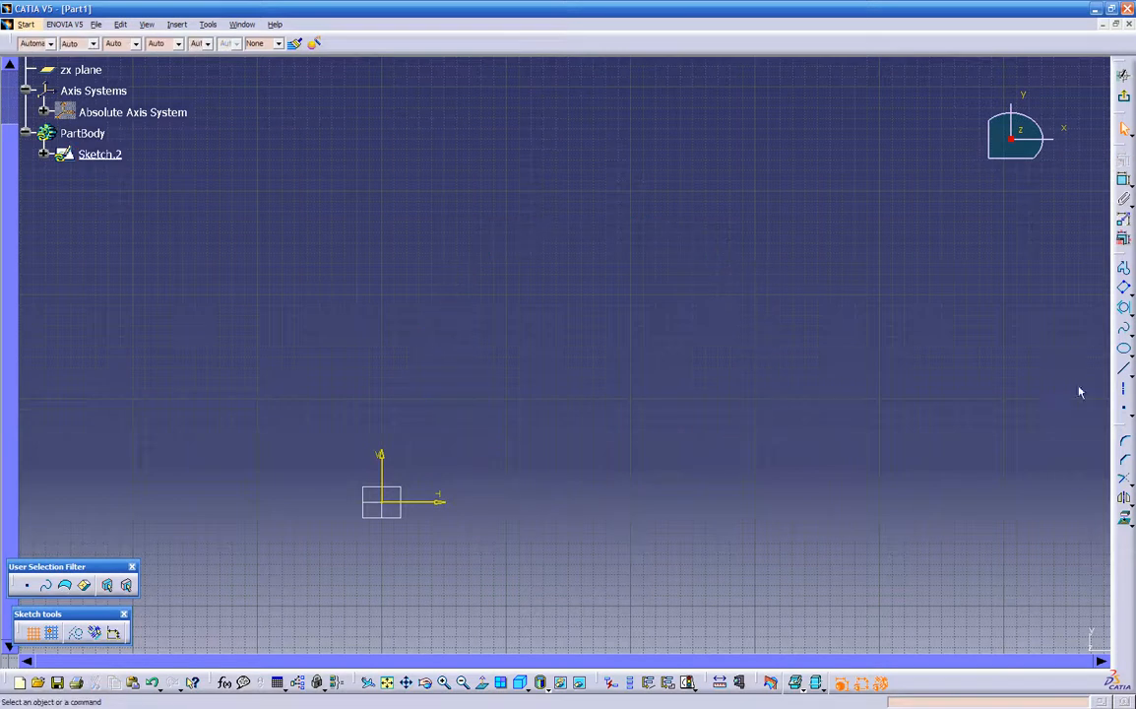
- Draw a Three Point Arc curving upward above and to the right of the origin, and delete it
click(1132, 313)
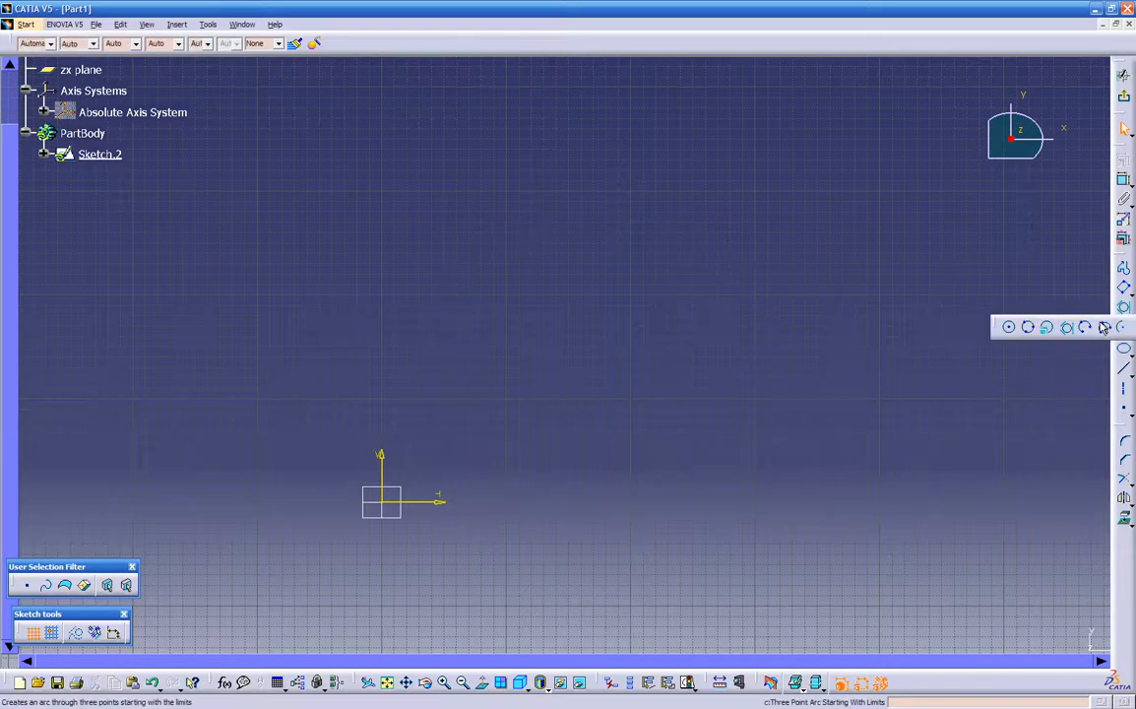
click(1084, 327)
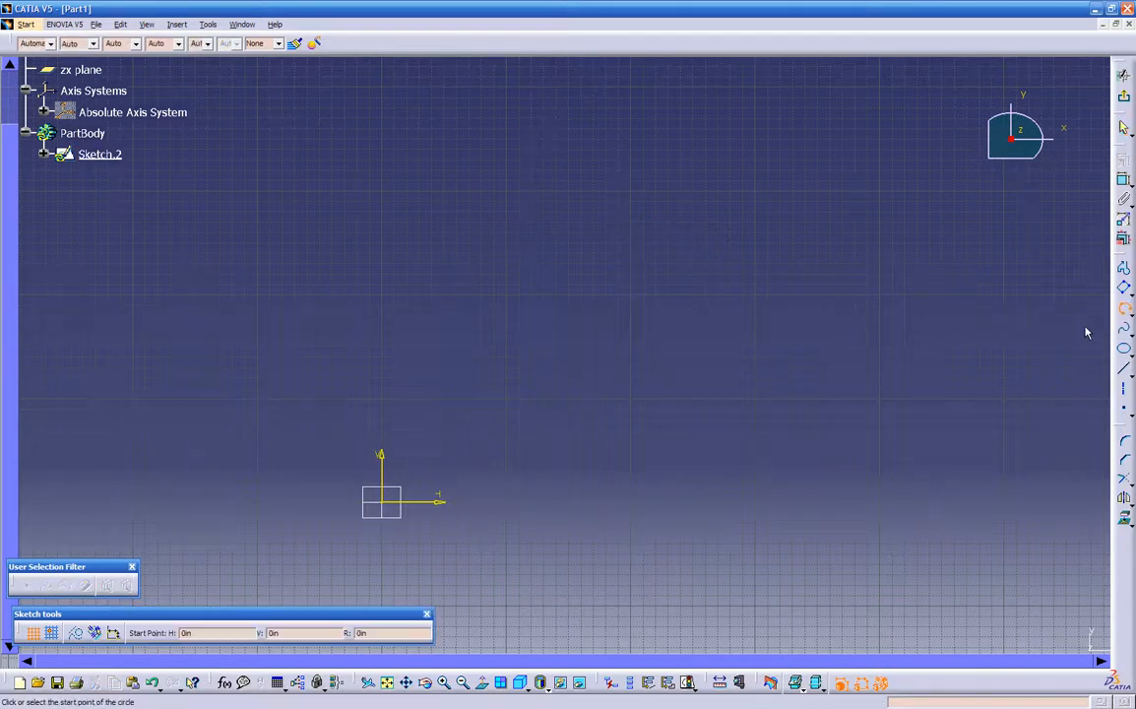
click(677, 129)
click(472, 326)
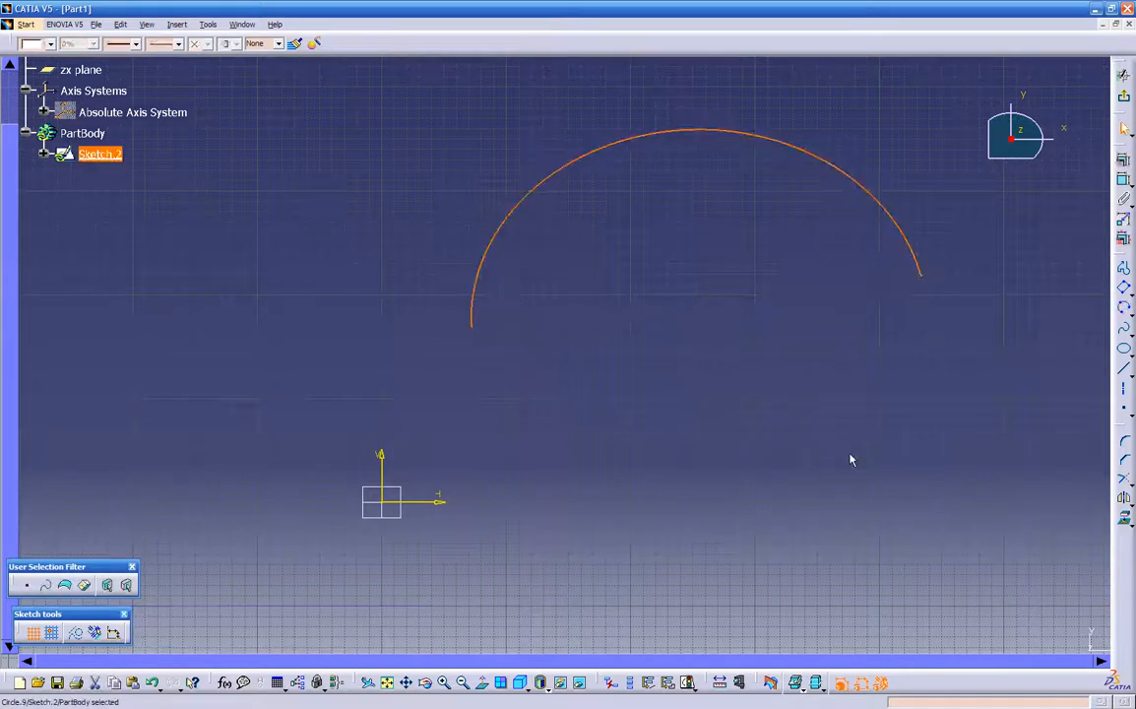
key(Delete)
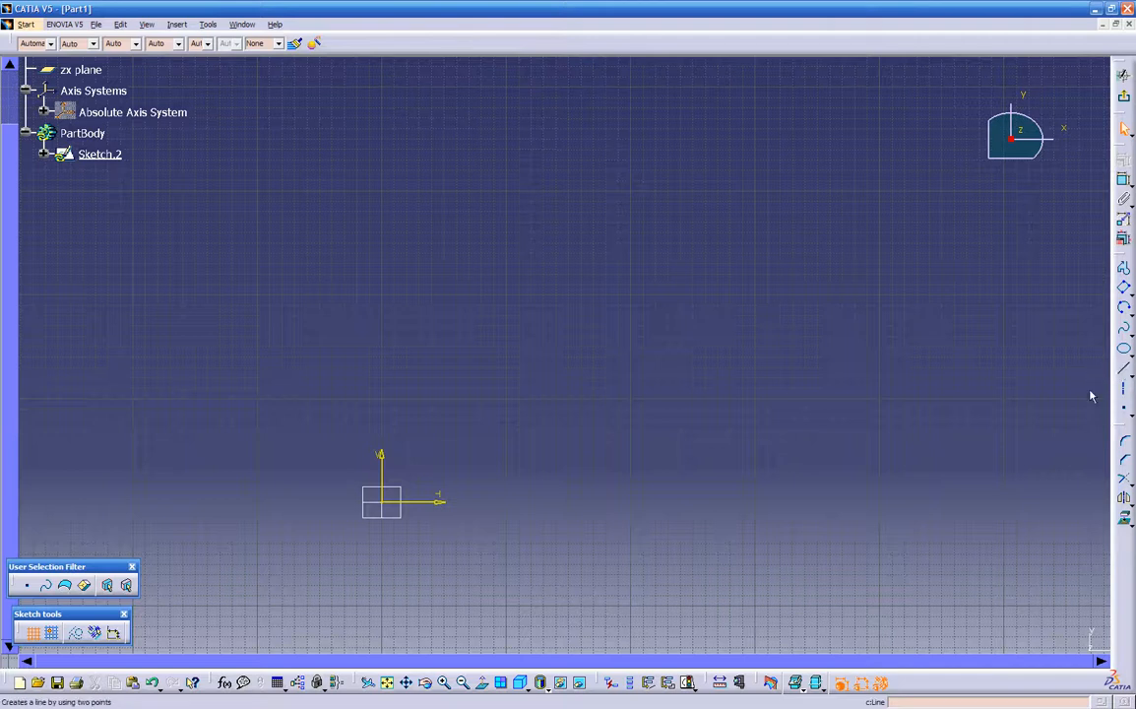
- Sketch a single long slanted line above and to the right of the origin
click(1126, 370)
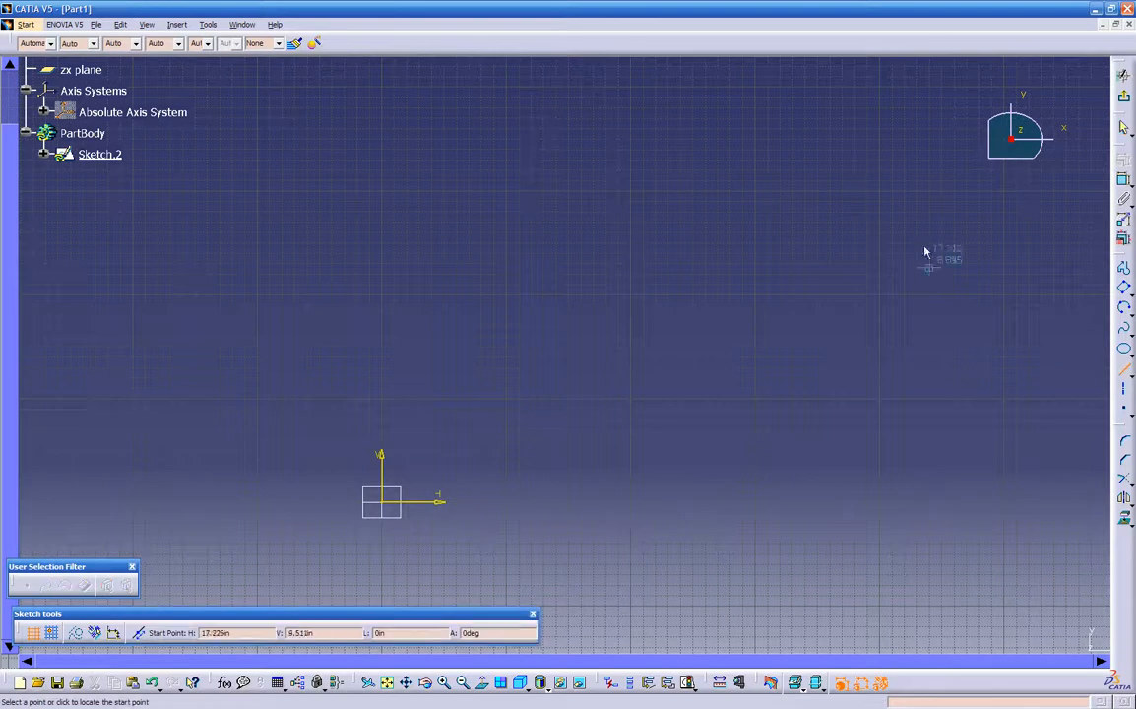
click(844, 144)
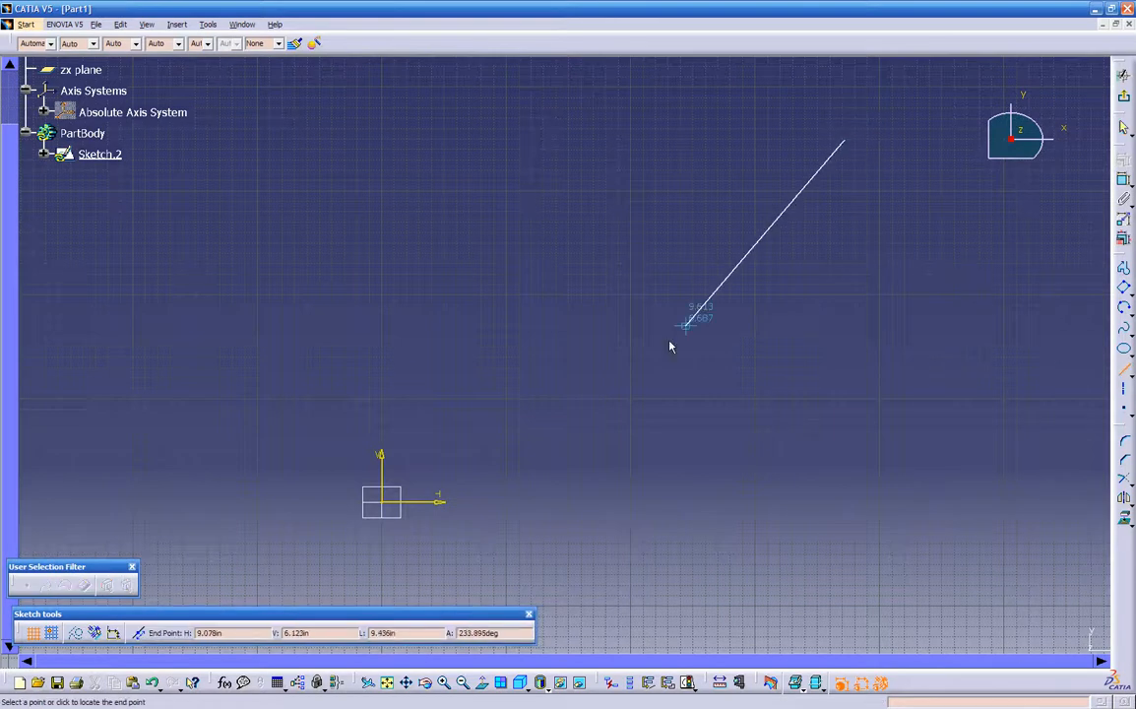
click(619, 376)
click(906, 371)
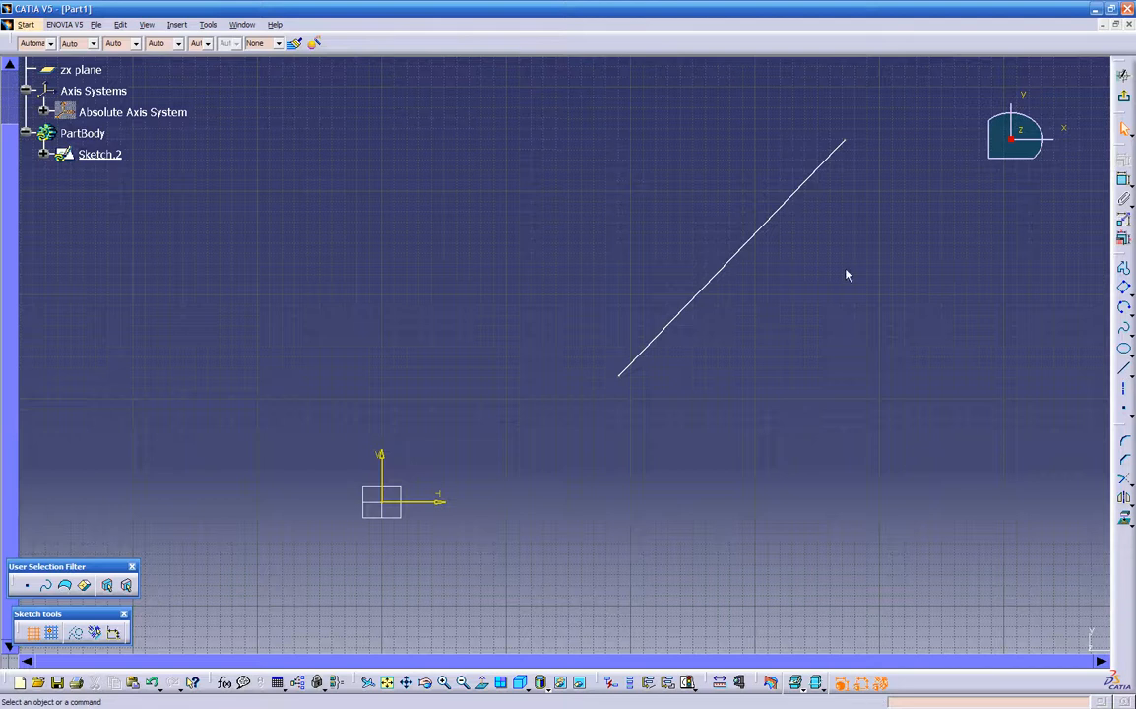
- Sketch a vertical line at the far right and a shorter slanted line between it and the long slanted line
click(1126, 374)
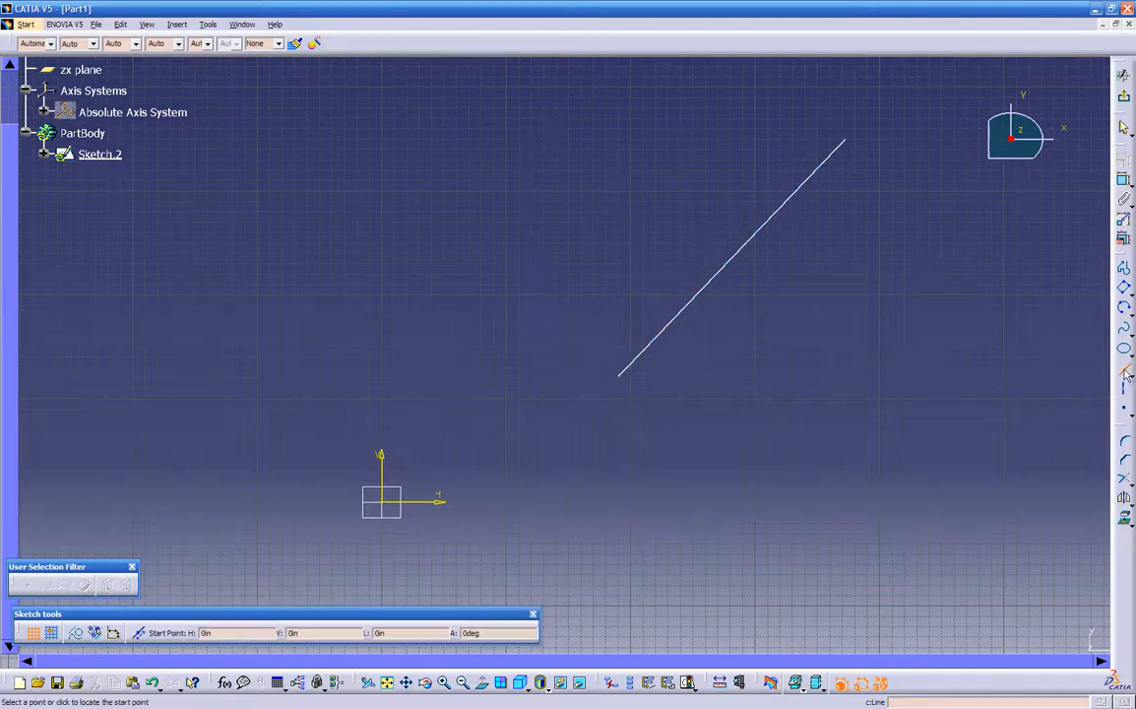
click(1005, 329)
click(1005, 479)
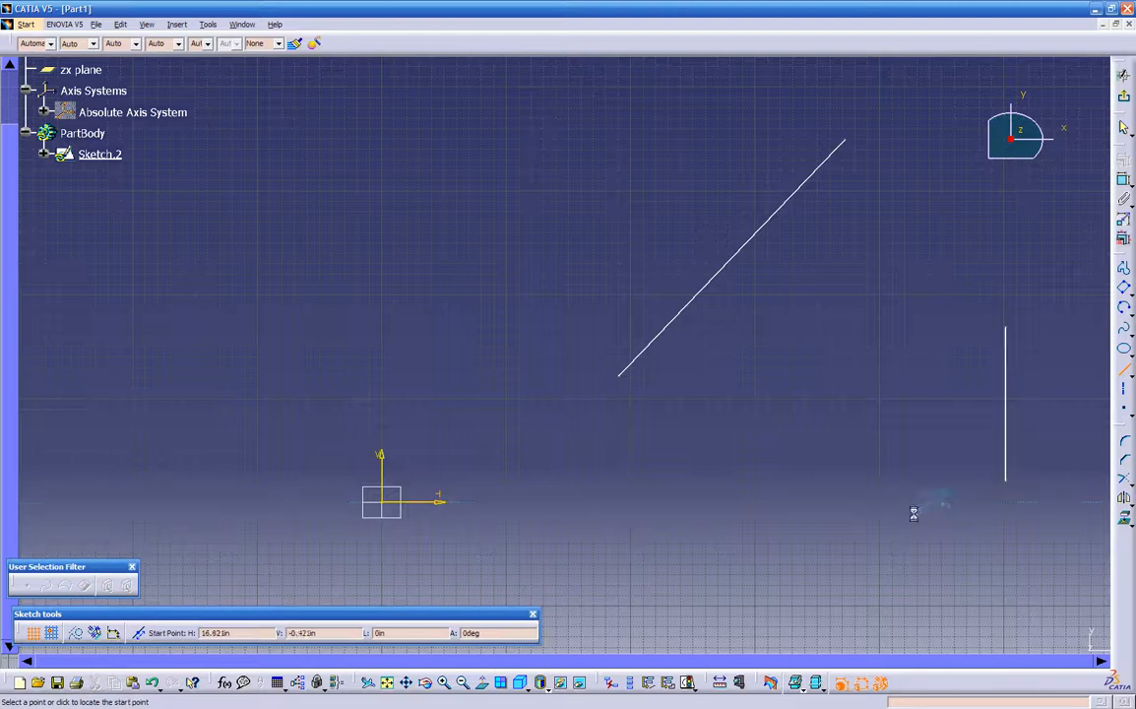
click(876, 352)
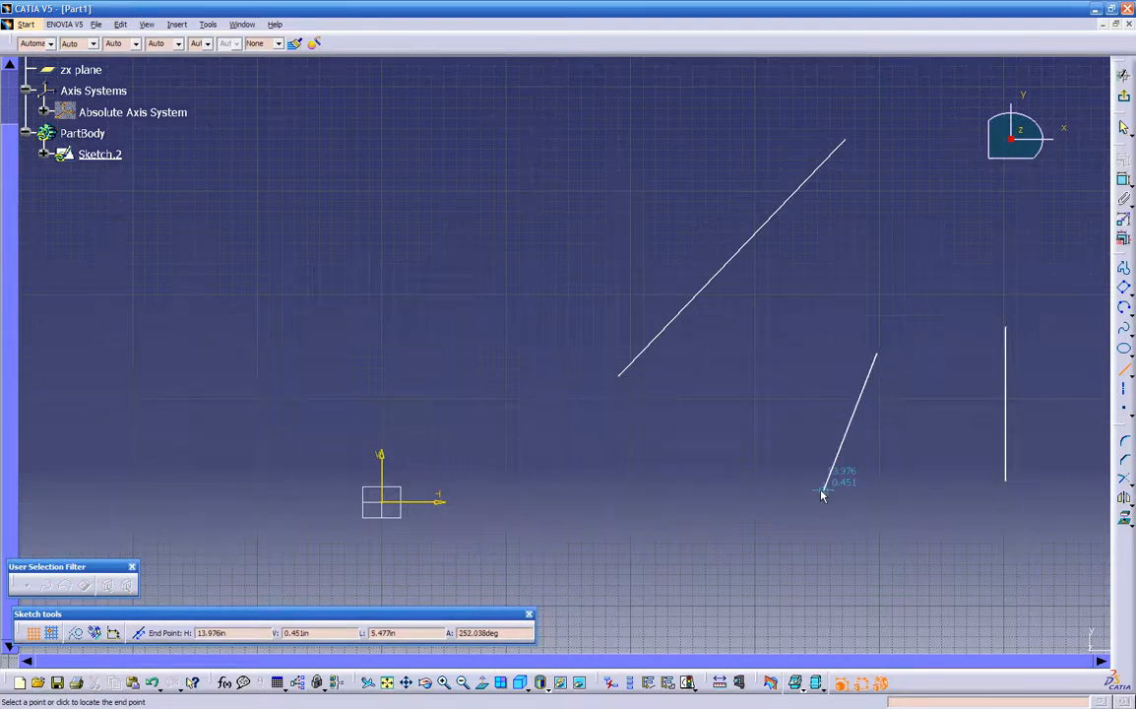
click(788, 488)
- Sketch a line rising rightward above the origin and a line descending across the horizontal axis just right of the origin
click(1125, 374)
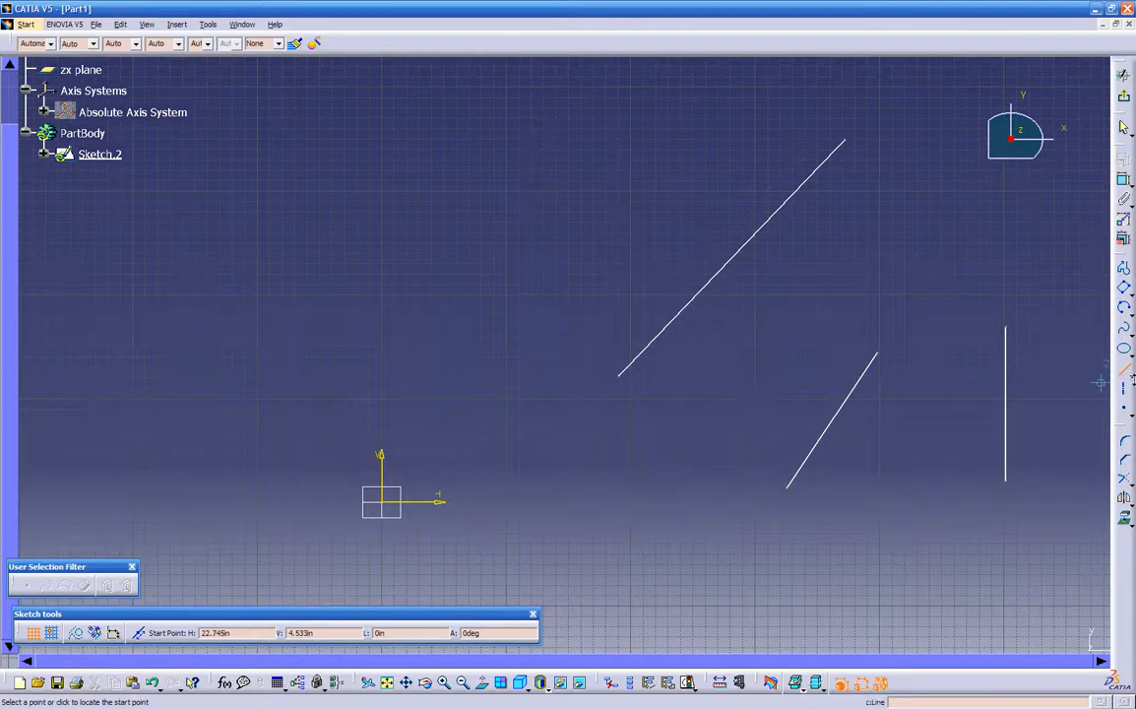
click(512, 185)
click(350, 275)
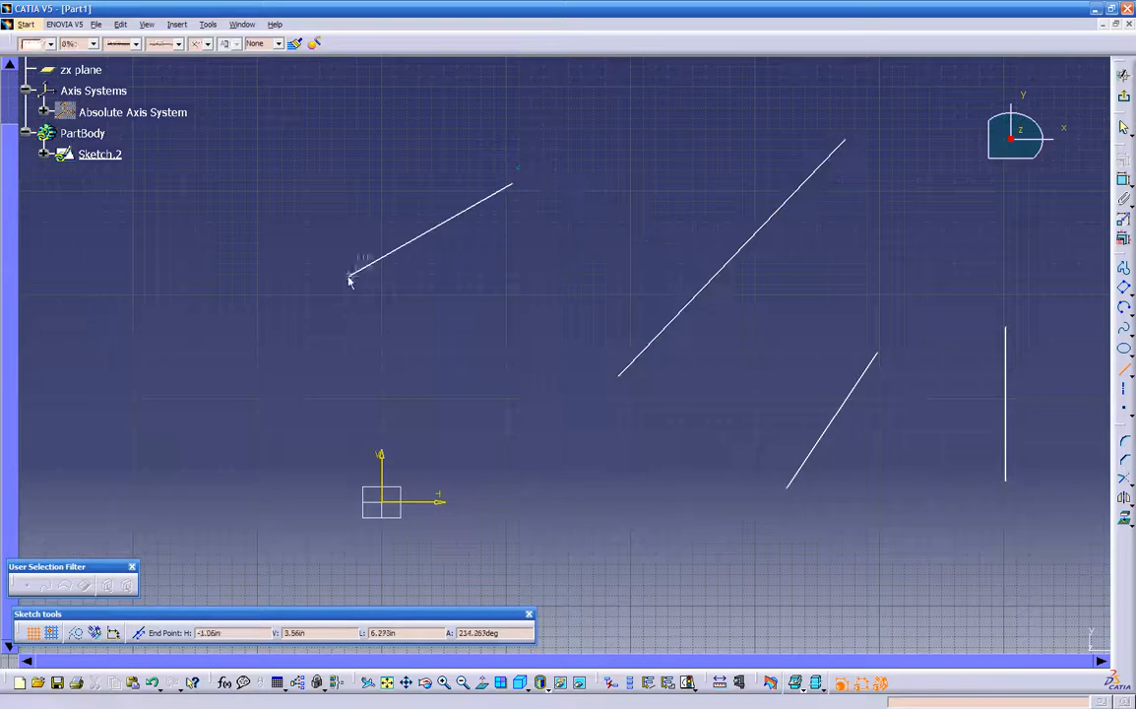
click(407, 351)
click(559, 534)
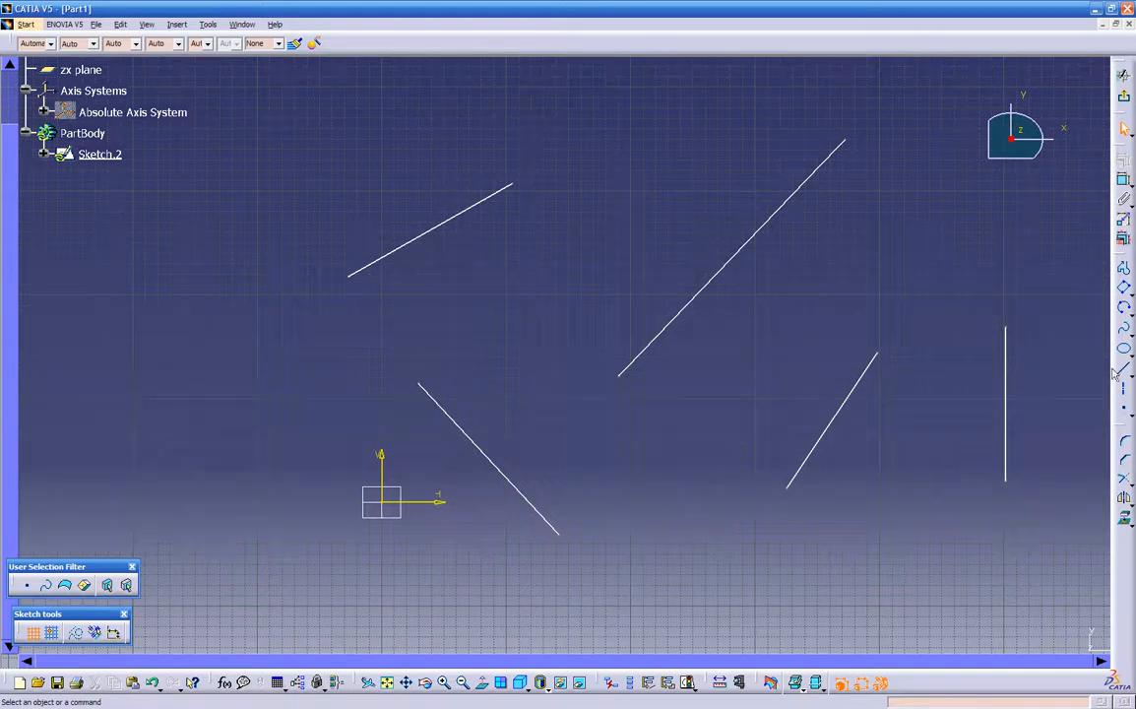
- Sketch a gently sloped line below and right of the origin, and a steeper rising line beneath it
click(944, 578)
click(710, 625)
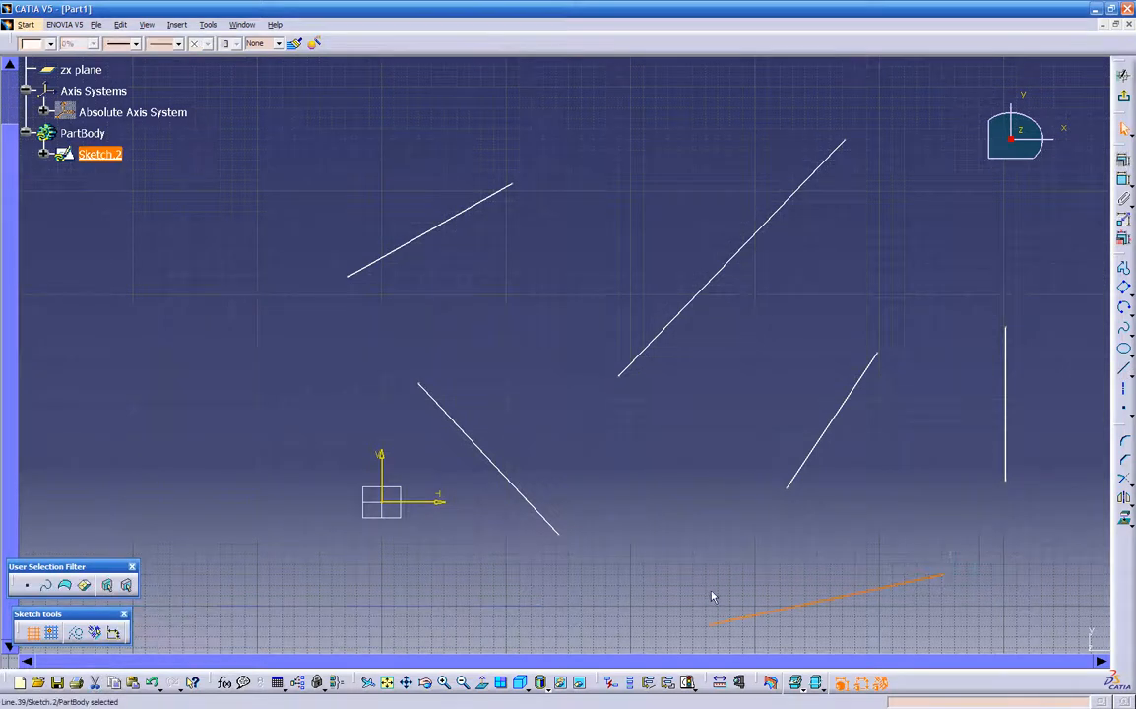
click(1126, 375)
middle_drag(779, 507, 811, 229)
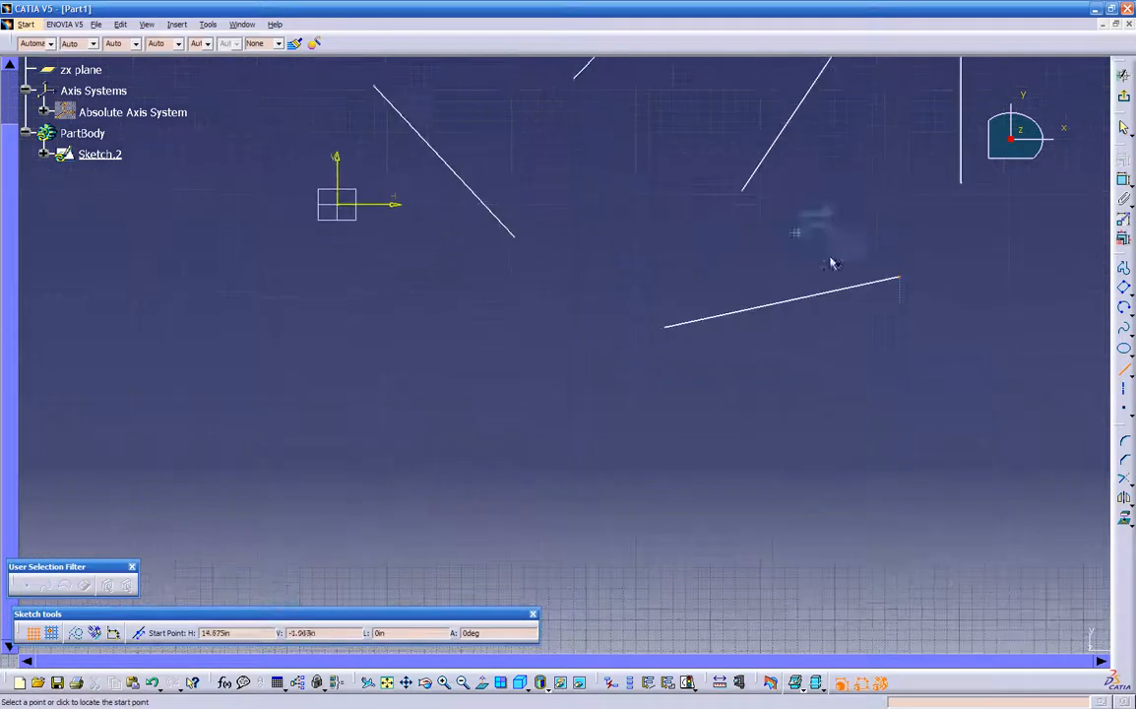
click(923, 341)
click(643, 486)
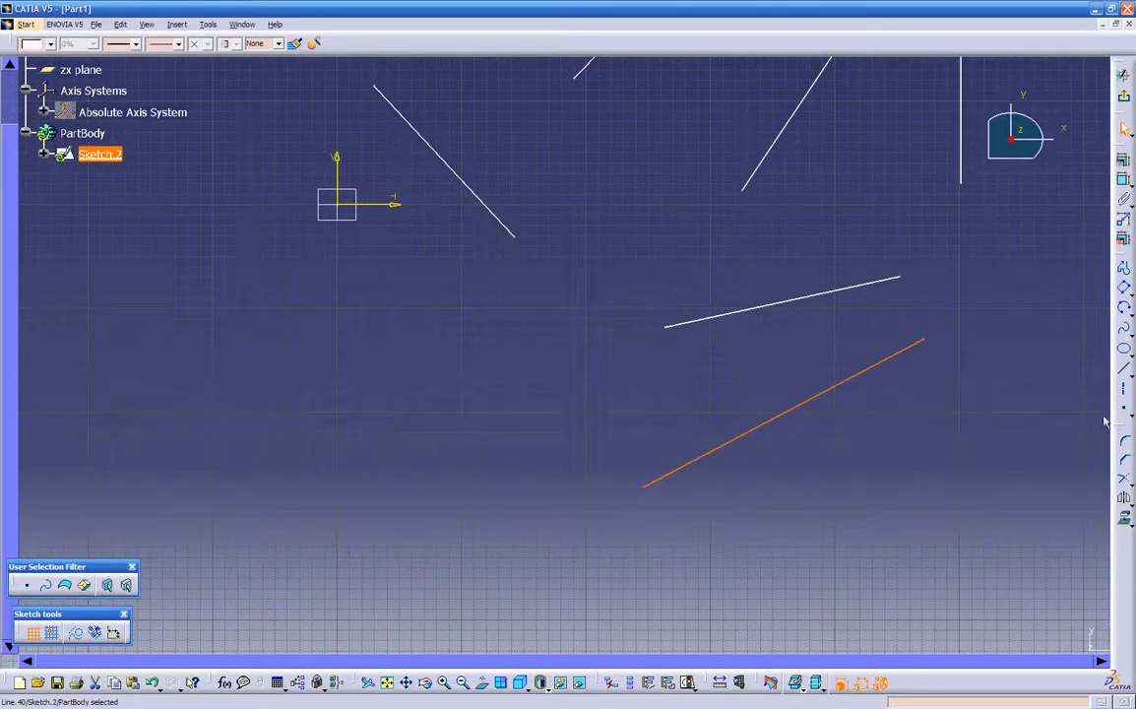
- Sketch three more lines in succession around the lowest slanted line: one to its right, one to its lower left, and one crossing it
click(1125, 371)
click(1037, 399)
click(899, 511)
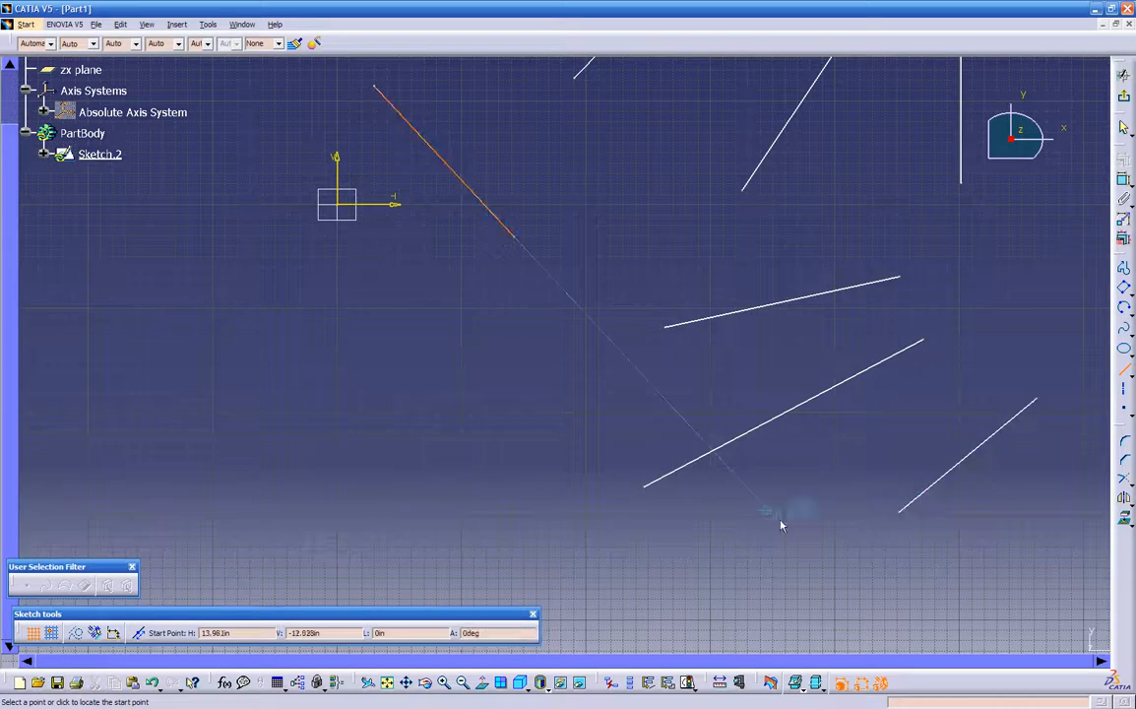
click(568, 453)
click(676, 589)
middle_drag(789, 525, 736, 633)
key(Escape)
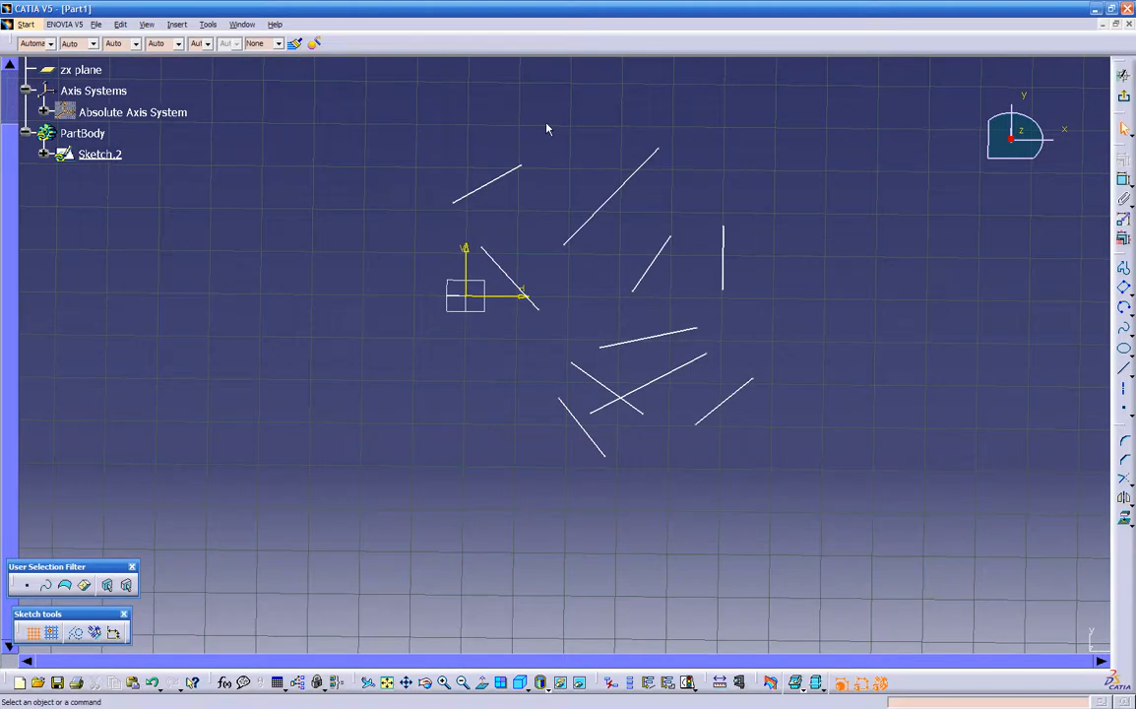
- Delete all the lines from the sketch
drag(542, 121, 862, 549)
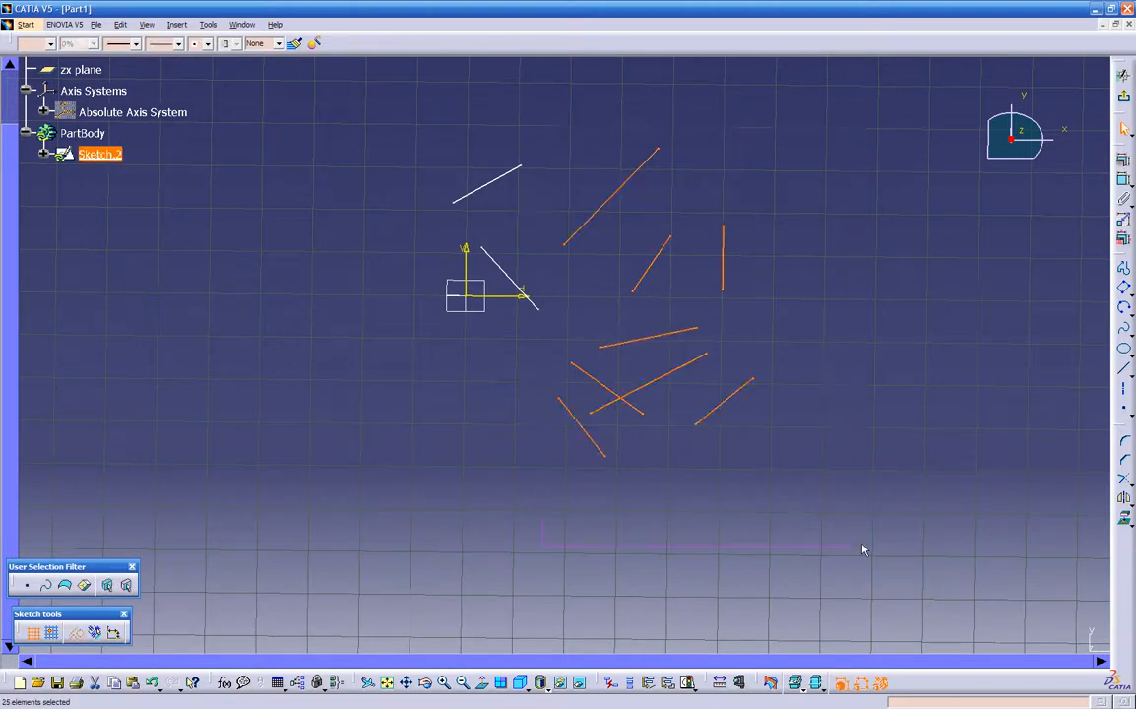
key(Delete)
click(493, 182)
key(Delete)
click(519, 283)
key(Delete)
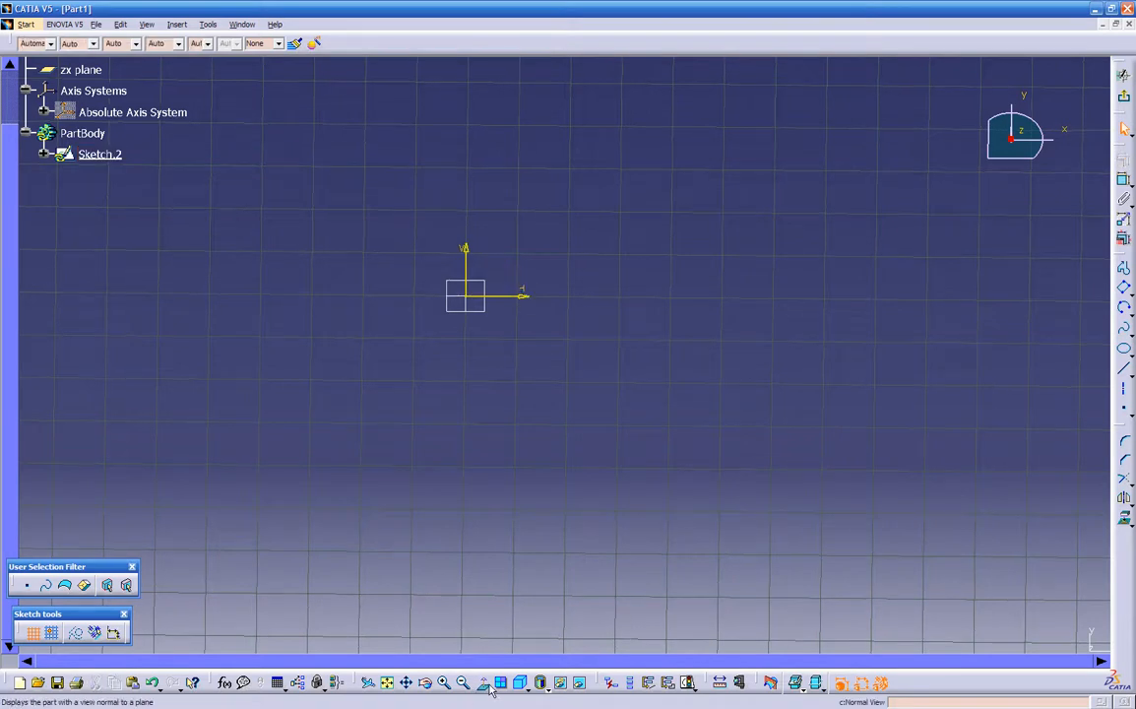
- Sketch a slanted line directly above the origin, rising to the right, using the Line tool
mouse_move(547, 502)
middle_down()
mouse_move(560, 454)
mouse_move(647, 326)
mouse_move(568, 352)
mouse_move(641, 554)
mouse_move(657, 530)
mouse_move(915, 441)
middle_up()
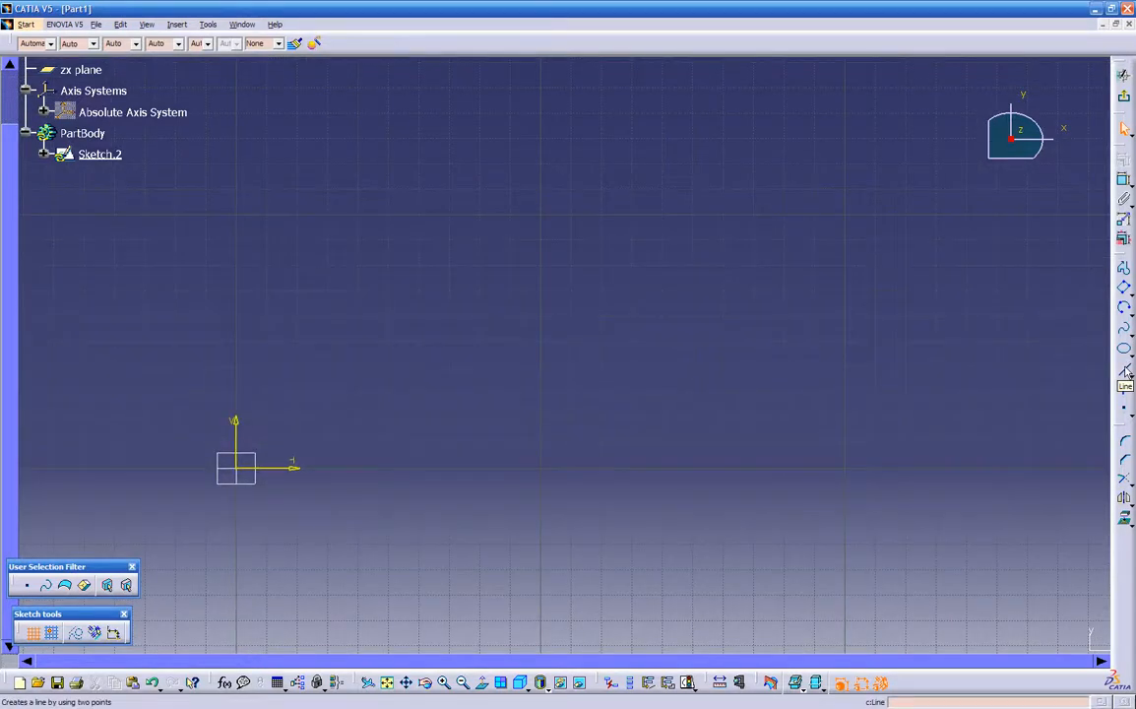
click(1126, 369)
click(423, 115)
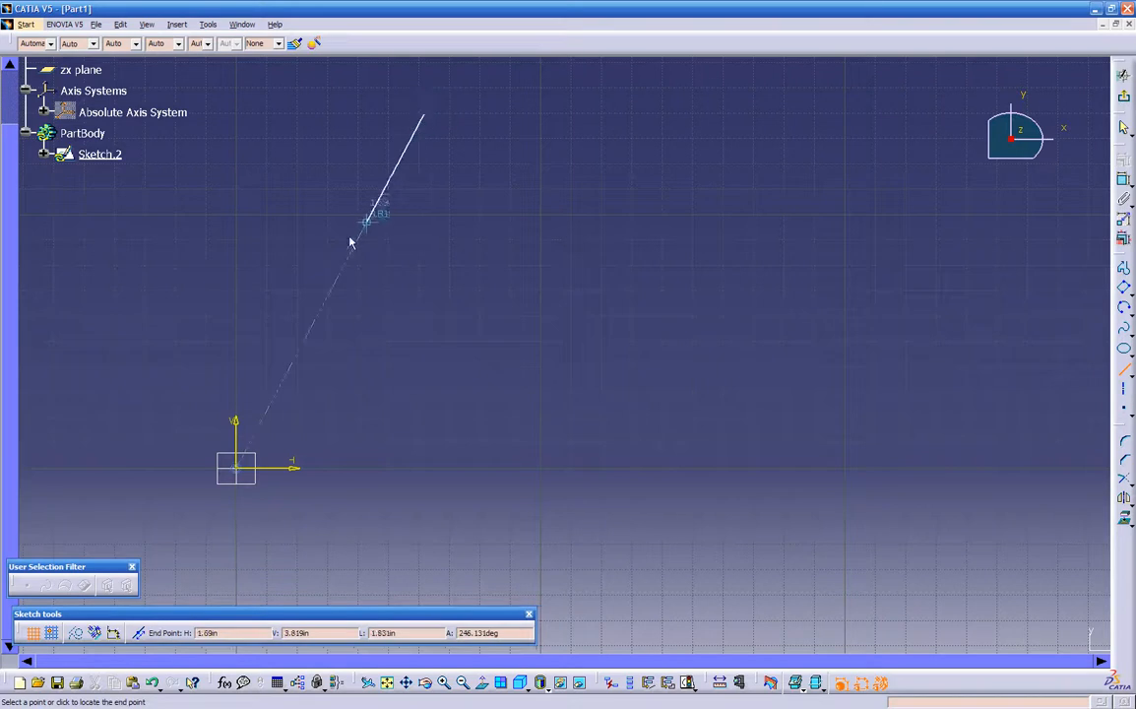
click(234, 279)
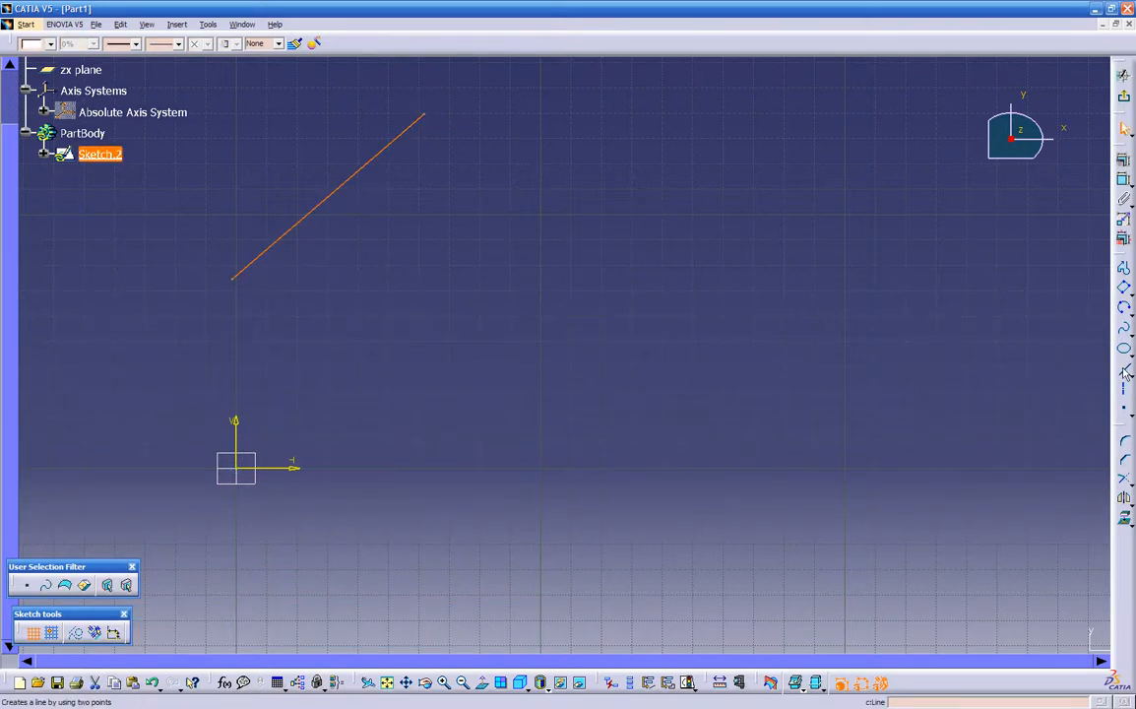
click(523, 306)
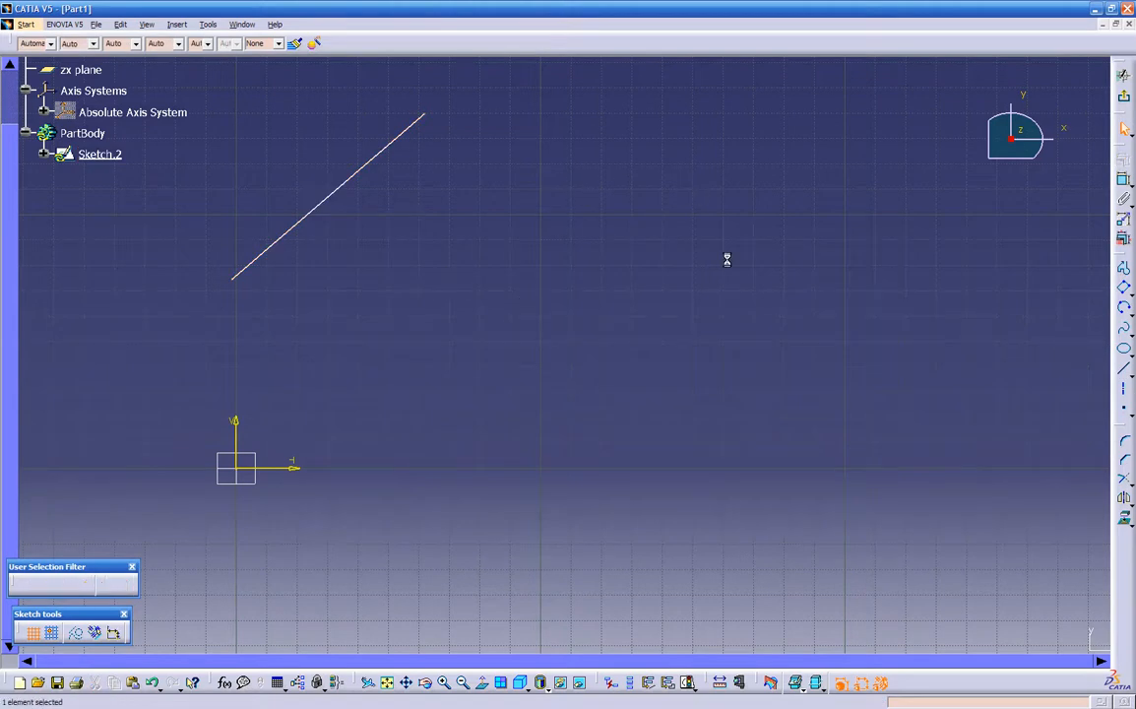
- Sketch two more similarly slanted lines side by side to the right of the first one
click(1126, 372)
click(541, 113)
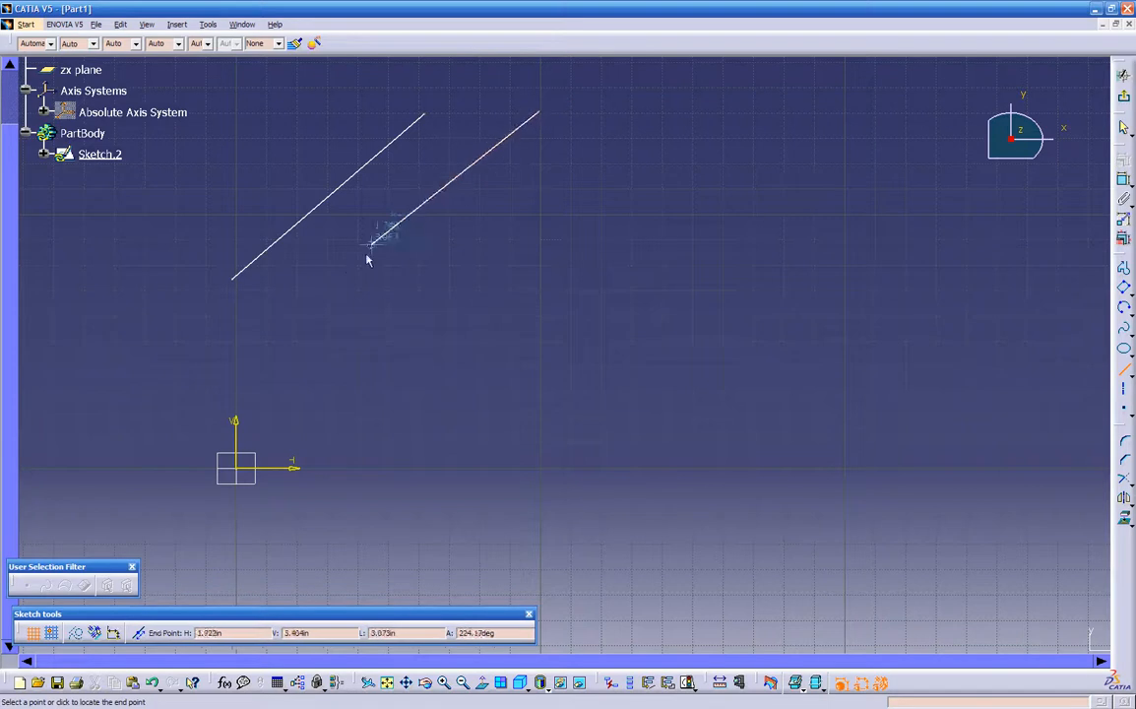
click(352, 263)
click(804, 286)
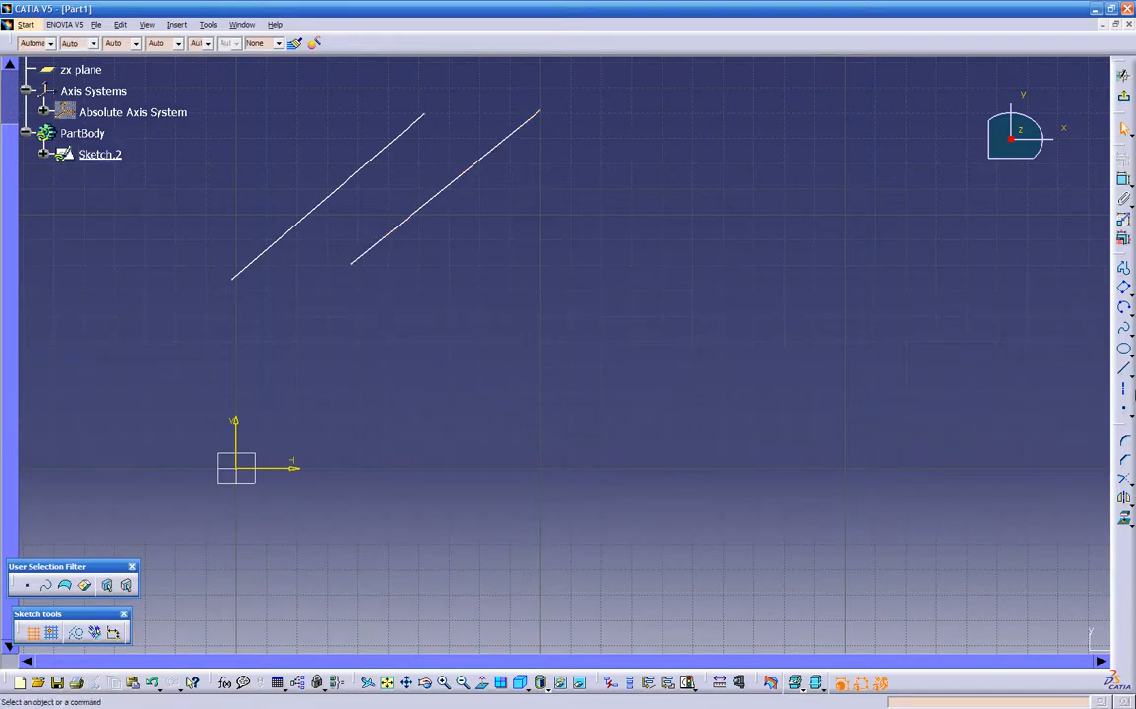
click(1123, 367)
click(440, 248)
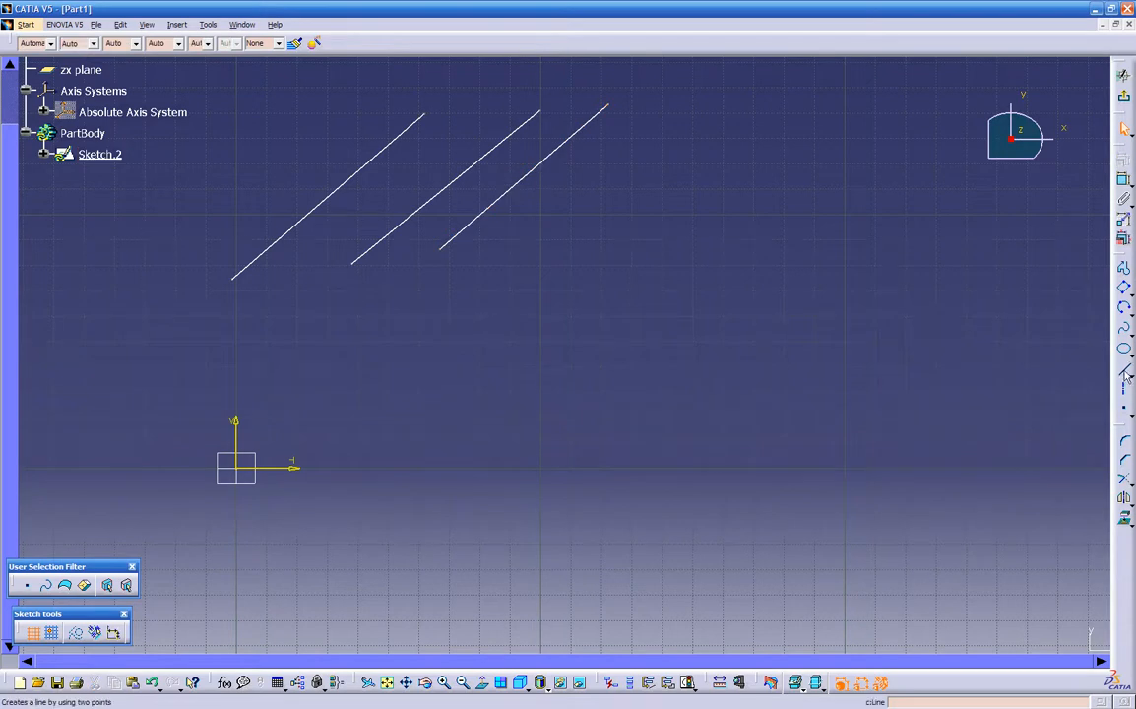
- Sketch three separate lines in one repeated Line command: one gently rising, one descending below it, and one steep at the far right
click(1123, 368)
click(816, 180)
click(580, 259)
click(516, 364)
click(612, 462)
click(897, 405)
click(941, 222)
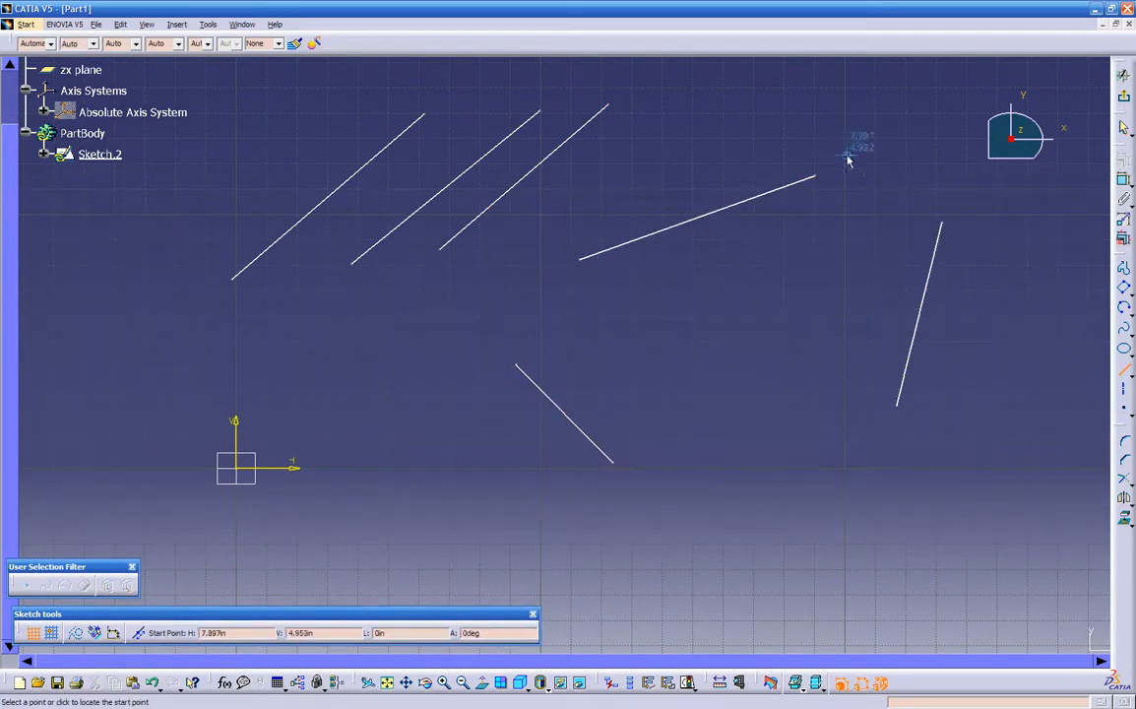
key(Escape)
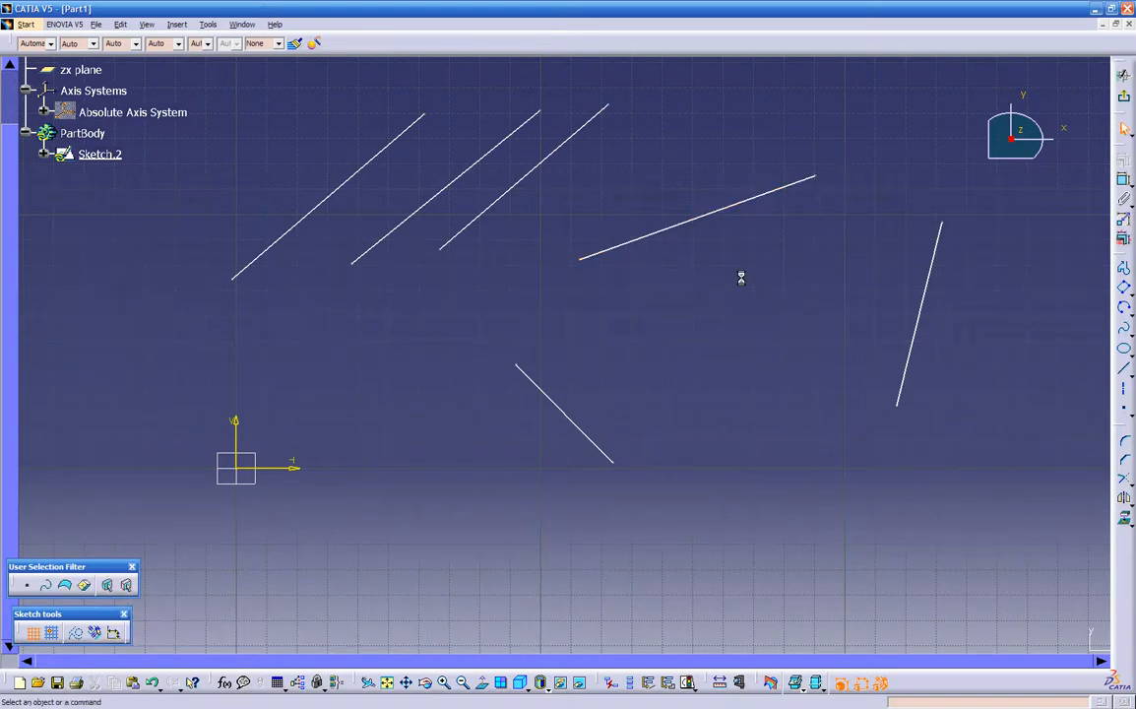
- Delete all six sketched lines, clearing the sketch
ctrl+middle_drag(440, 128, 424, 150)
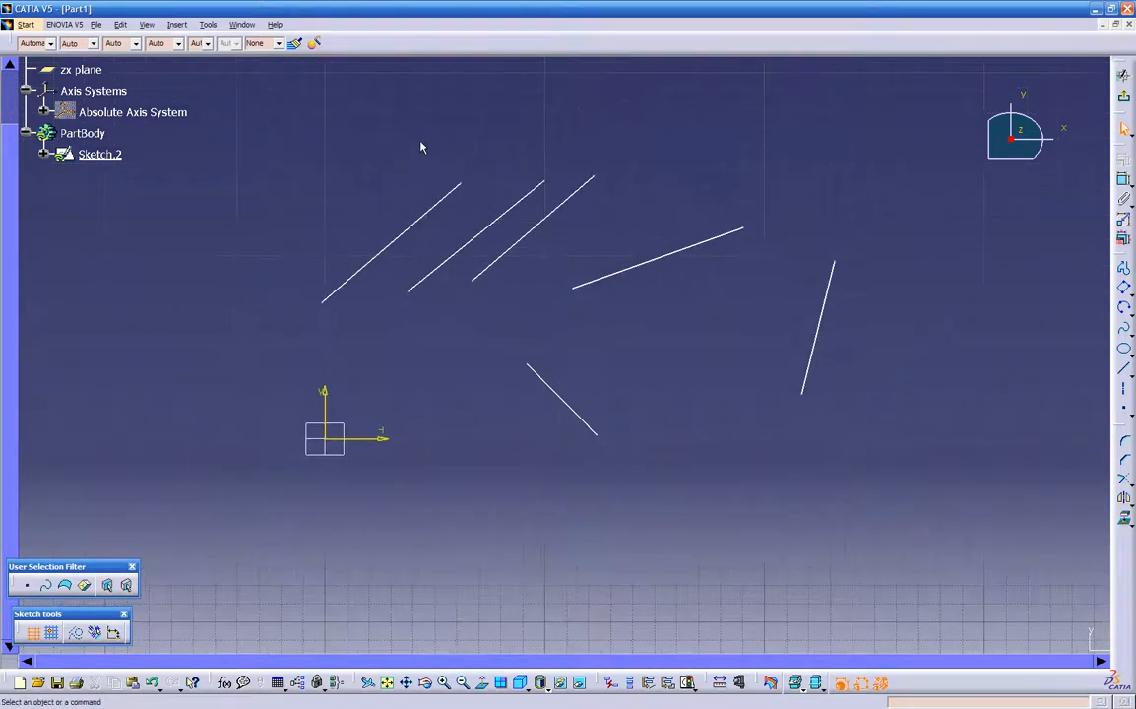
mouse_move(272, 116)
mouse_down()
mouse_move(720, 327)
mouse_move(896, 340)
mouse_up()
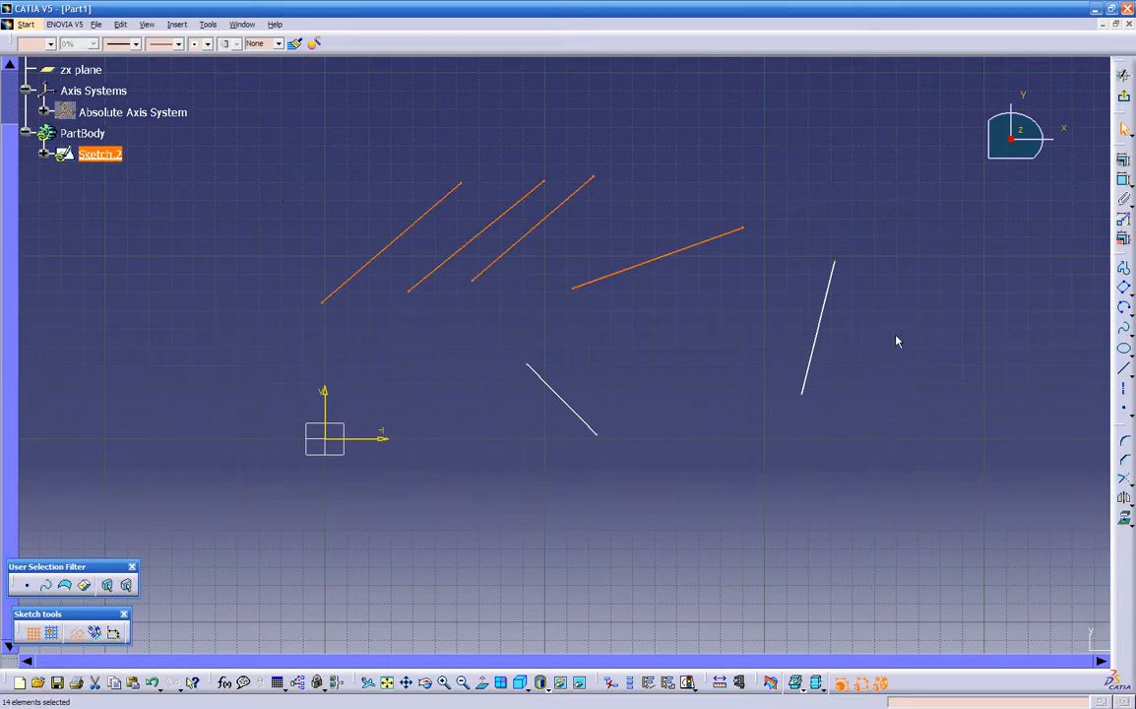
key(Delete)
click(572, 409)
key(Delete)
- Draw a vertical Axis line to the right of the origin, and delete it
ctrl+middle_drag(700, 451, 757, 388)
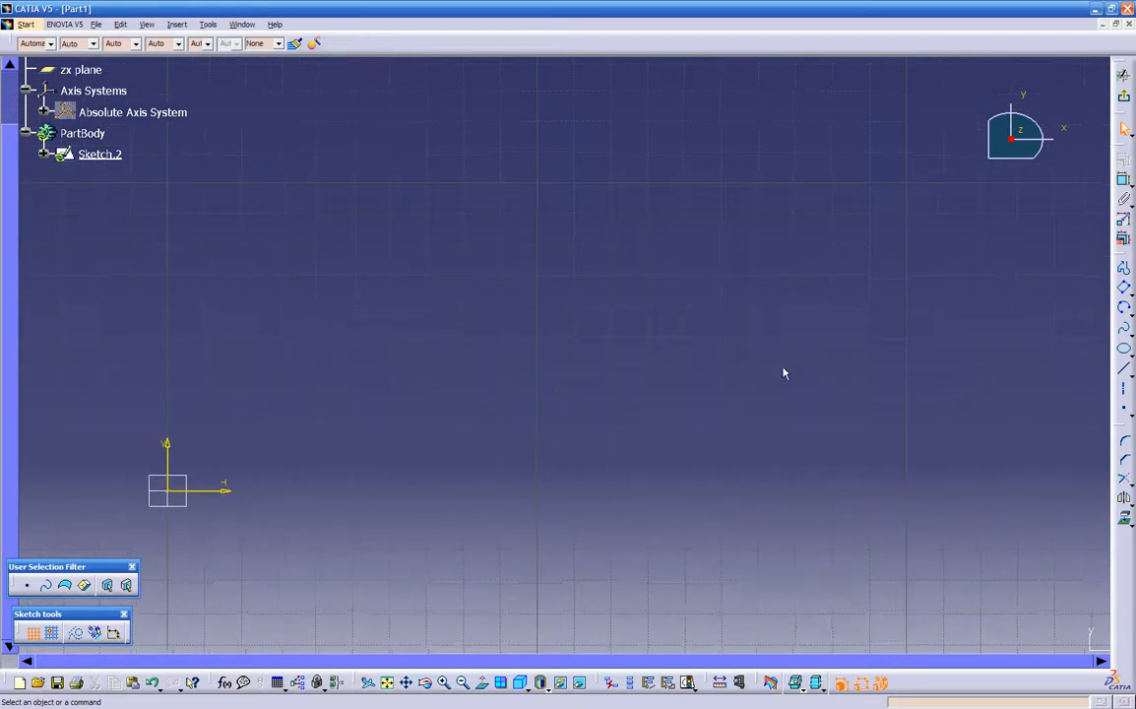
click(1124, 392)
click(591, 131)
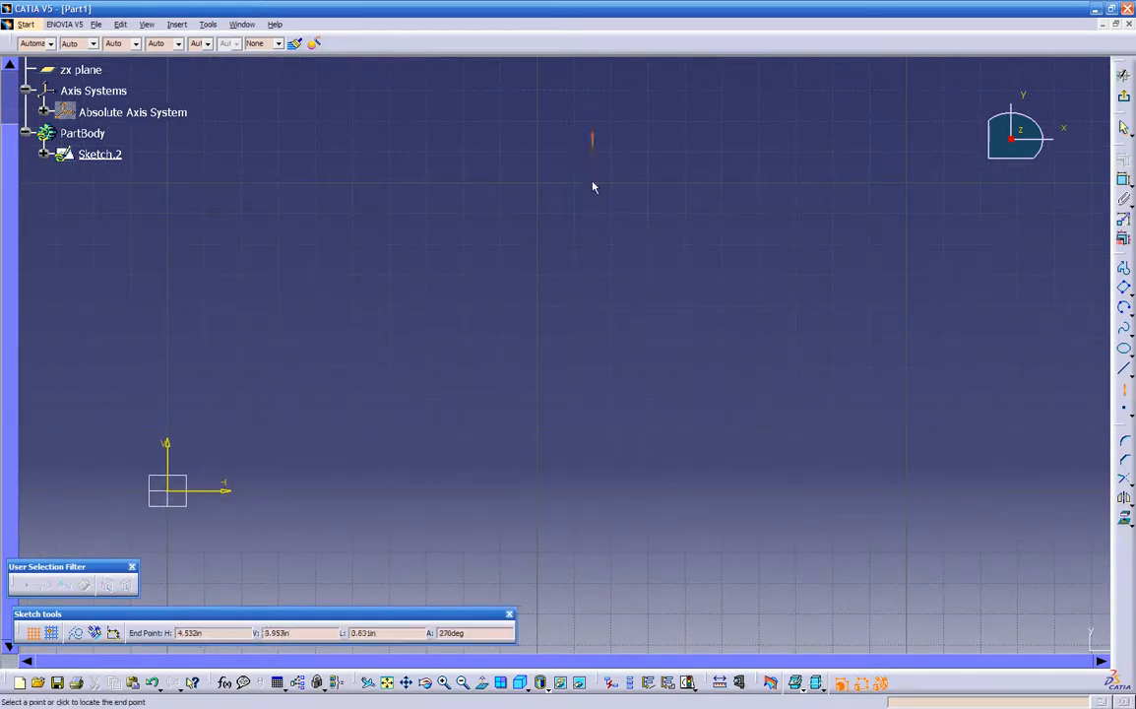
click(593, 497)
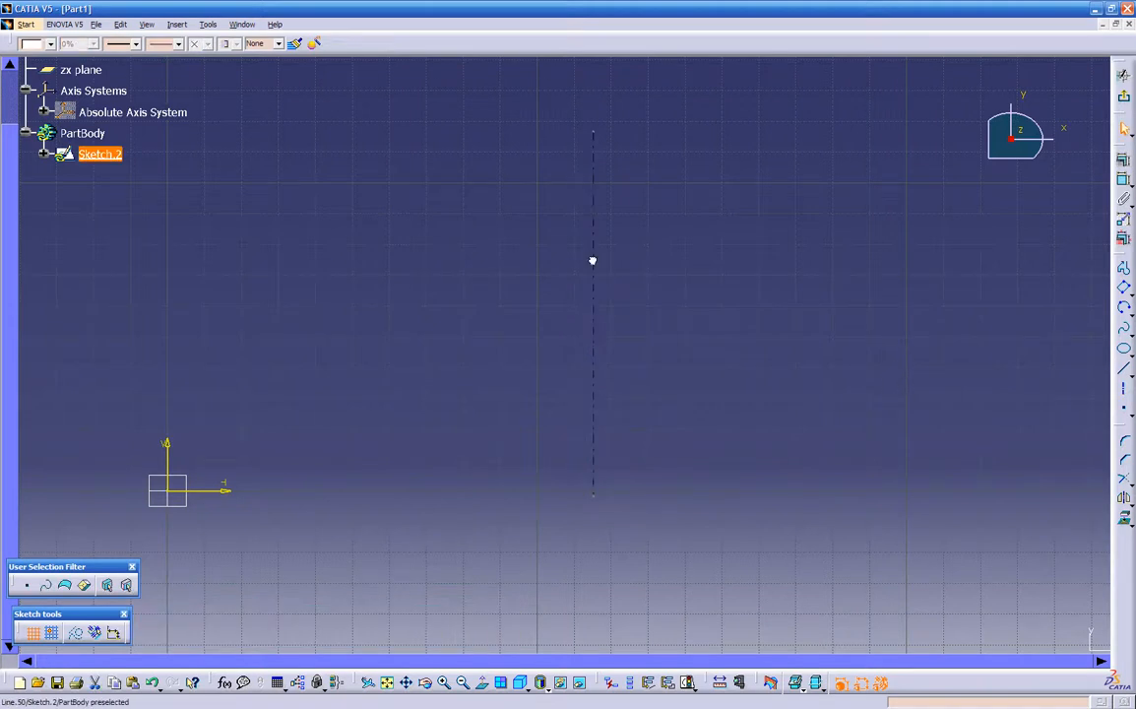
key(Delete)
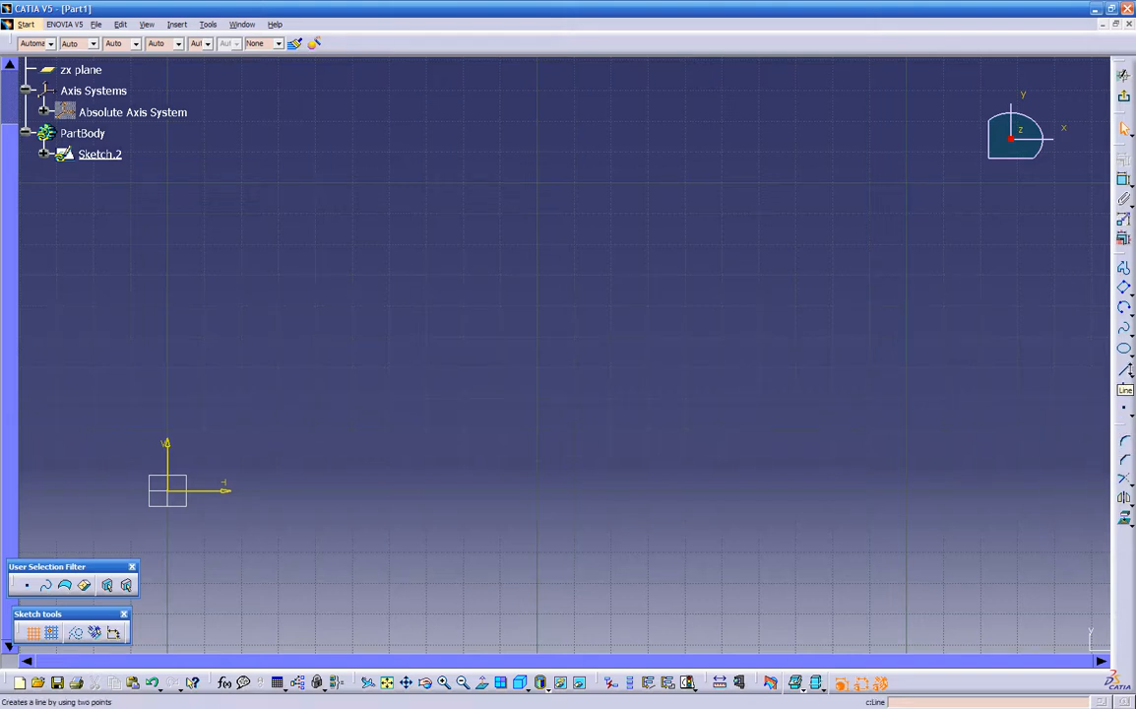
- Sketch two unconnected lines: one rising rightward above the origin and one descending steeply to its right
double_click(1125, 372)
click(629, 152)
click(352, 355)
click(726, 210)
click(814, 532)
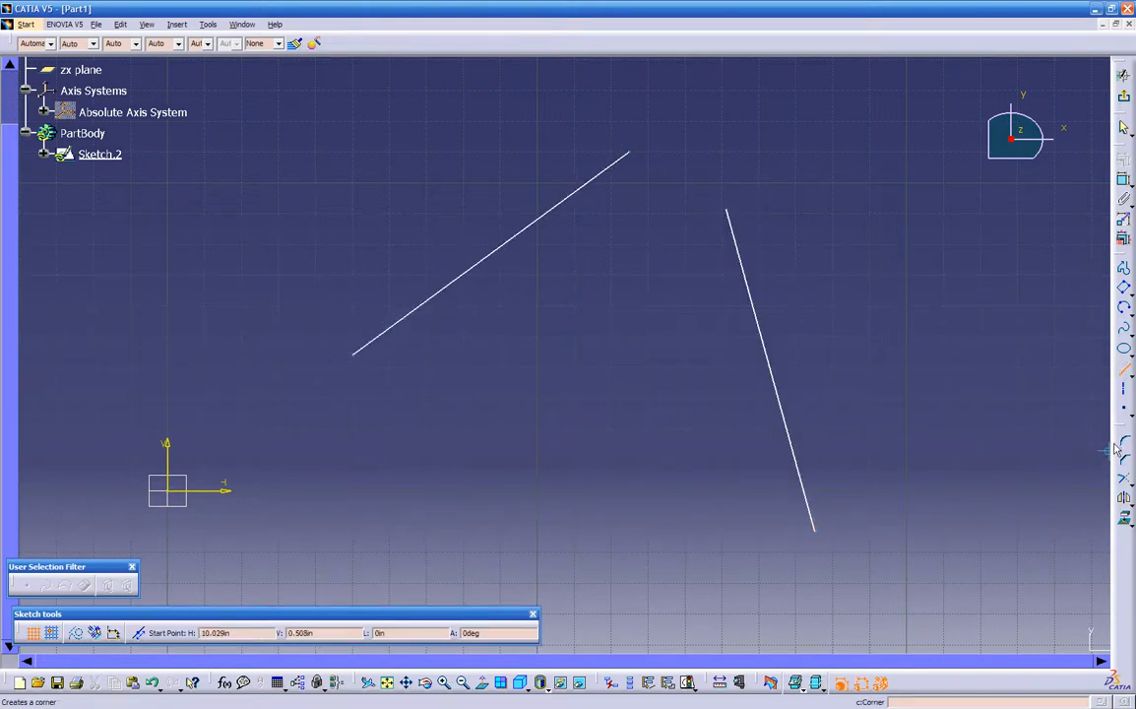
key(Escape)
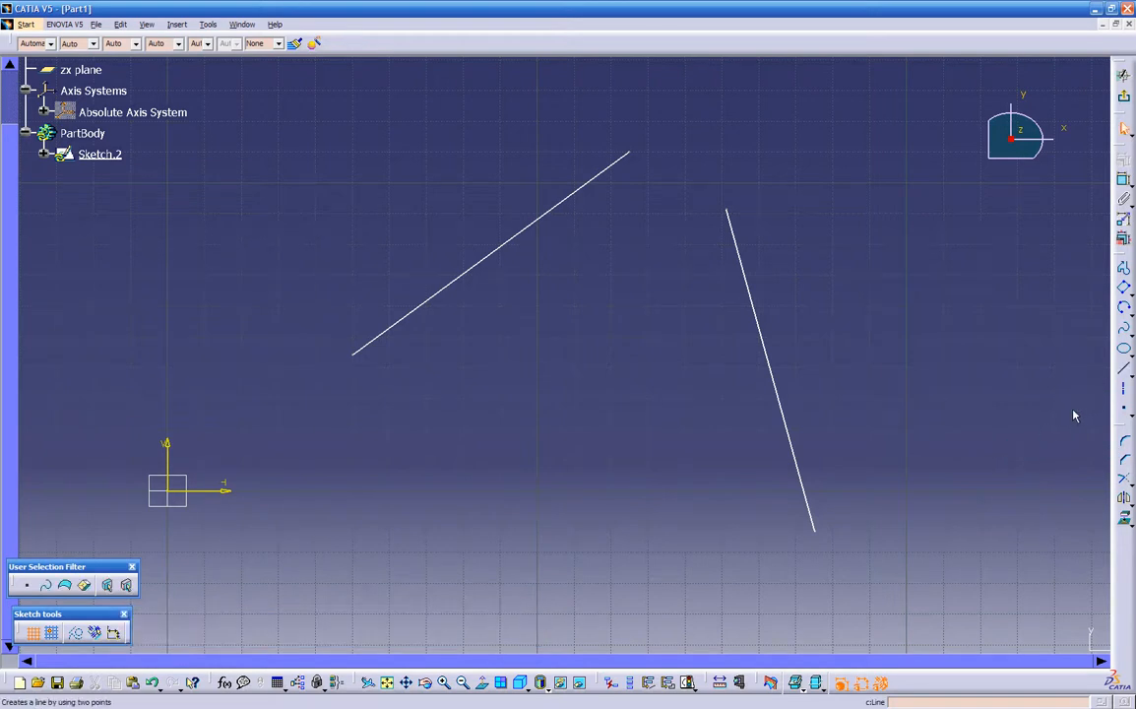
- Try a corner with a 0.25 in radius between the two sketched lines, and undo it
click(1125, 445)
click(764, 337)
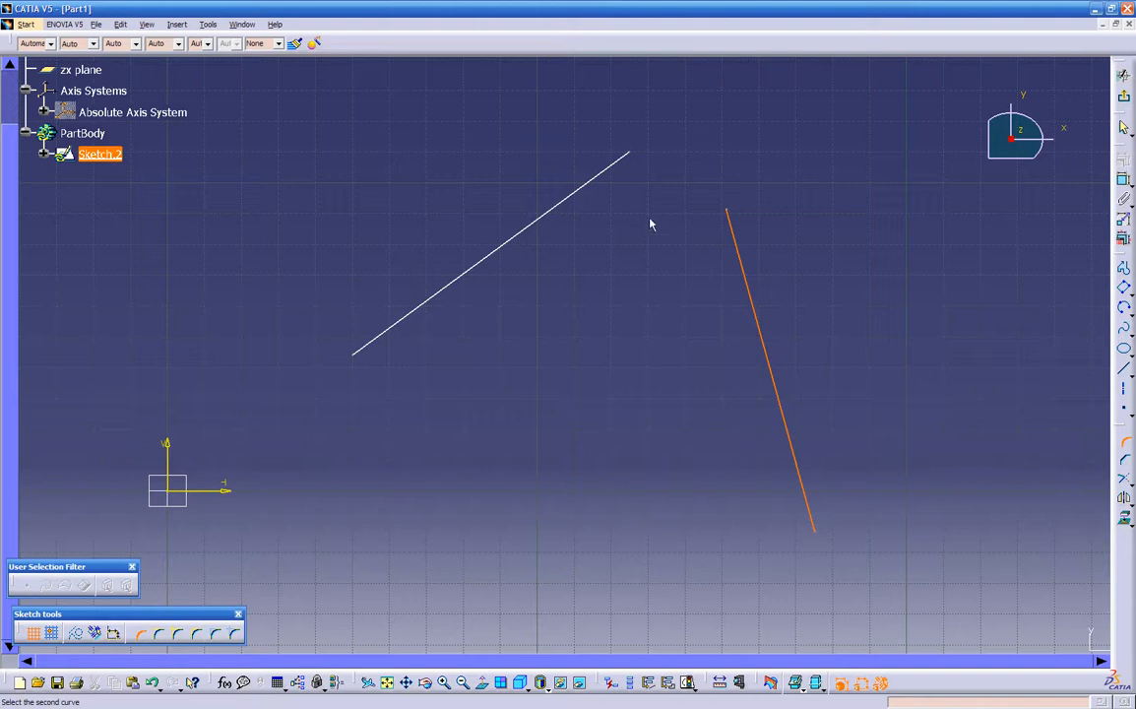
click(605, 182)
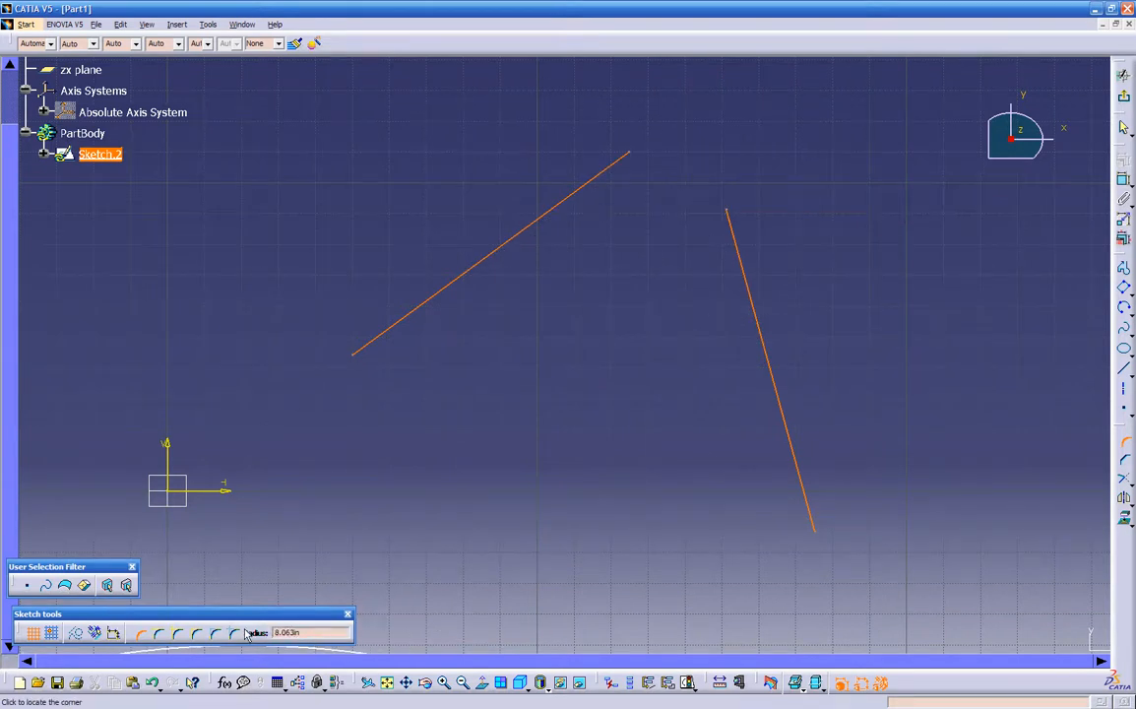
mouse_move(253, 620)
mouse_down()
mouse_move(246, 566)
mouse_move(530, 350)
mouse_up()
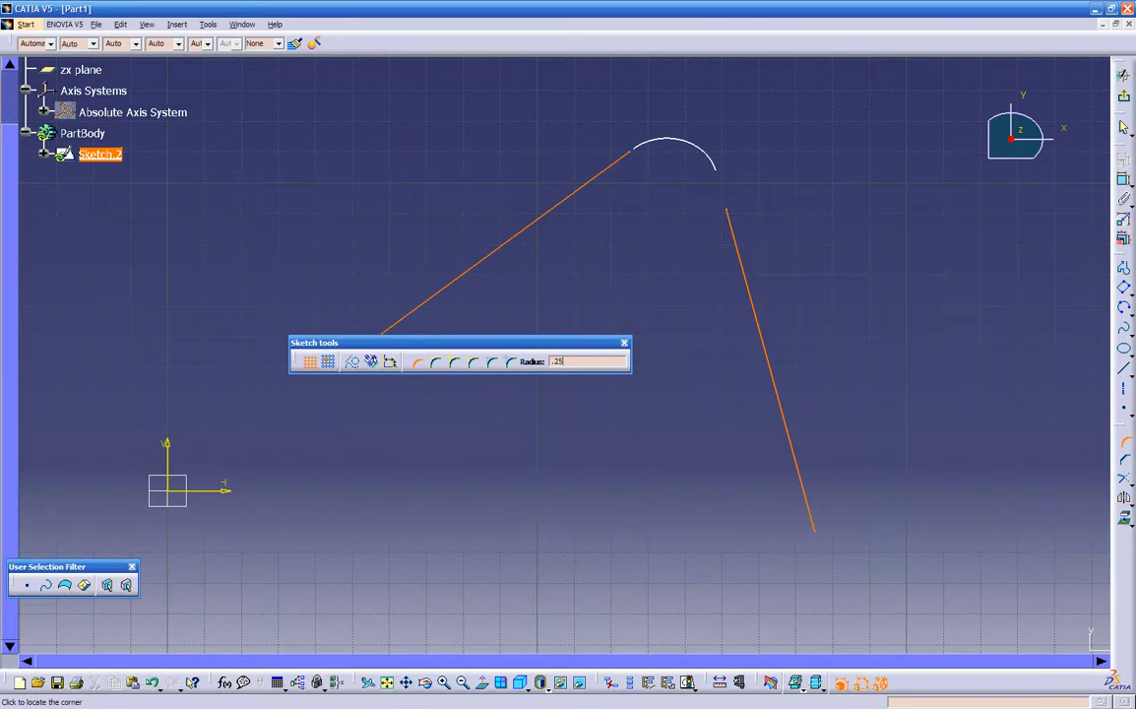
key(Return)
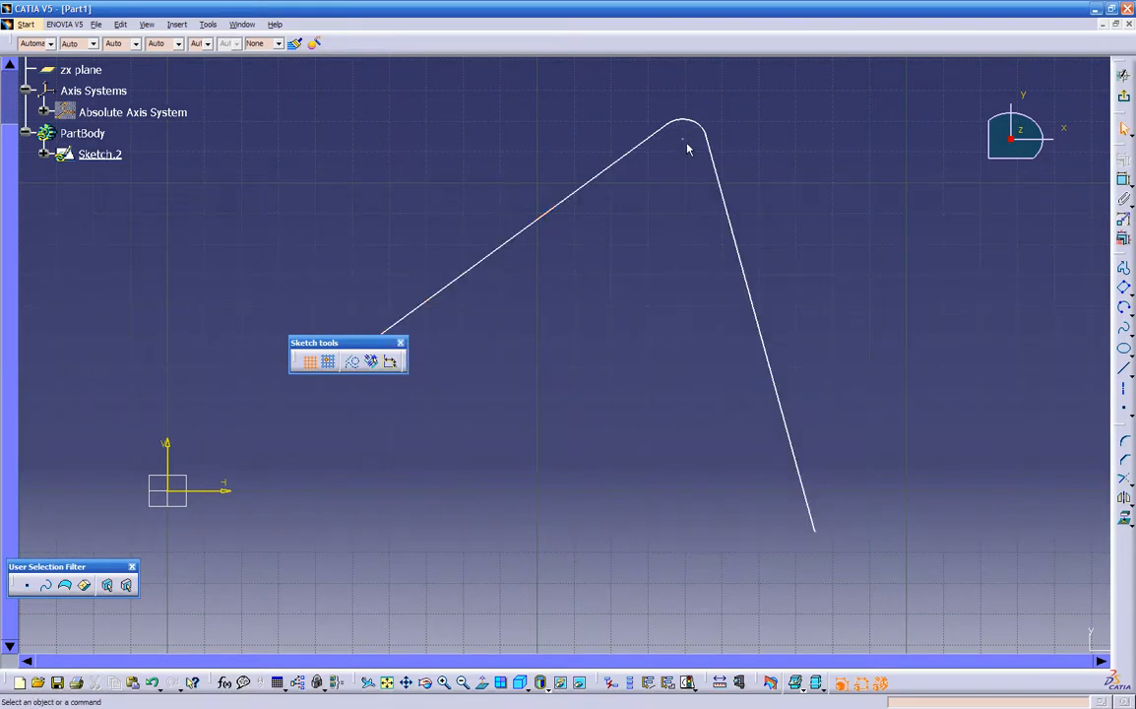
key(ctrl+z)
- Create a trimmed corner between the two lines, placed freehand with a radius of about 1.9 in
click(1126, 444)
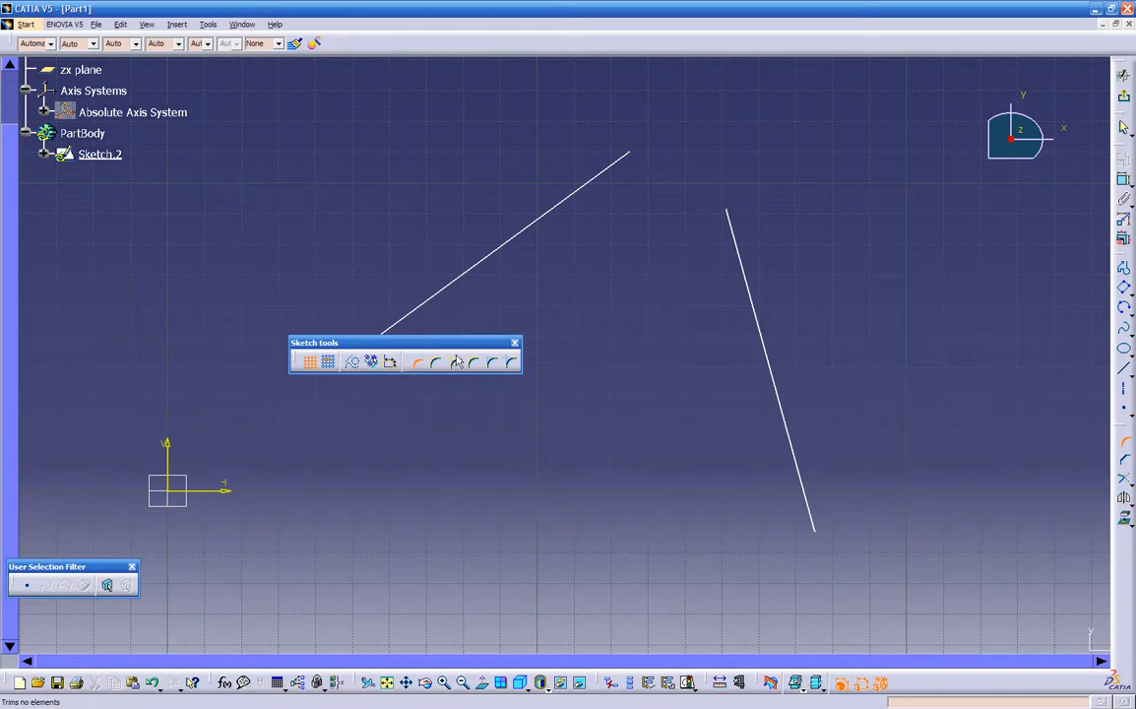
click(732, 225)
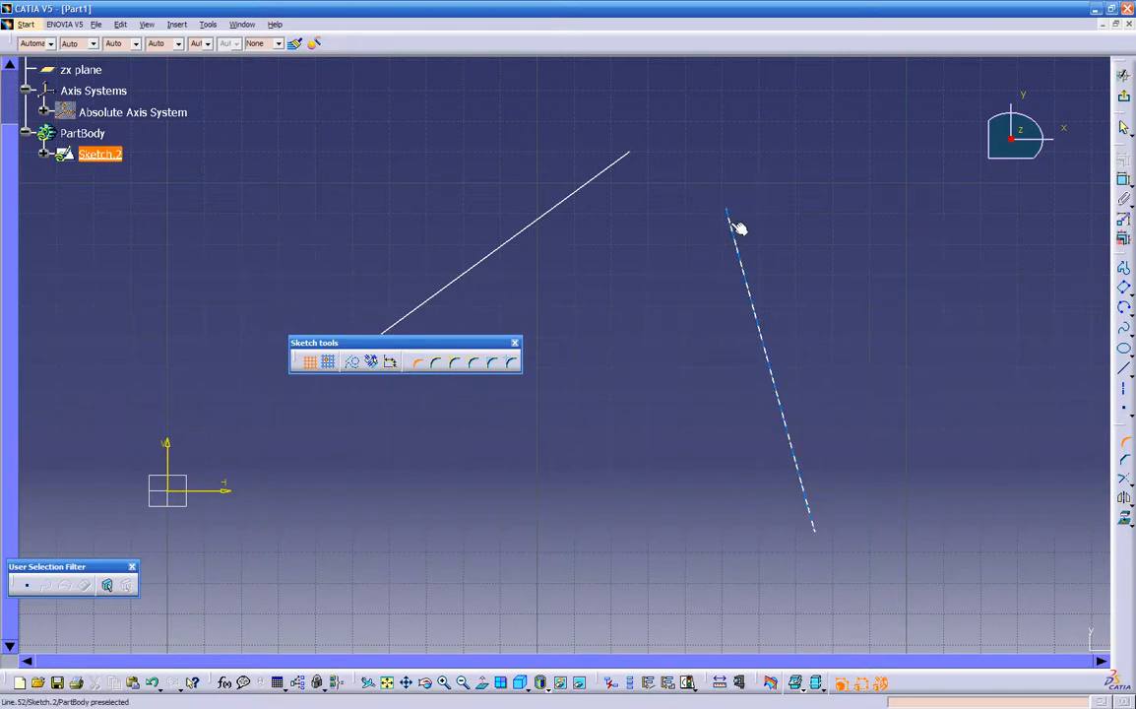
click(620, 170)
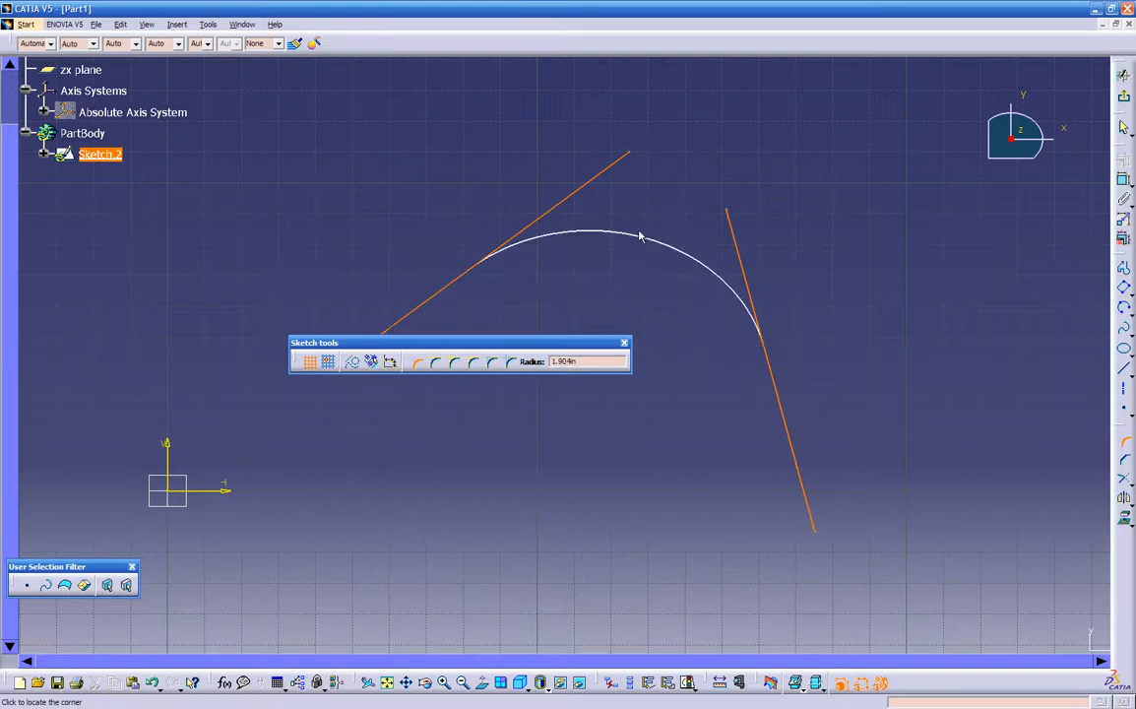
click(640, 236)
- Try setting the corner arc's radius to 0.25 in through its circle definition, and undo the change
double_click(660, 244)
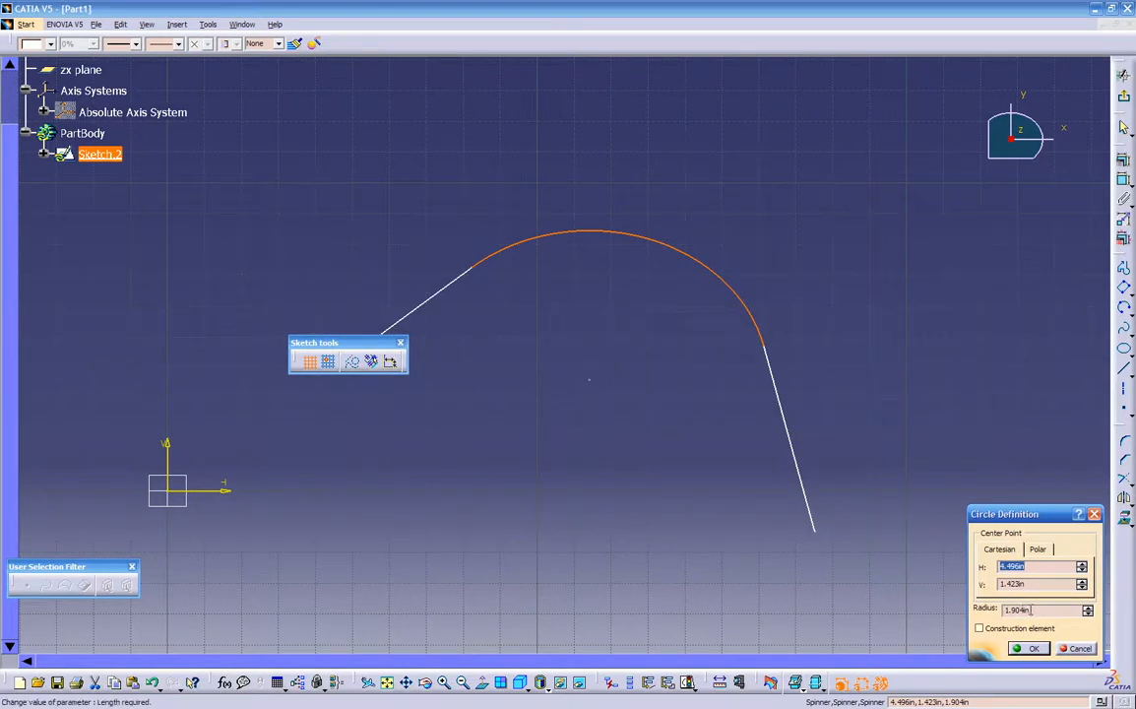
double_click(1032, 610)
text(.)
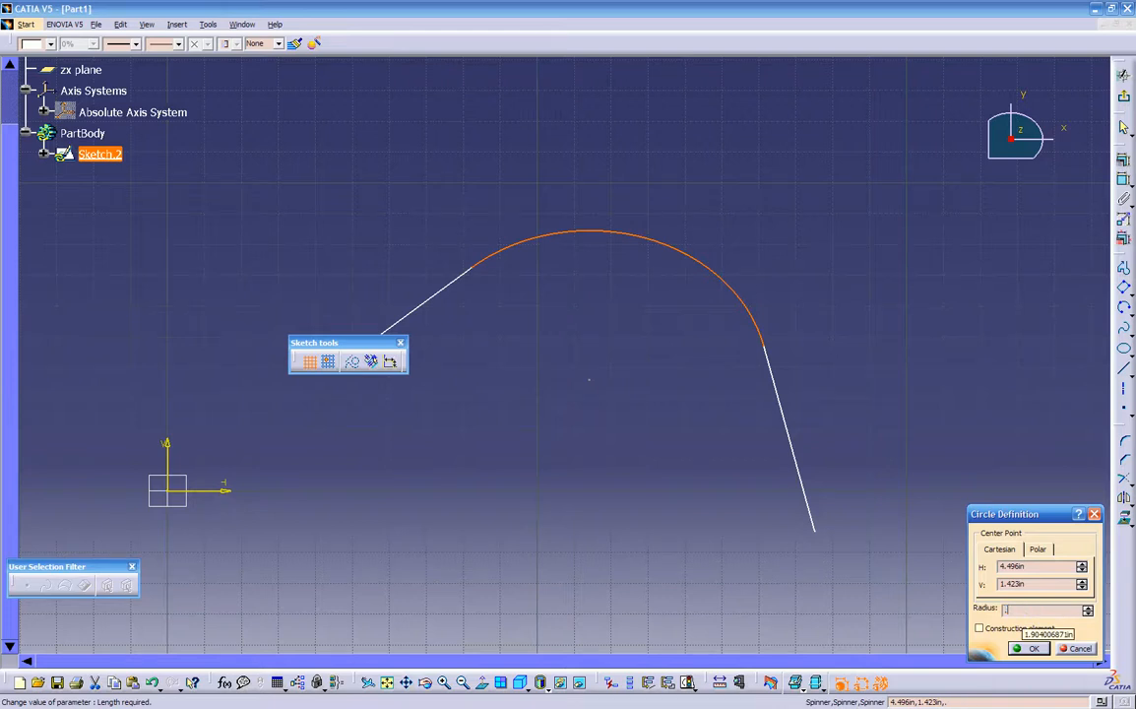
text(25in)
key(Return)
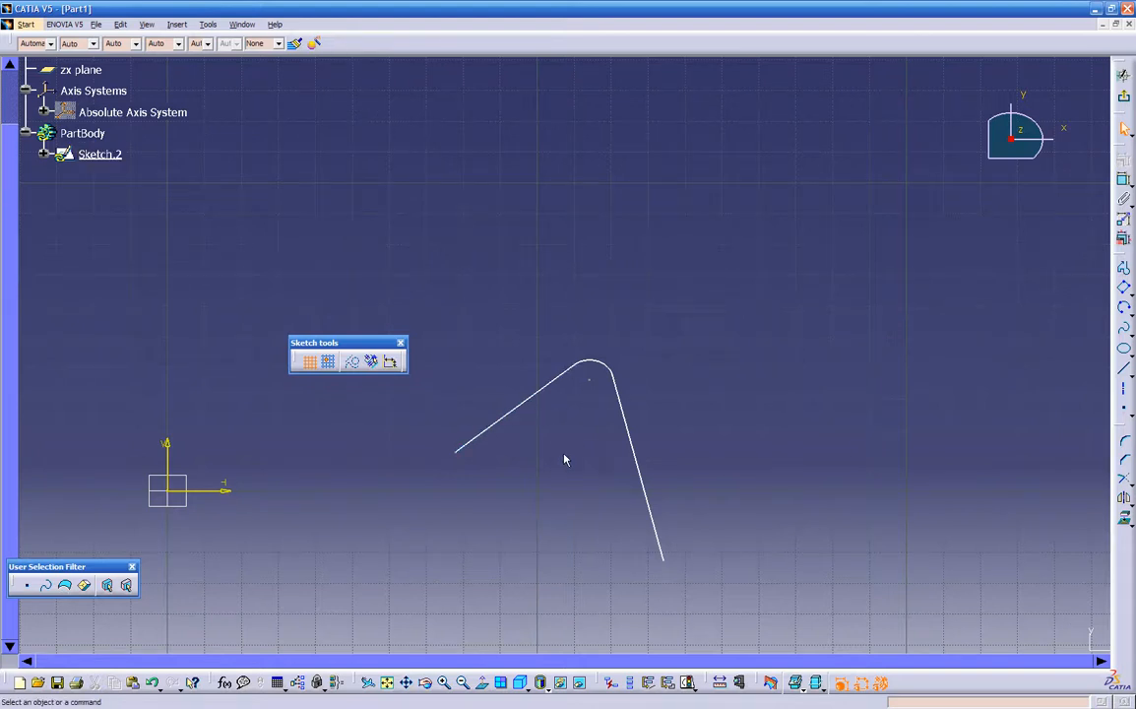
key(ctrl+z)
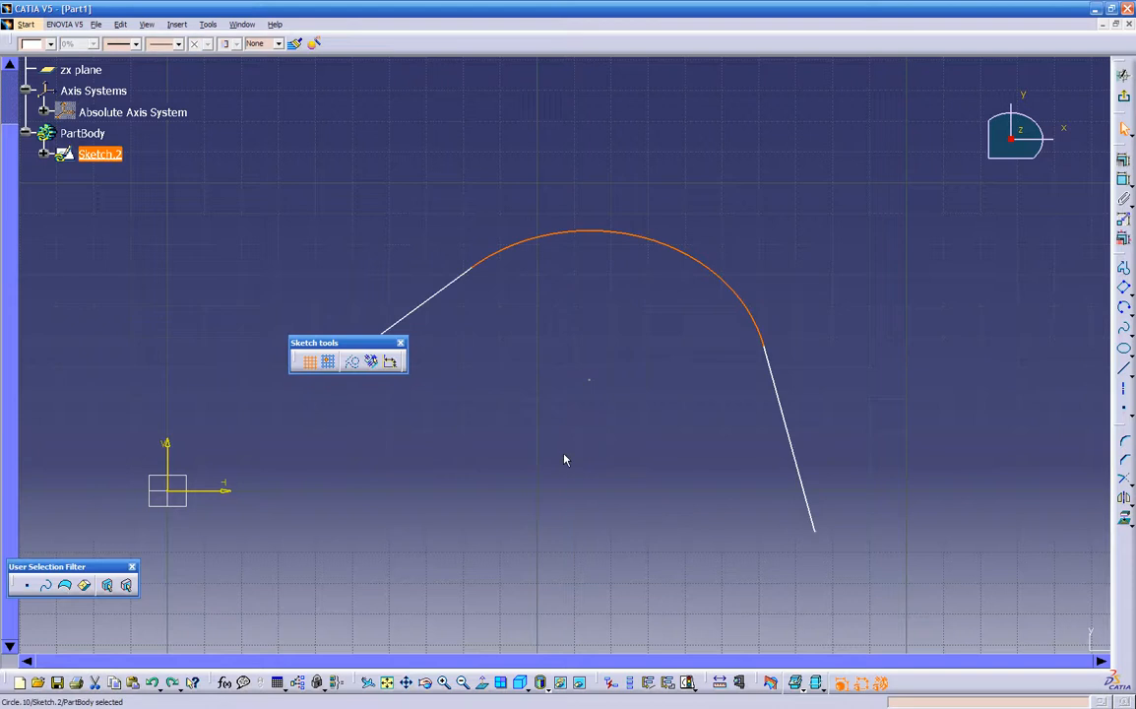
- Apply a Fix constraint to each of the two lines adjoining the corner arc
click(444, 279)
click(442, 290)
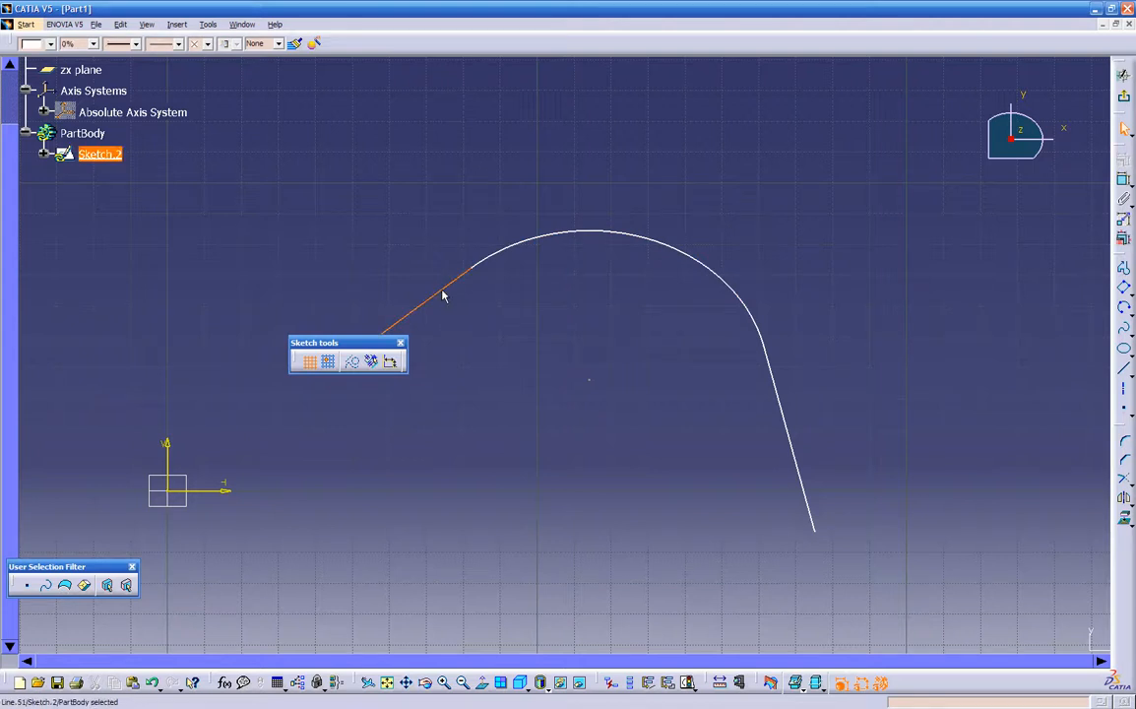
right_click(443, 294)
mouse_move(493, 502)
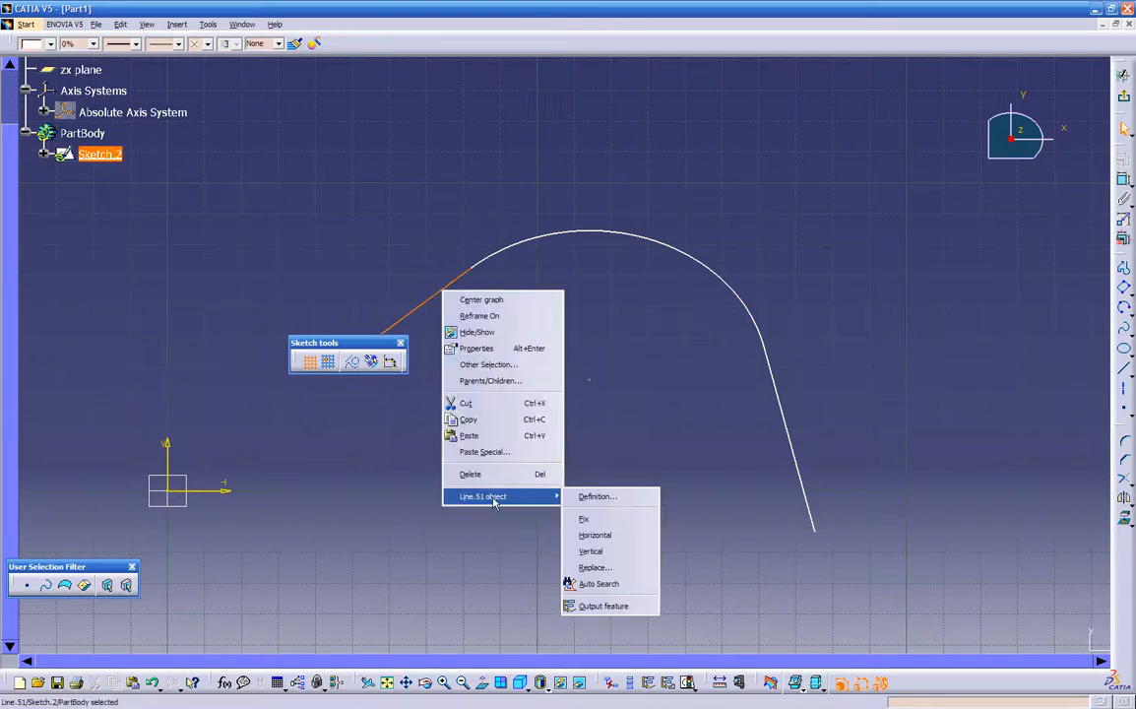
click(585, 519)
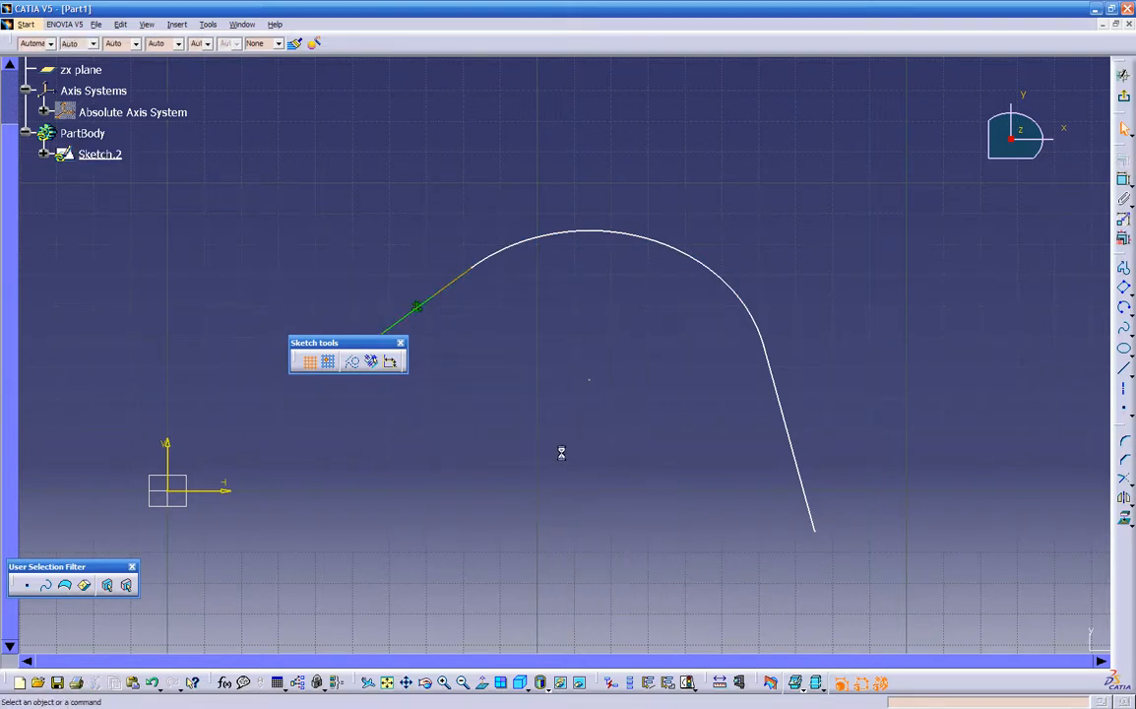
click(782, 411)
right_click(785, 417)
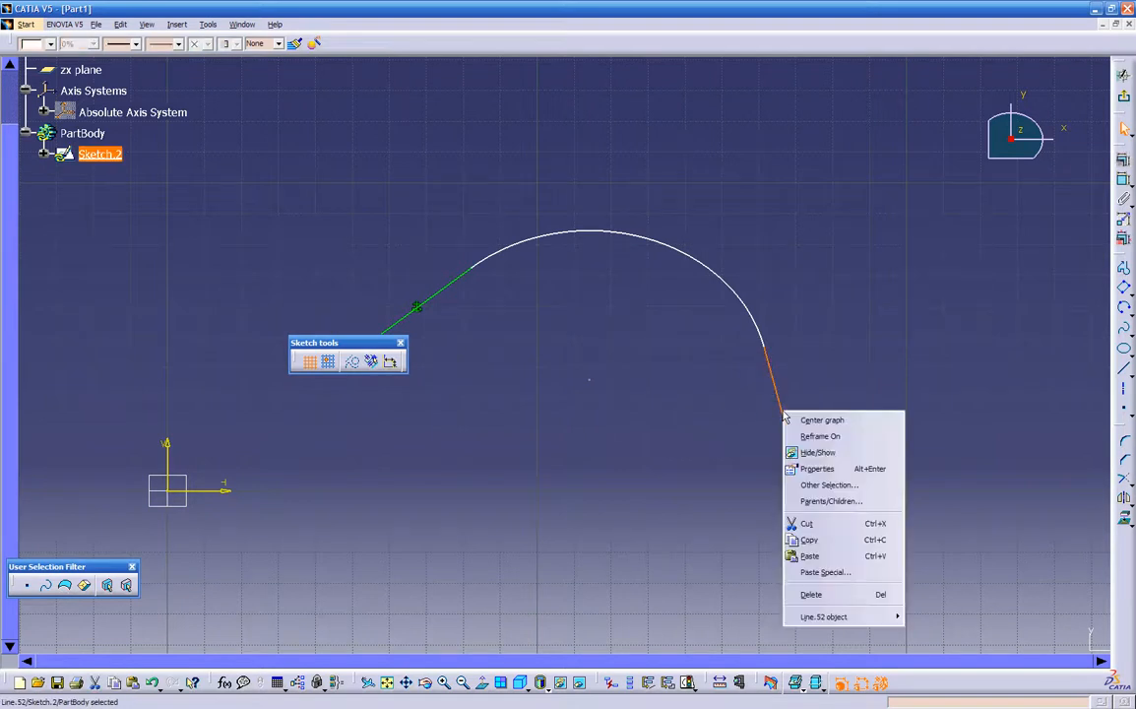
mouse_move(815, 618)
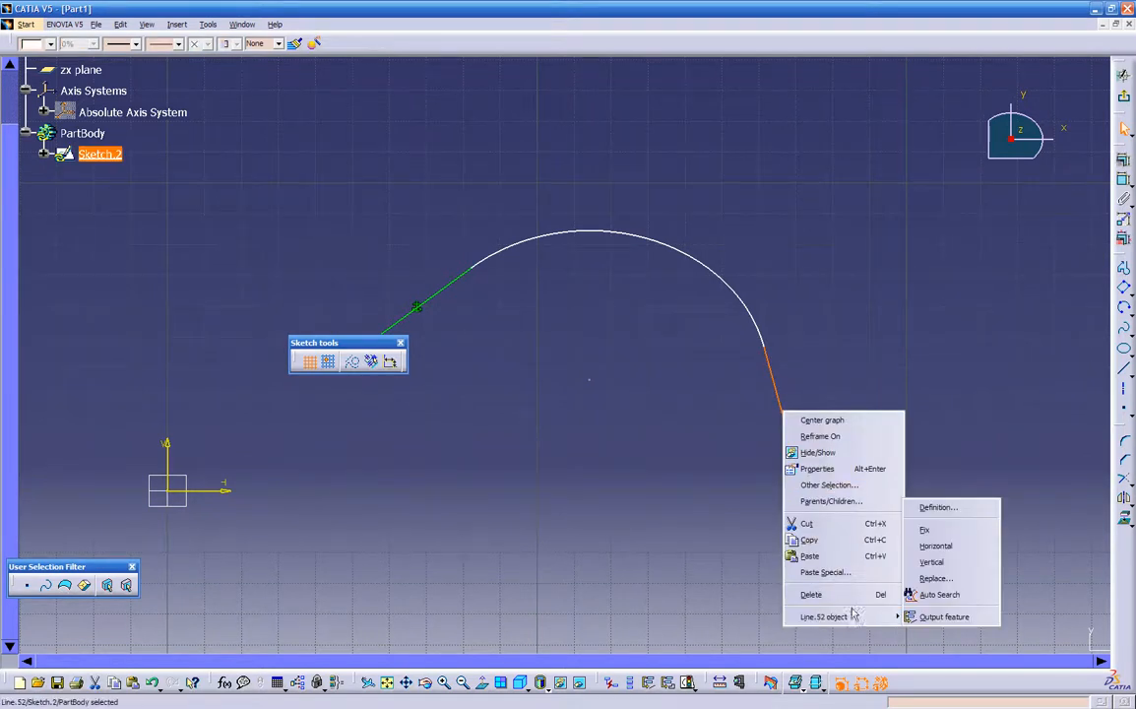
click(925, 530)
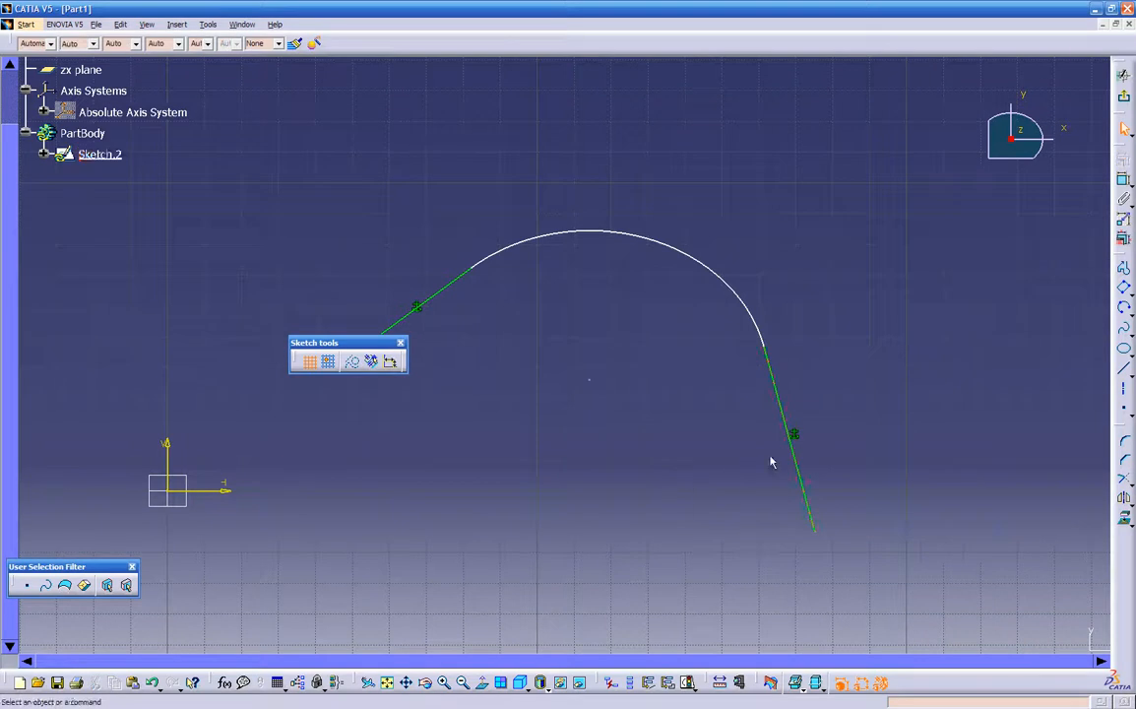
- Set the radius of the corner arc between the fixed lines to 0.25 in, and select the arc
double_click(636, 233)
key(Tab)
key(Tab)
text(.25)
key(Return)
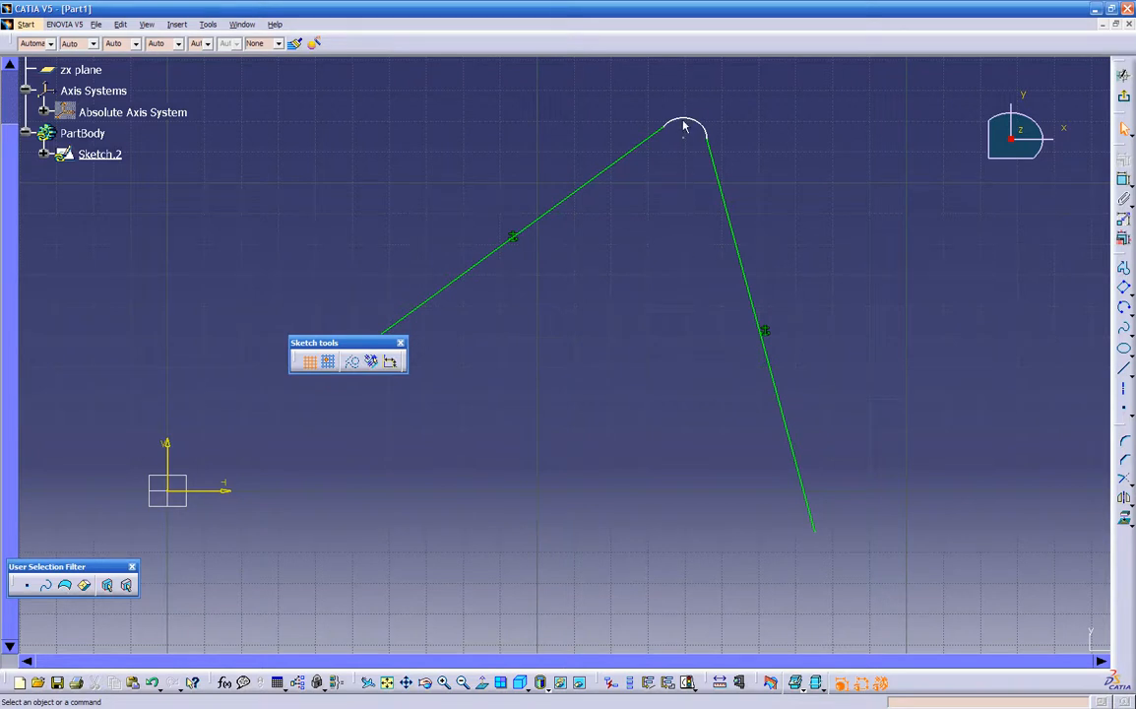
mouse_move(675, 210)
middle_down()
mouse_move(576, 385)
mouse_move(710, 254)
mouse_move(631, 171)
mouse_move(578, 365)
mouse_move(680, 290)
mouse_move(665, 282)
mouse_move(573, 494)
mouse_move(695, 340)
mouse_move(629, 406)
mouse_move(702, 223)
middle_up()
click(737, 126)
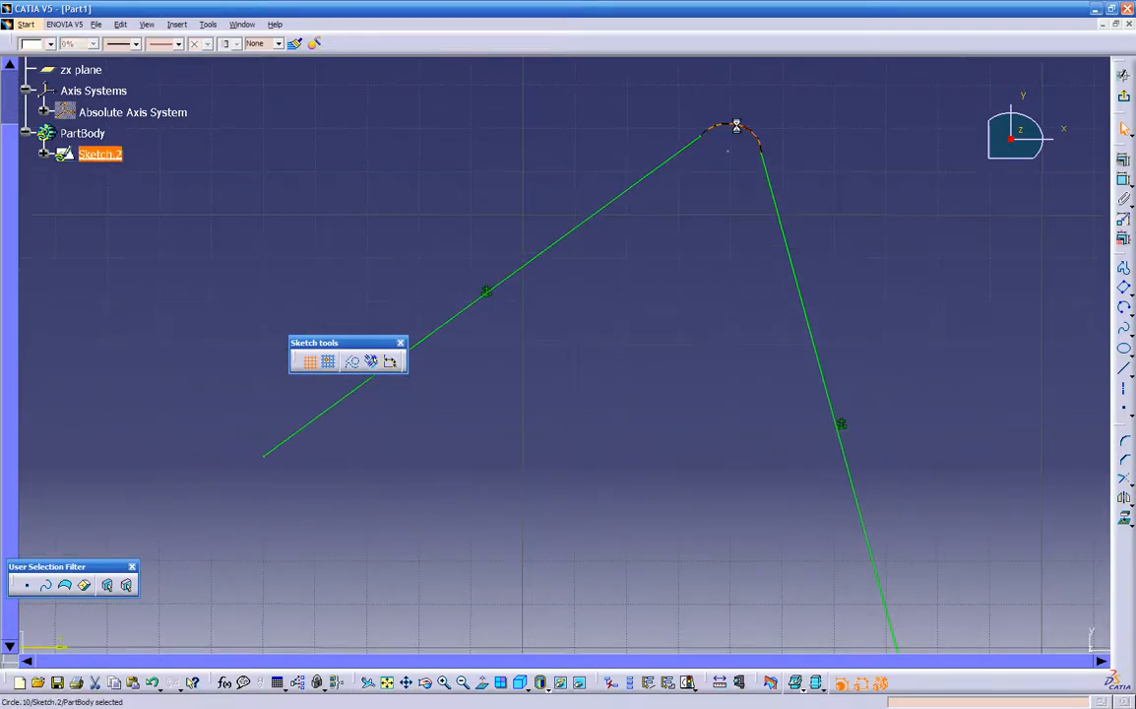
- Delete the corner arc and the two lines it joins from the sketch
key(Delete)
click(695, 143)
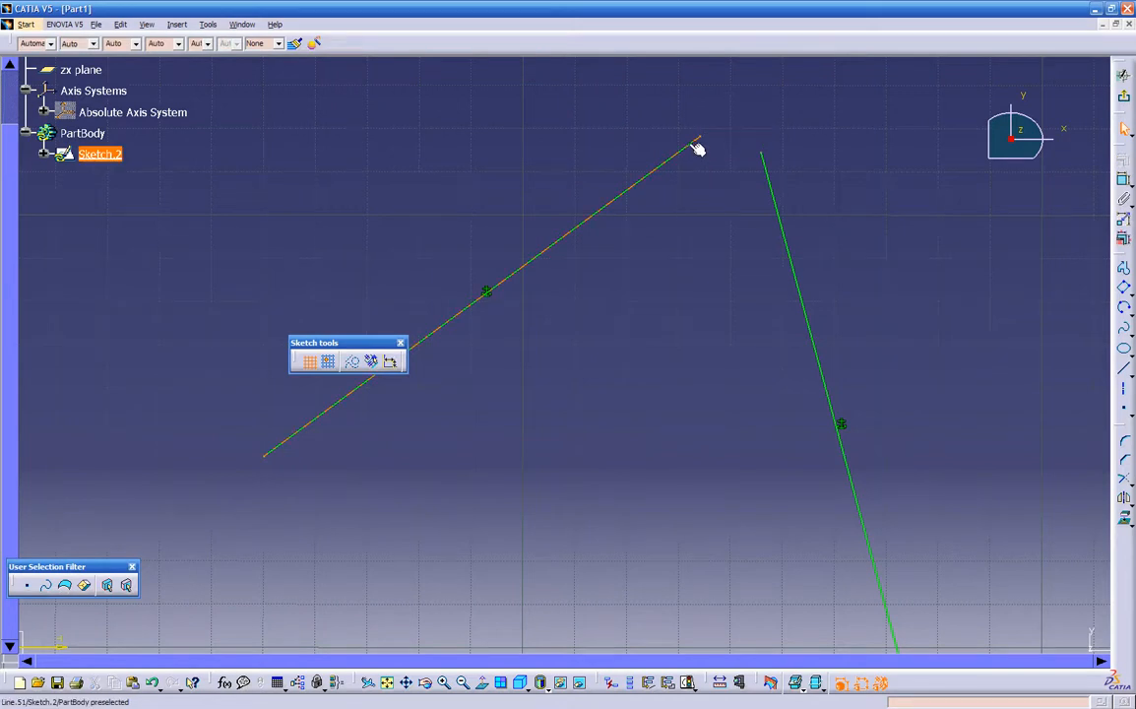
key(Delete)
click(788, 222)
key(Delete)
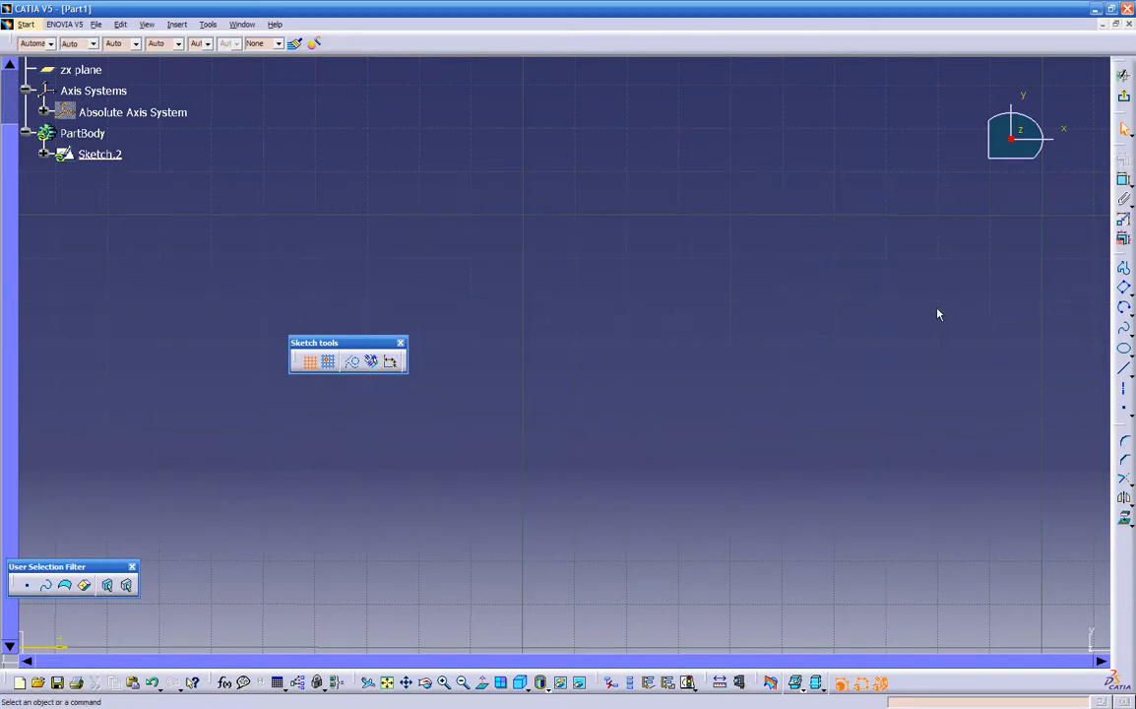
- Start the Line command and relocate the floating Sketch tools toolbar to the lower corner of the sketch area
click(1124, 368)
mouse_move(417, 344)
mouse_down()
mouse_move(180, 466)
mouse_move(13, 535)
mouse_move(158, 466)
mouse_move(152, 430)
mouse_move(137, 670)
mouse_move(142, 640)
mouse_move(151, 656)
mouse_move(158, 645)
mouse_move(261, 246)
mouse_move(276, 14)
mouse_move(237, 44)
mouse_move(295, 54)
mouse_move(334, 45)
mouse_move(150, 511)
mouse_move(79, 625)
mouse_move(53, 620)
mouse_move(98, 549)
mouse_up()
drag(98, 603, 81, 597)
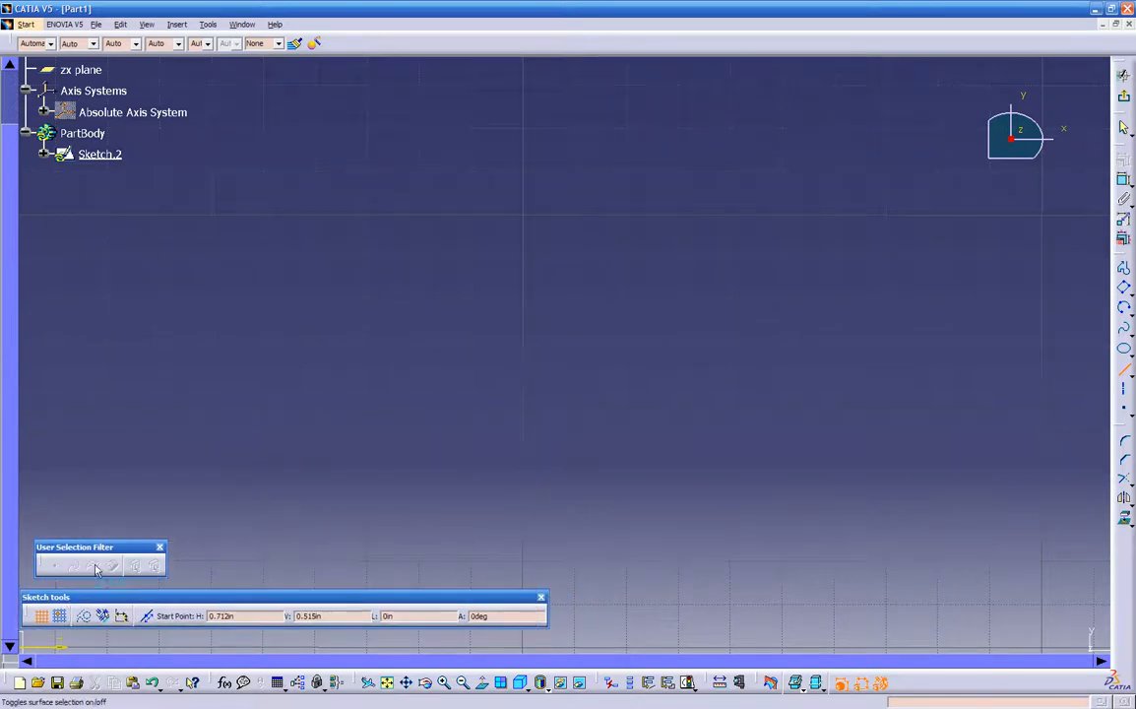
- Dock the User Selection Filter toolbar beside Graphic Properties, view the list of available toolbars, and float the filter toolbar again
drag(98, 554, 472, 31)
right_click(522, 42)
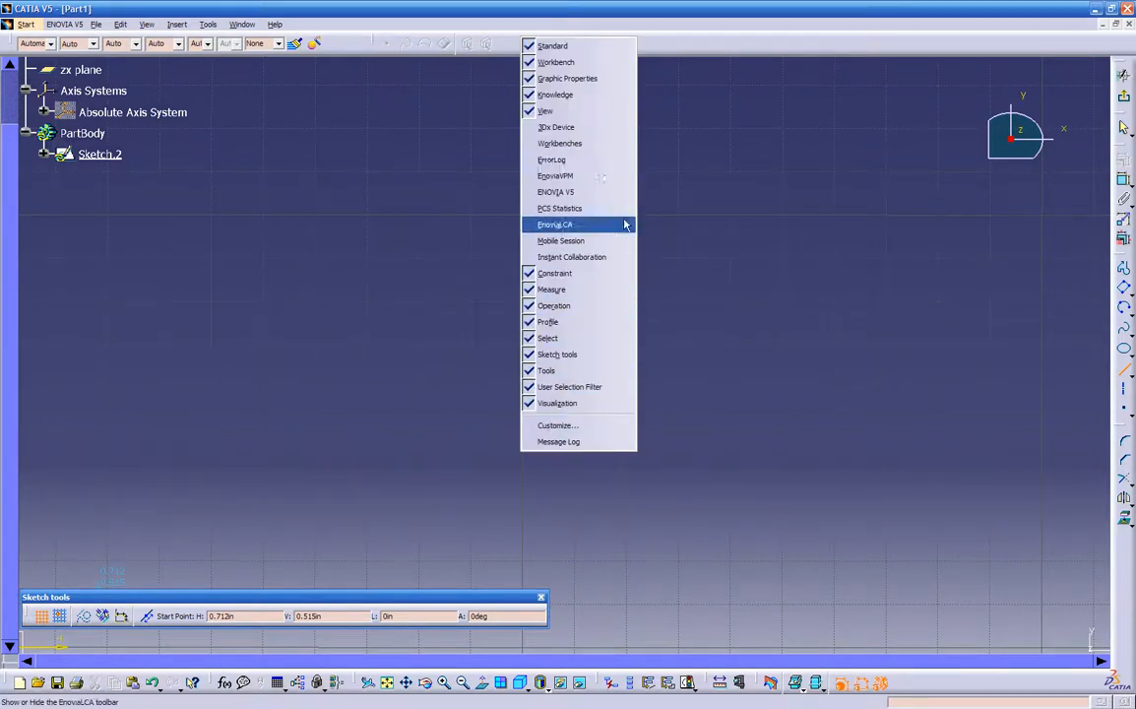
click(667, 206)
drag(381, 43, 392, 90)
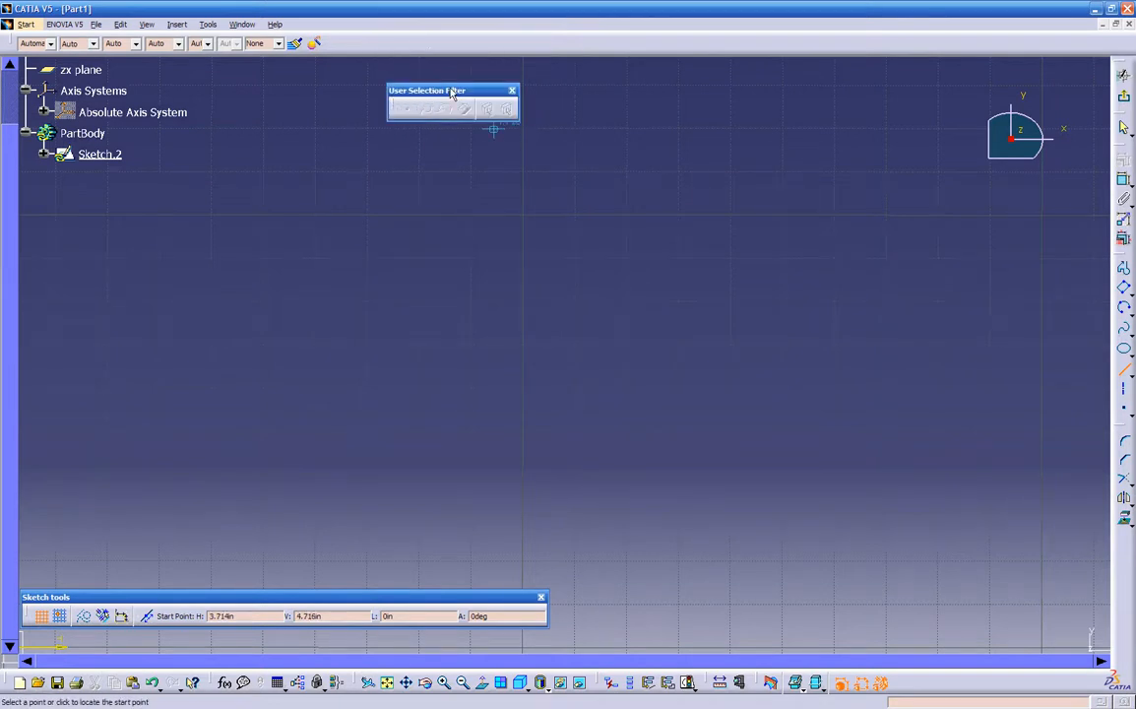
- Hide the User Selection Filter toolbar, show it again, and reposition it over the sketch area
click(512, 91)
right_click(497, 45)
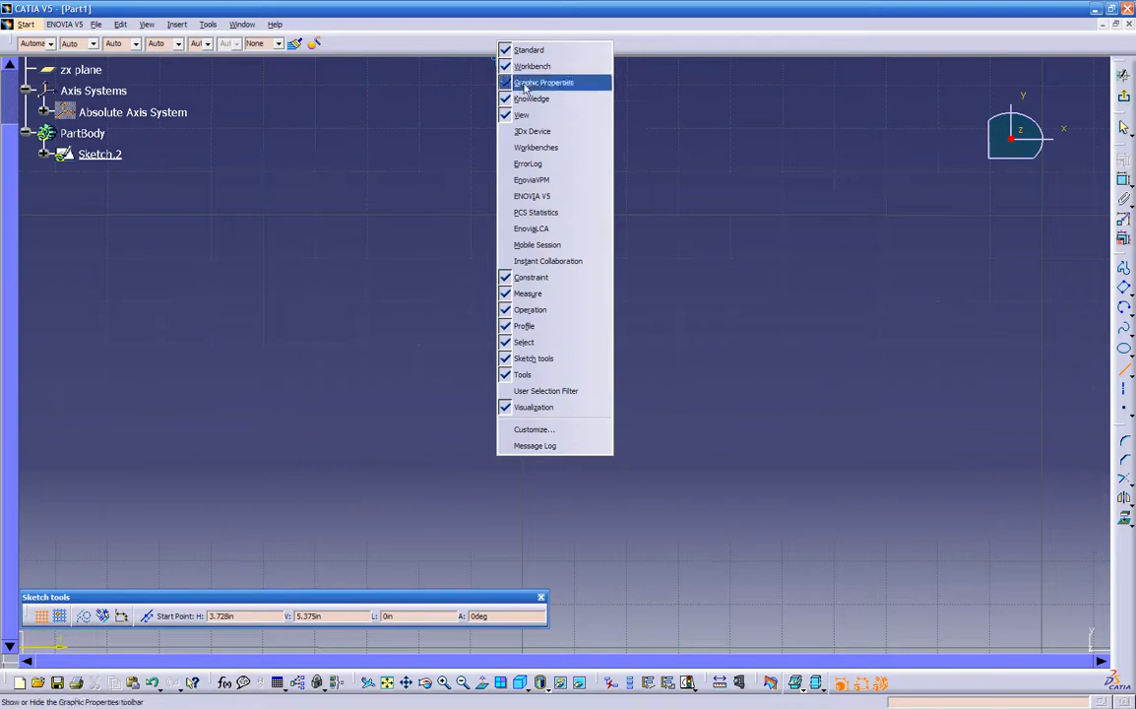
click(522, 391)
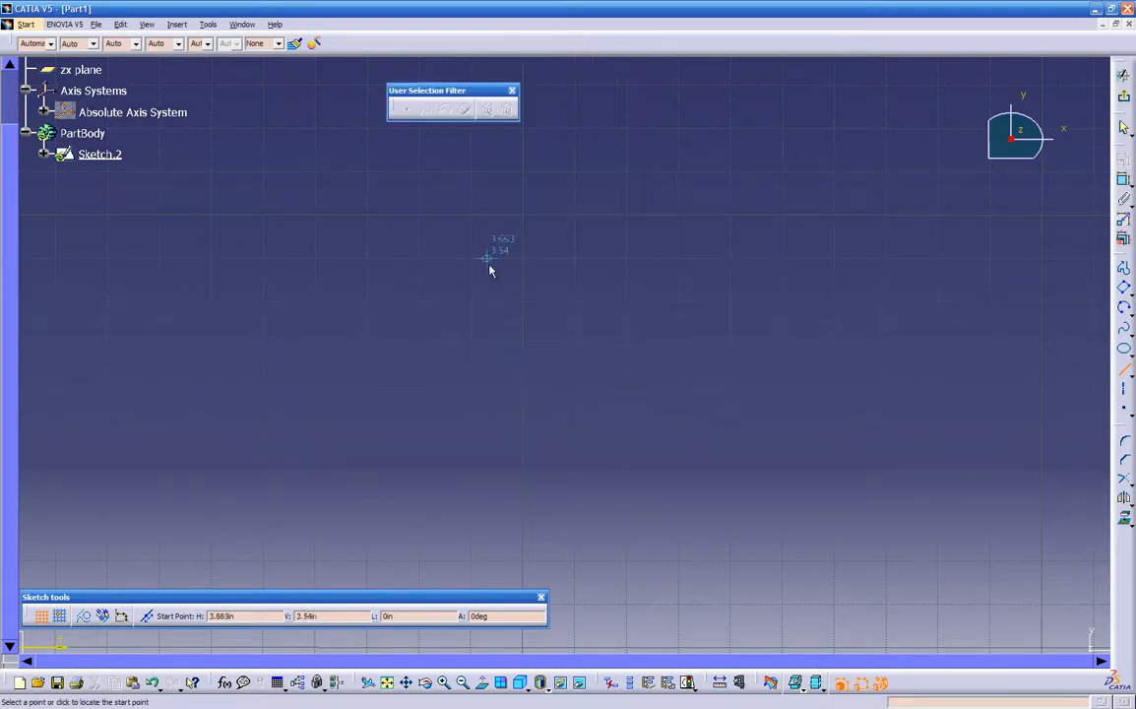
drag(433, 138, 429, 141)
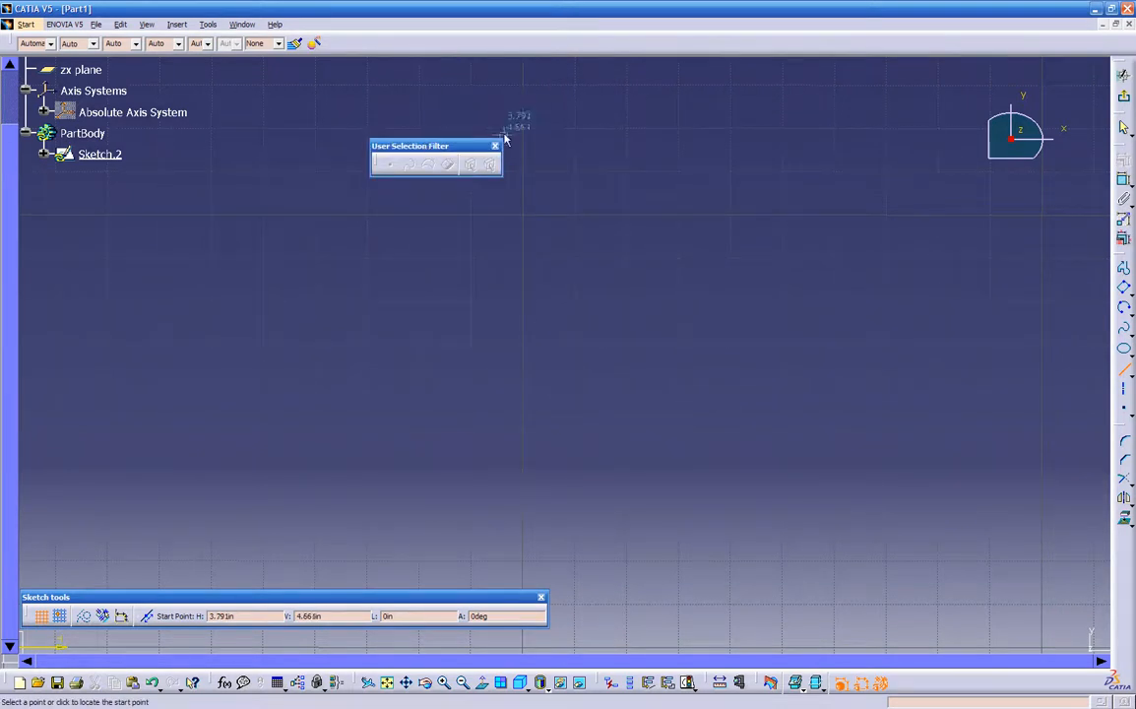
- Rearrange the docked toolbars so Profile sits between Constraint and Operation with Select last, and close the User Selection Filter toolbar
drag(1123, 430, 1044, 439)
mouse_move(1027, 415)
mouse_down()
mouse_move(995, 419)
mouse_move(1124, 432)
mouse_move(1084, 344)
mouse_move(1014, 305)
mouse_move(987, 385)
mouse_move(1124, 446)
mouse_move(1016, 438)
mouse_move(1003, 366)
mouse_move(891, 321)
mouse_move(999, 380)
mouse_move(1059, 374)
mouse_up()
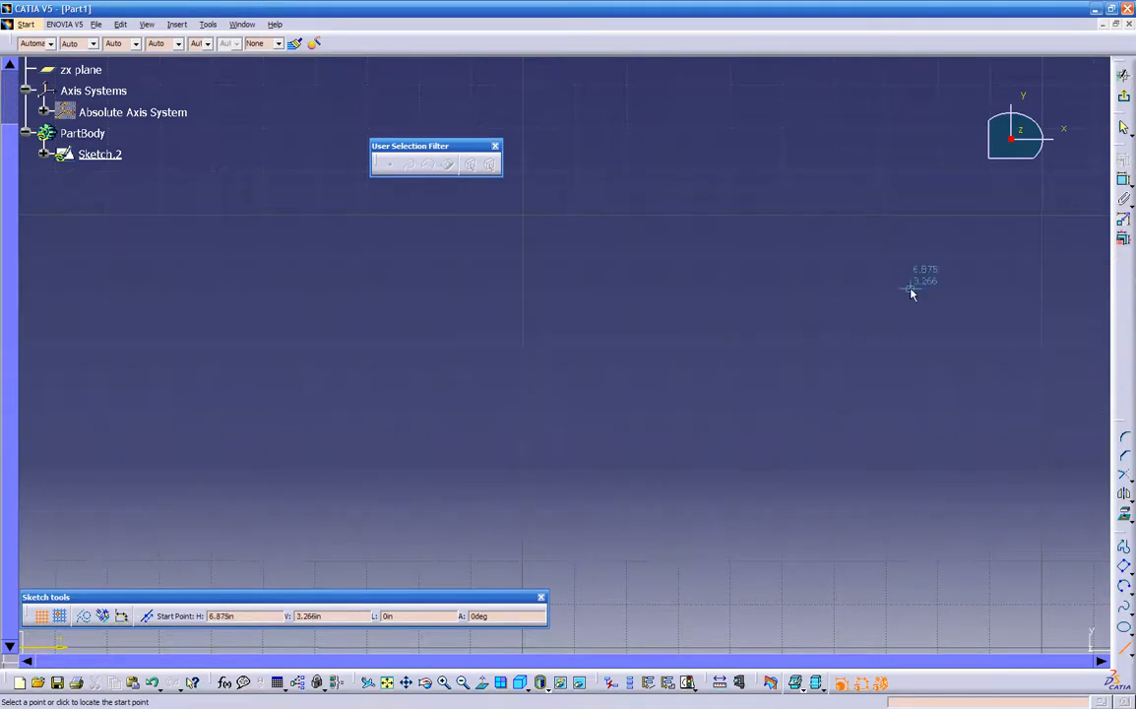
drag(1113, 424, 1113, 296)
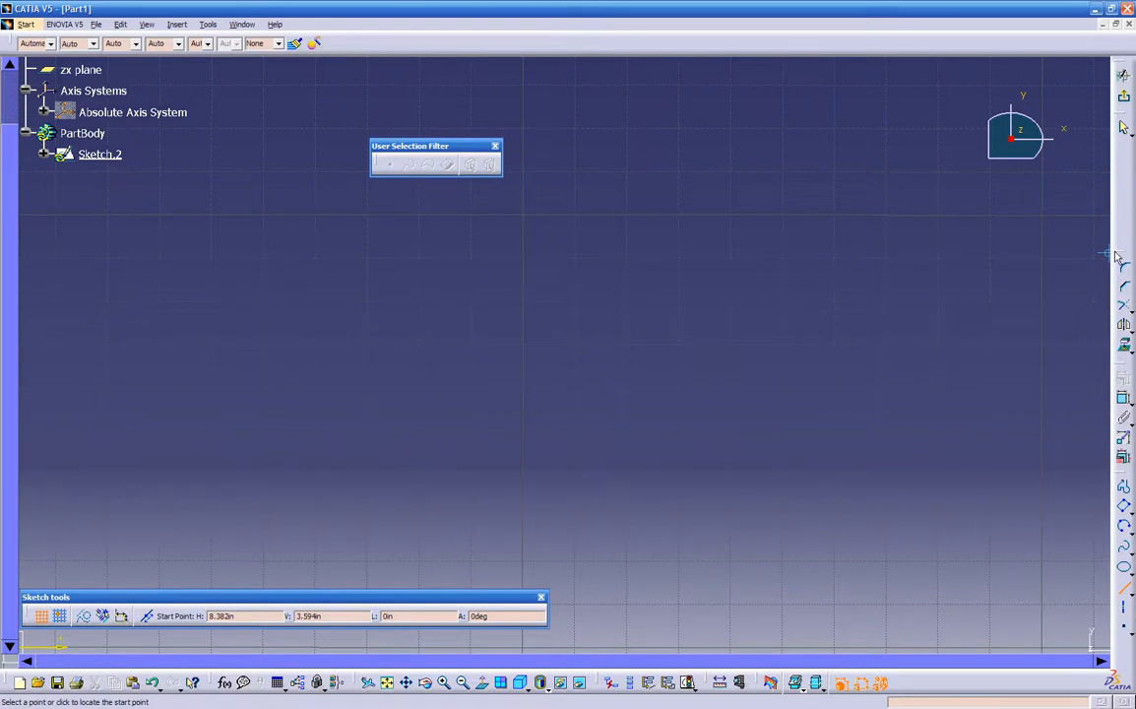
drag(1114, 371, 1114, 147)
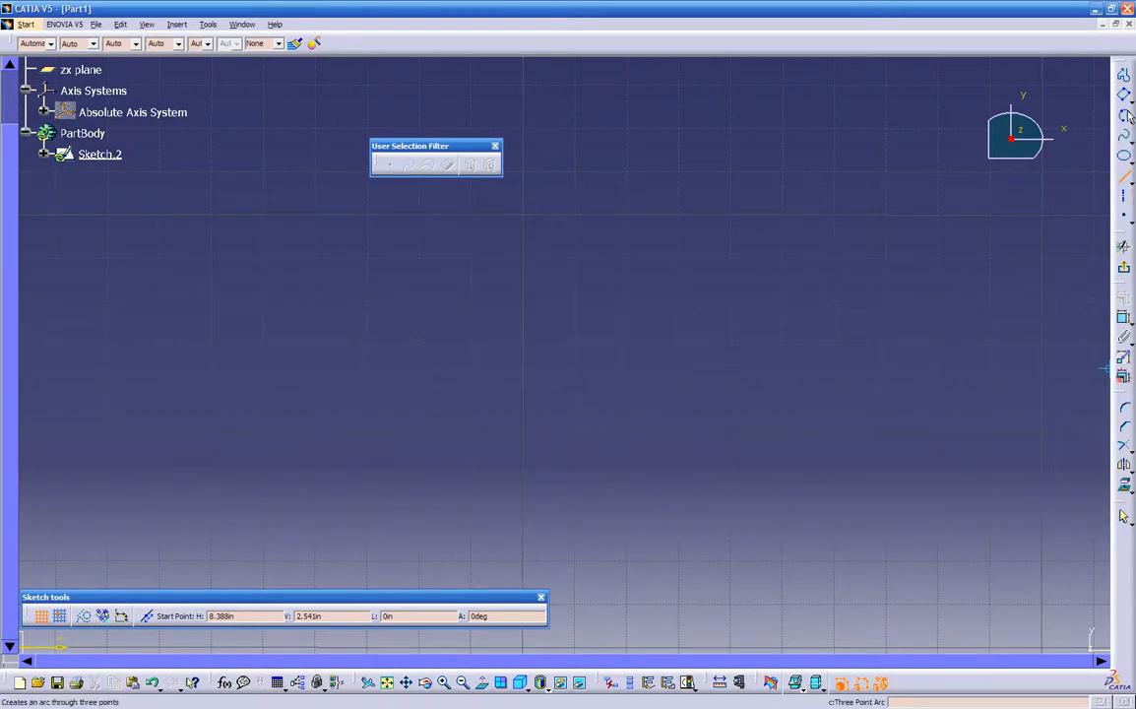
drag(1124, 62, 1002, 217)
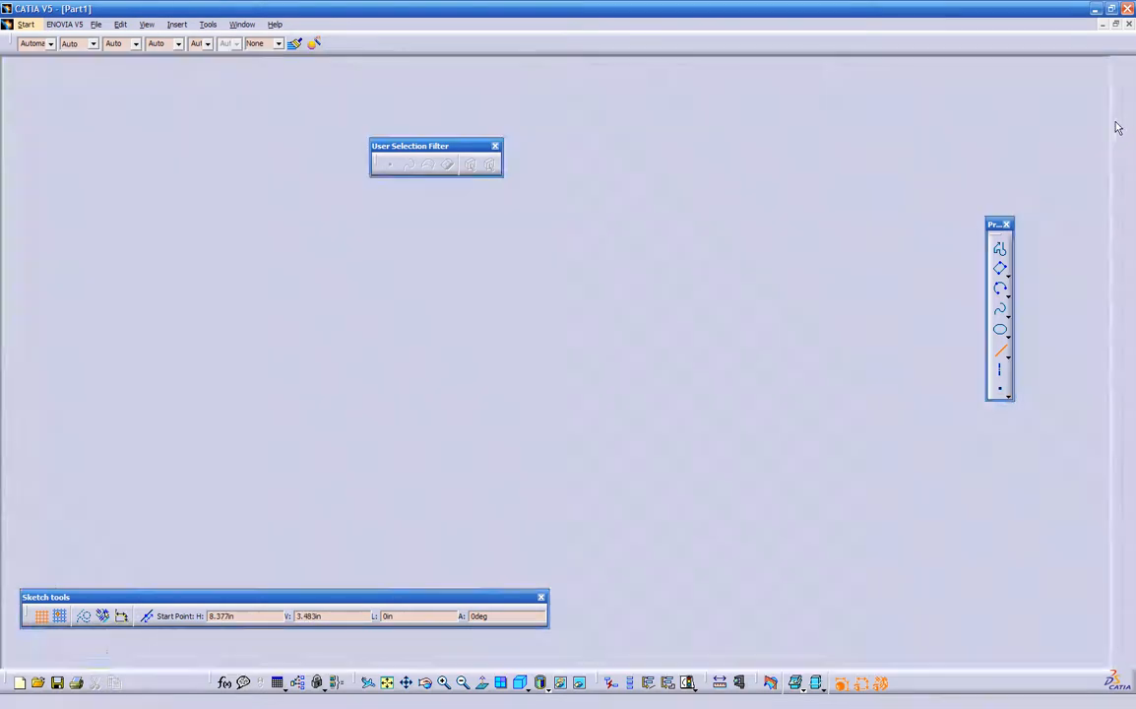
drag(997, 224, 1108, 229)
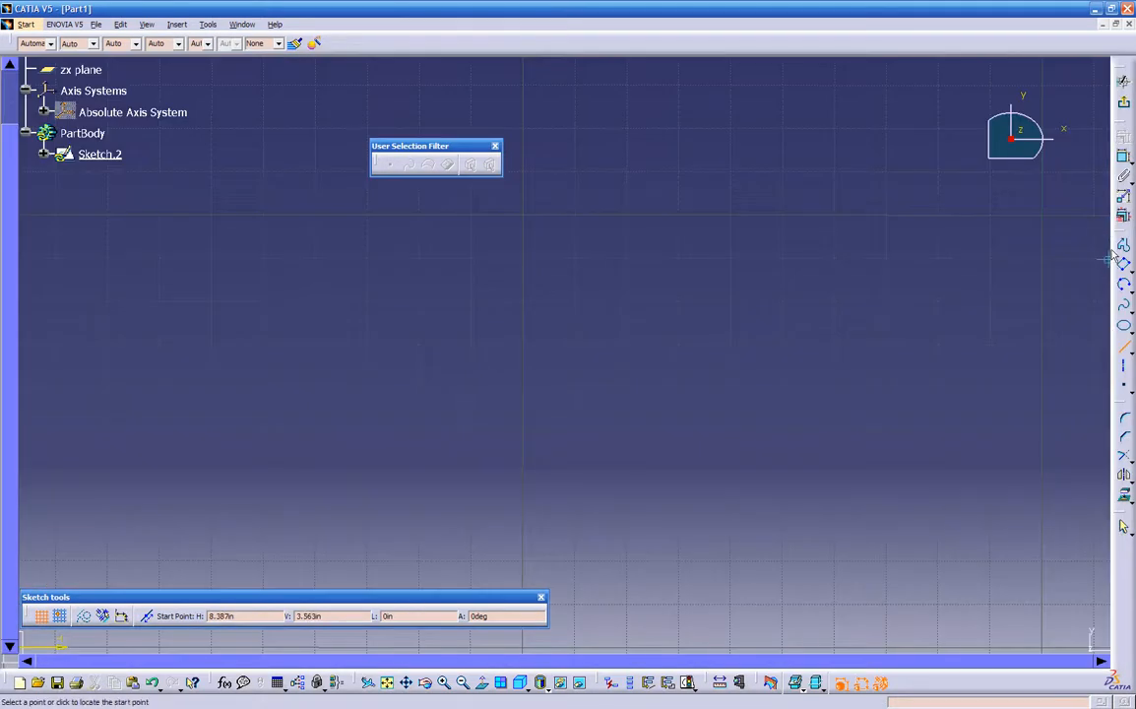
click(496, 148)
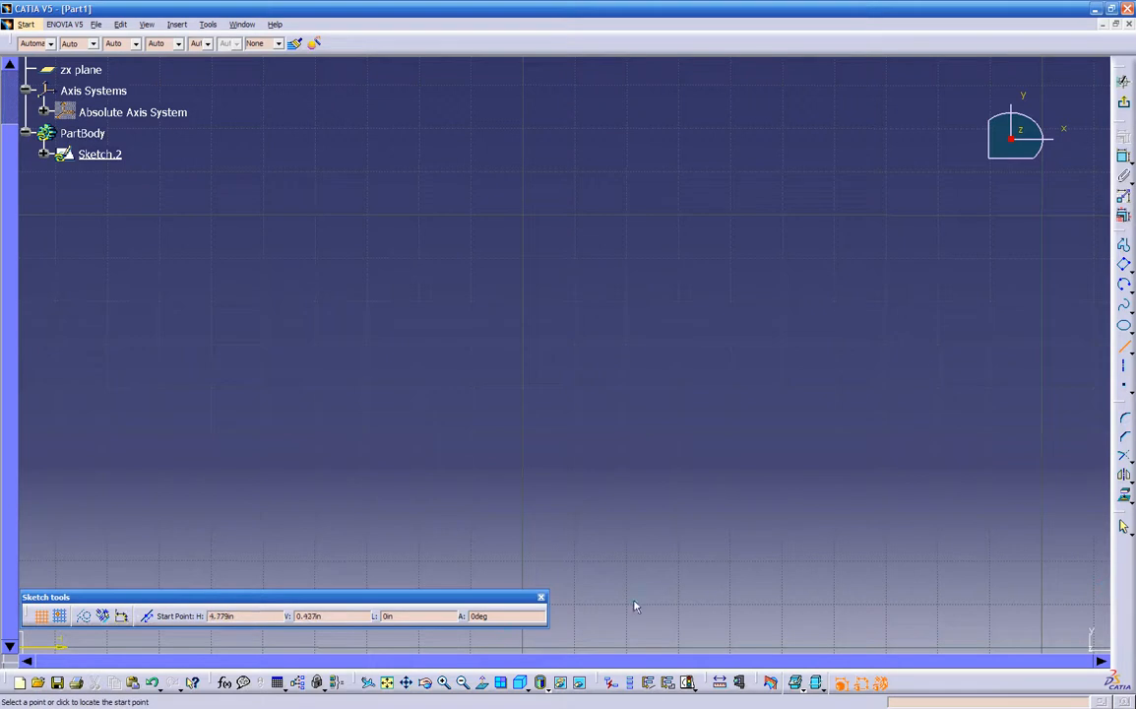
- Enable Lock Toolbar Position in the Customize options and inspect the list of toolbars
right_click(635, 49)
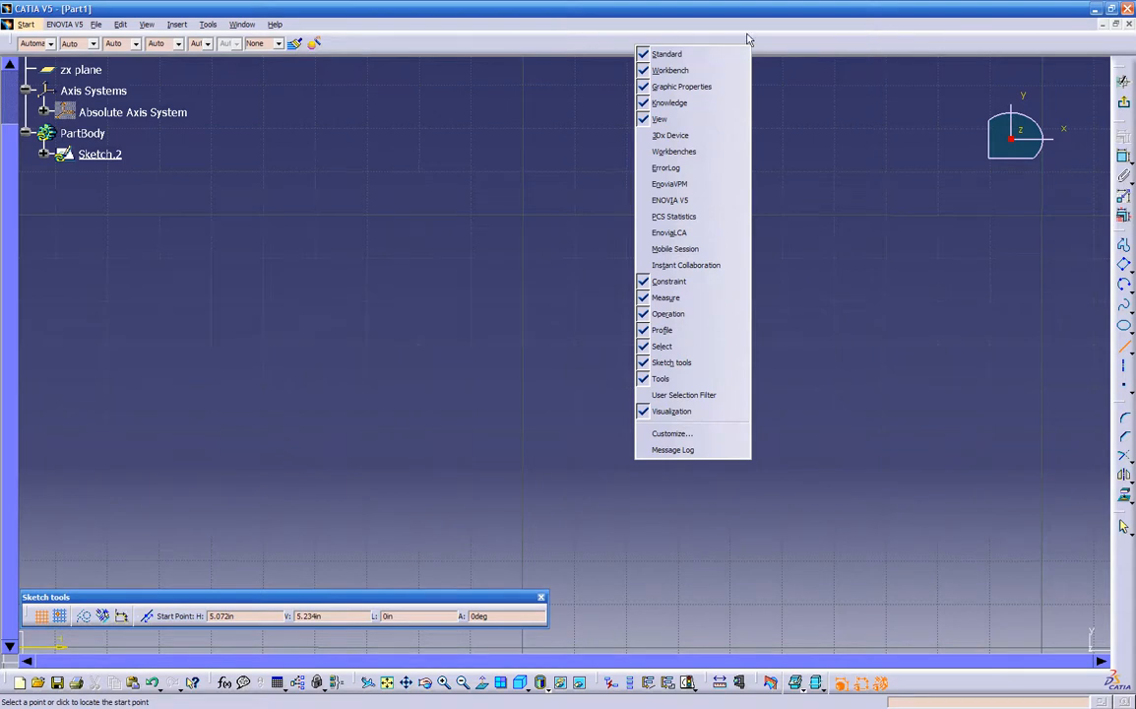
click(655, 434)
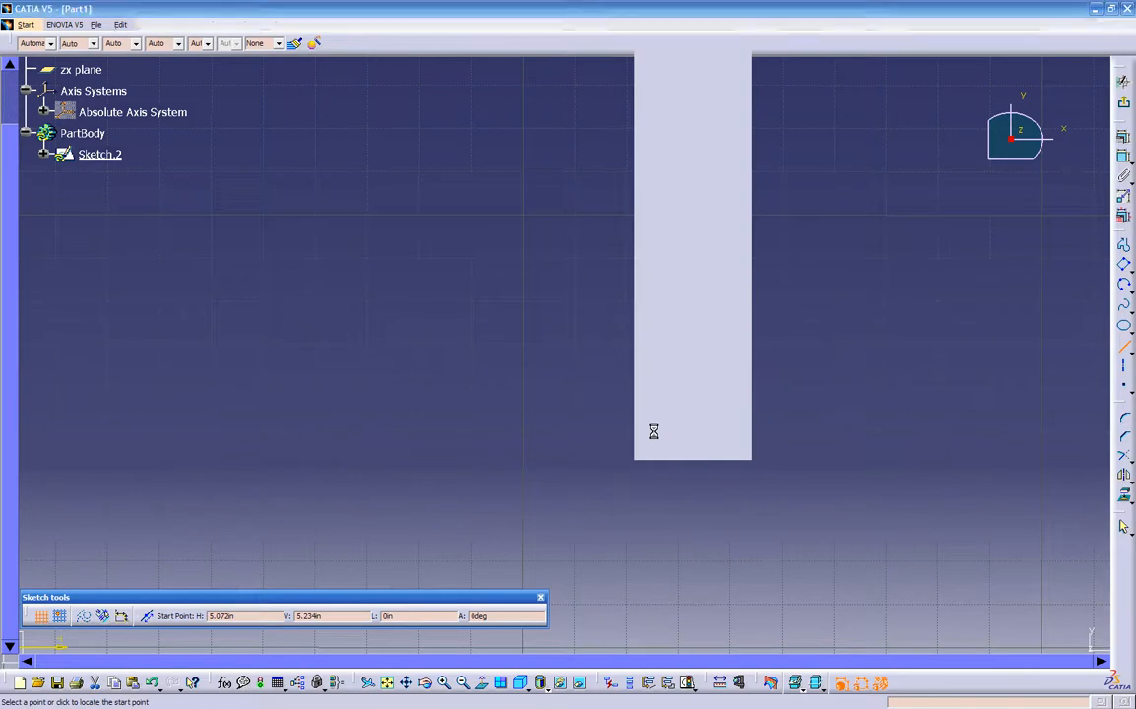
click(495, 195)
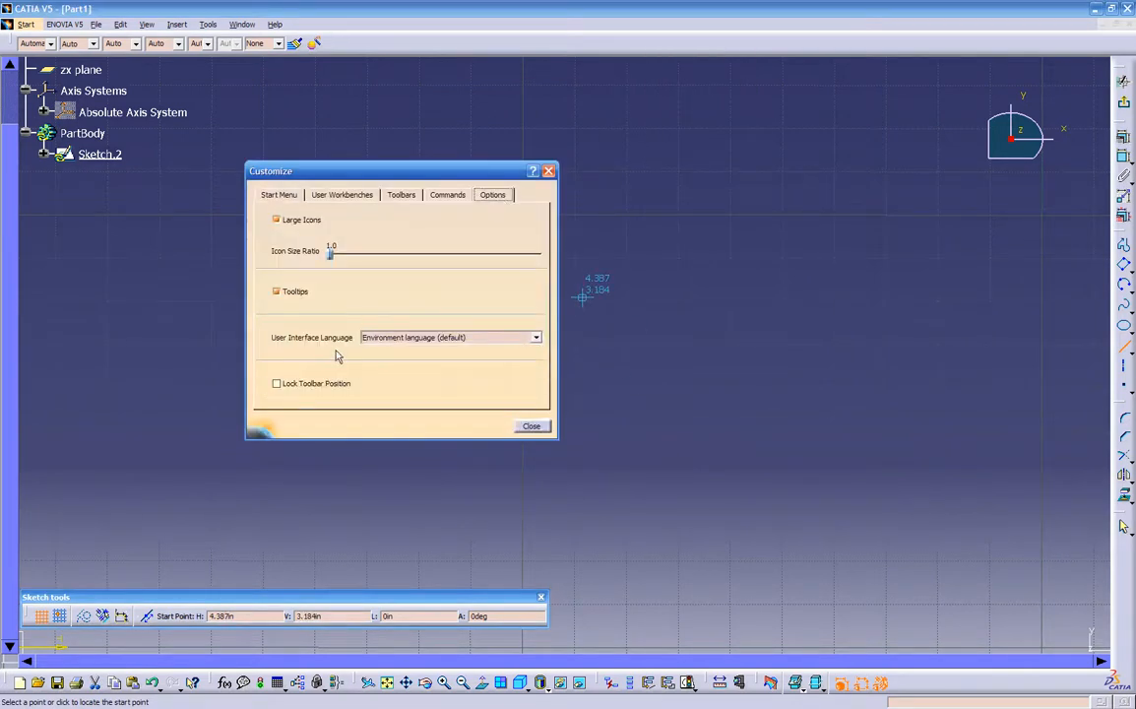
click(295, 385)
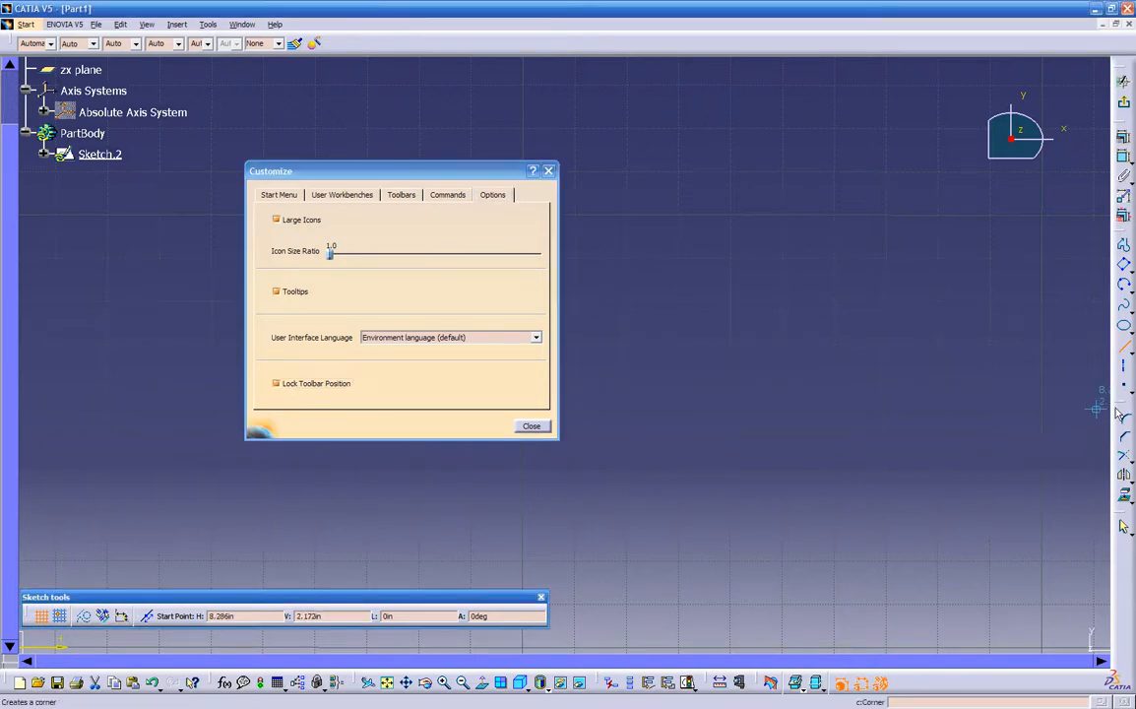
right_click(1124, 568)
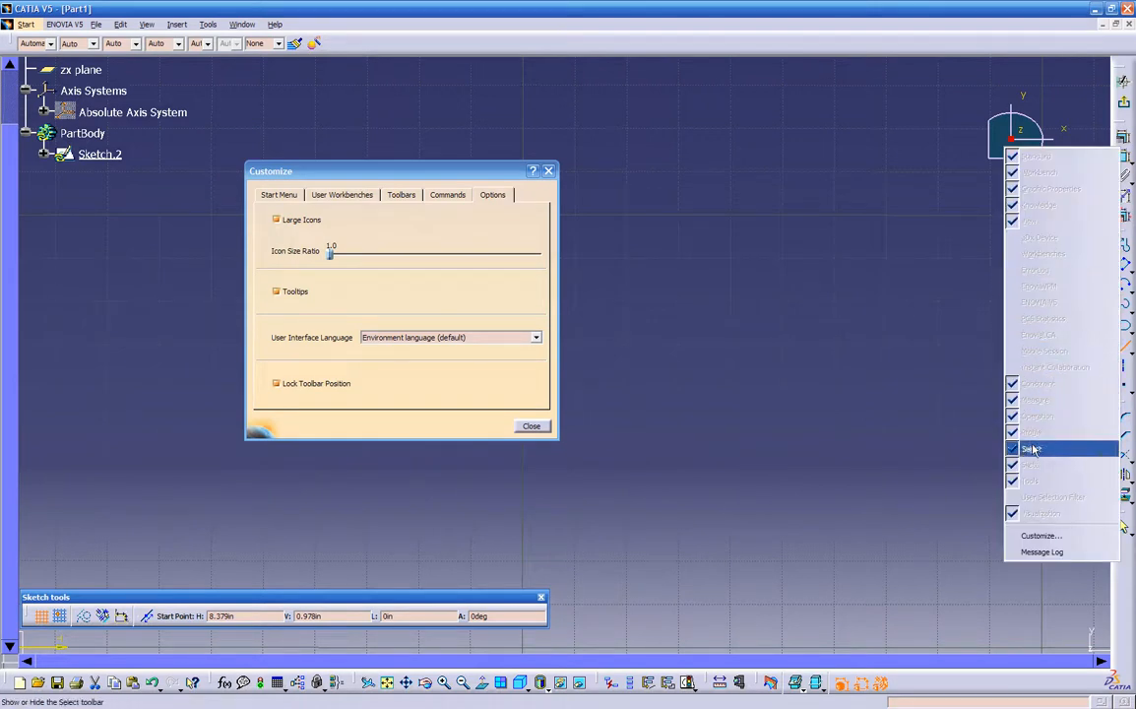
- Disable Lock Toolbar Position, inspect the list of toolbars again, and close the Customize dialog
click(293, 386)
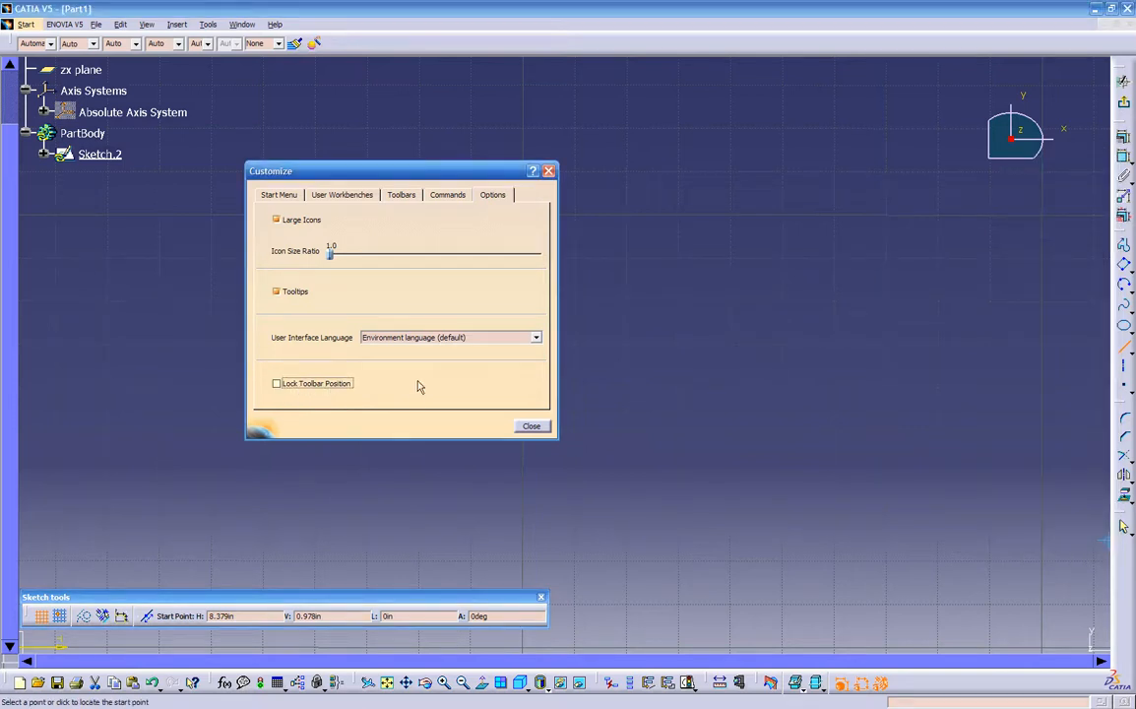
right_click(1122, 588)
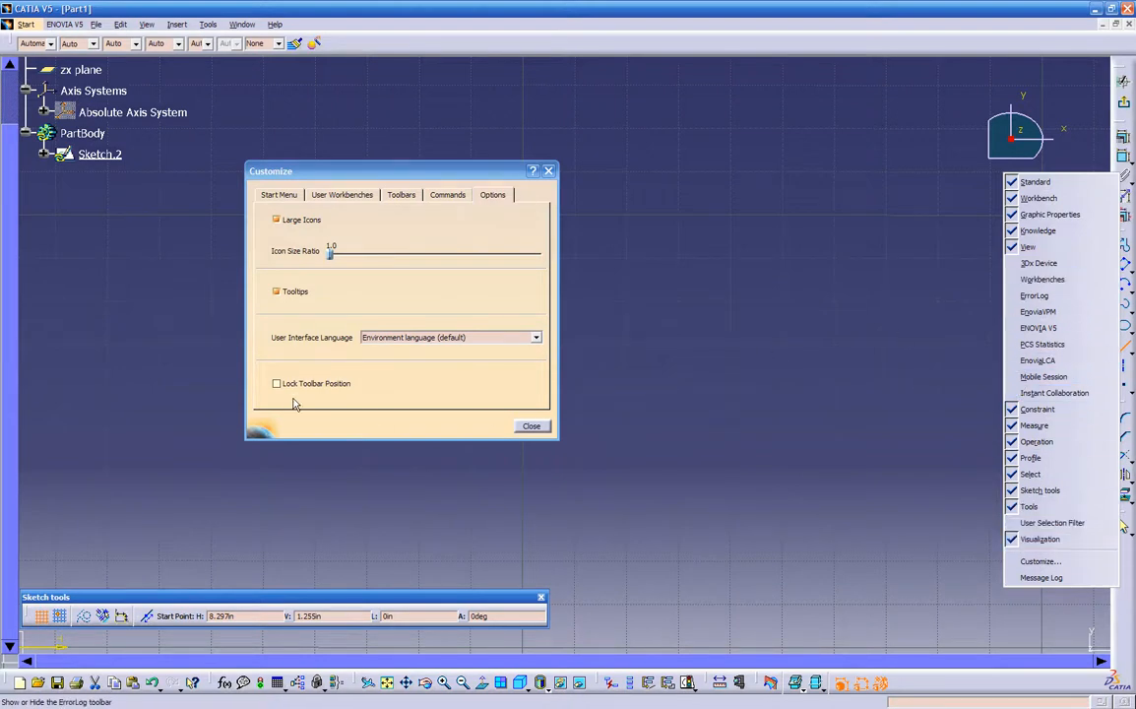
click(522, 427)
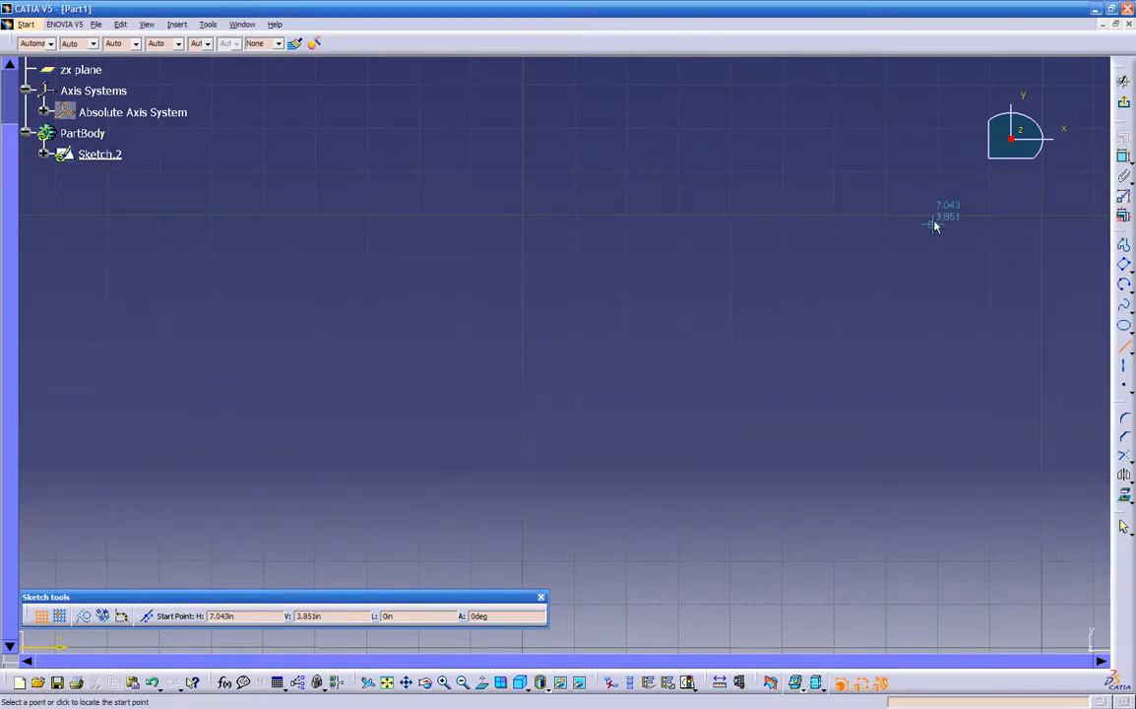
- Sketch two separate lines beyond the origin, one at about 45 degrees and one steep, with their upper ends converging
mouse_move(614, 333)
middle_down()
mouse_move(576, 473)
mouse_move(559, 434)
mouse_move(528, 406)
mouse_move(505, 413)
mouse_move(516, 439)
mouse_move(507, 459)
middle_up()
click(612, 332)
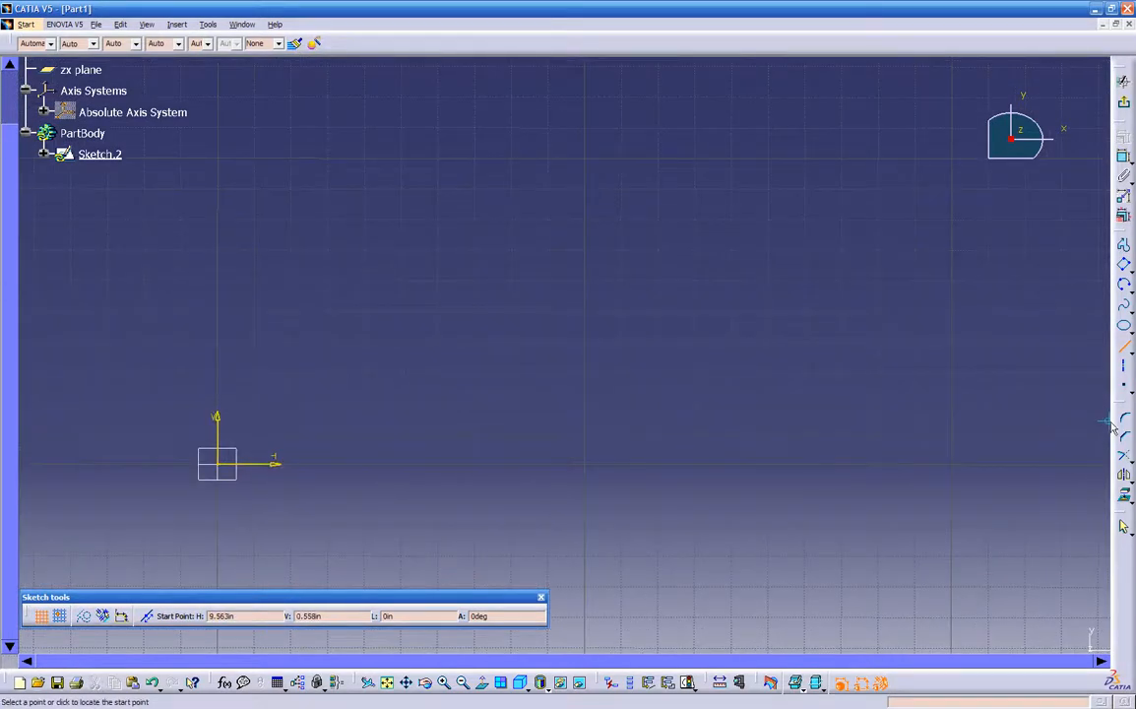
click(1124, 369)
click(675, 153)
click(438, 388)
click(865, 211)
click(946, 534)
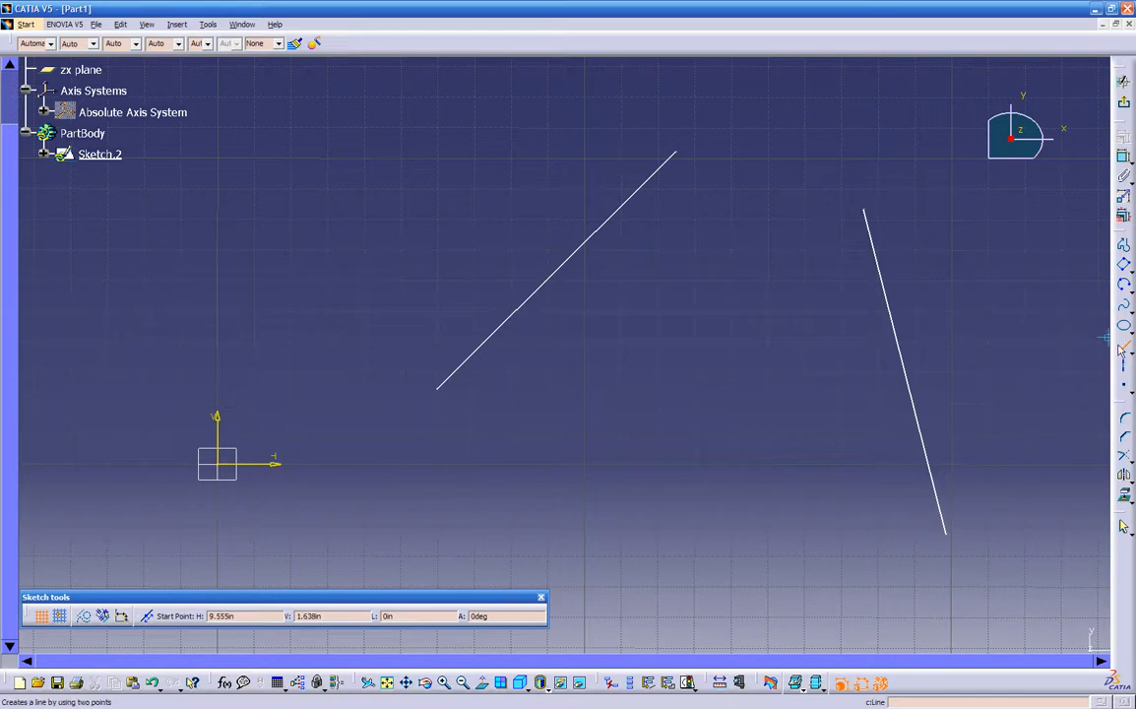
key(Escape)
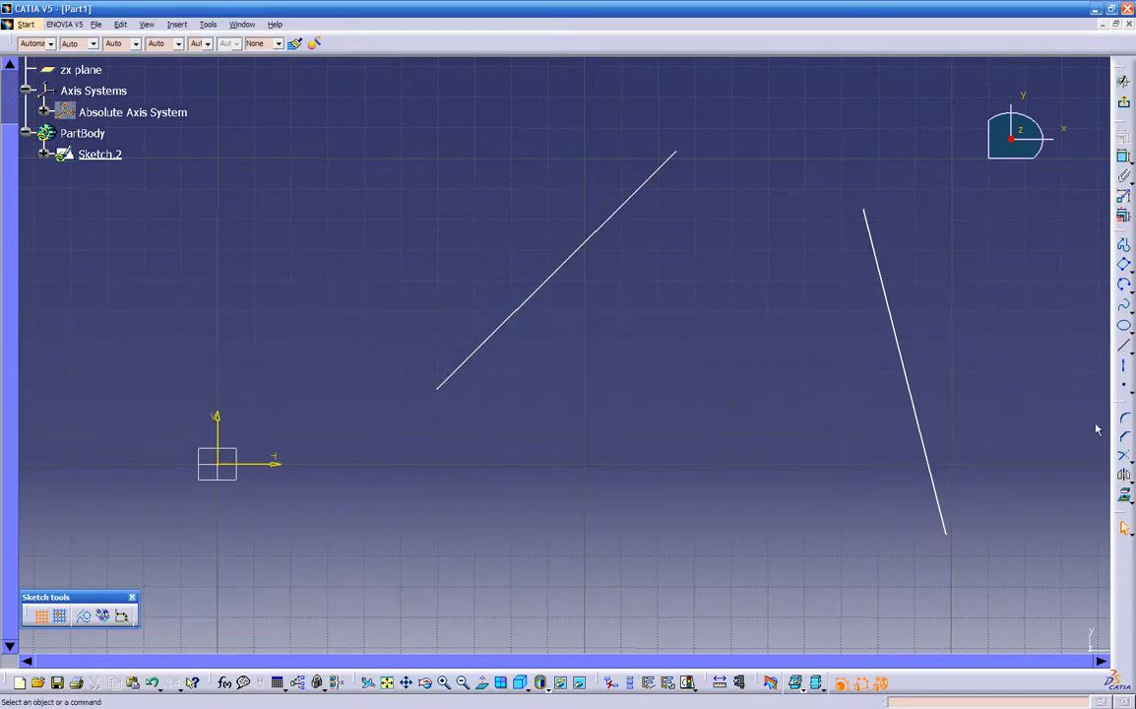
- Create a corner with a 0.25 in radius between the steep line and the sloping line
click(1128, 421)
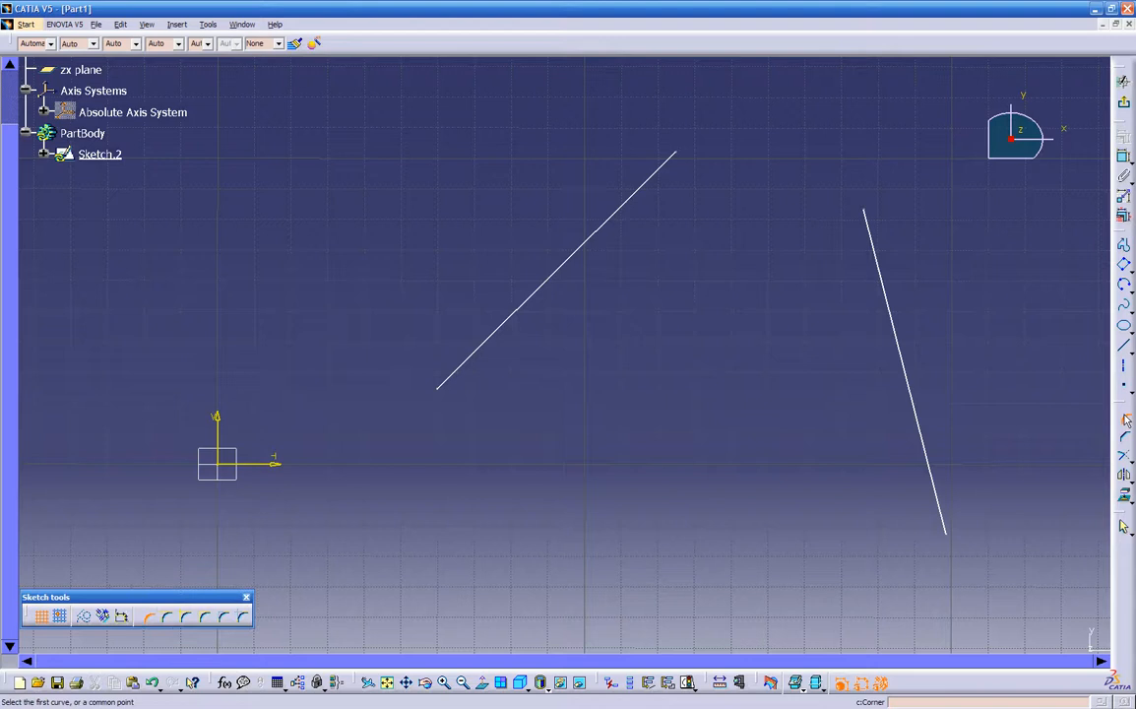
click(874, 253)
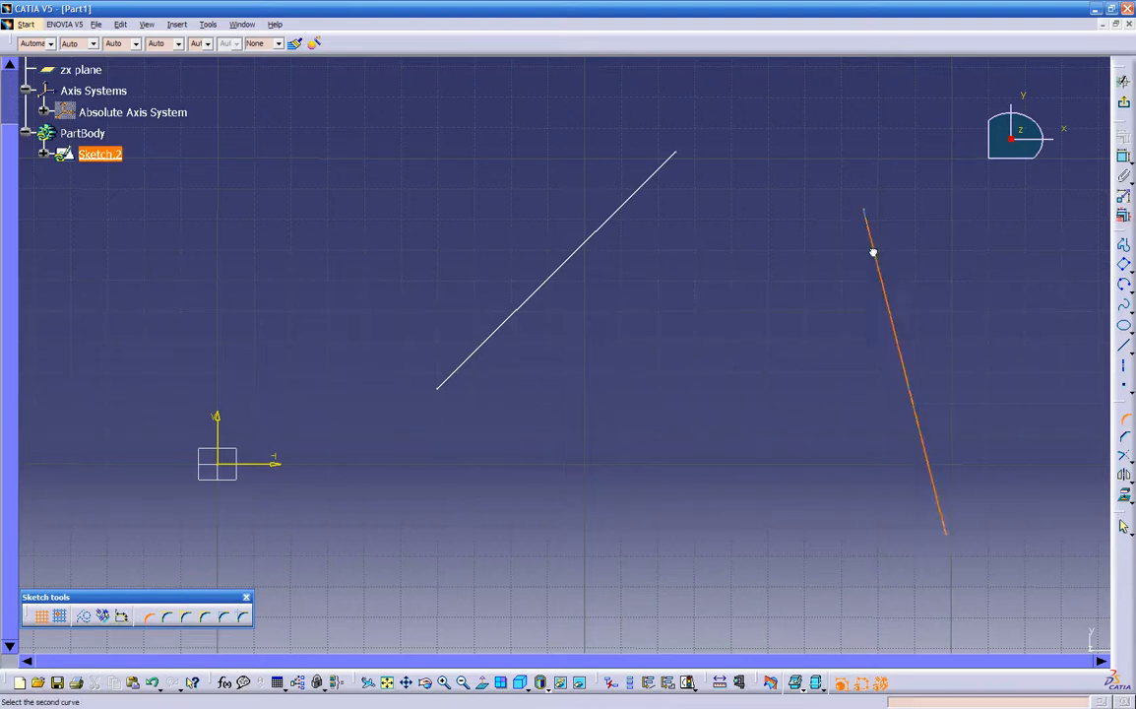
click(673, 160)
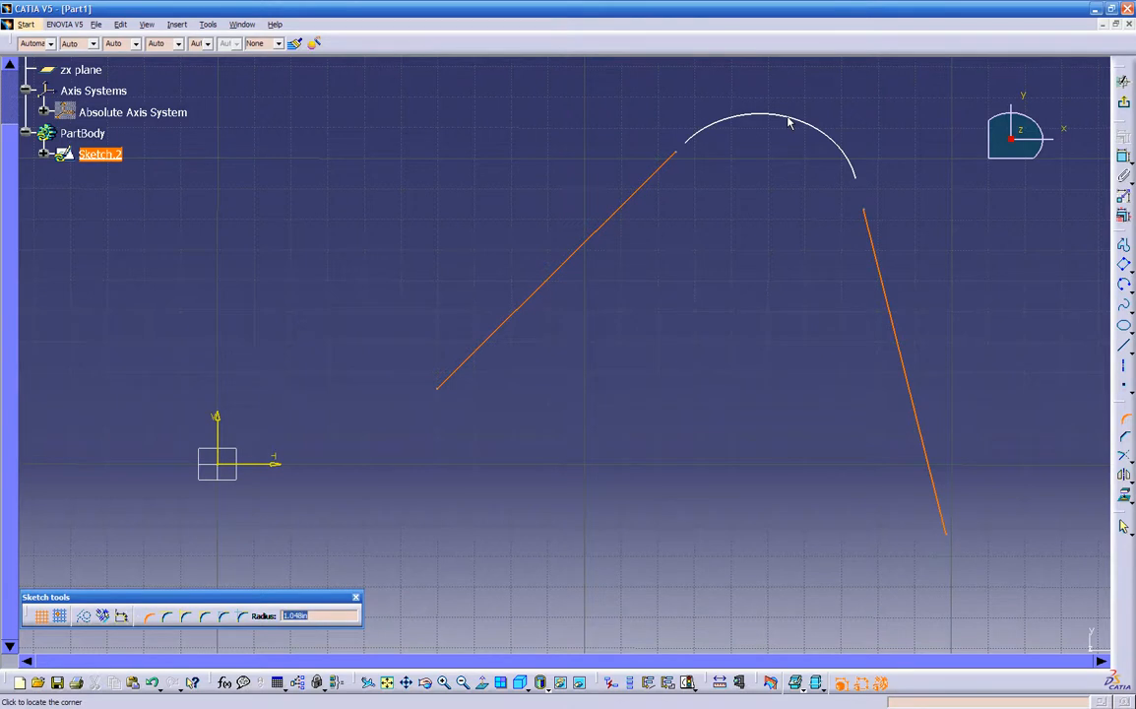
key(BackSpace)
text(.25)
key(Return)
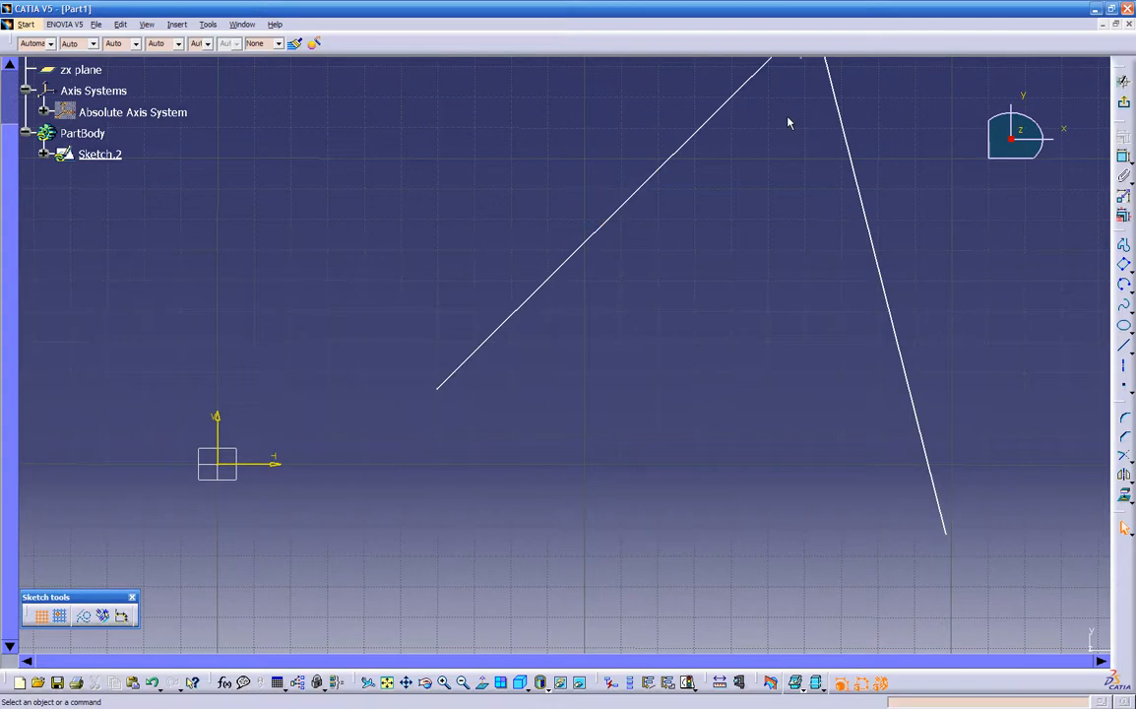
mouse_move(787, 123)
middle_down()
mouse_move(513, 507)
mouse_move(625, 381)
mouse_move(450, 256)
mouse_move(318, 311)
middle_up()
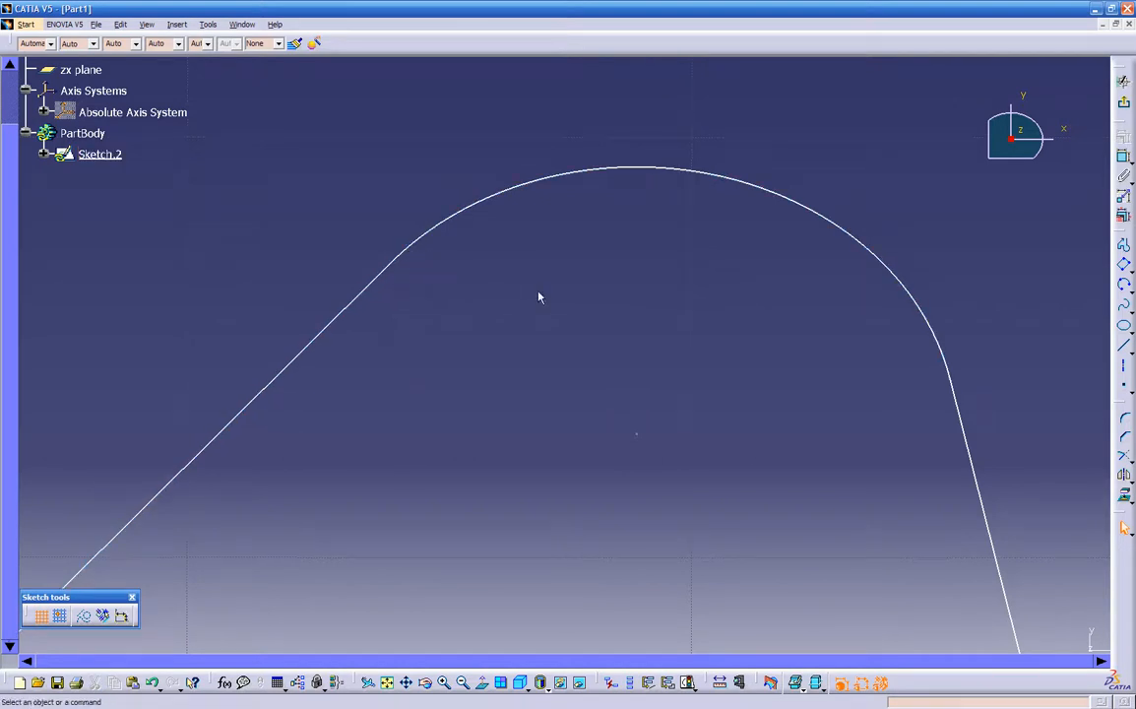
mouse_move(538, 292)
middle_down()
mouse_move(470, 498)
mouse_move(538, 332)
mouse_move(499, 456)
mouse_move(558, 385)
mouse_move(541, 365)
mouse_move(577, 322)
mouse_move(559, 360)
middle_up()
- Undo the corner between the two lines, and delete both lines from the sketch
key(ctrl+z)
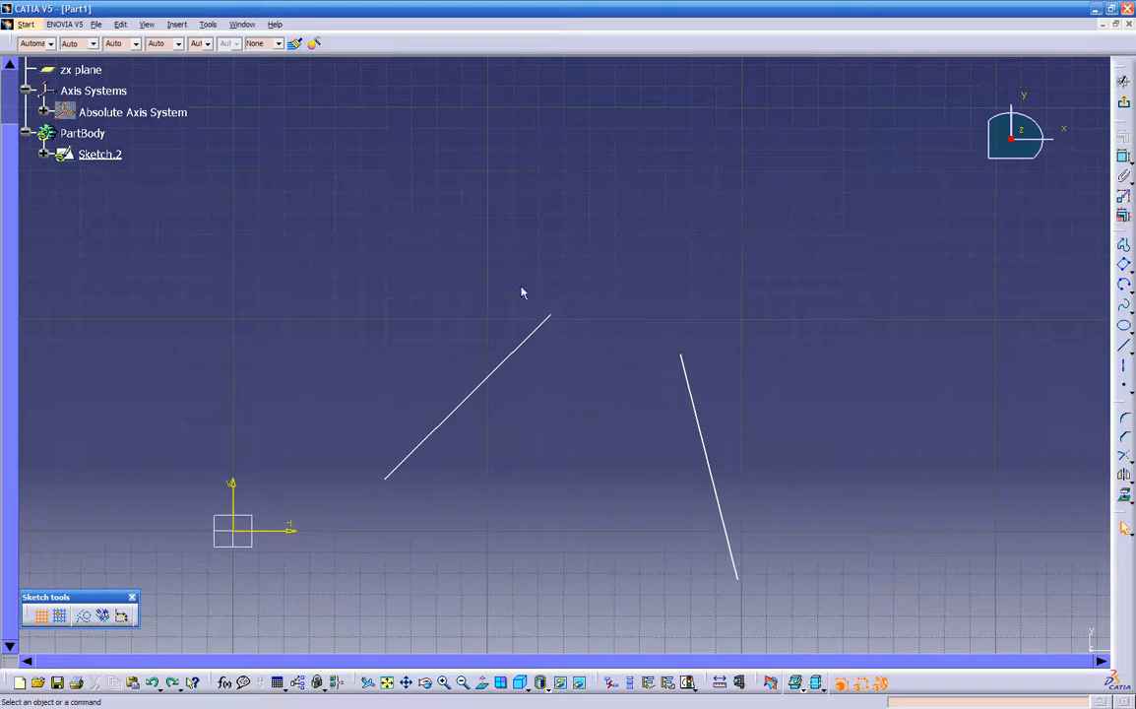
mouse_move(365, 212)
mouse_down()
mouse_move(586, 494)
mouse_move(814, 610)
mouse_move(797, 578)
mouse_up()
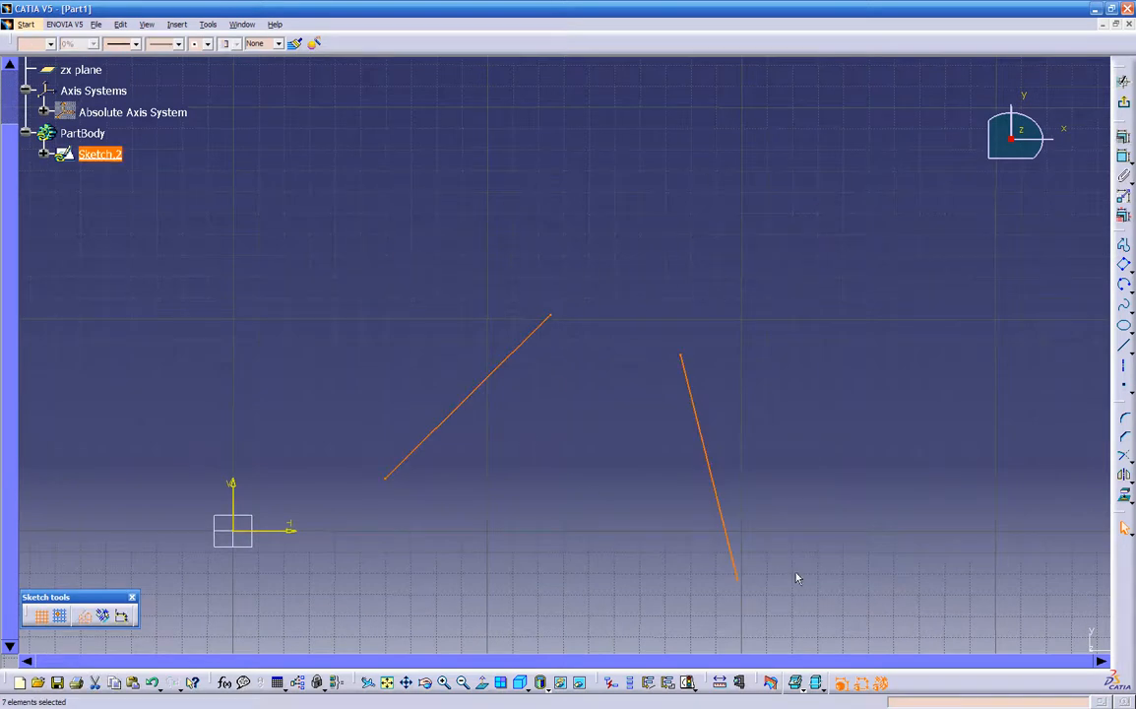
key(Delete)
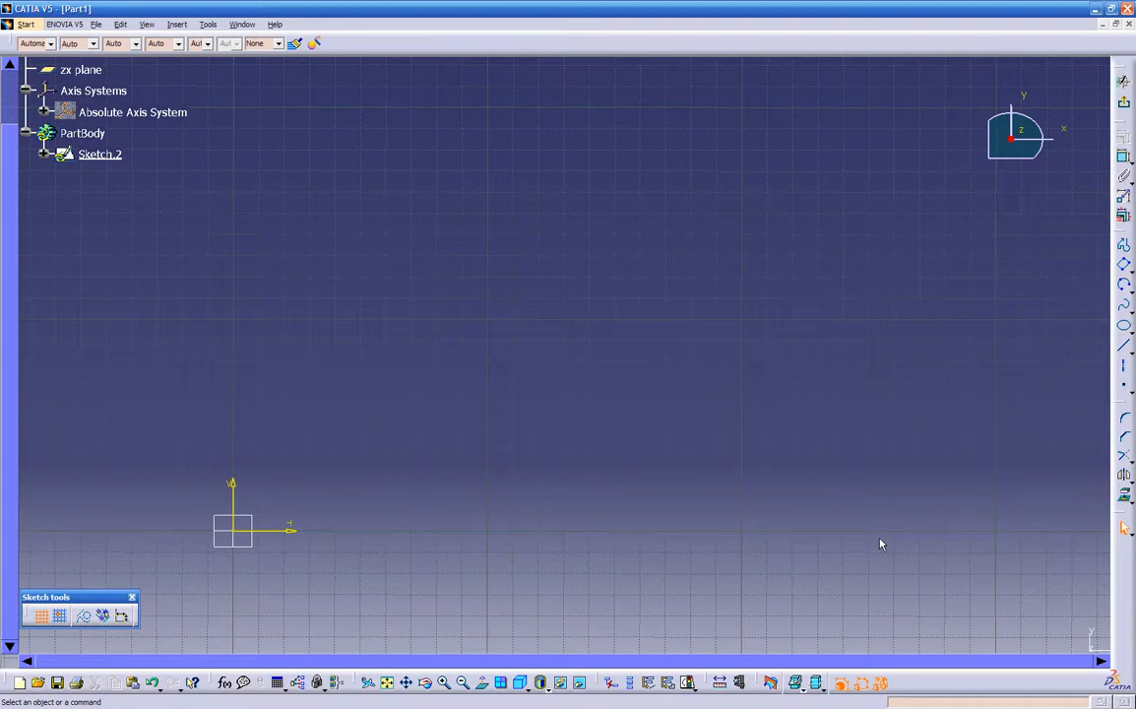
key(ctrl+z)
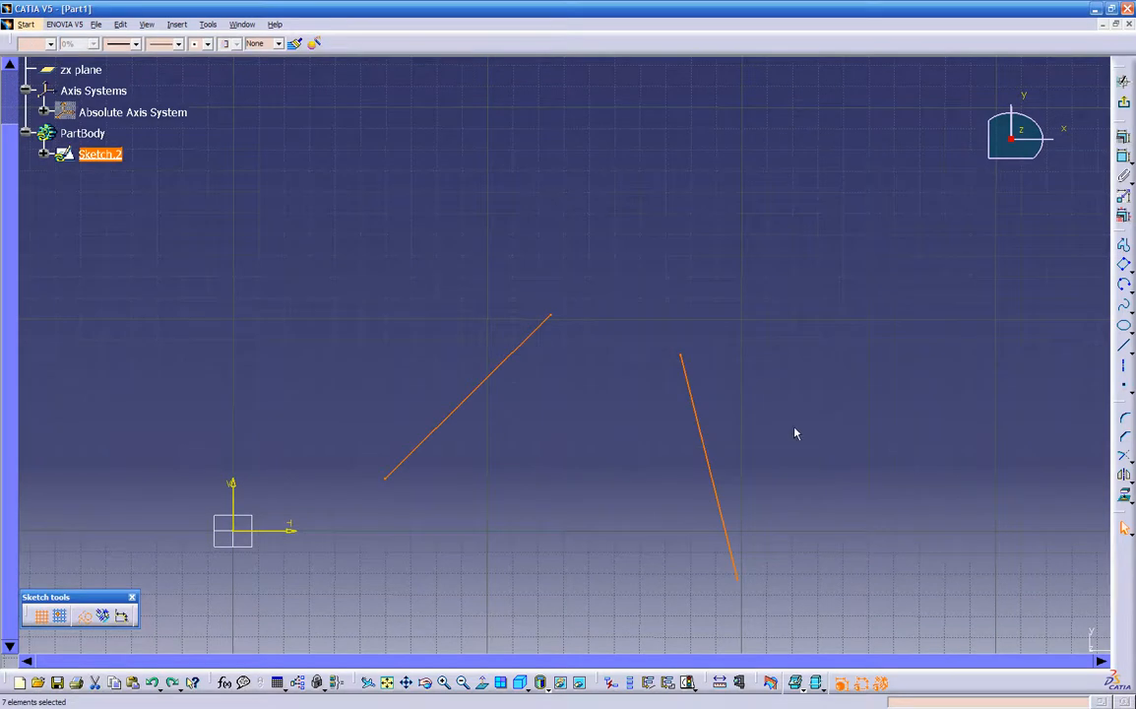
key(Delete)
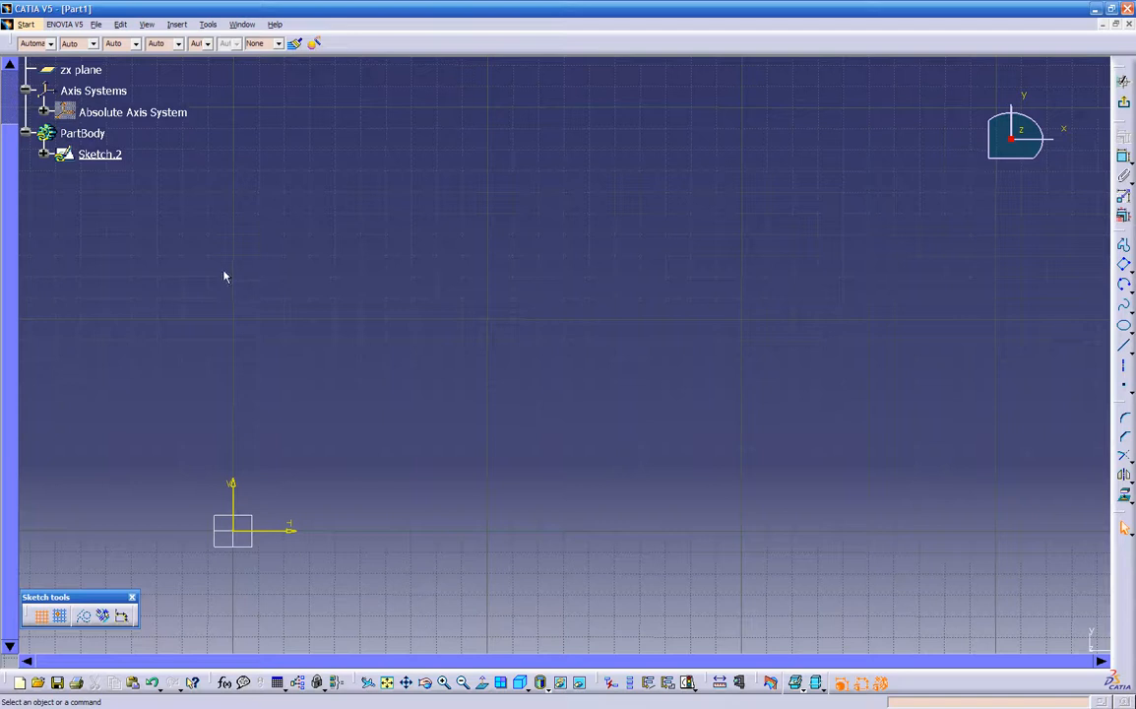
- Undo the last deletion to restore the two separate lines, and clear the selection
click(154, 683)
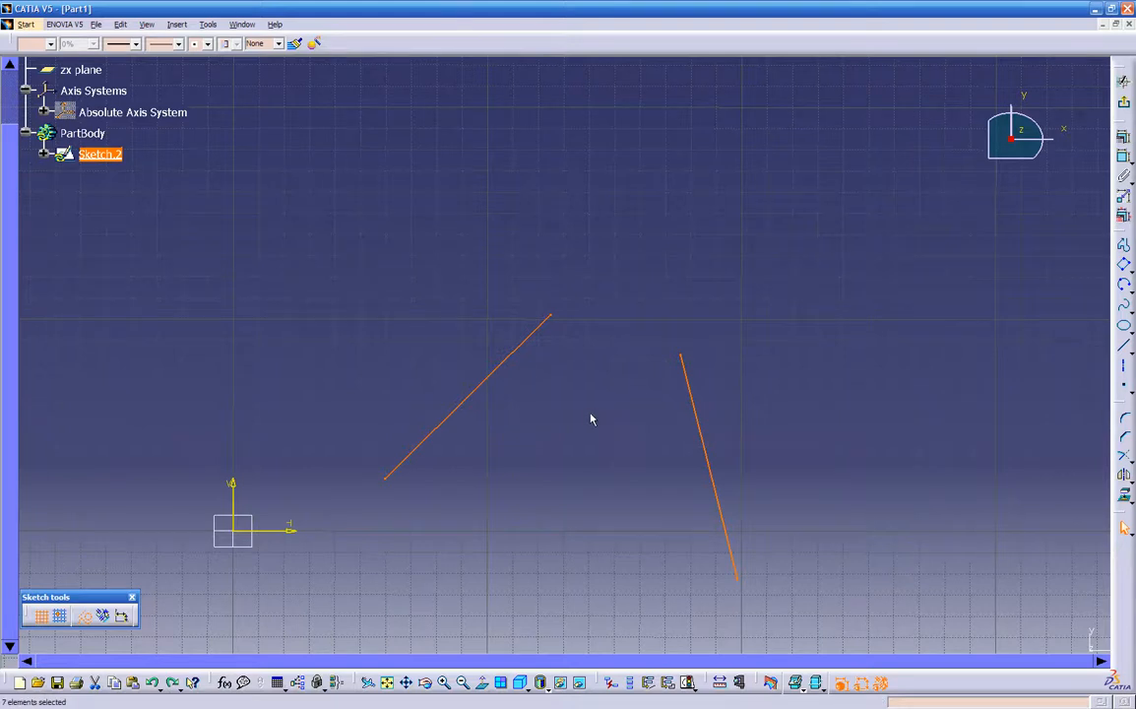
click(907, 394)
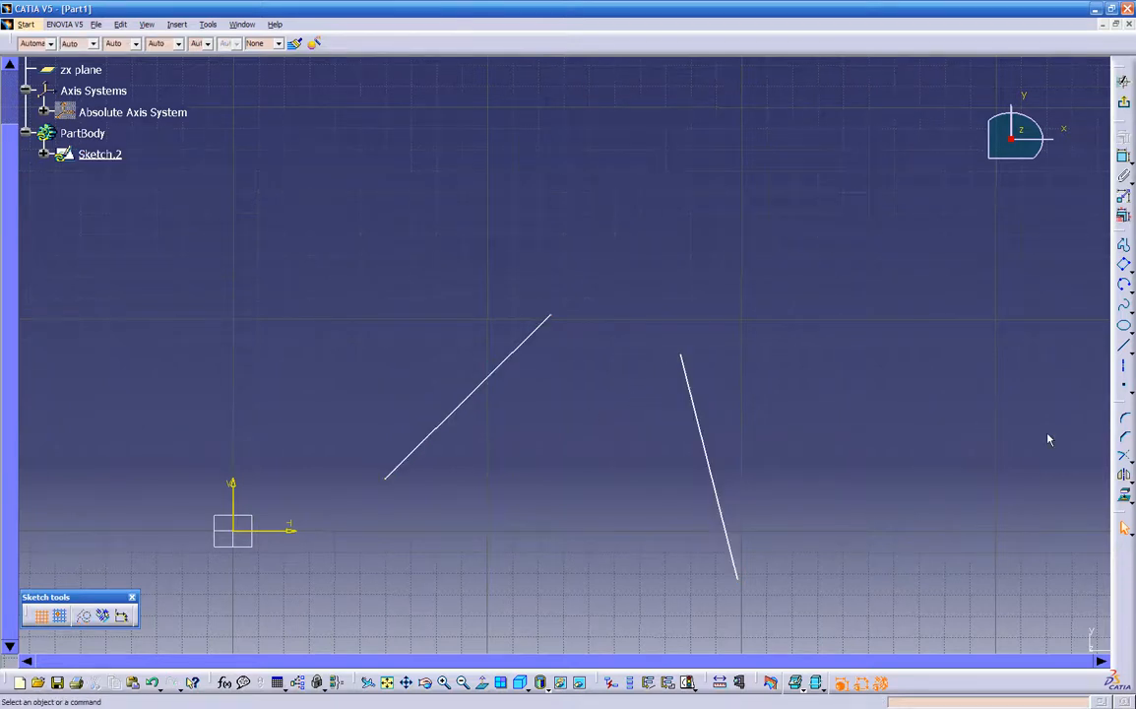
- Create a chamfer bridging the upper ends of the steep and sloping lines, and undo it
click(1127, 442)
click(695, 390)
click(548, 321)
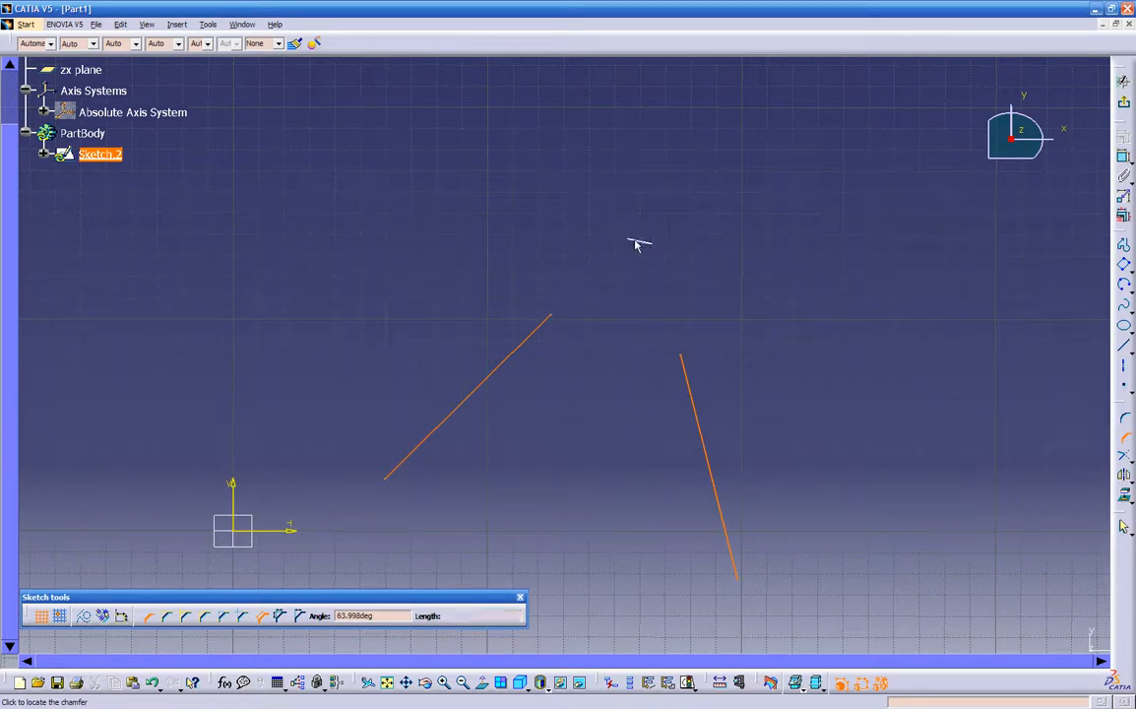
click(641, 285)
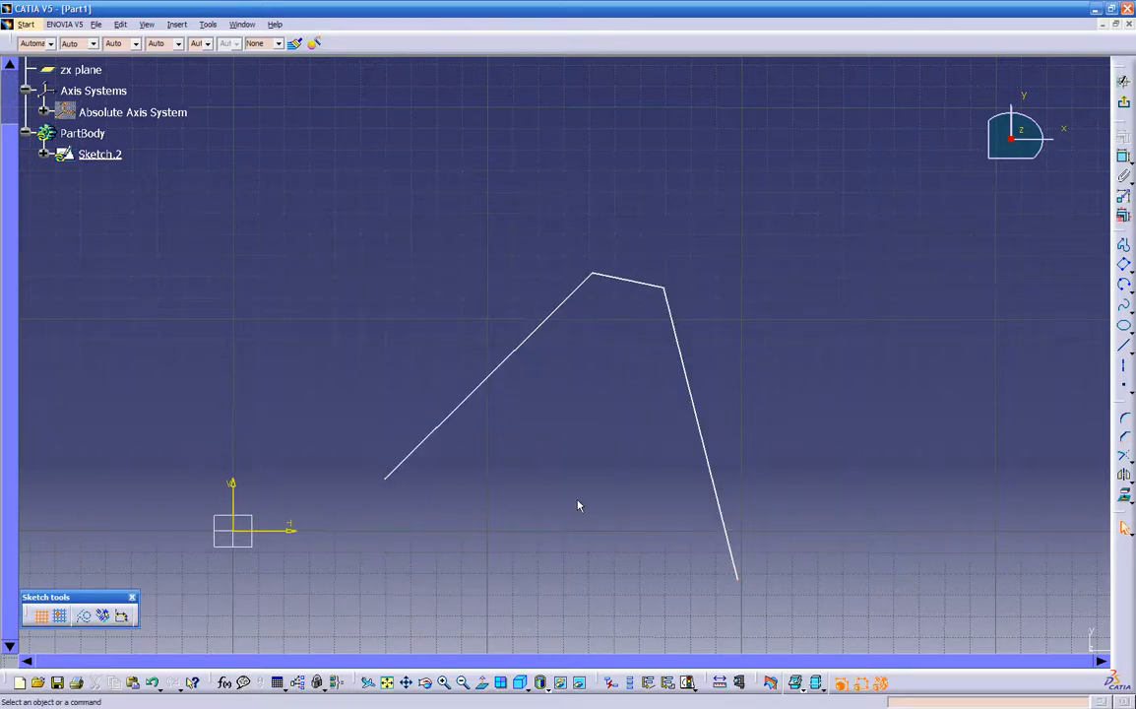
key(ctrl+z)
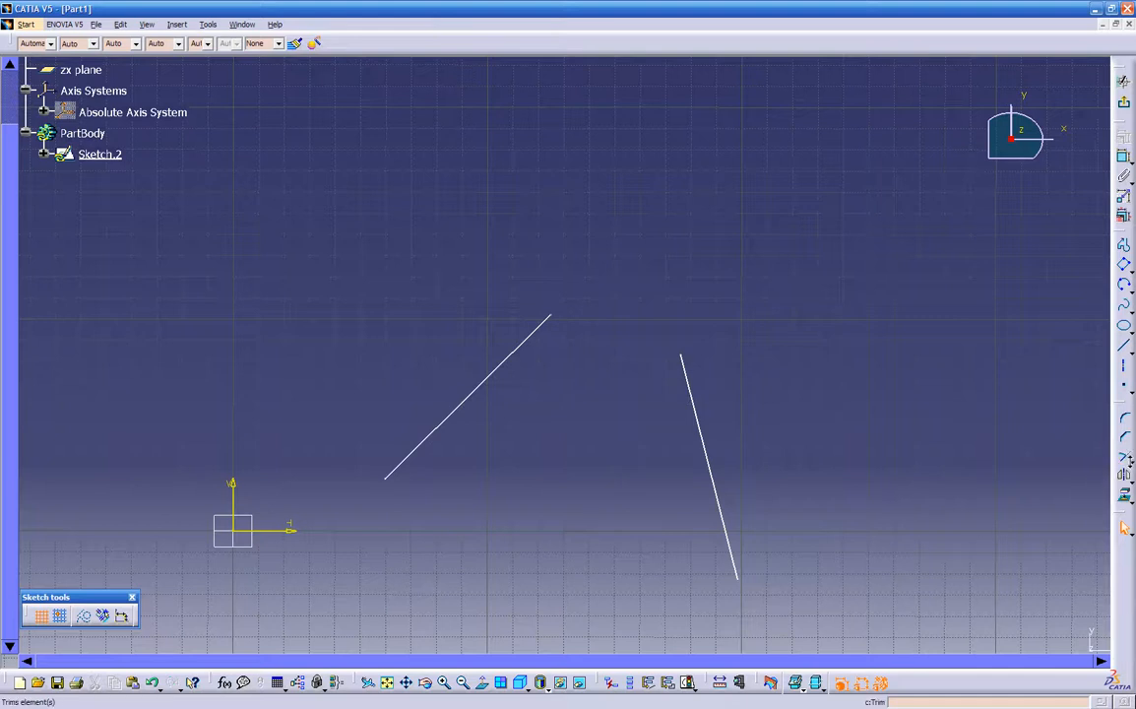
- Trim the sloping and steep lines to their common intersection using the trim-all-elements option, and undo the trim
click(1131, 465)
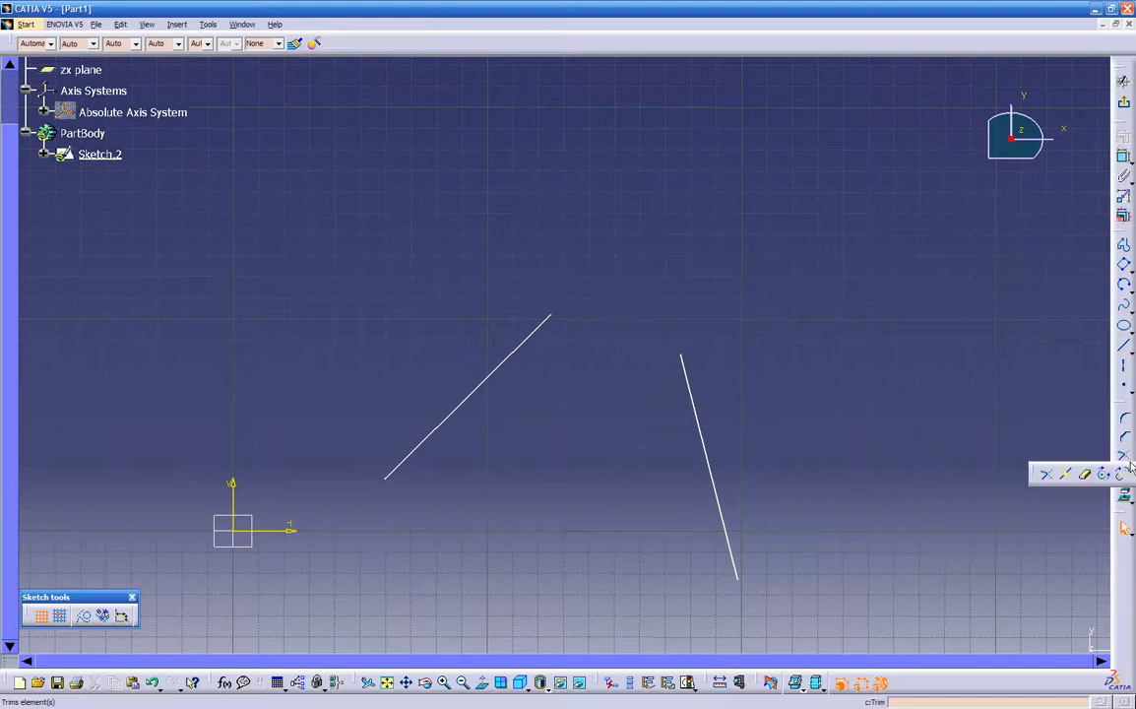
click(1046, 477)
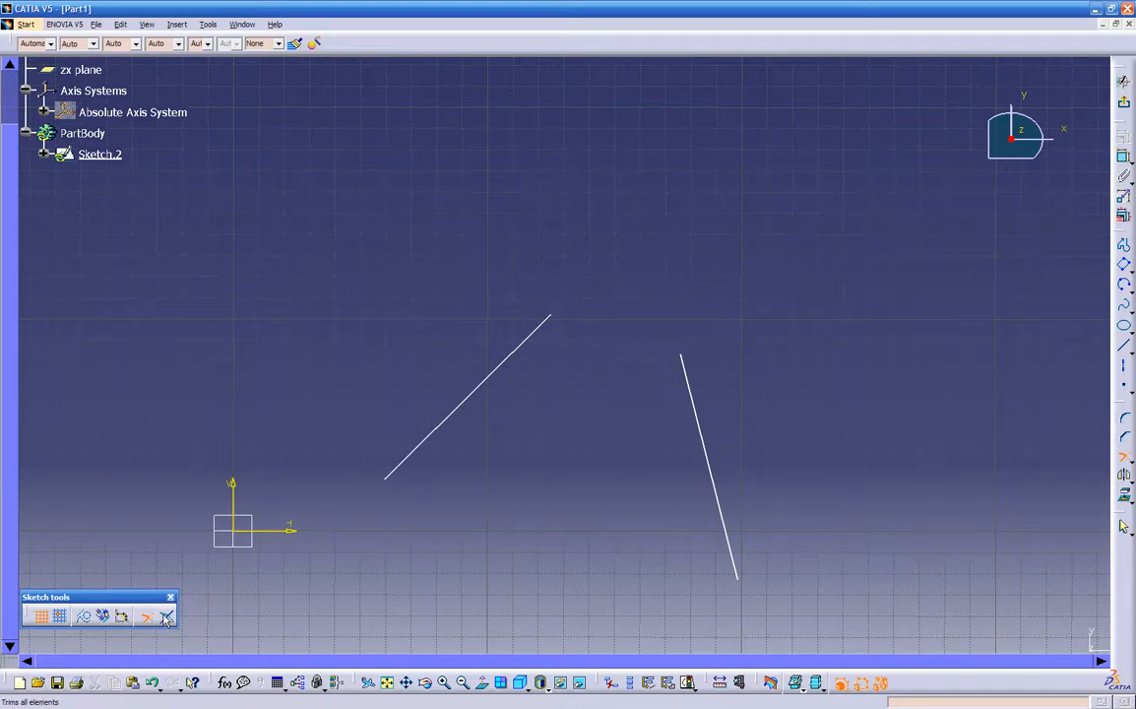
click(520, 346)
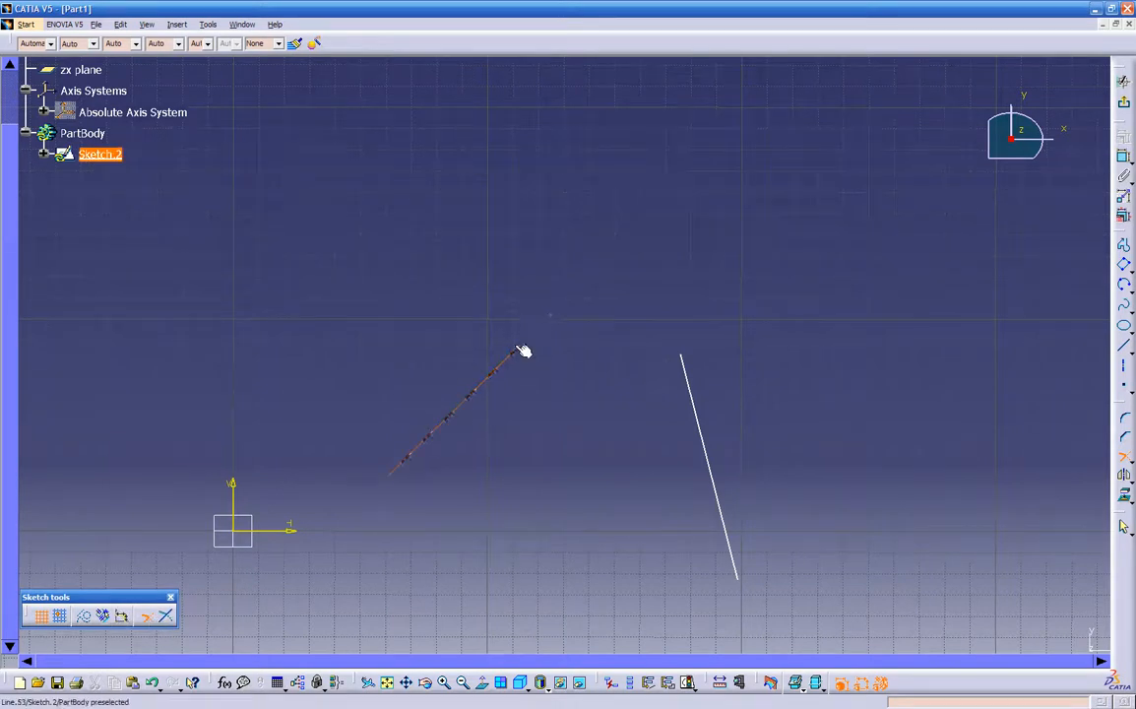
key(Escape)
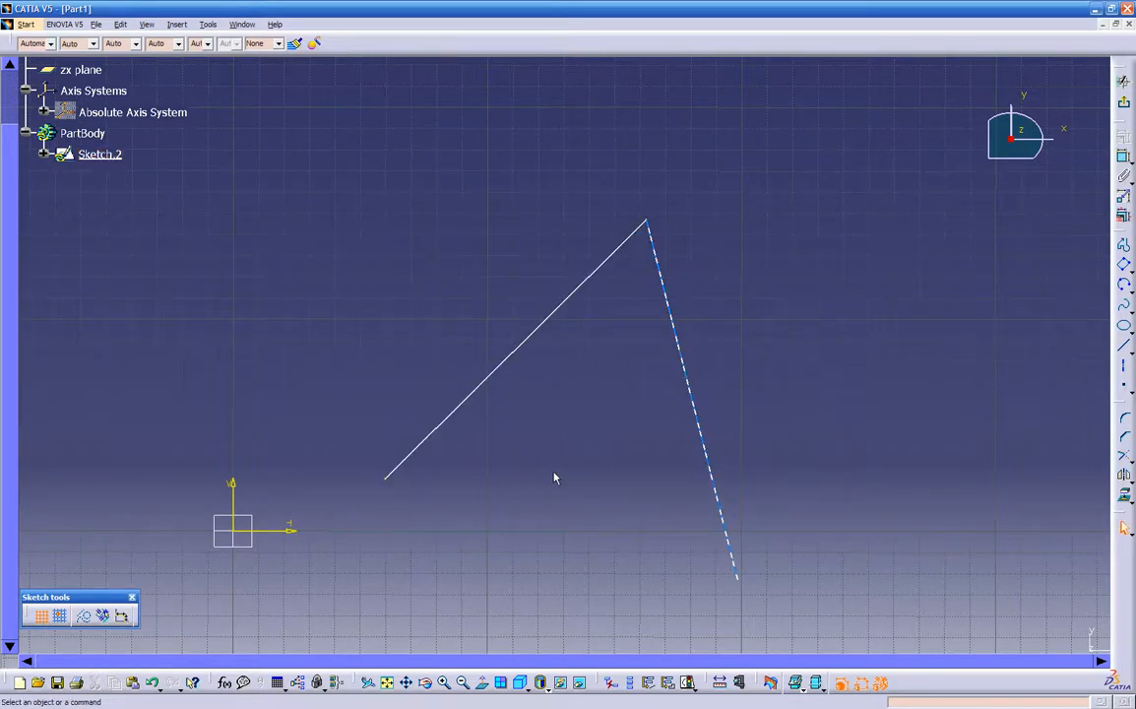
key(ctrl+z)
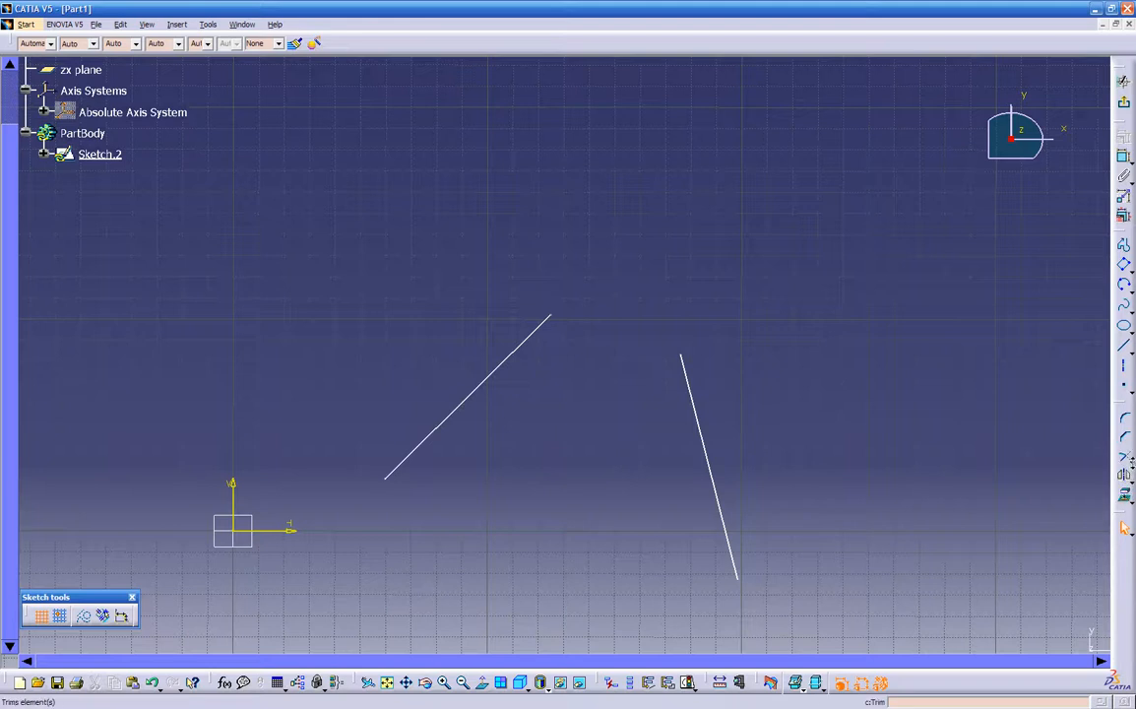
- Break the sloping line near its middle into two segments
click(1132, 461)
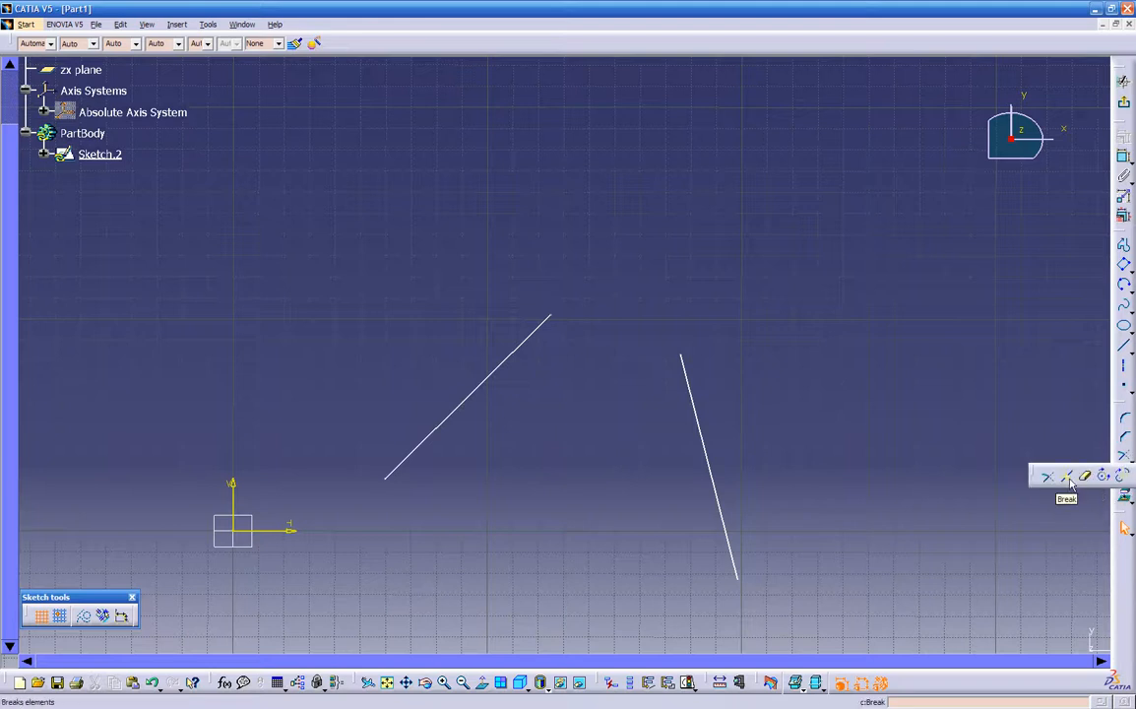
click(1070, 479)
click(464, 406)
click(464, 401)
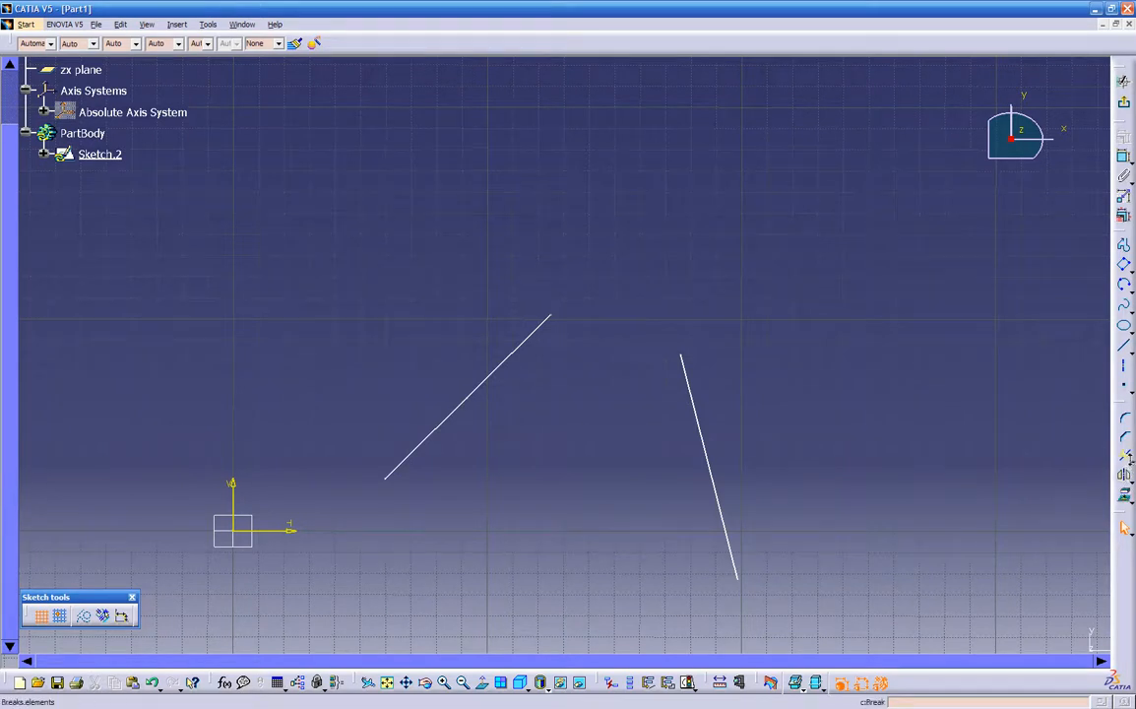
- Remove the upper segment of the broken sloping line with Quick Trim
click(1130, 461)
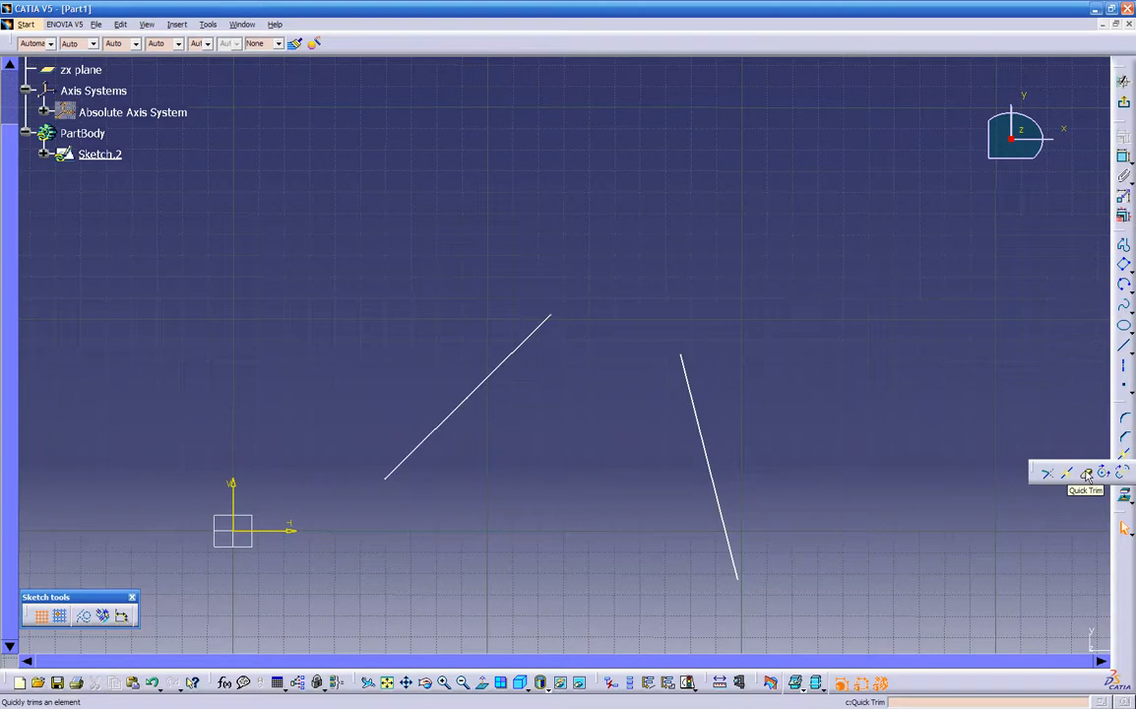
click(1086, 473)
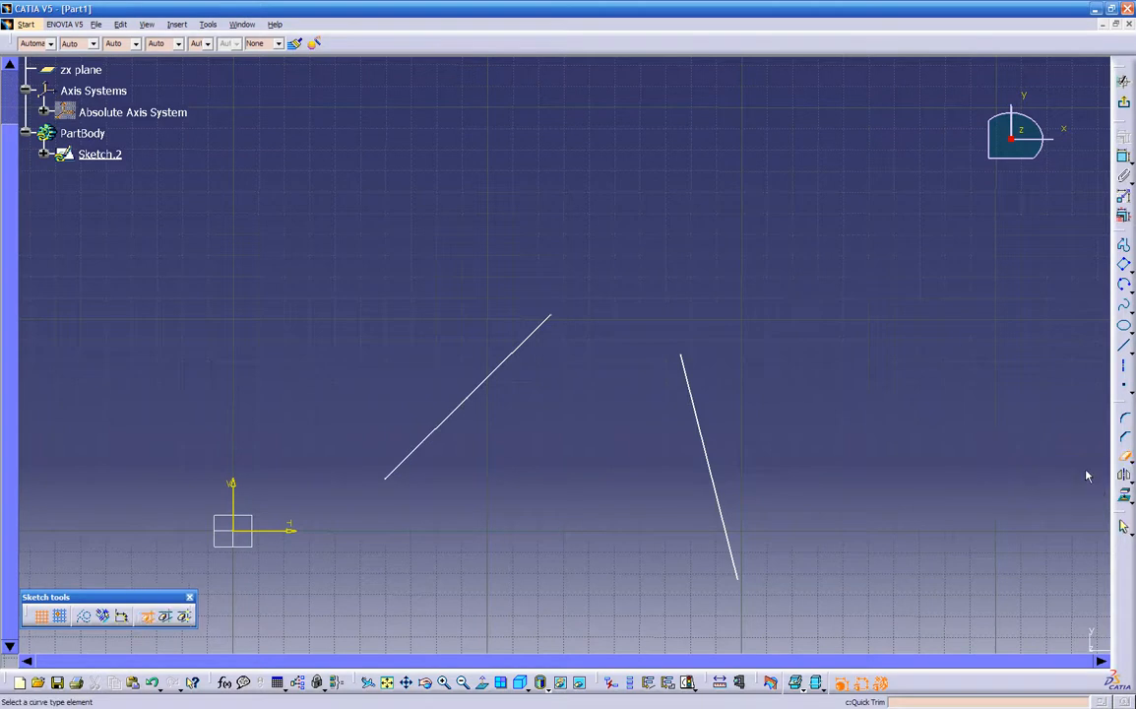
click(522, 350)
middle_drag(631, 406, 650, 463)
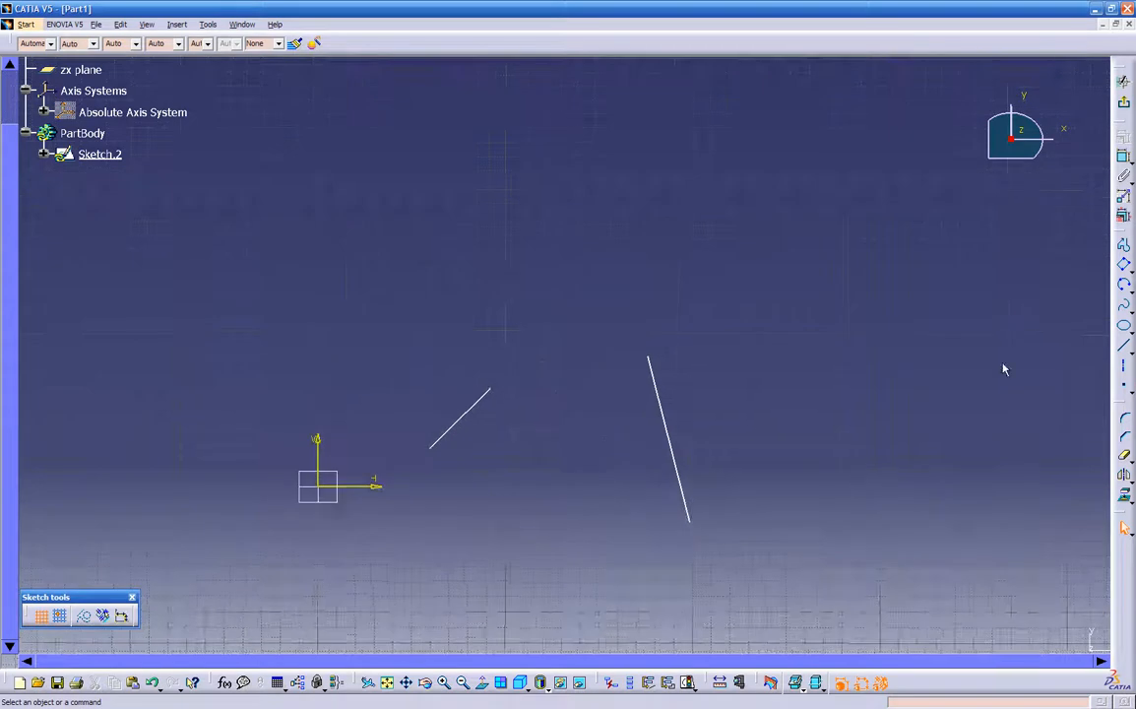
- Sketch two crossing lines beyond the existing ones, a long one descending away from the origin and a shorter one rising across it
click(1125, 349)
click(726, 105)
click(944, 496)
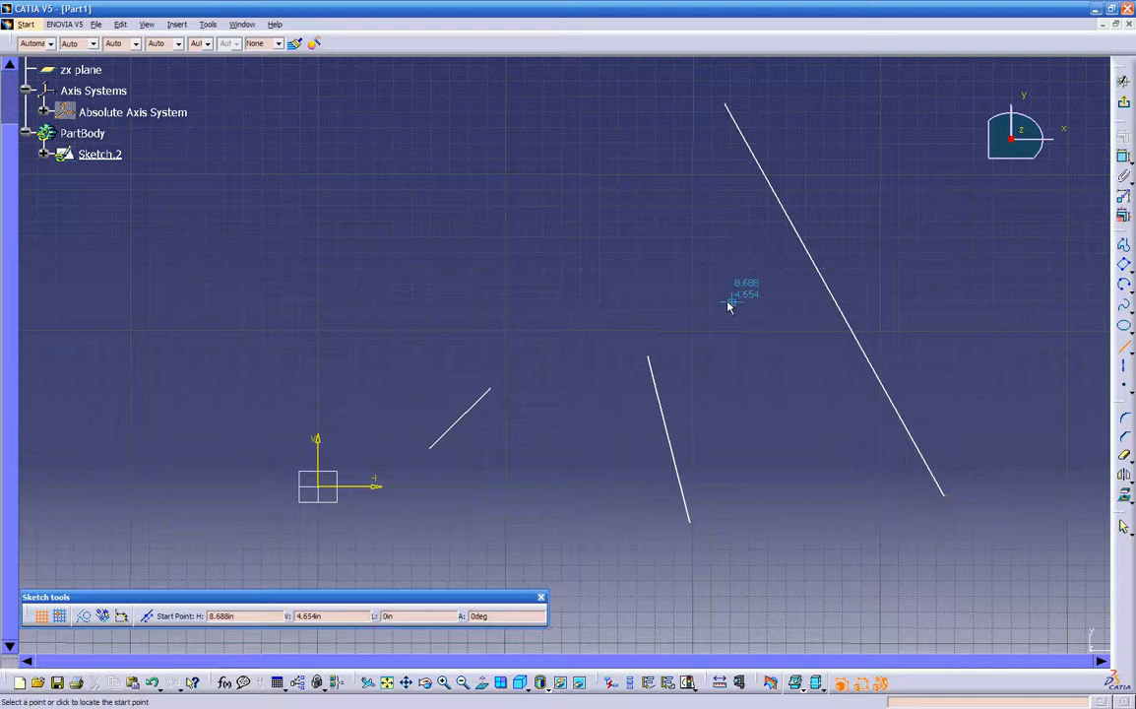
click(640, 321)
click(906, 184)
key(Escape)
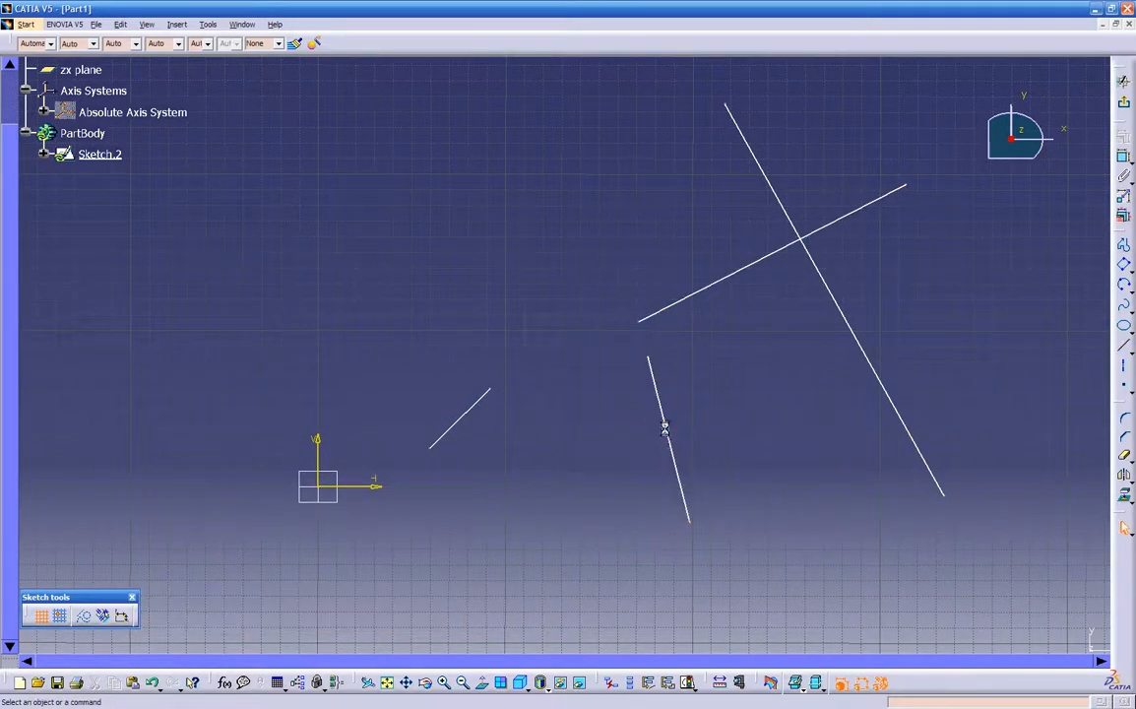
- Delete the steep line and the short sloping line near the origin, keeping only the two crossing lines
click(661, 424)
key(Delete)
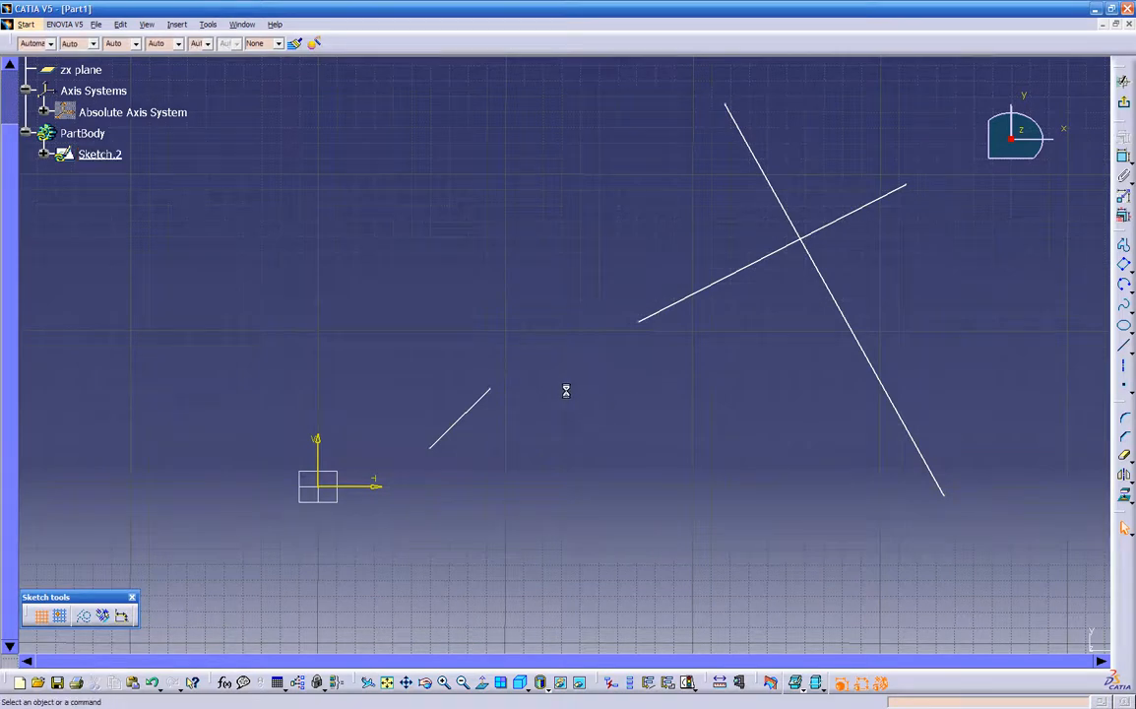
click(483, 397)
key(Delete)
middle_drag(633, 366, 538, 435)
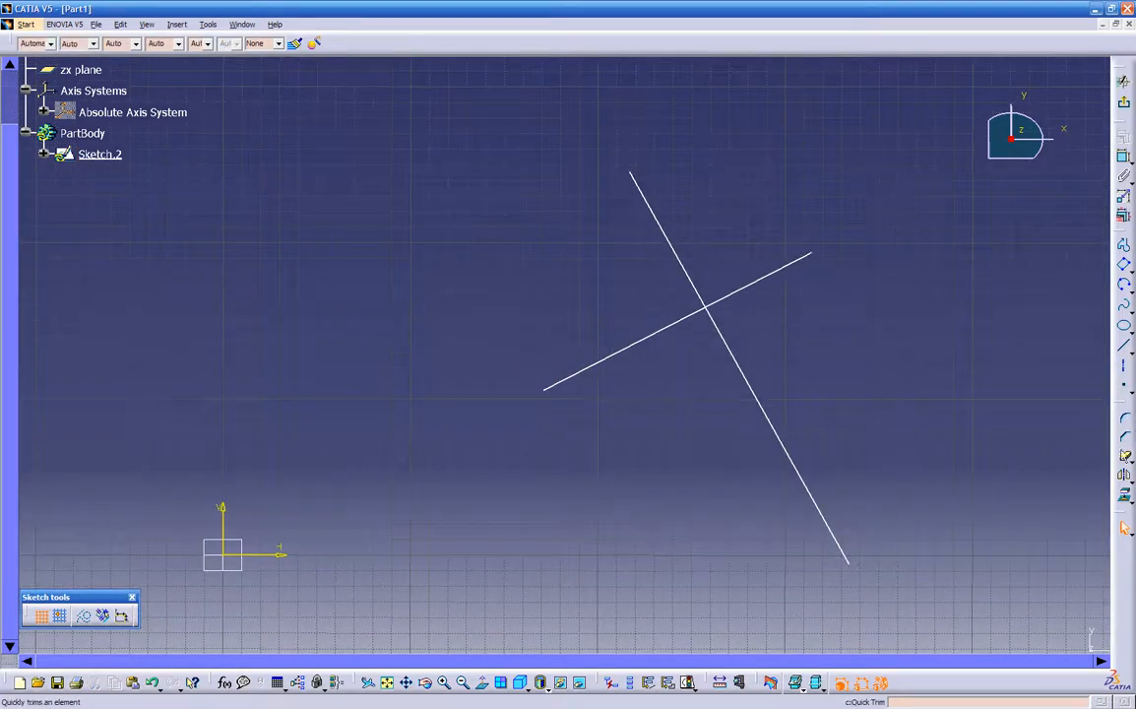
- Quick Trim the upper end of the shorter crossing line back to the intersection, and undo the trim
click(1125, 459)
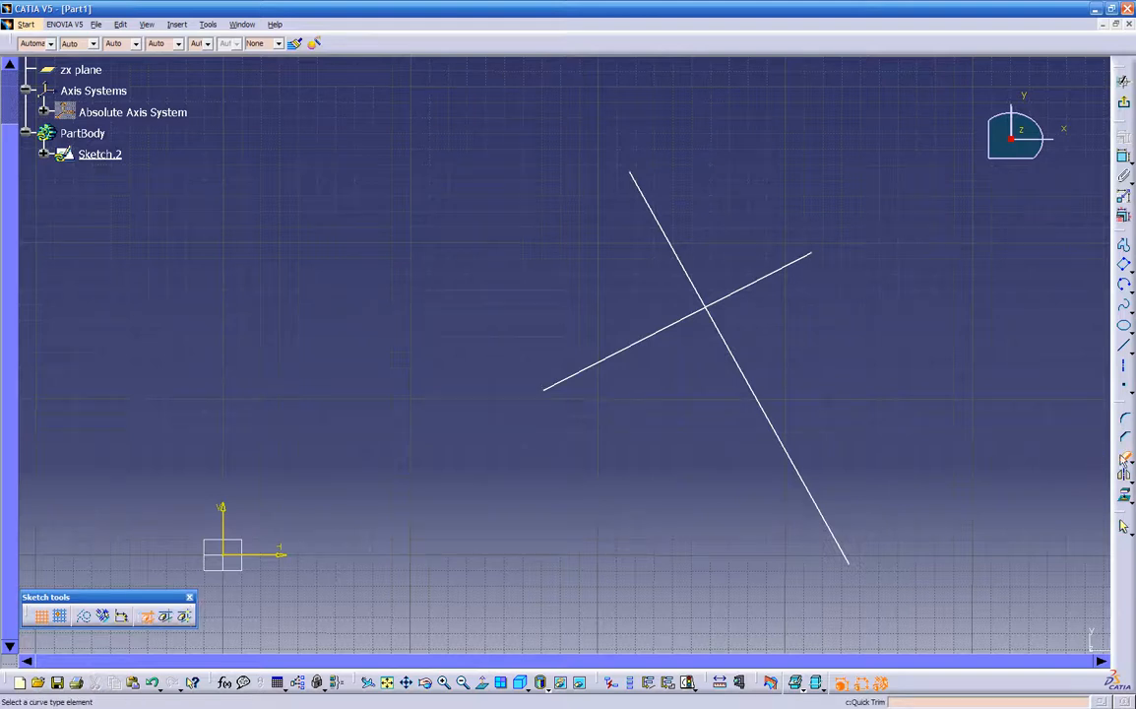
click(766, 281)
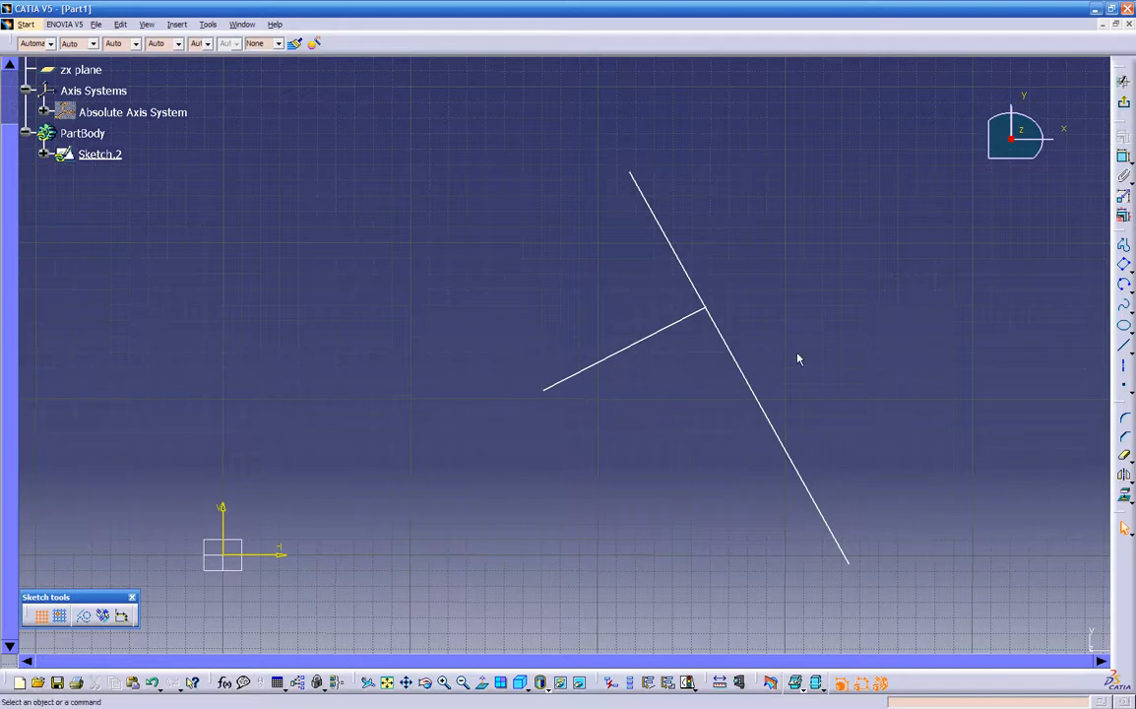
middle_drag(801, 357, 702, 361)
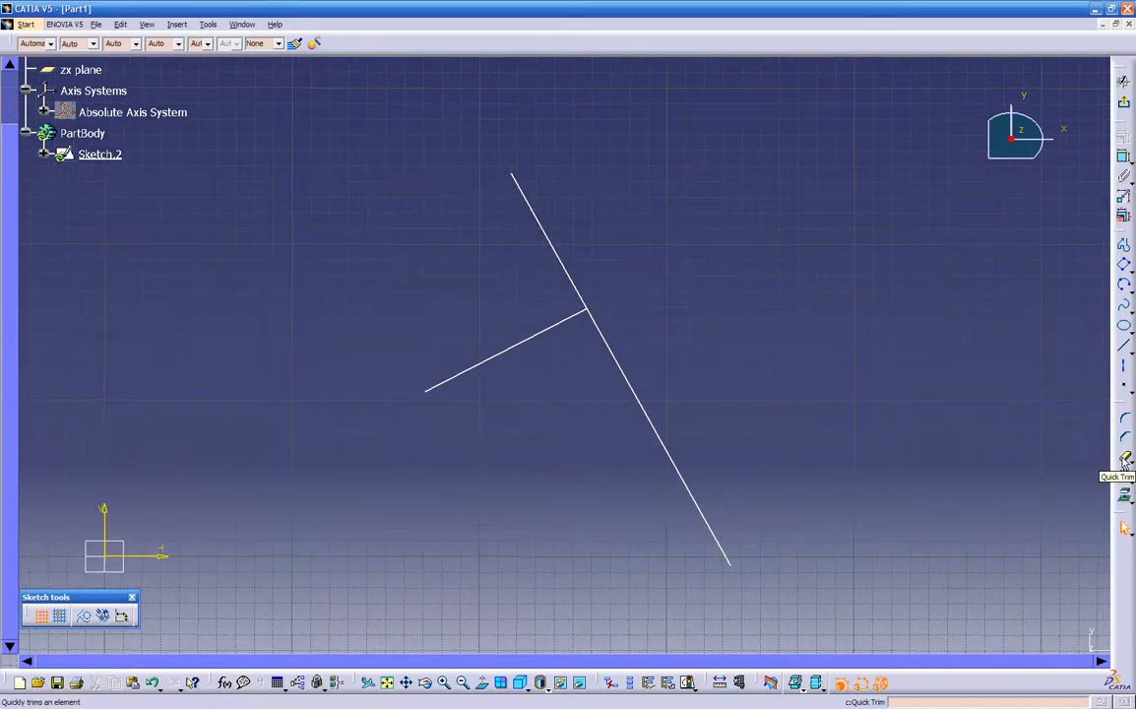
key(ctrl+z)
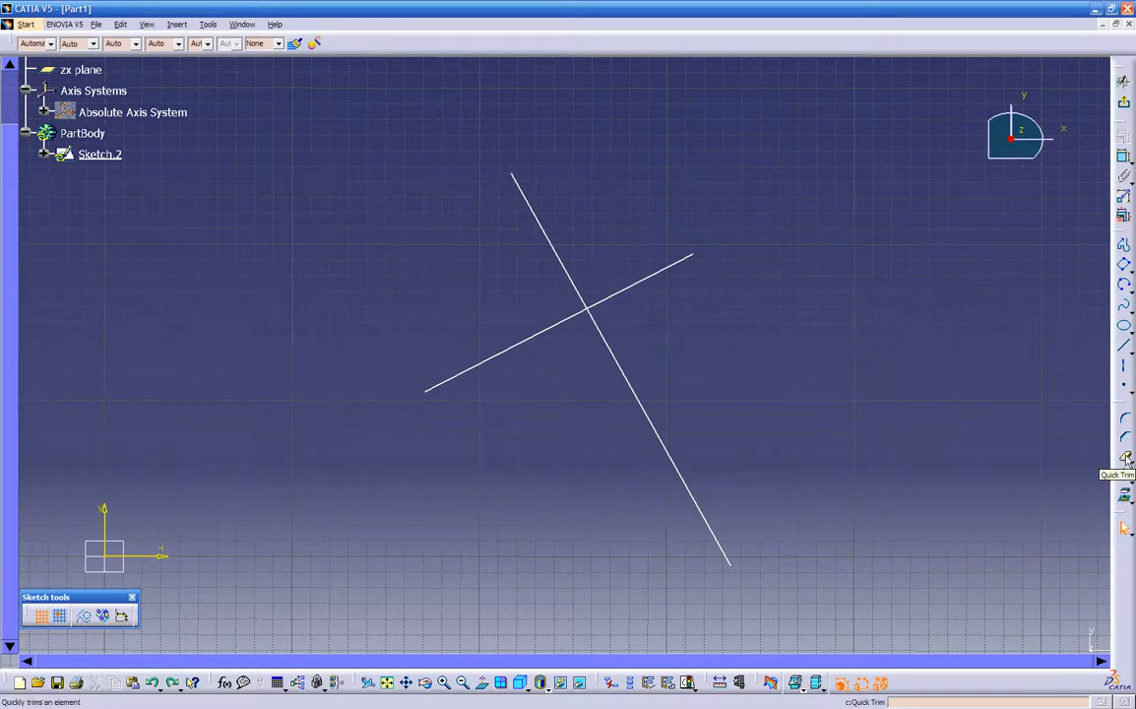
- Quick Trim the upper ends of both crossing lines back to their intersection, and undo both trims
click(1126, 457)
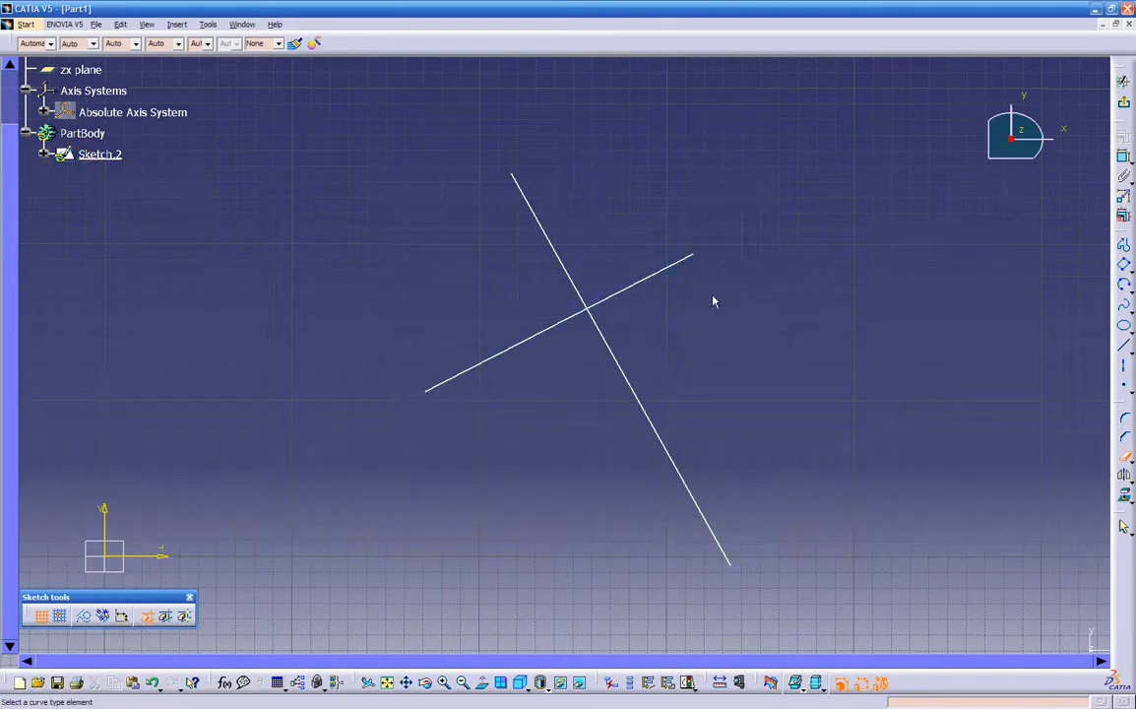
click(673, 269)
click(555, 246)
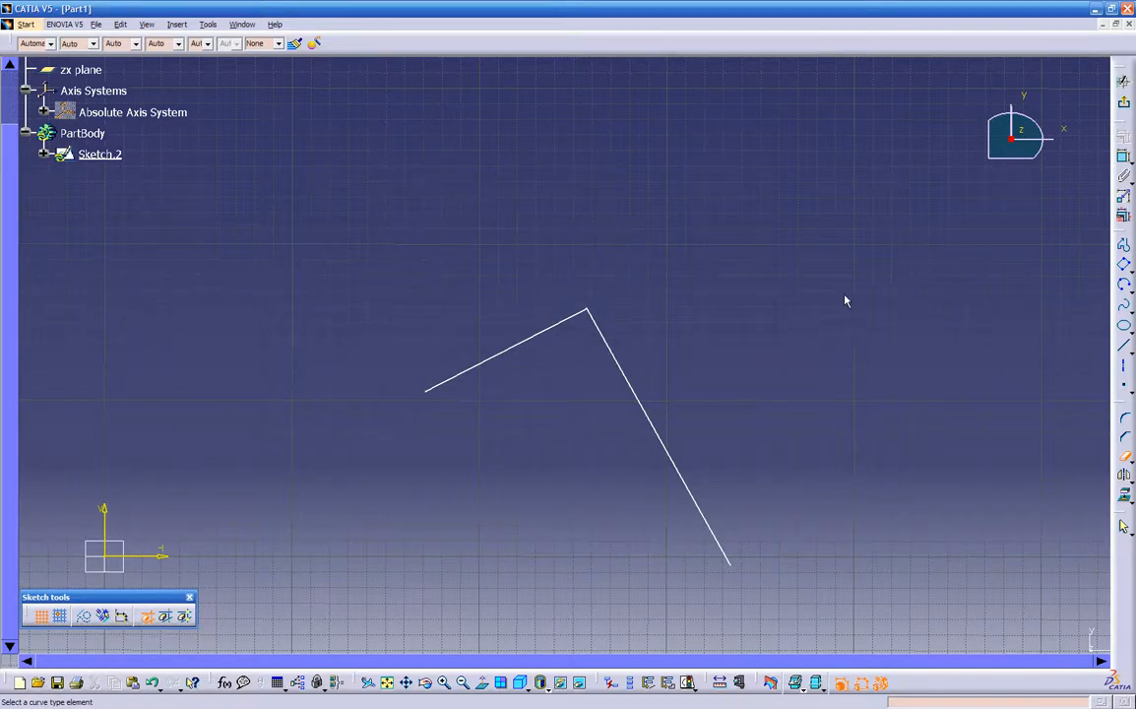
middle_drag(804, 301, 787, 331)
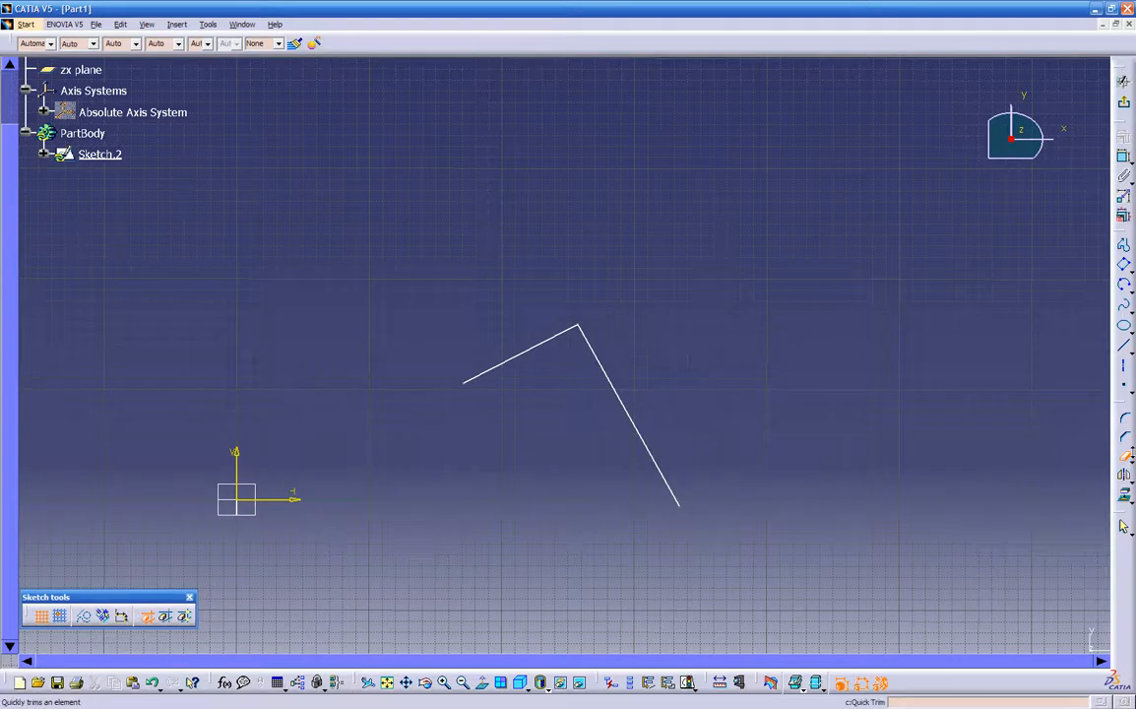
key(Escape)
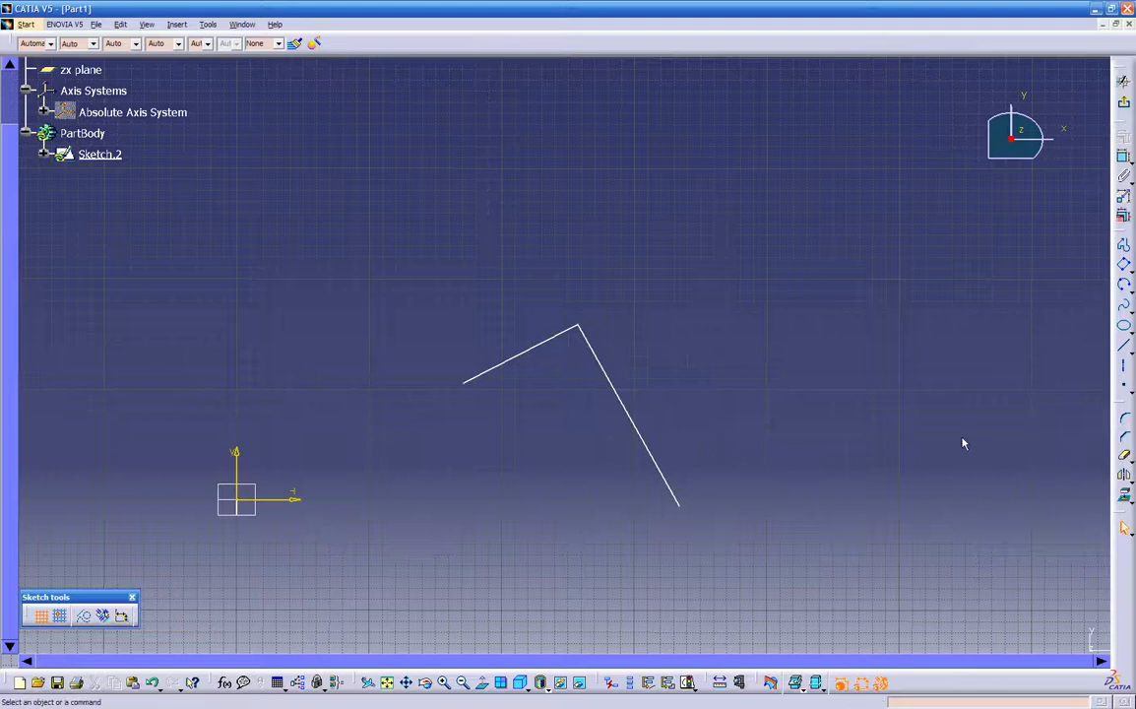
key(ctrl+z)
key(ctrl+z)
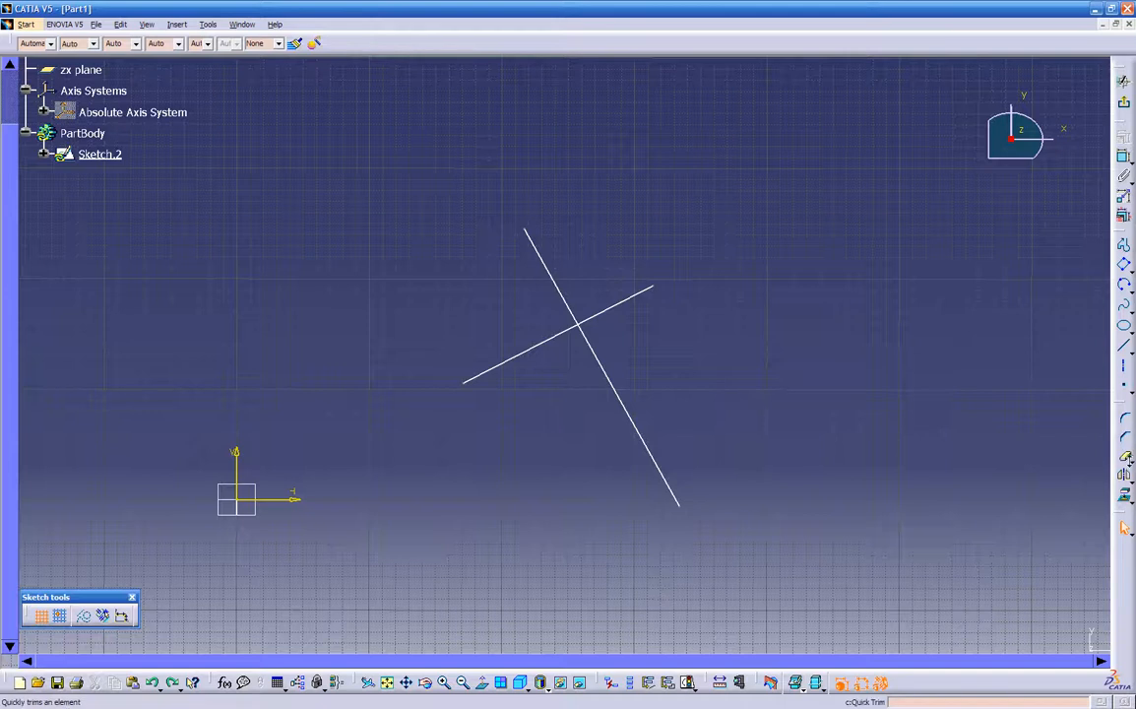
- Trim the two crossing lines against each other into a single corner, keeping their lower portions
click(1132, 470)
click(1046, 476)
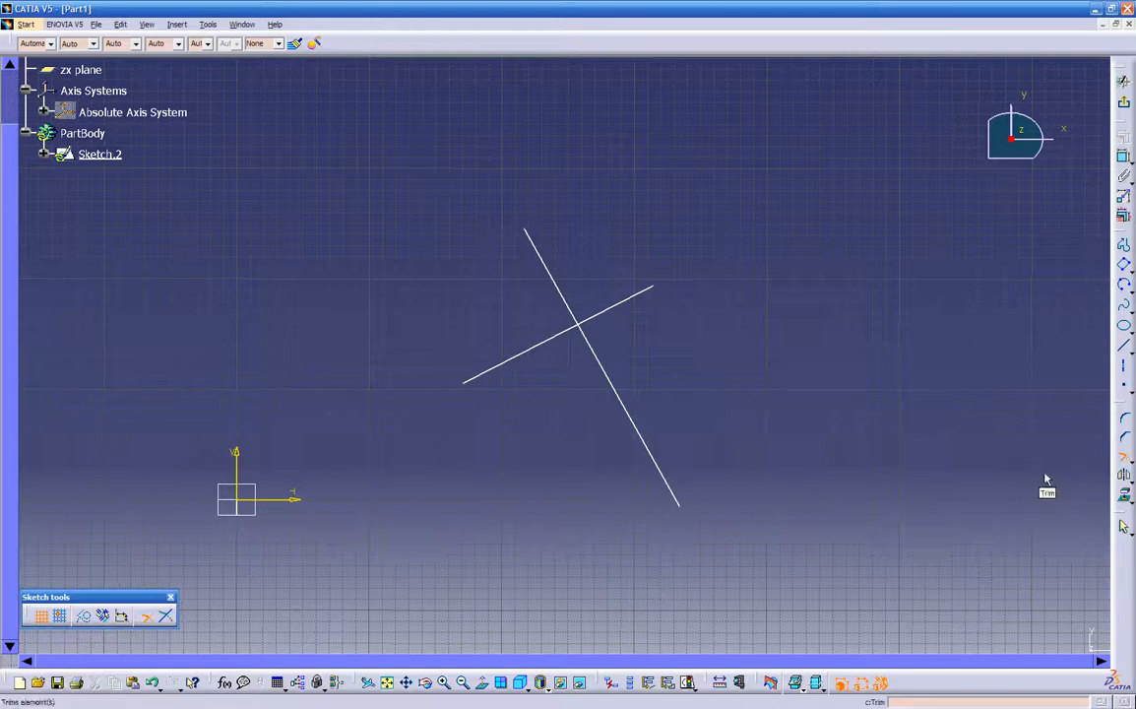
click(595, 354)
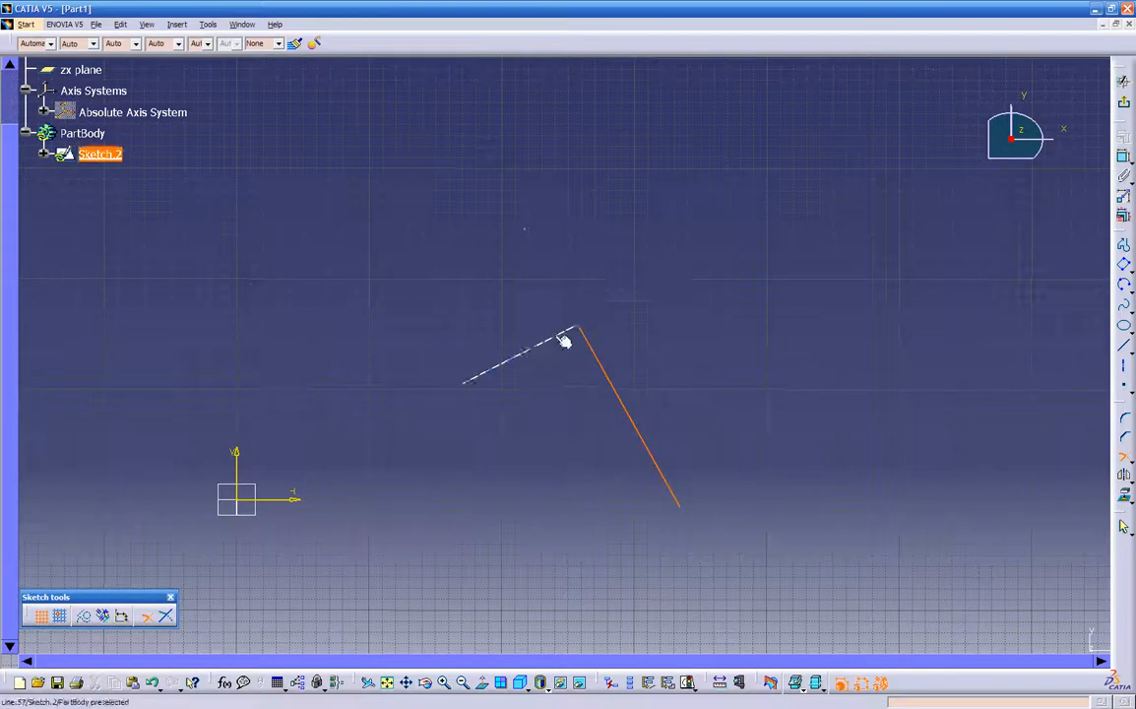
click(555, 335)
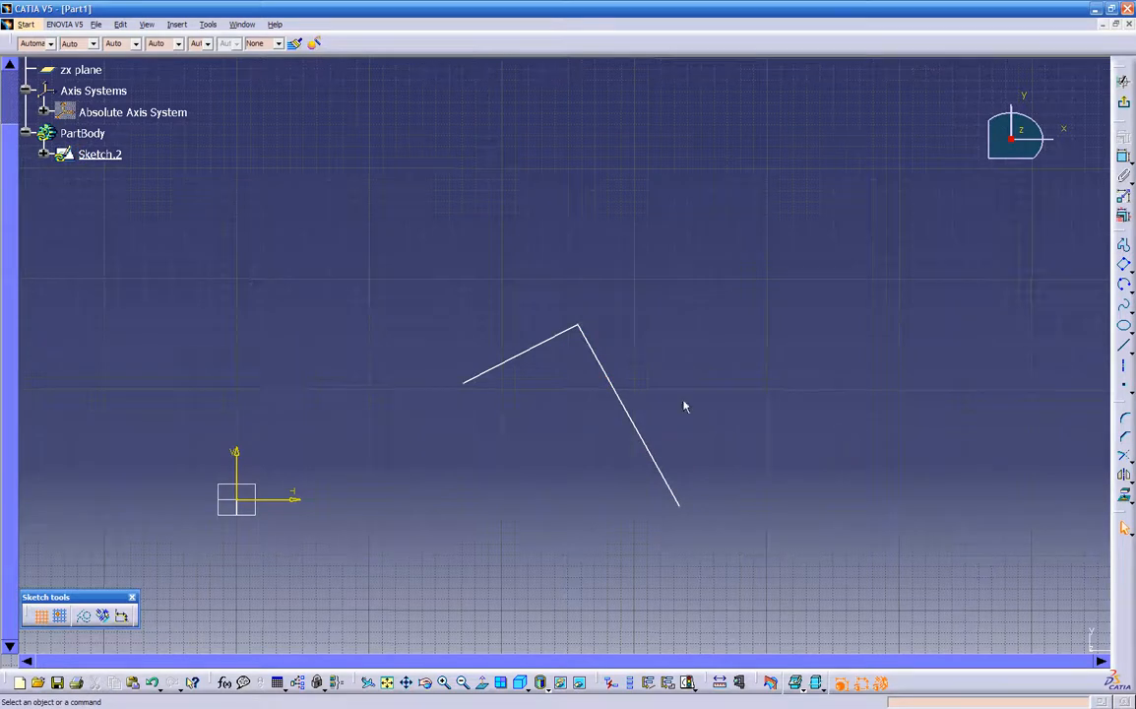
mouse_move(573, 338)
ctrl+middle_down()
mouse_move(688, 205)
mouse_move(642, 307)
ctrl+middle_up()
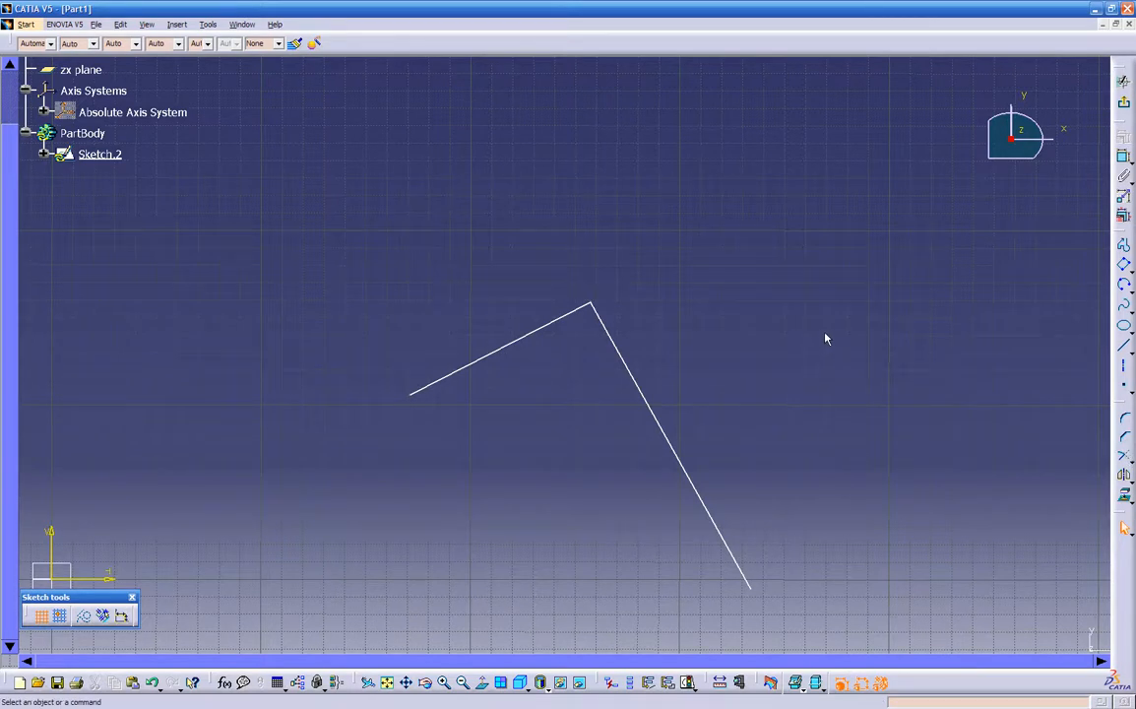
click(1130, 479)
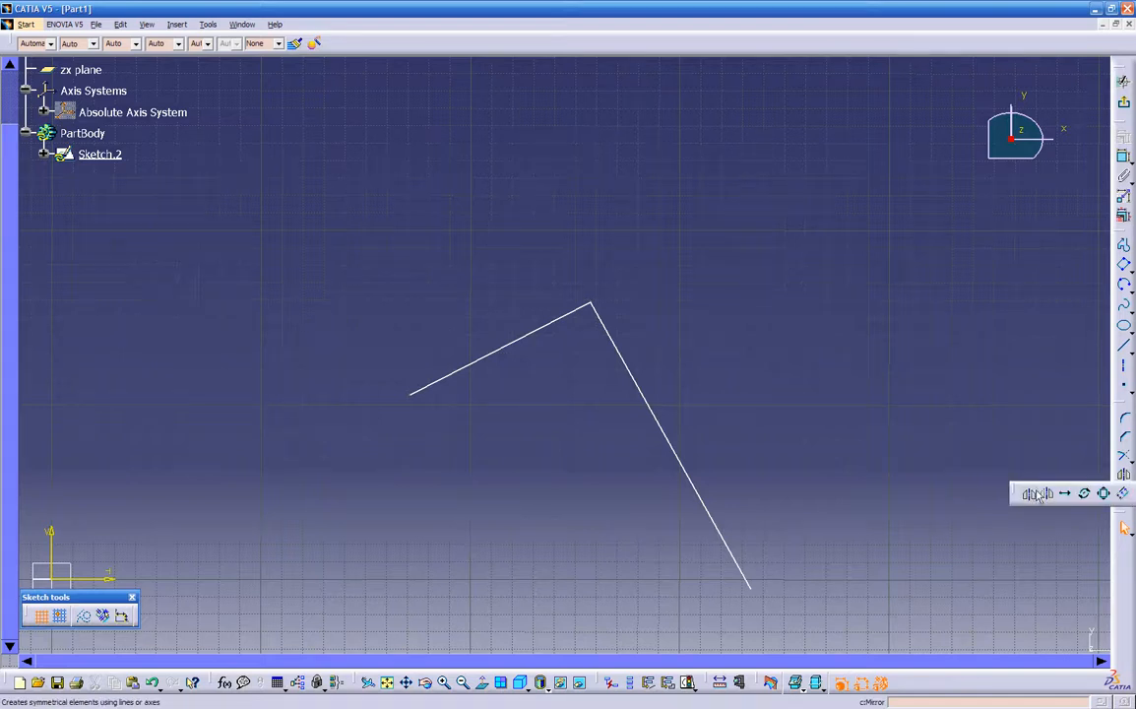
click(962, 364)
ctrl+middle_drag(768, 257, 705, 380)
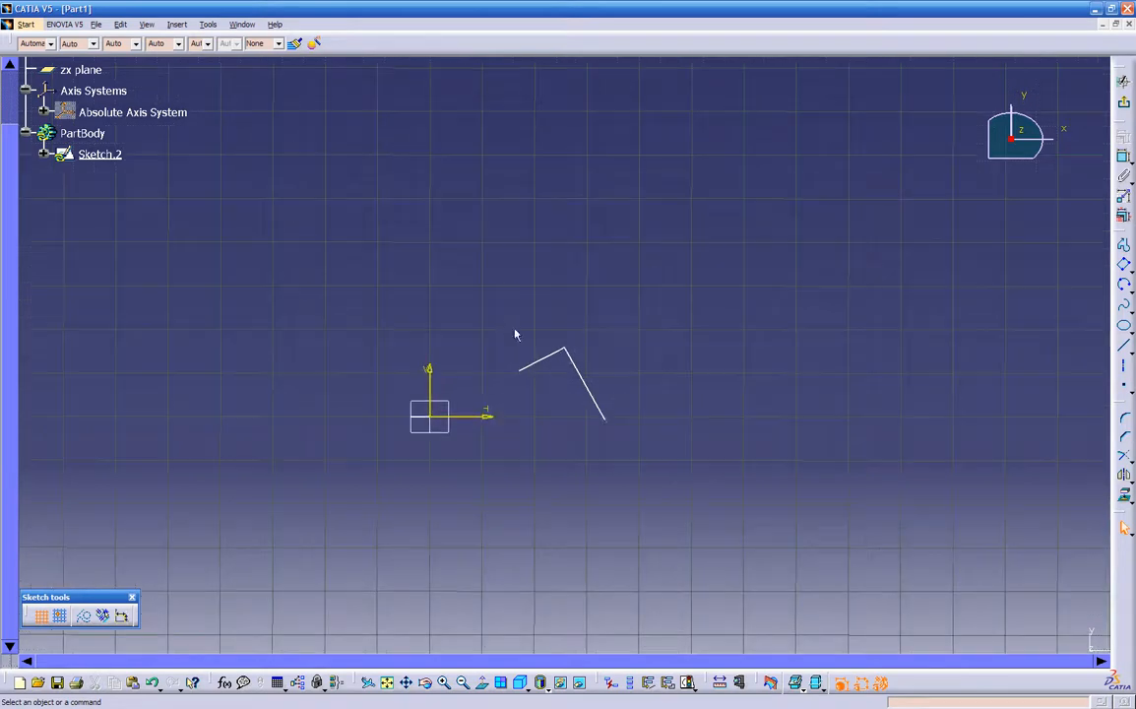
key(ctrl+a)
mouse_move(690, 382)
ctrl+middle_down()
mouse_move(784, 246)
mouse_move(719, 411)
mouse_move(811, 198)
mouse_move(652, 375)
ctrl+middle_up()
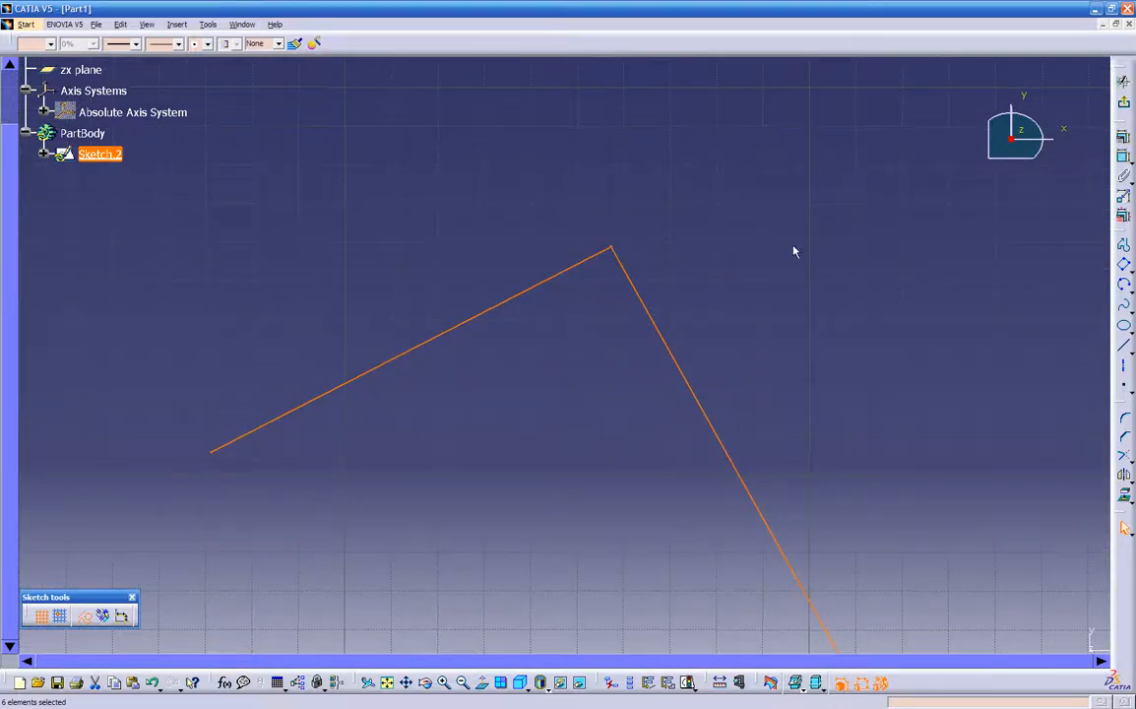
mouse_move(791, 246)
ctrl+middle_down()
mouse_move(660, 368)
mouse_move(567, 485)
ctrl+middle_up()
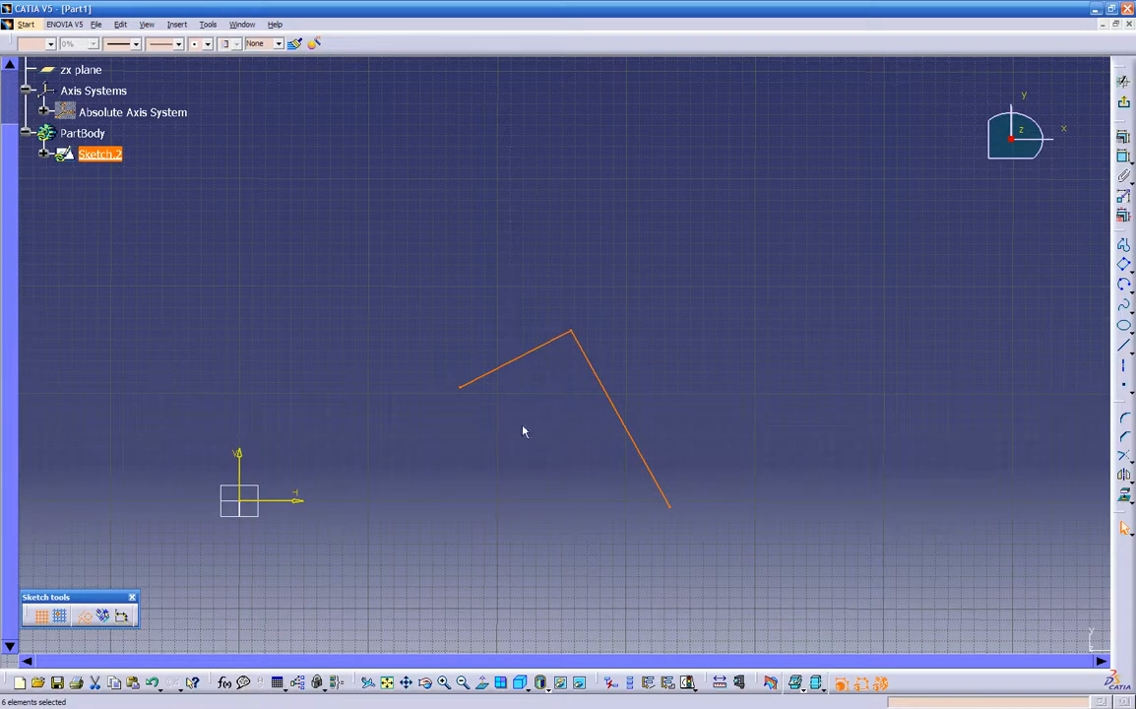
mouse_move(1060, 699)
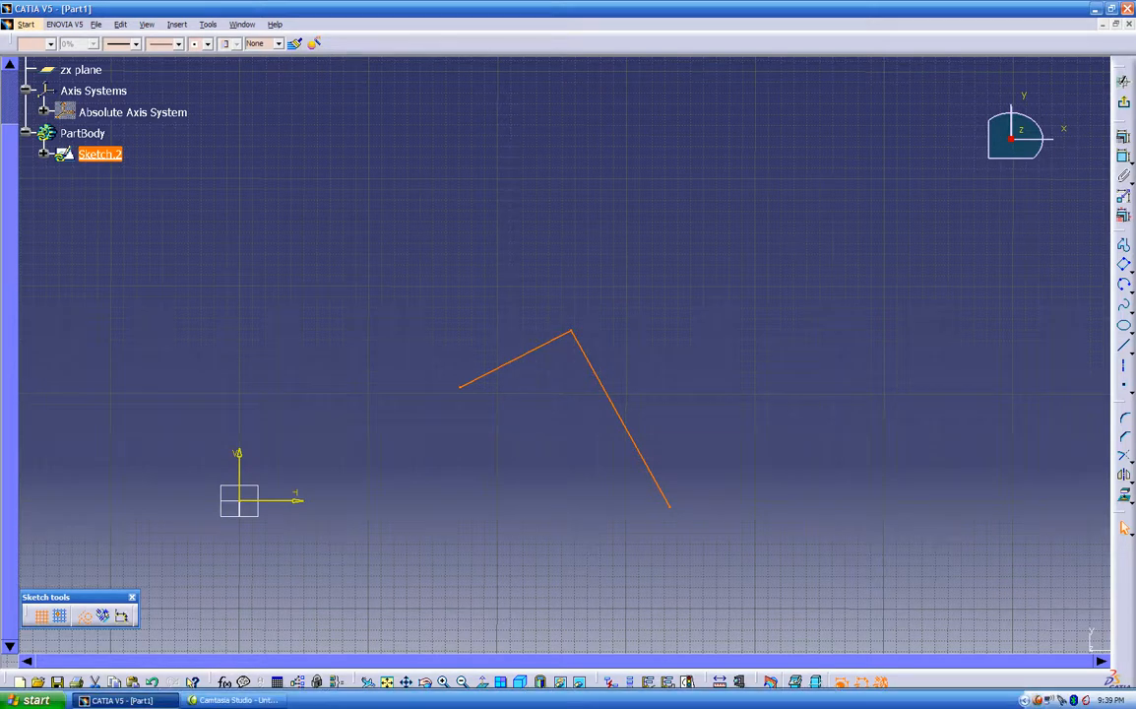
- Examine the two-line corner from several viewing angles, and return to the view normal to the sketch plane
mouse_move(540, 486)
middle_down()
mouse_move(690, 312)
mouse_move(629, 351)
mouse_move(591, 295)
mouse_move(559, 481)
mouse_move(594, 344)
mouse_move(876, 364)
mouse_move(617, 314)
mouse_move(506, 373)
mouse_move(538, 327)
mouse_move(587, 333)
mouse_move(554, 398)
mouse_move(563, 296)
mouse_move(545, 408)
mouse_move(576, 352)
mouse_move(563, 360)
mouse_move(563, 322)
mouse_move(533, 476)
mouse_move(560, 299)
mouse_move(582, 262)
middle_up()
scroll(583, 262, down, 1)
mouse_move(526, 330)
middle_down()
mouse_move(464, 373)
mouse_move(531, 349)
mouse_move(551, 324)
mouse_move(540, 291)
mouse_move(679, 354)
mouse_move(505, 287)
mouse_move(525, 368)
mouse_move(608, 315)
middle_up()
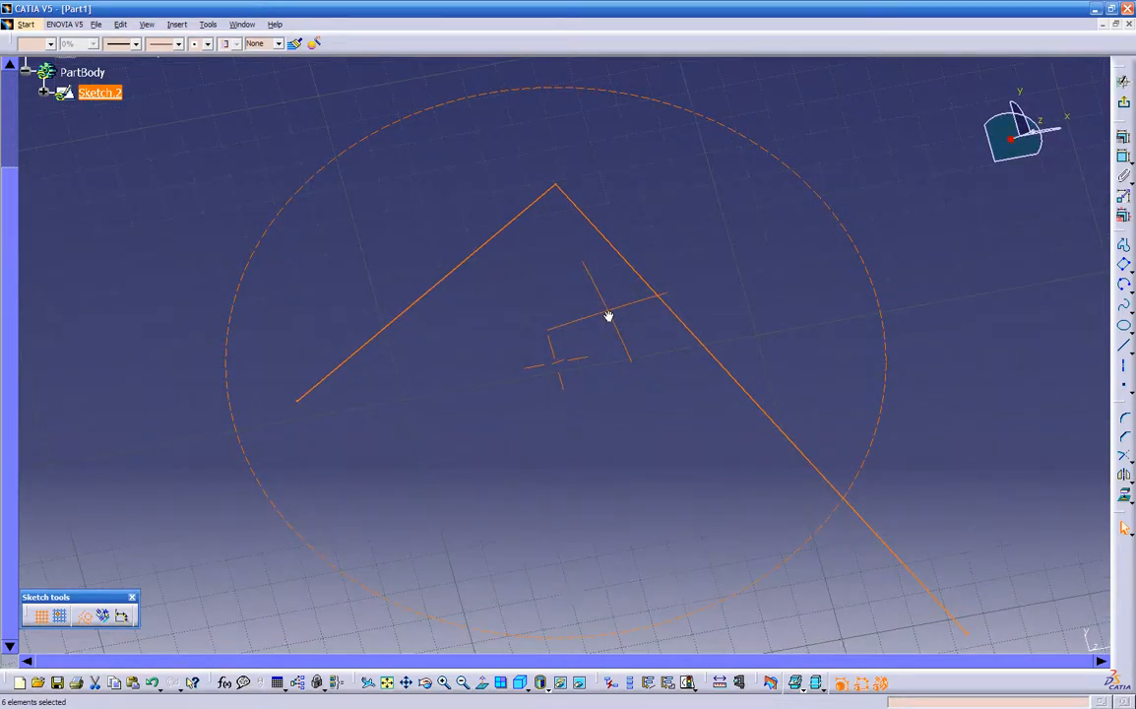
mouse_move(608, 315)
middle_down()
mouse_move(598, 258)
mouse_move(484, 385)
mouse_move(488, 269)
mouse_move(579, 399)
mouse_move(492, 365)
mouse_move(482, 314)
mouse_move(556, 306)
middle_up()
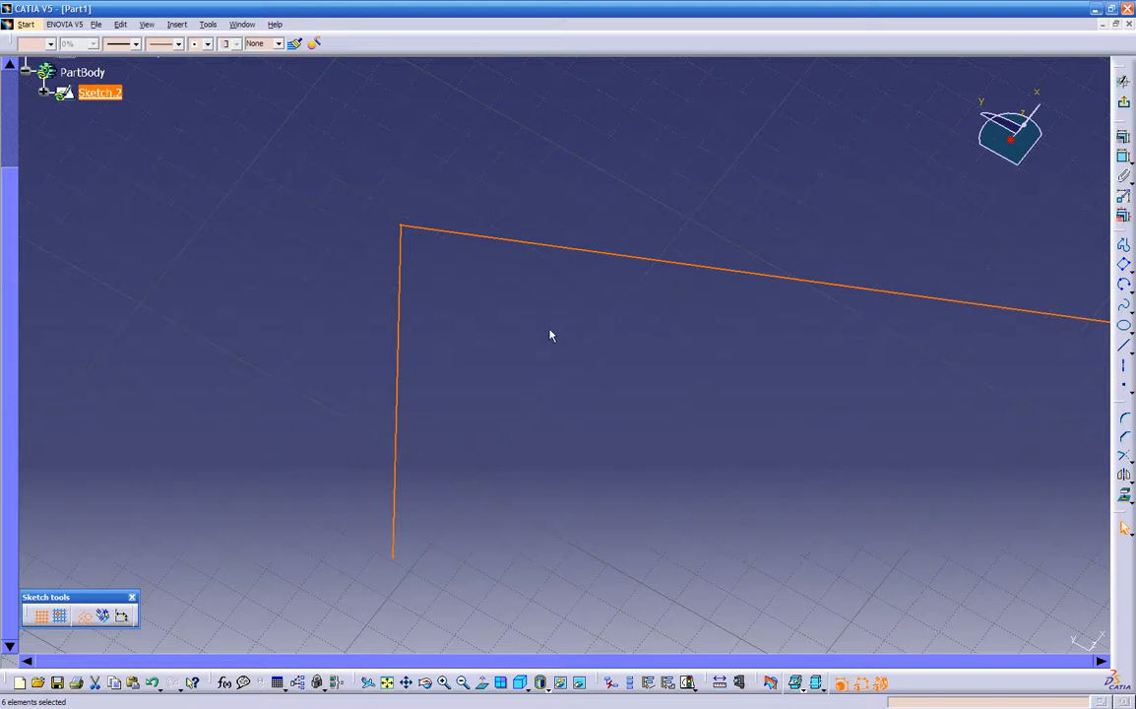
mouse_move(525, 328)
middle_down()
mouse_move(386, 350)
mouse_move(579, 317)
mouse_move(609, 355)
mouse_move(484, 358)
mouse_move(543, 344)
middle_up()
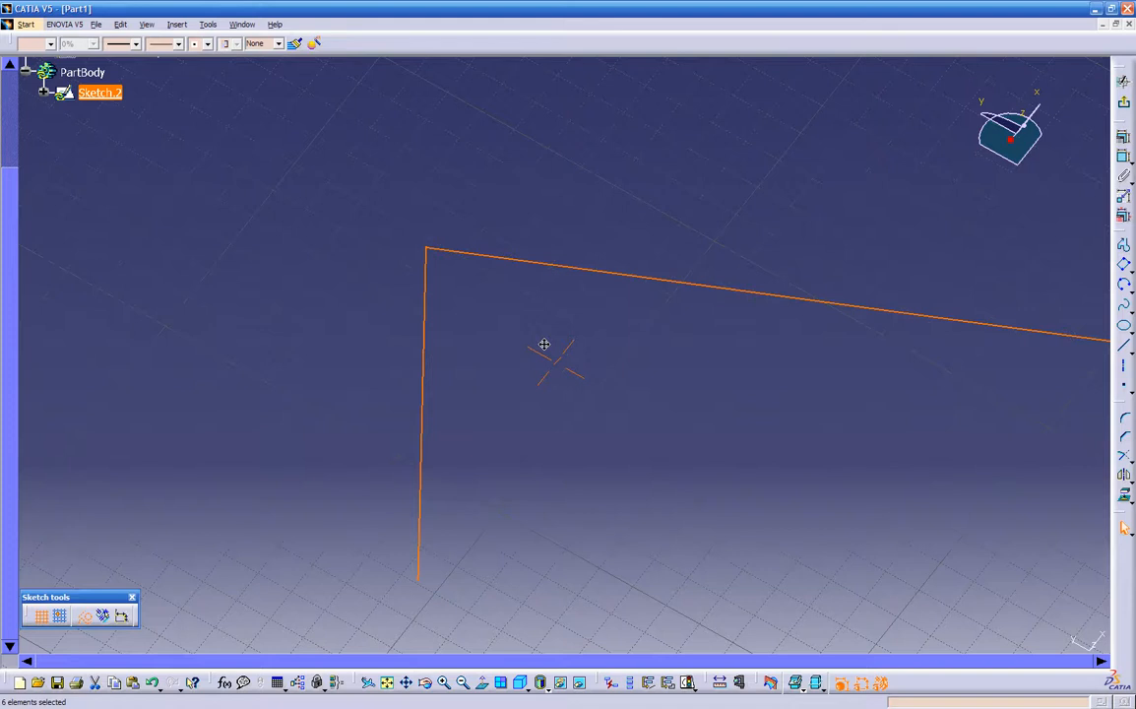
mouse_move(544, 344)
middle_down()
mouse_move(551, 457)
mouse_move(613, 321)
mouse_move(609, 380)
mouse_move(631, 413)
mouse_move(546, 459)
mouse_move(483, 357)
mouse_move(535, 343)
mouse_move(626, 352)
mouse_move(595, 398)
mouse_move(537, 306)
mouse_move(528, 343)
mouse_move(541, 314)
mouse_move(599, 276)
mouse_move(576, 375)
mouse_move(572, 228)
mouse_move(593, 423)
mouse_move(599, 378)
mouse_move(563, 537)
mouse_move(489, 401)
mouse_move(690, 541)
mouse_move(631, 428)
mouse_move(547, 406)
mouse_move(594, 469)
middle_up()
click(481, 683)
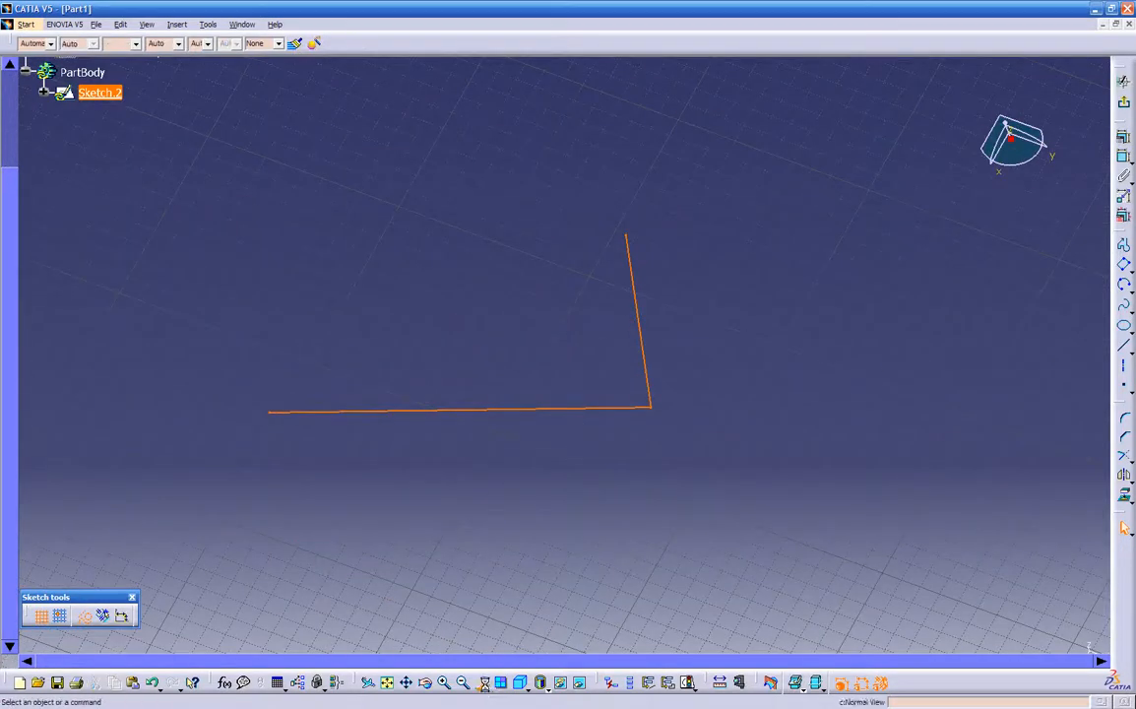
middle_drag(457, 378, 449, 443)
middle_drag(507, 374, 626, 384)
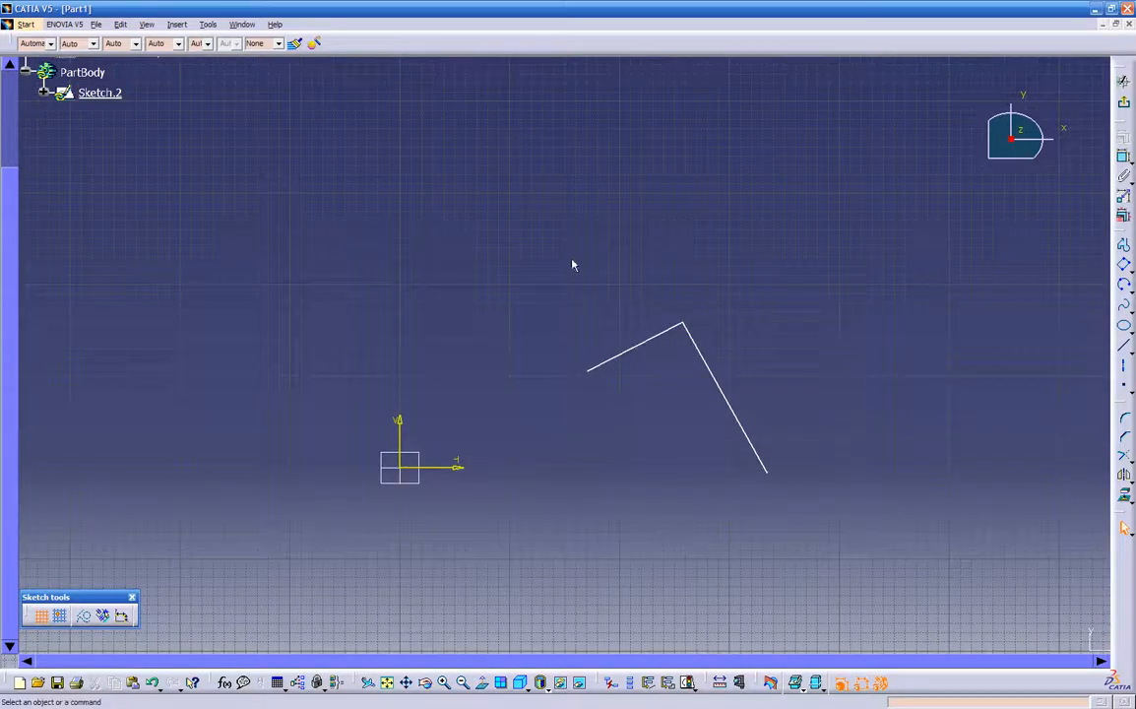
- Mirror the two-line corner about the sketch's vertical axis
drag(549, 243, 858, 550)
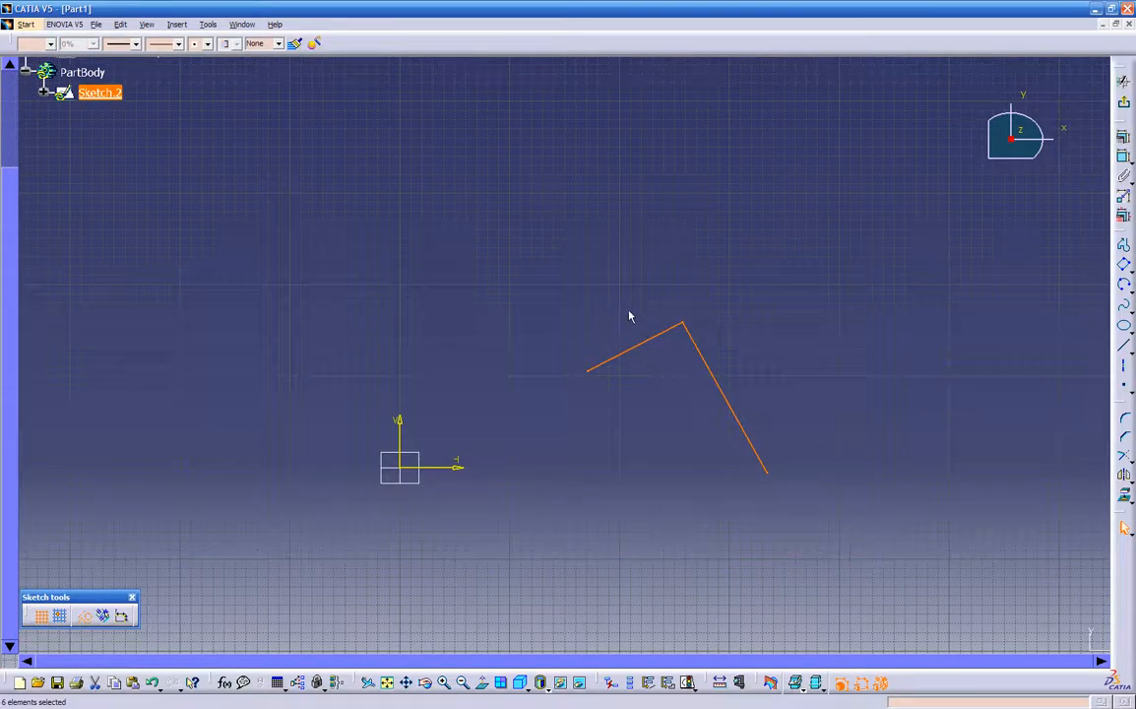
click(1124, 476)
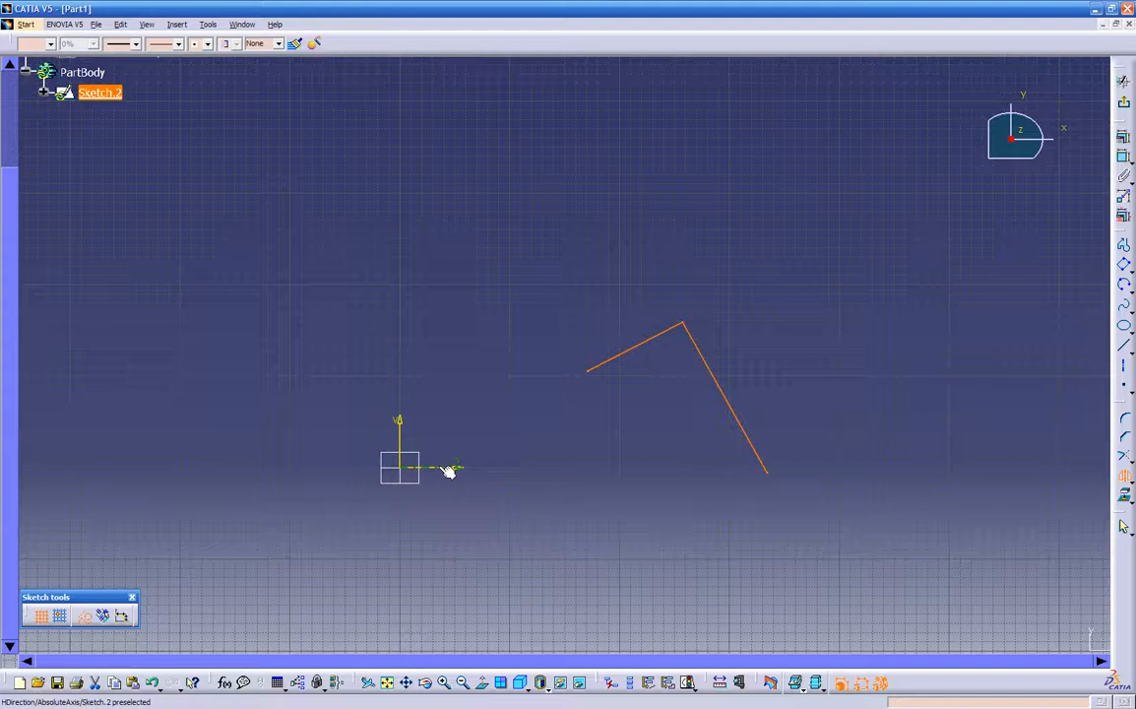
click(399, 433)
middle_drag(364, 460, 420, 457)
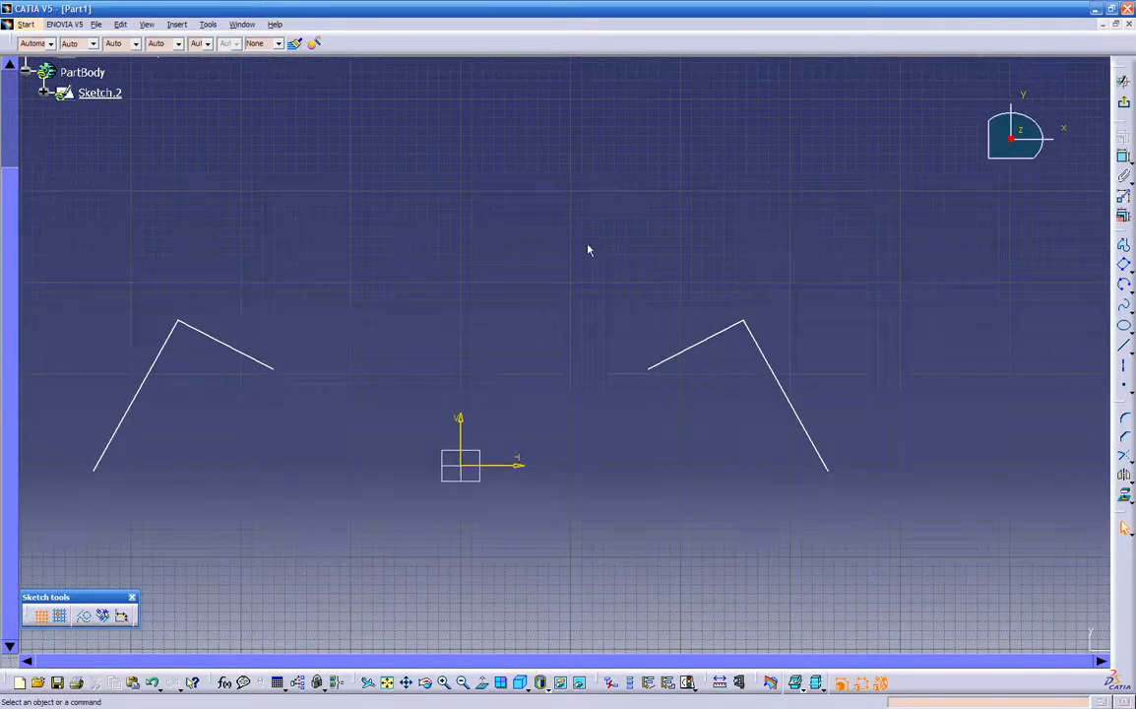
- Mirror the original corner on the positive H side about the sketch's horizontal axis
drag(611, 225, 892, 496)
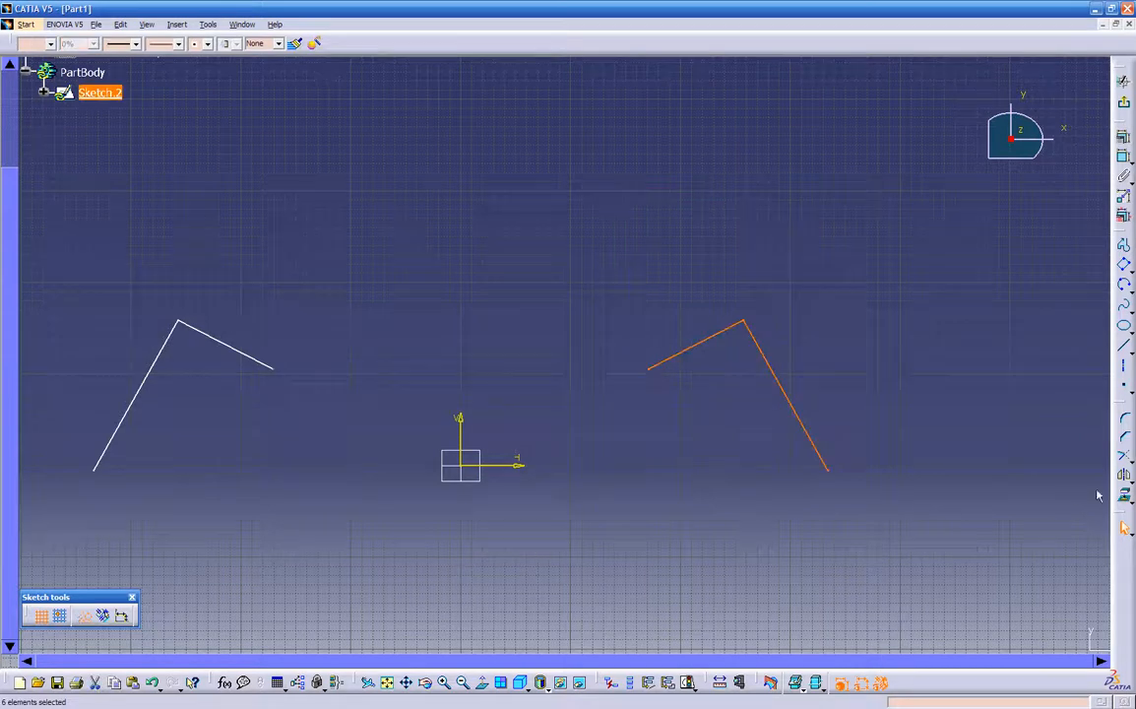
click(1123, 473)
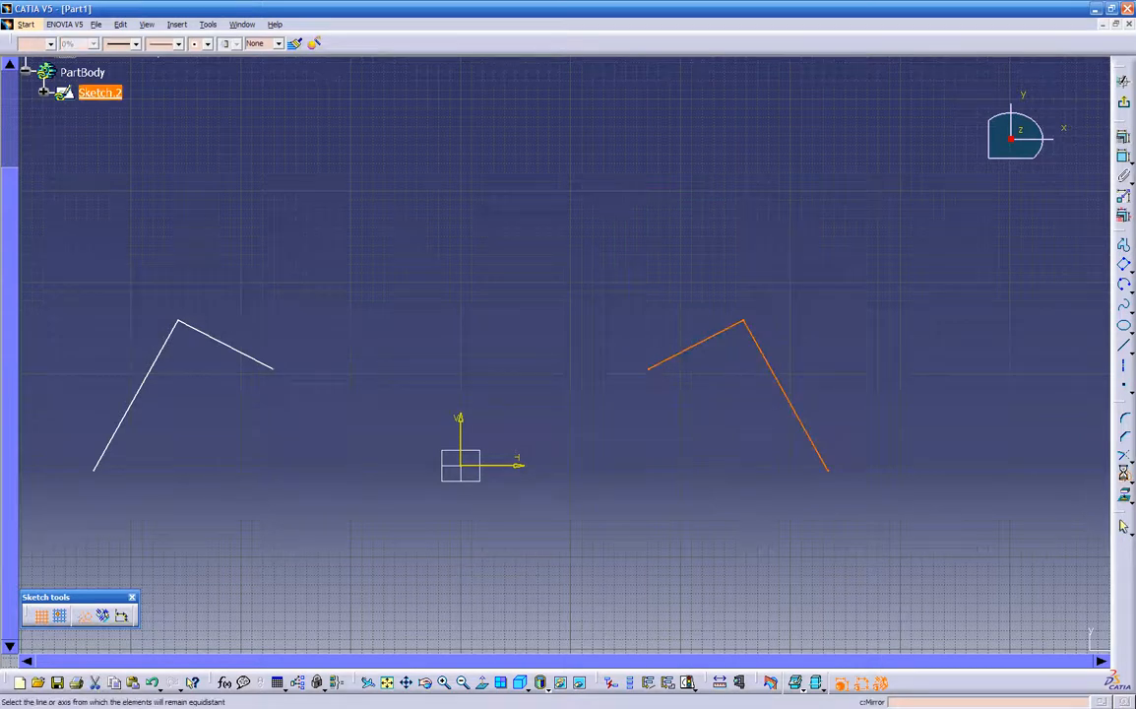
click(515, 464)
mouse_move(635, 480)
middle_down()
mouse_move(693, 498)
mouse_move(630, 490)
middle_up()
- Draw a long, steeply inclined axis line to the right of the four-line profile
click(1123, 366)
click(875, 241)
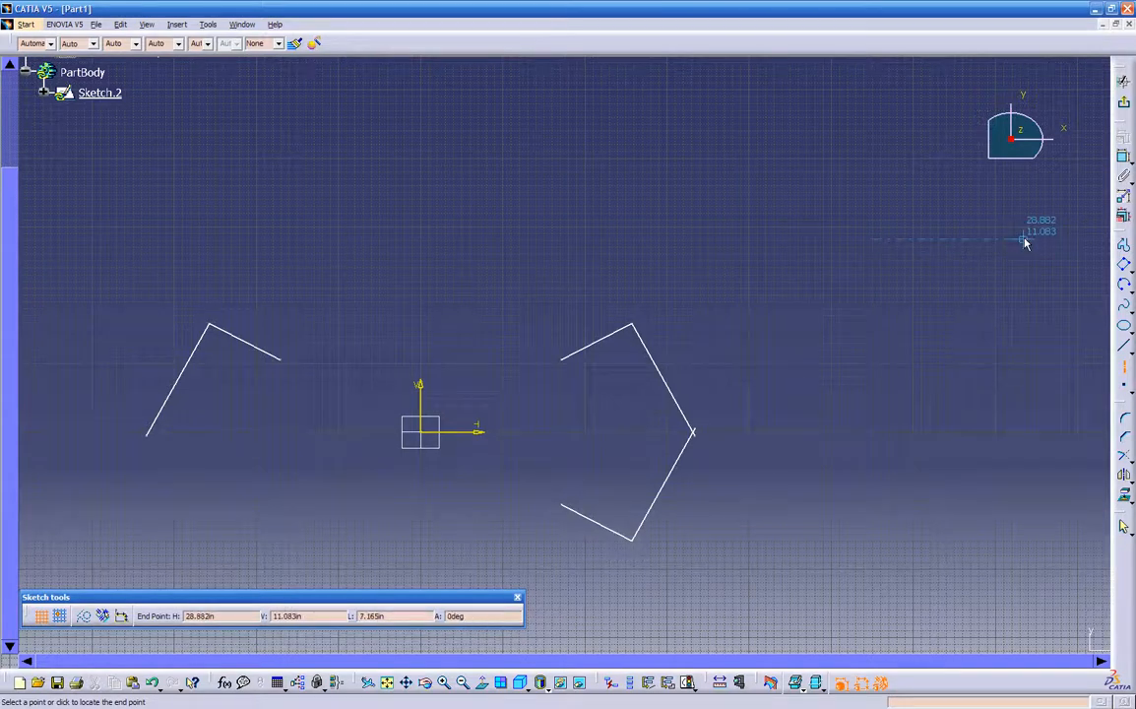
mouse_move(673, 620)
middle_down()
mouse_move(723, 517)
mouse_move(718, 578)
mouse_move(747, 535)
mouse_move(741, 563)
middle_up()
click(727, 558)
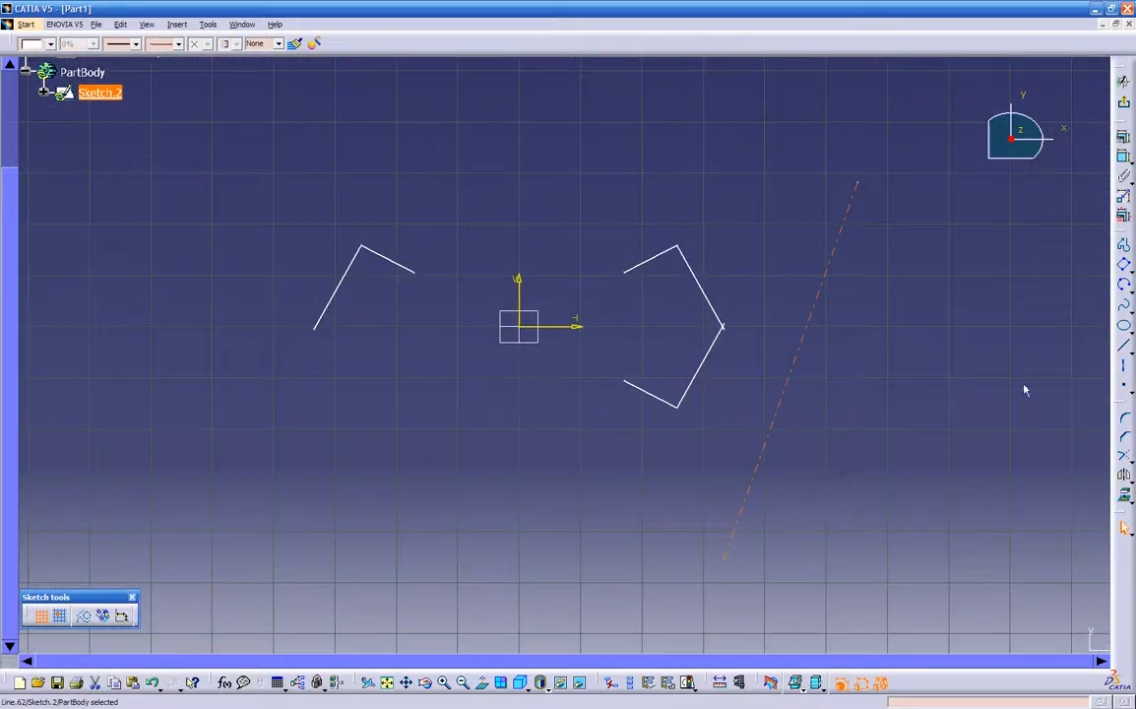
- Draw a long, nearly vertical standard line to the left of the mirrored two-line corner
click(1126, 349)
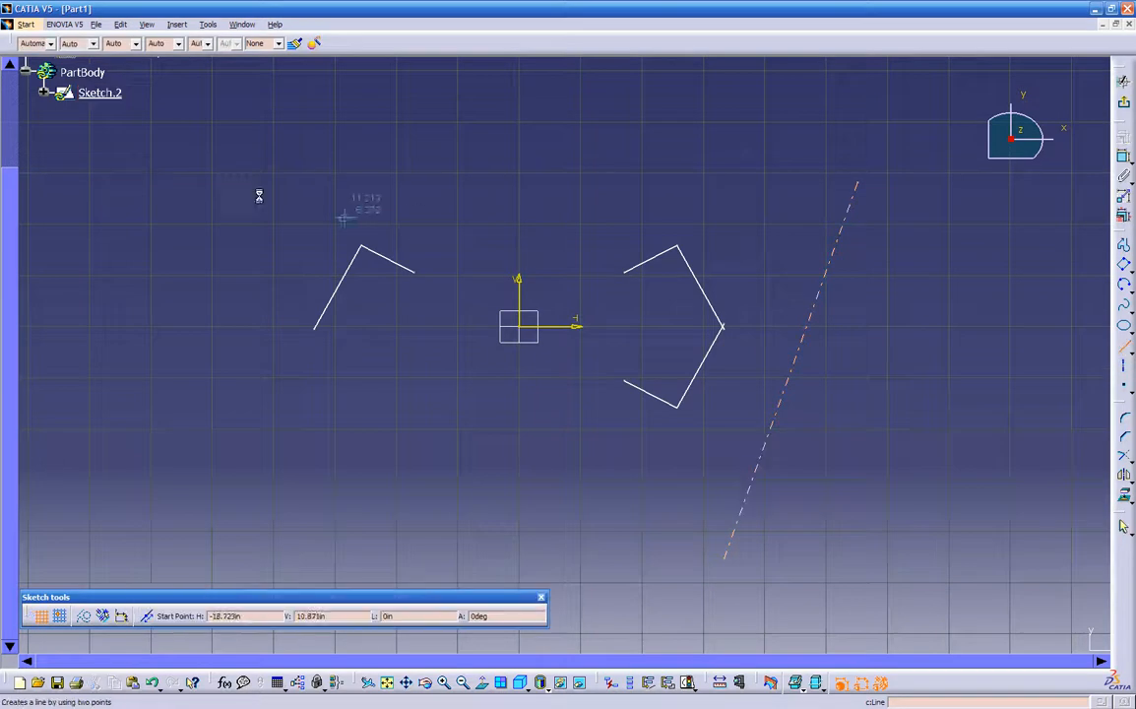
click(186, 127)
click(172, 433)
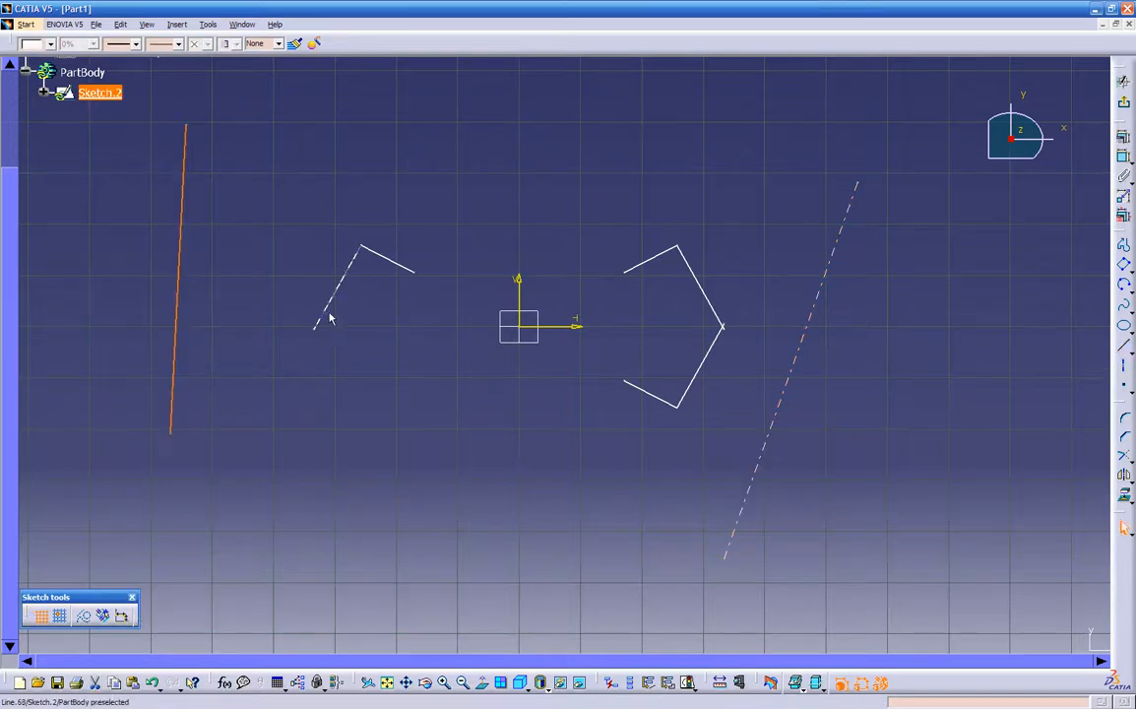
- Mirror the two-line corner left of the origin about the nearly vertical line
drag(283, 181, 447, 414)
click(1124, 474)
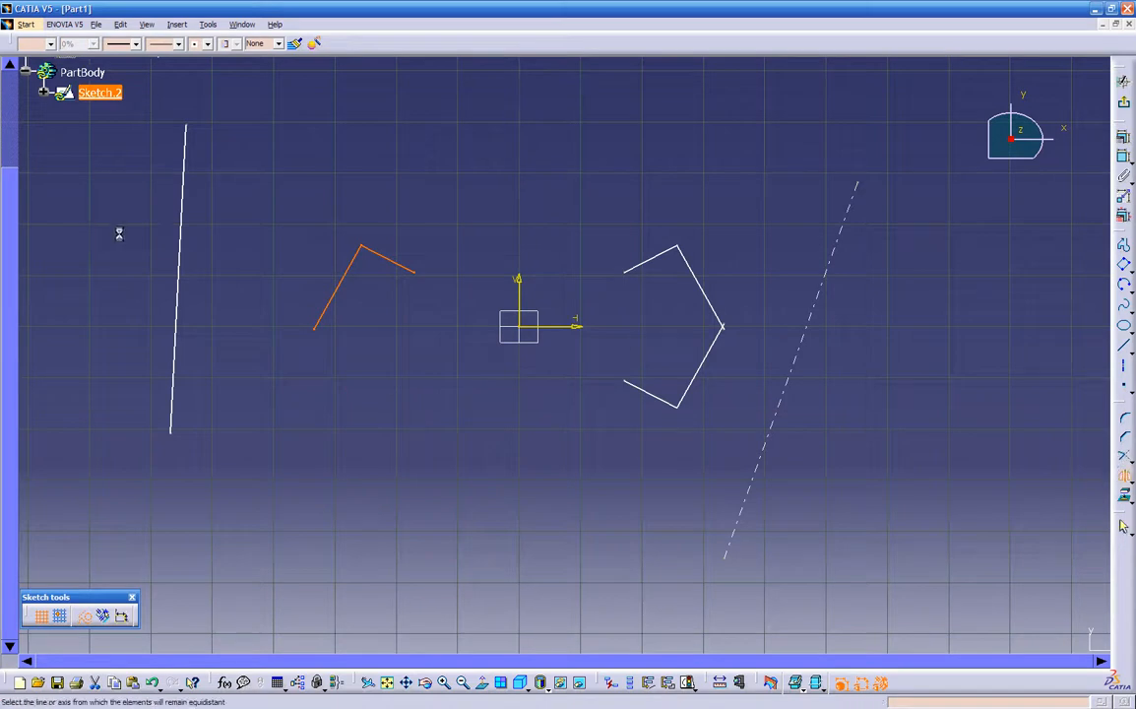
click(182, 215)
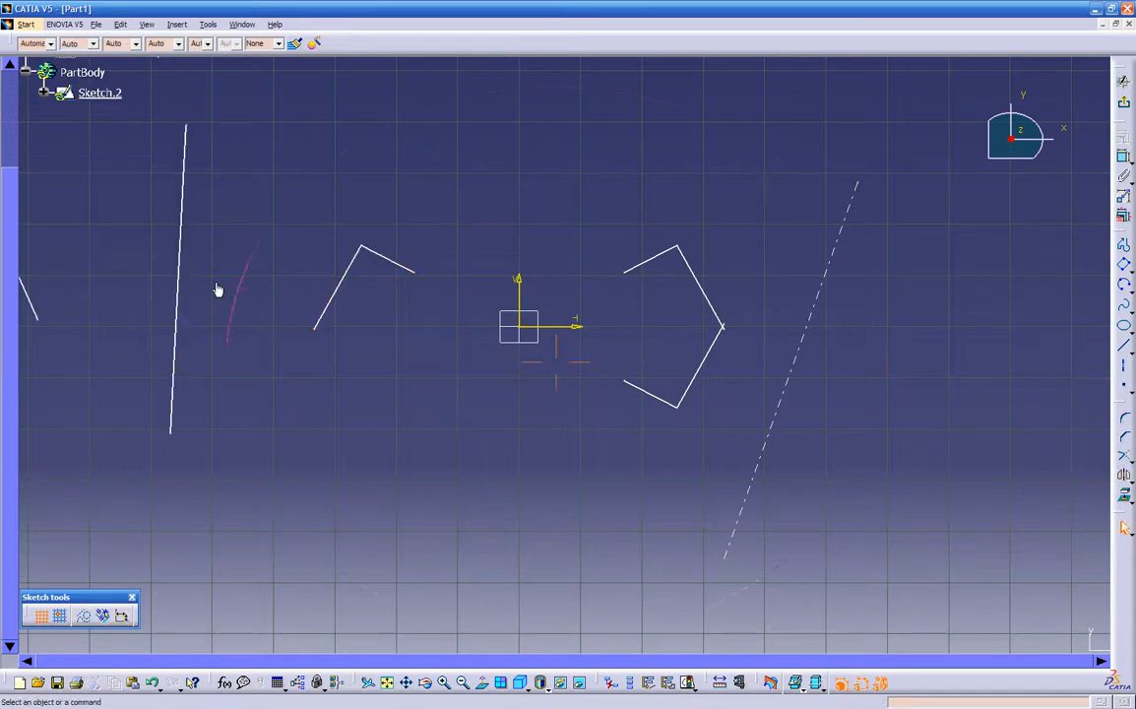
middle_drag(213, 282, 224, 375)
- Mirror the four-line profile right of the origin about the inclined axis line
middle_drag(434, 447, 551, 319)
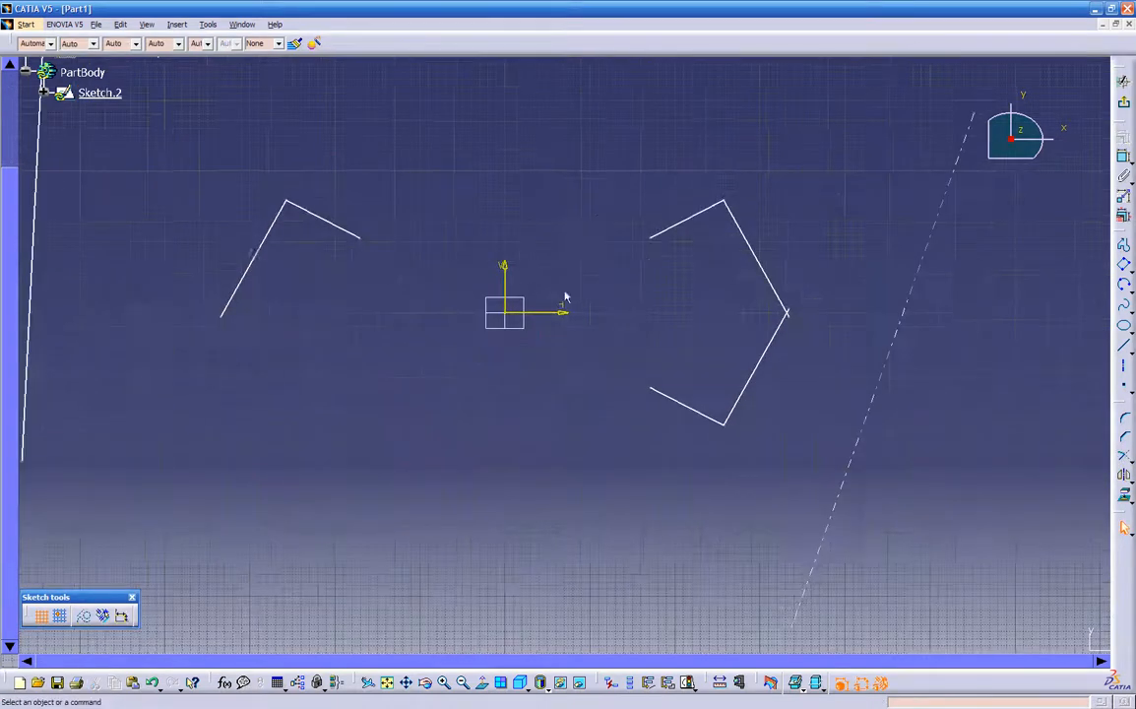
mouse_move(610, 122)
mouse_down()
mouse_move(728, 417)
mouse_move(784, 462)
mouse_move(844, 451)
mouse_up()
click(1123, 475)
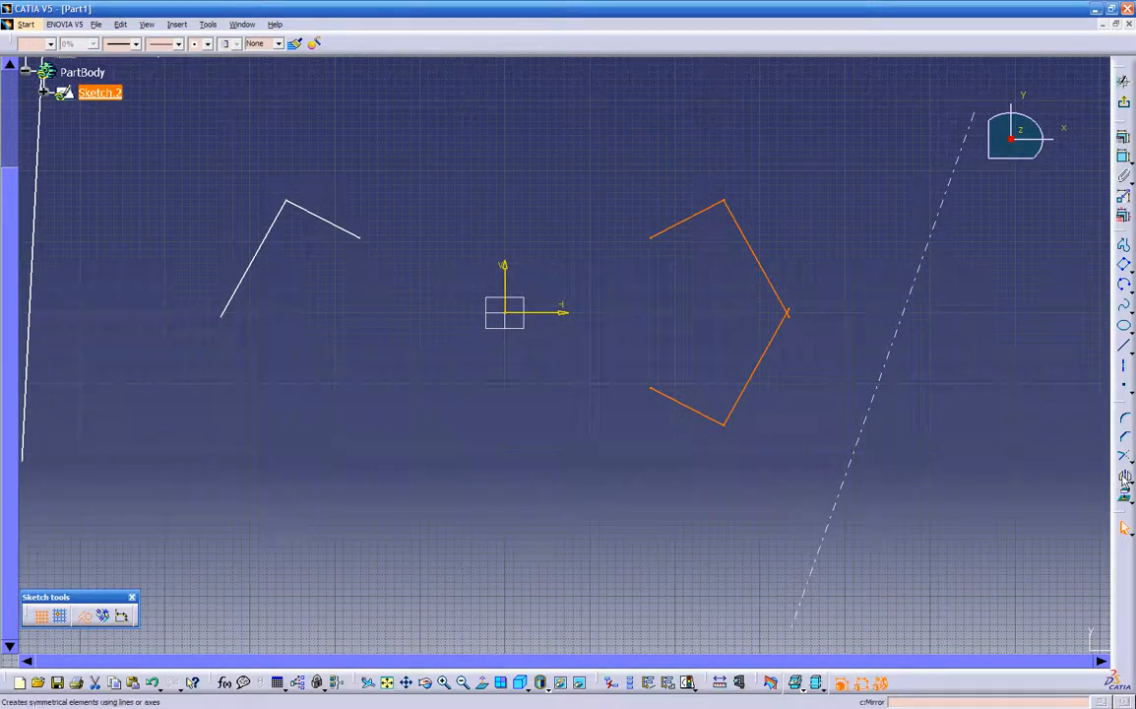
click(890, 361)
middle_drag(935, 426, 885, 468)
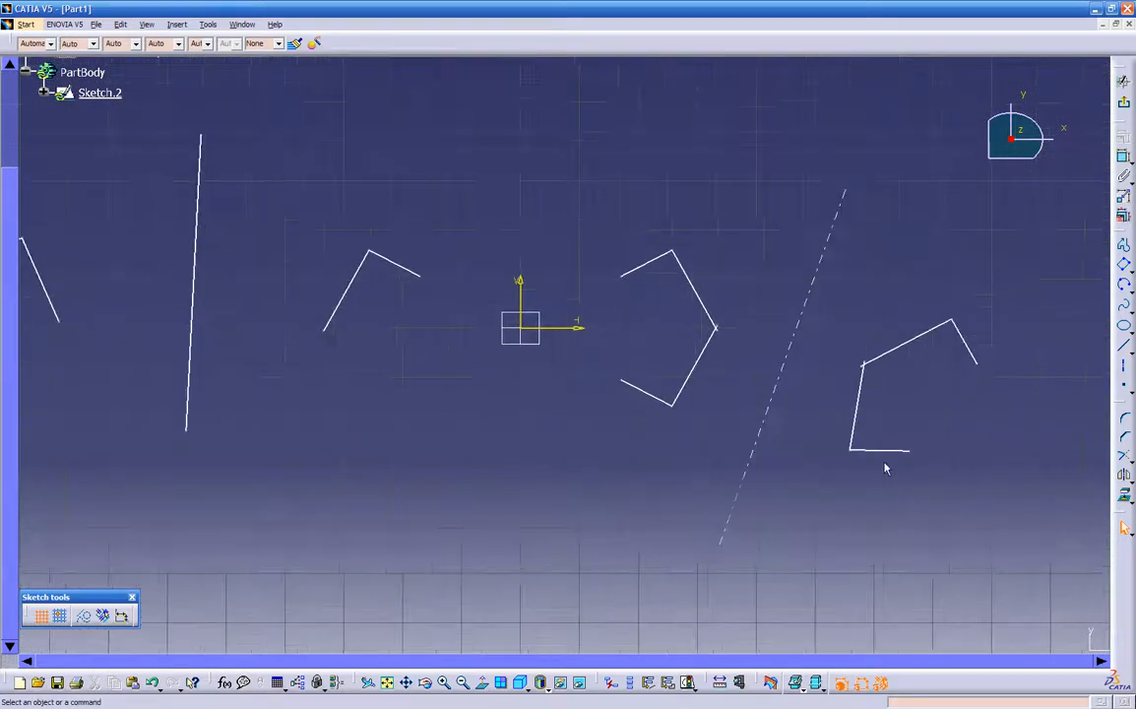
- Delete the mirrored four-line copy on the far side of the inclined axis line
click(1130, 481)
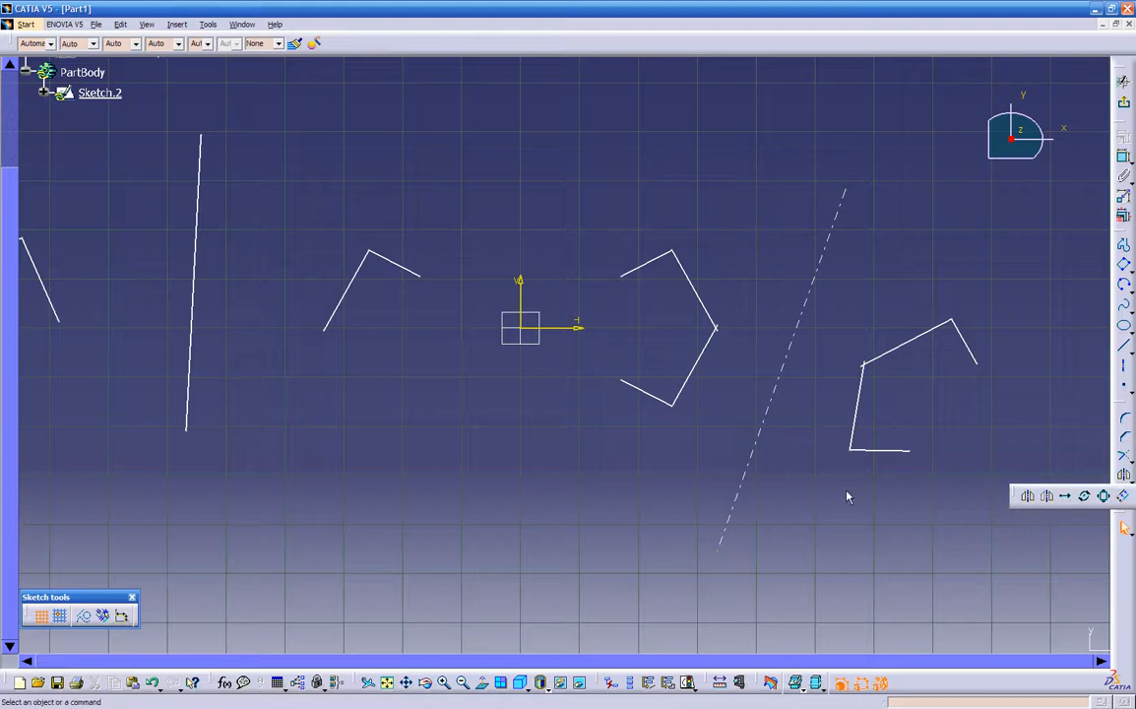
mouse_move(840, 515)
middle_down()
mouse_move(839, 489)
mouse_move(718, 486)
middle_up()
drag(679, 240, 868, 511)
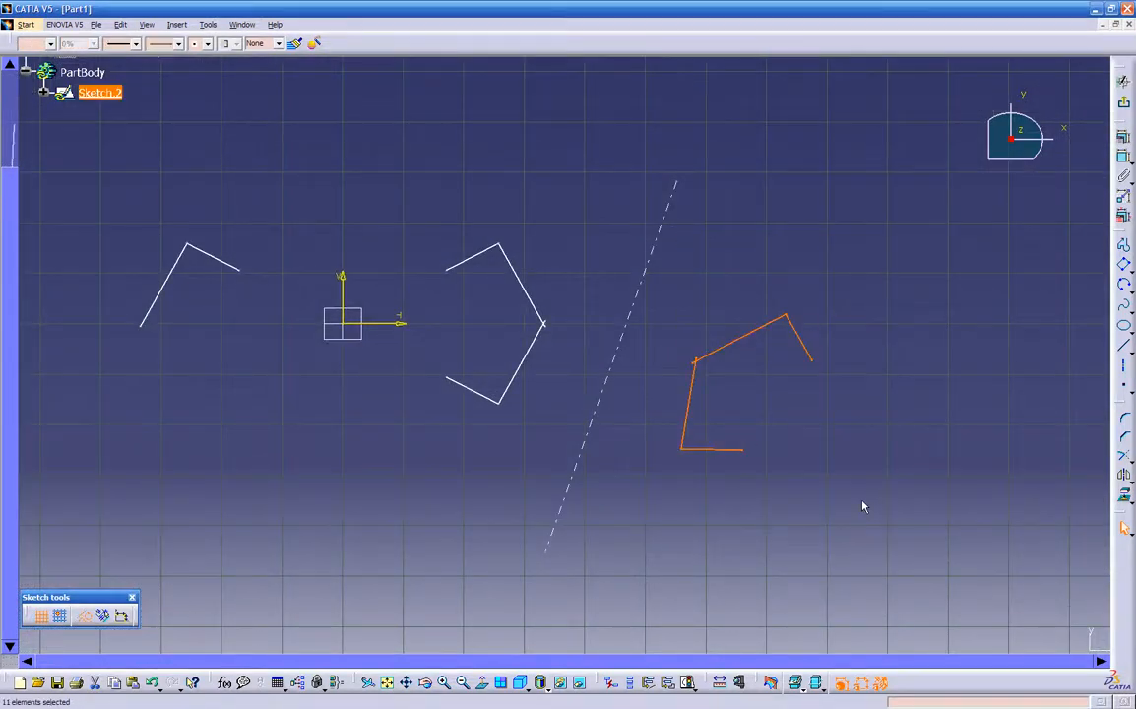
key(Delete)
- Apply Symmetry to the four-line profile about the inclined axis line, moving it across without keeping the original
drag(440, 260, 562, 424)
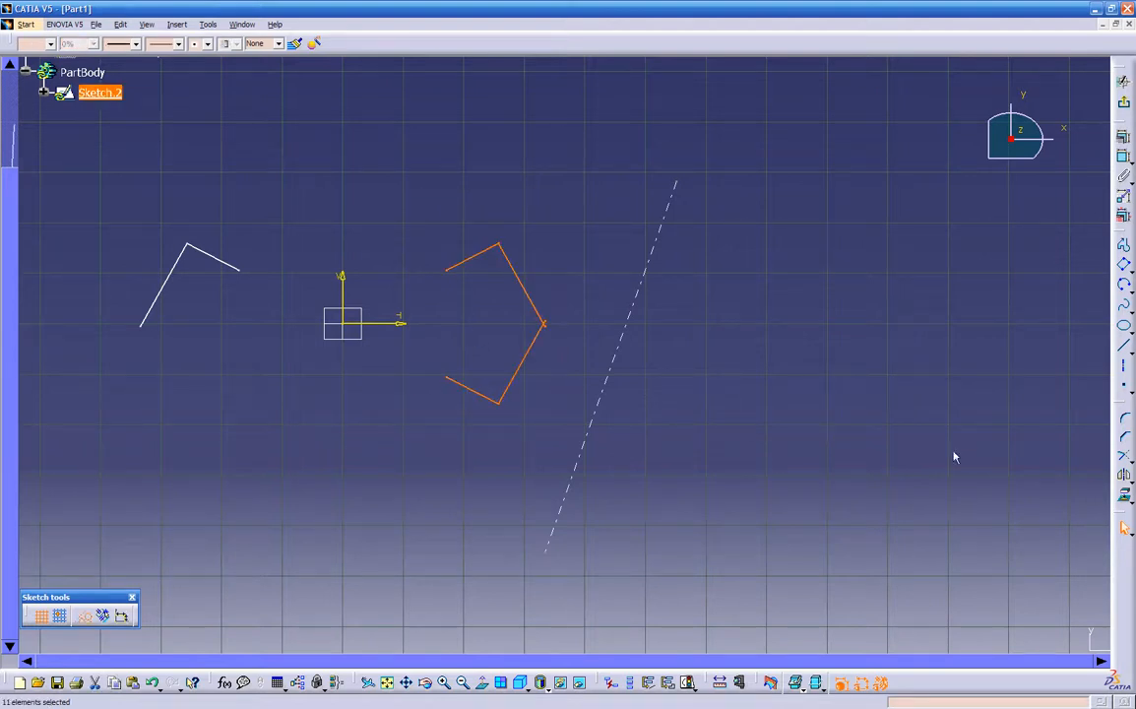
click(1130, 479)
click(1046, 493)
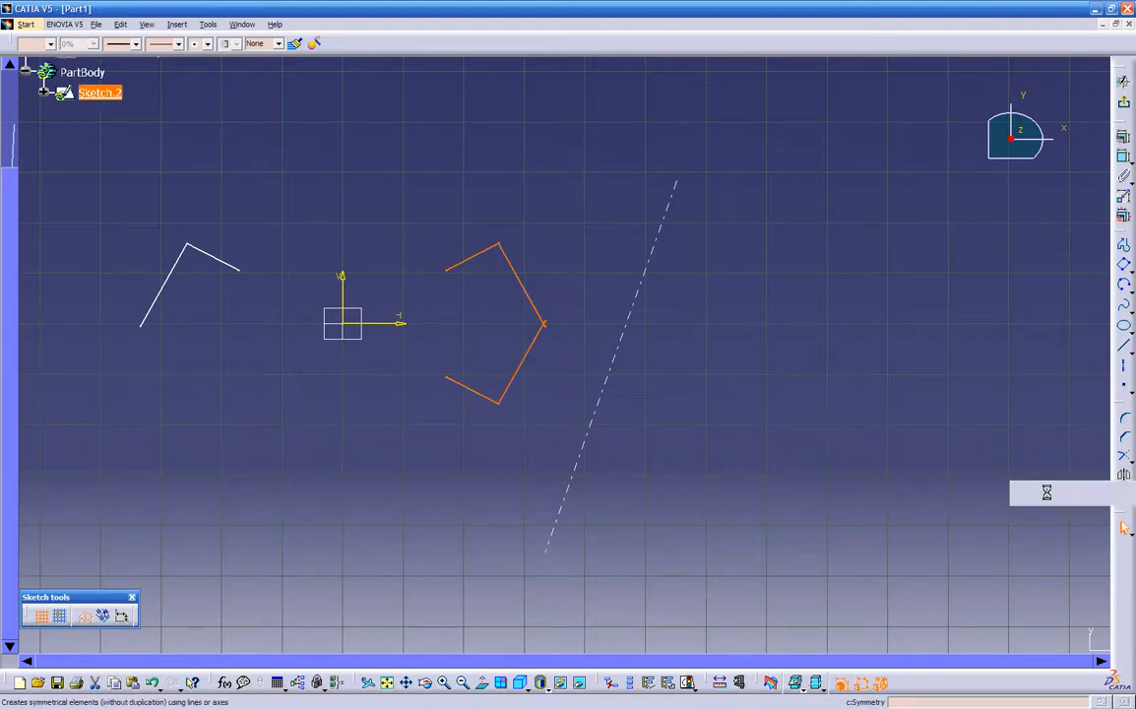
click(623, 330)
mouse_move(690, 498)
ctrl+middle_down()
mouse_move(733, 434)
mouse_move(713, 492)
mouse_move(774, 489)
mouse_move(744, 528)
ctrl+middle_up()
mouse_move(660, 519)
middle_down()
mouse_move(756, 517)
mouse_move(749, 522)
middle_up()
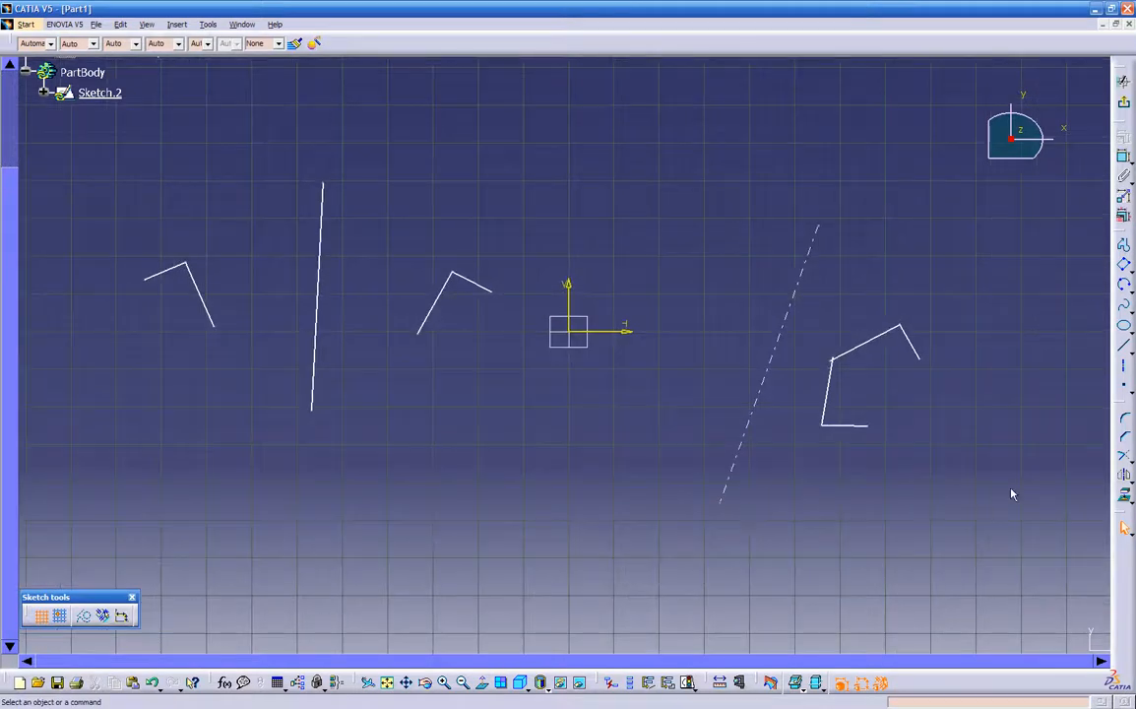
middle_drag(982, 509, 780, 504)
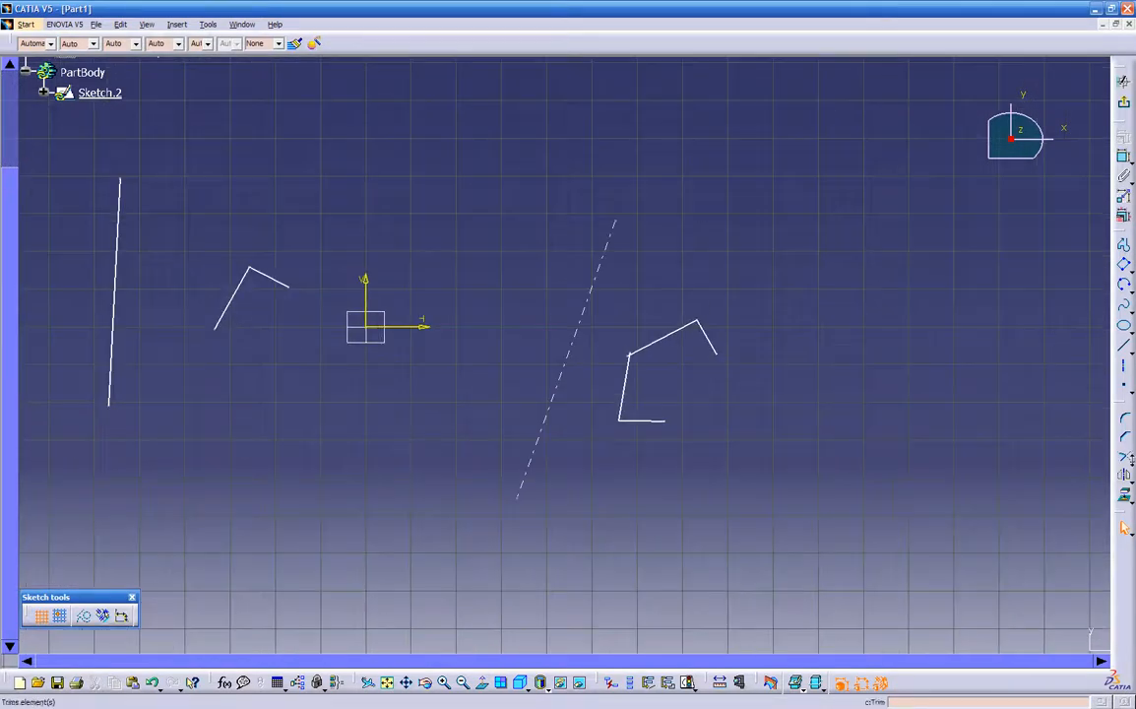
- Translate a duplicate of the four-line profile 10 in horizontally to the right, using its free upper-right end as the start point
click(1130, 458)
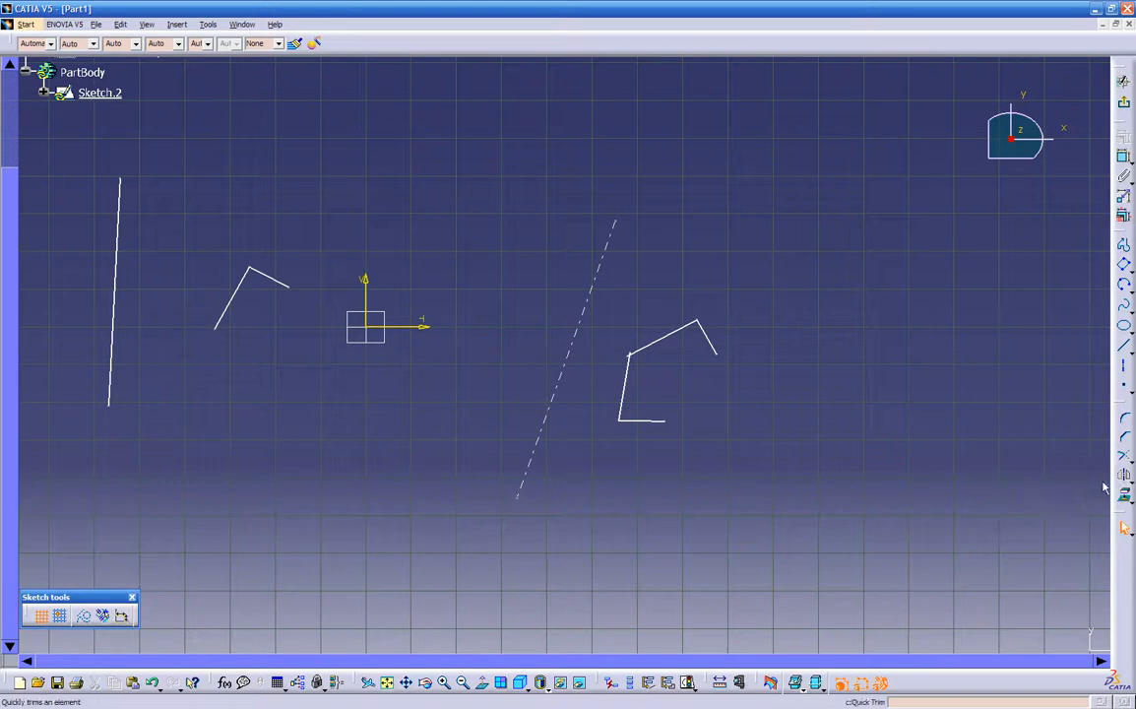
click(1128, 479)
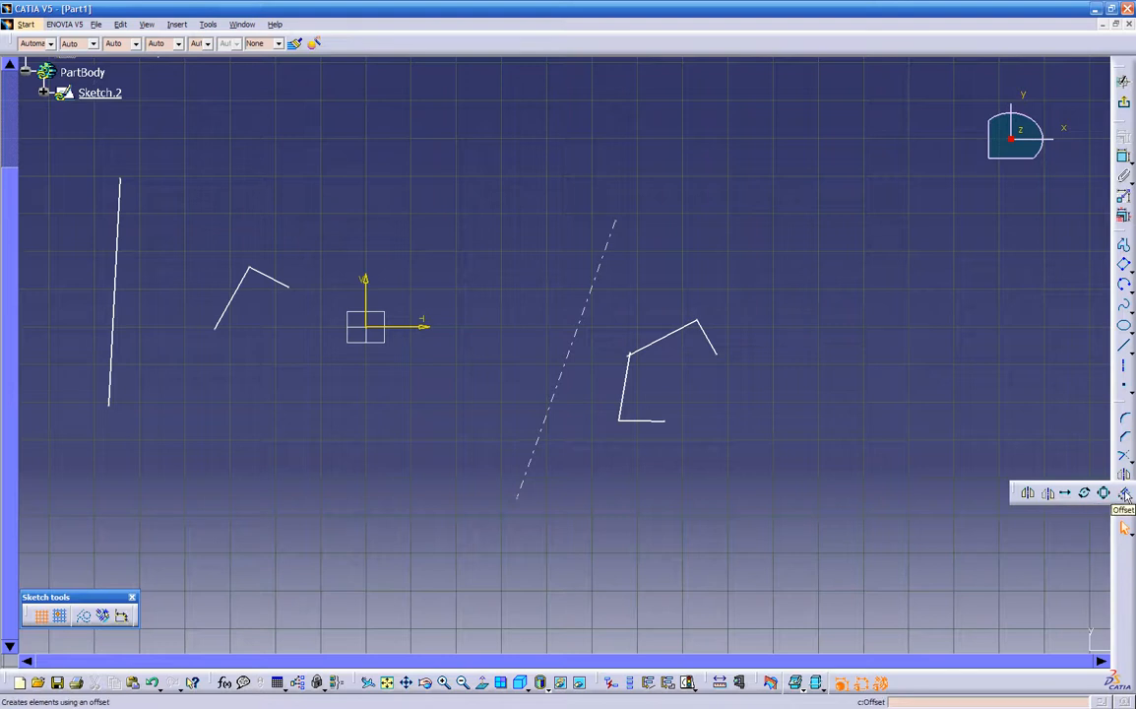
click(1067, 495)
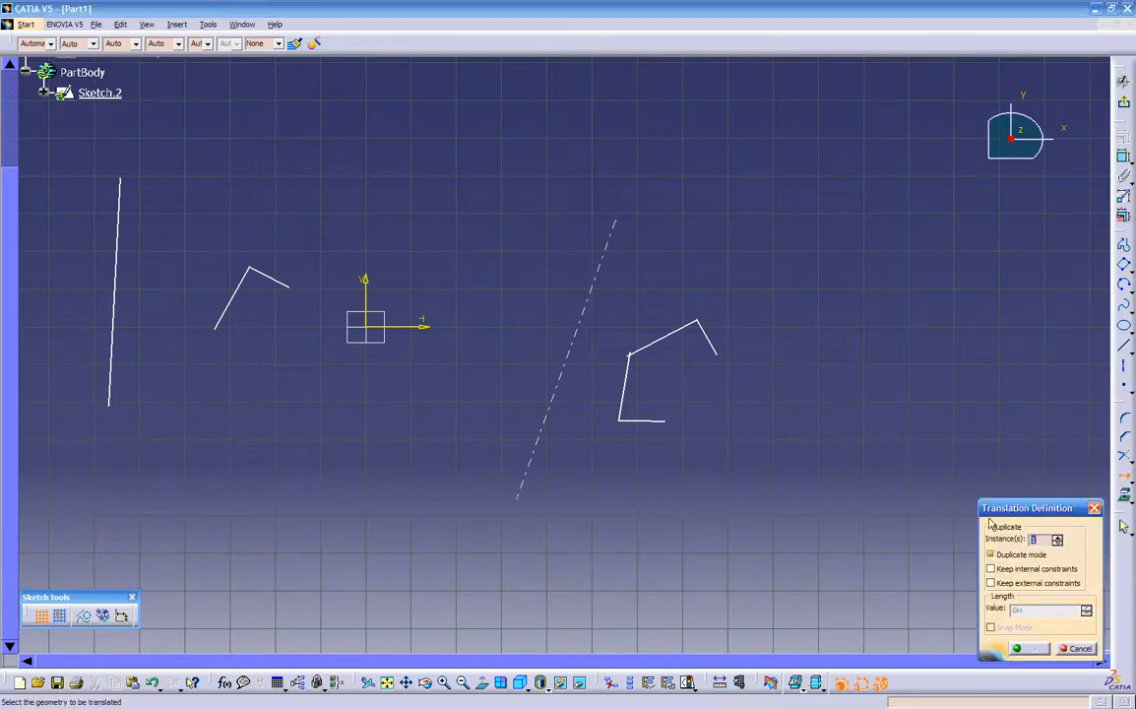
drag(608, 287, 696, 441)
drag(789, 483, 786, 472)
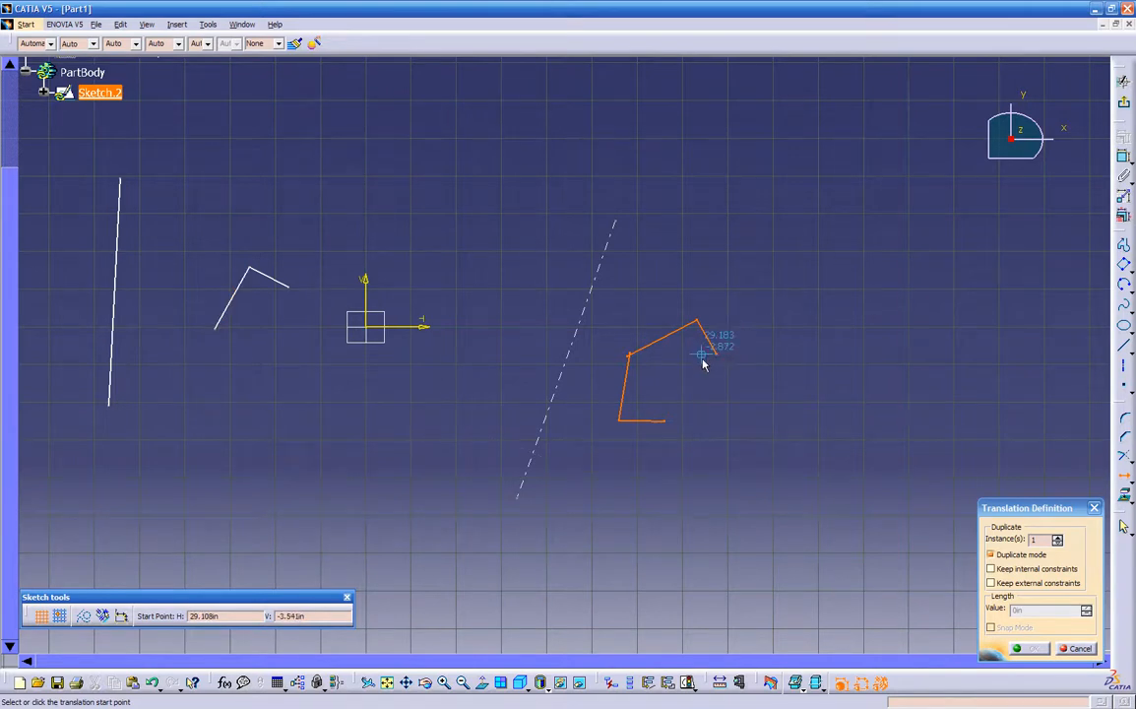
mouse_move(667, 388)
middle_down()
mouse_move(505, 388)
mouse_move(563, 244)
middle_up()
middle_drag(472, 403, 607, 384)
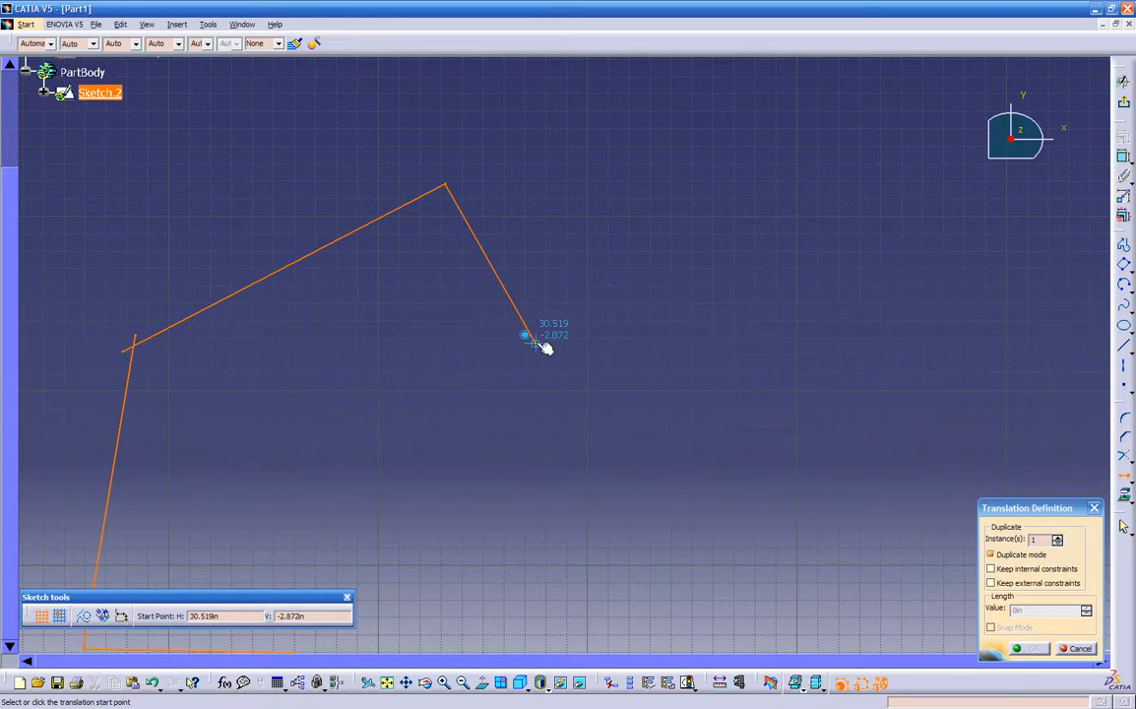
click(536, 342)
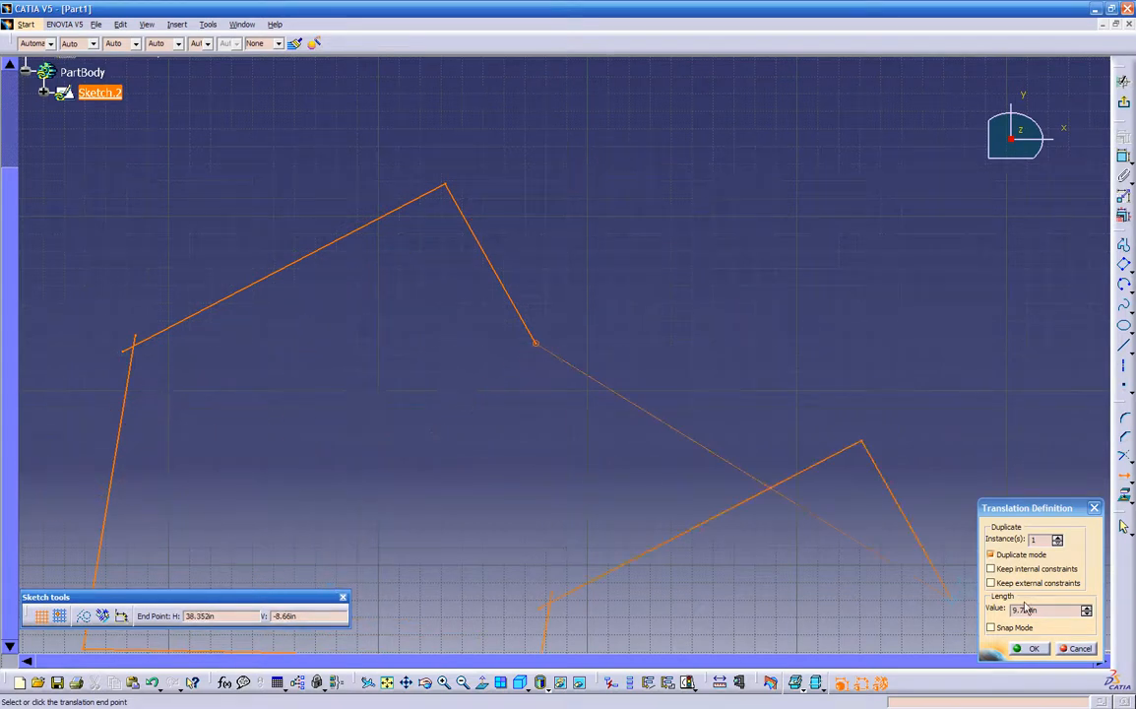
drag(1047, 611, 1009, 610)
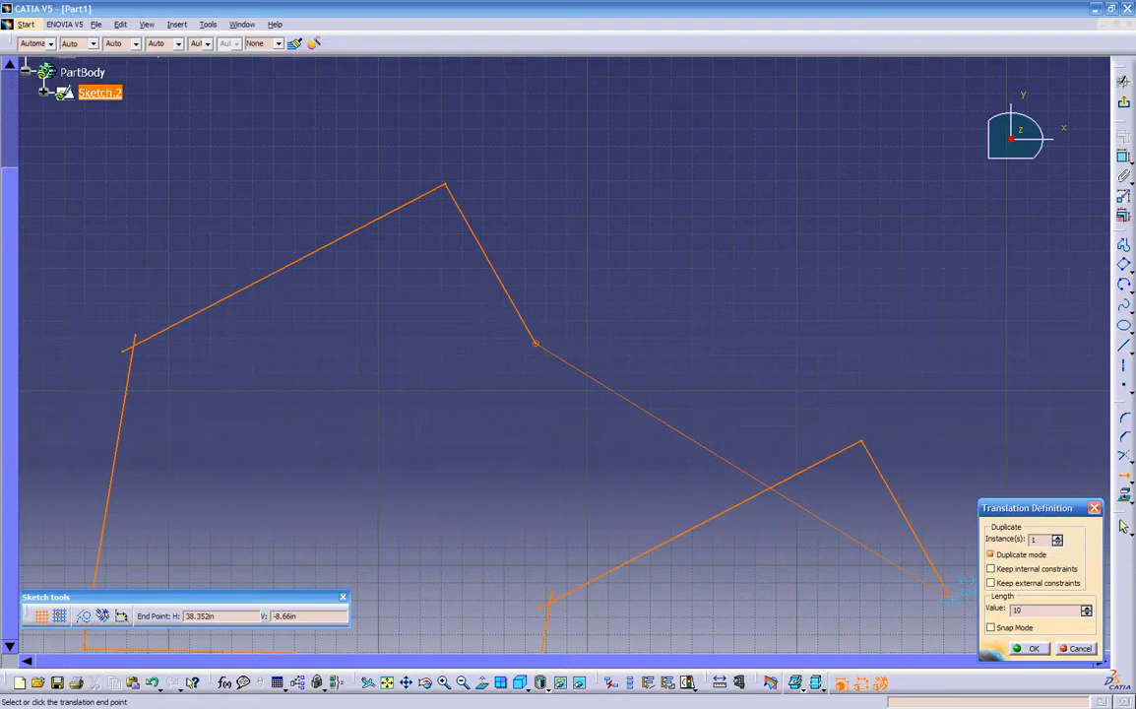
key(Return)
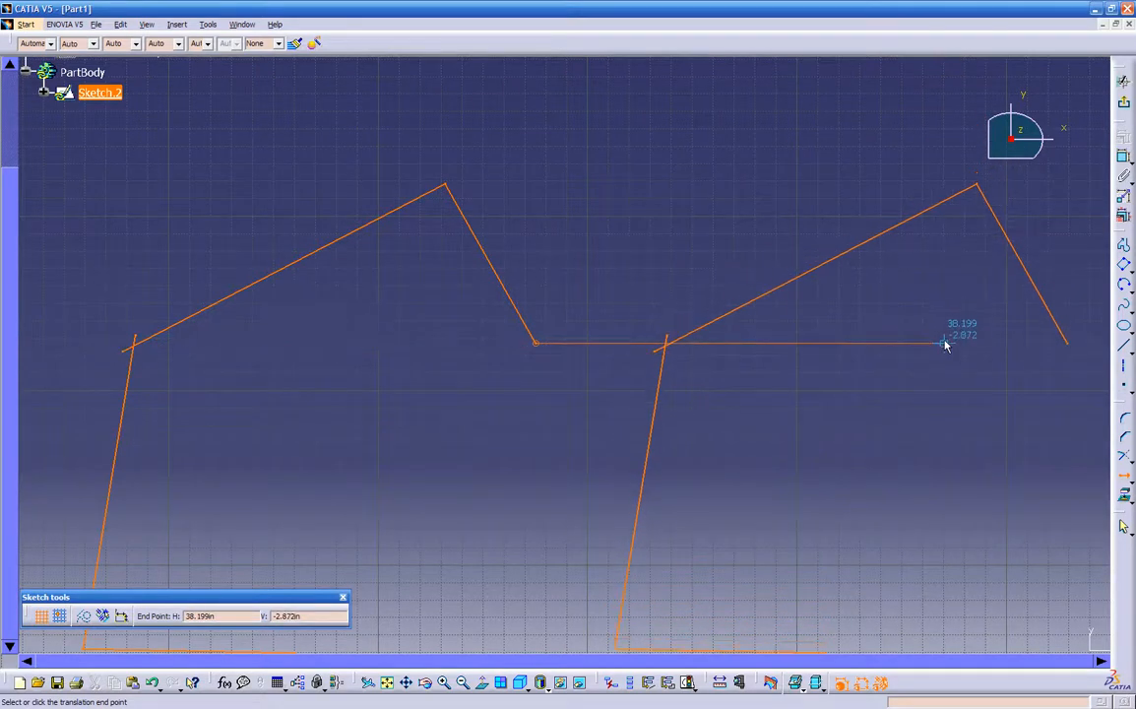
mouse_move(962, 370)
middle_down()
mouse_move(770, 341)
mouse_move(866, 362)
middle_up()
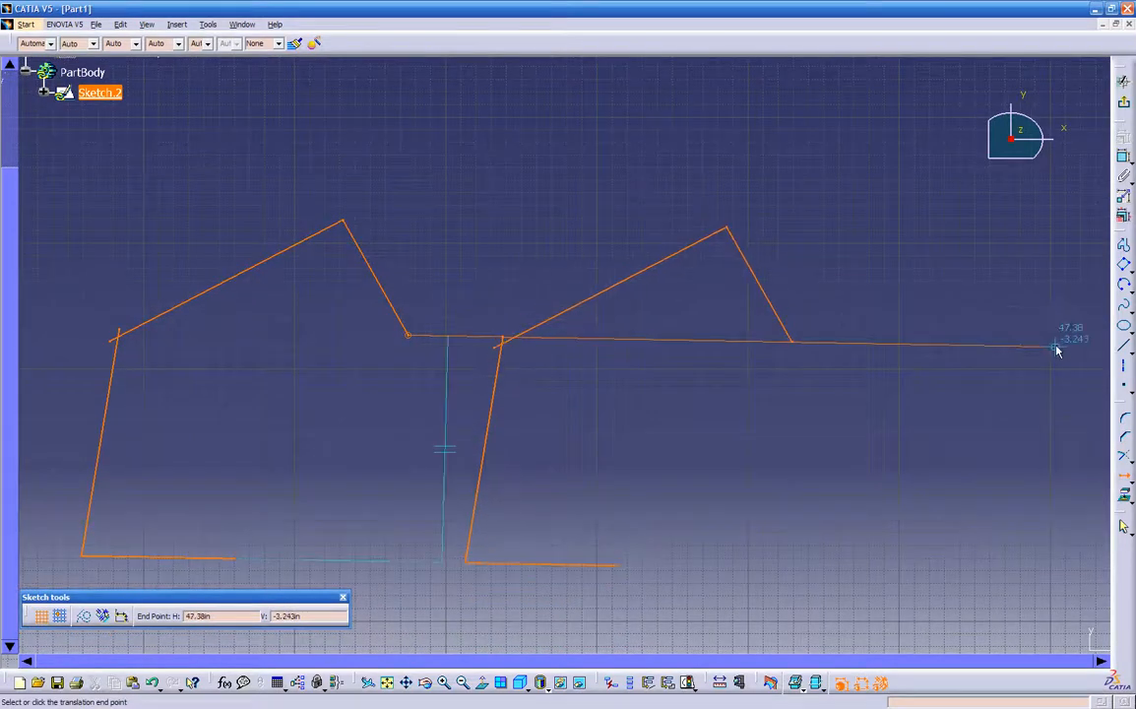
click(977, 336)
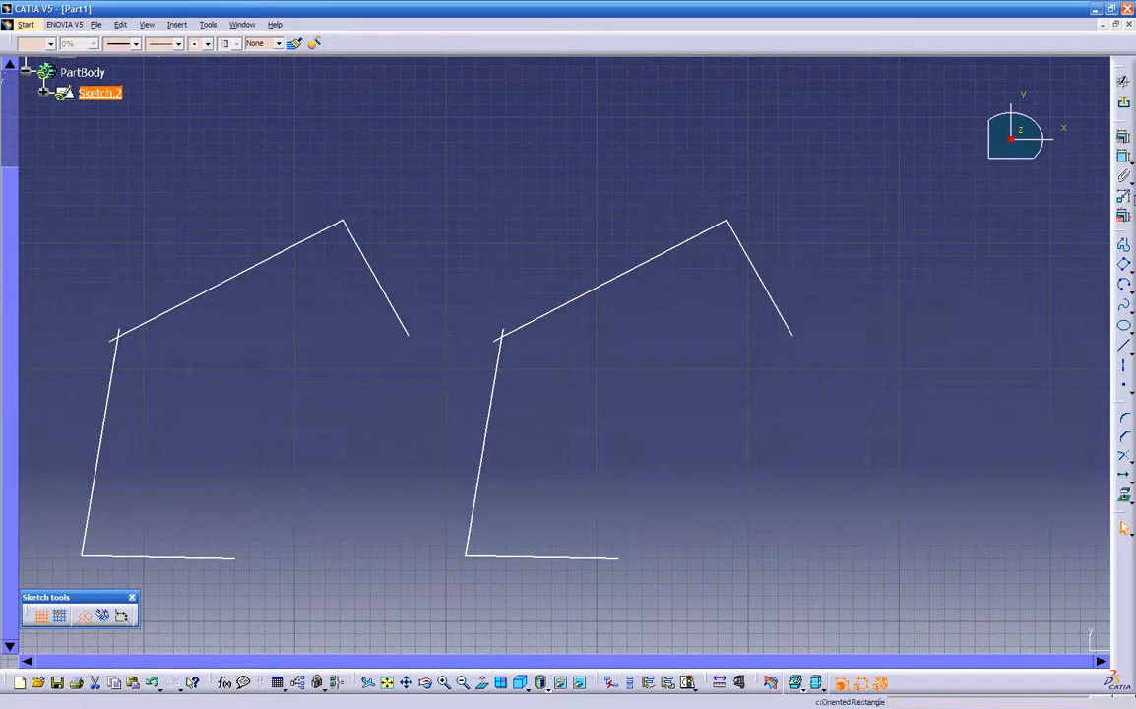
- Dimension the horizontal distance between the free upper-right ends of the original profile and its translated copy
click(1125, 158)
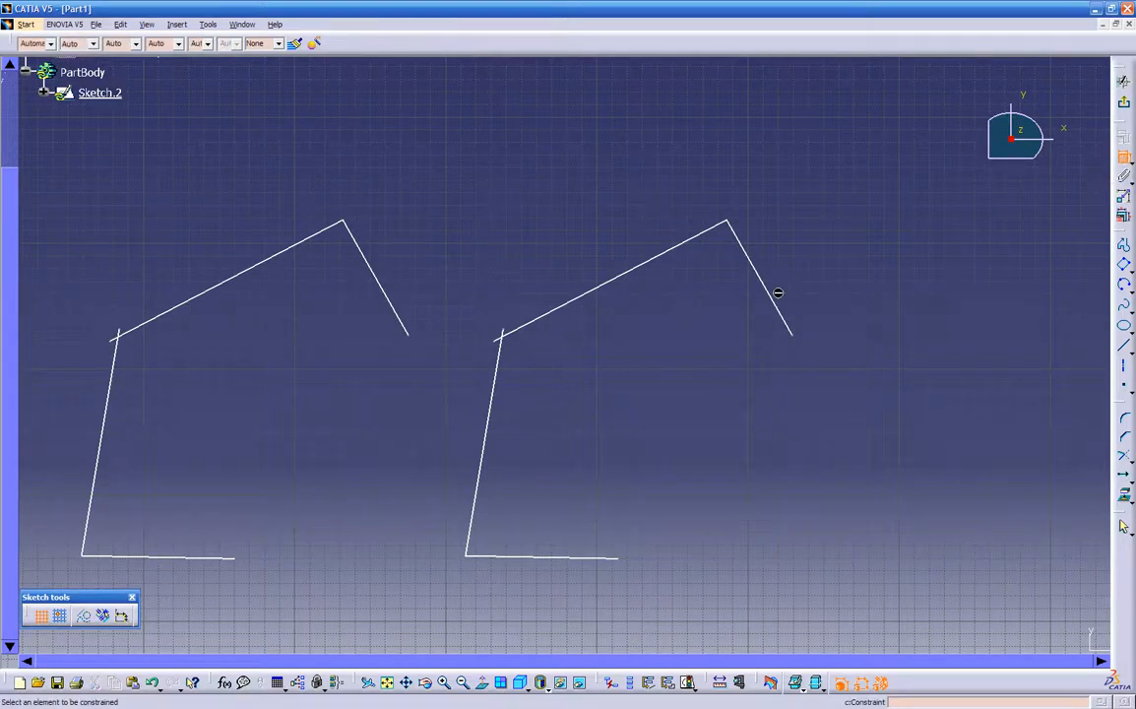
click(412, 337)
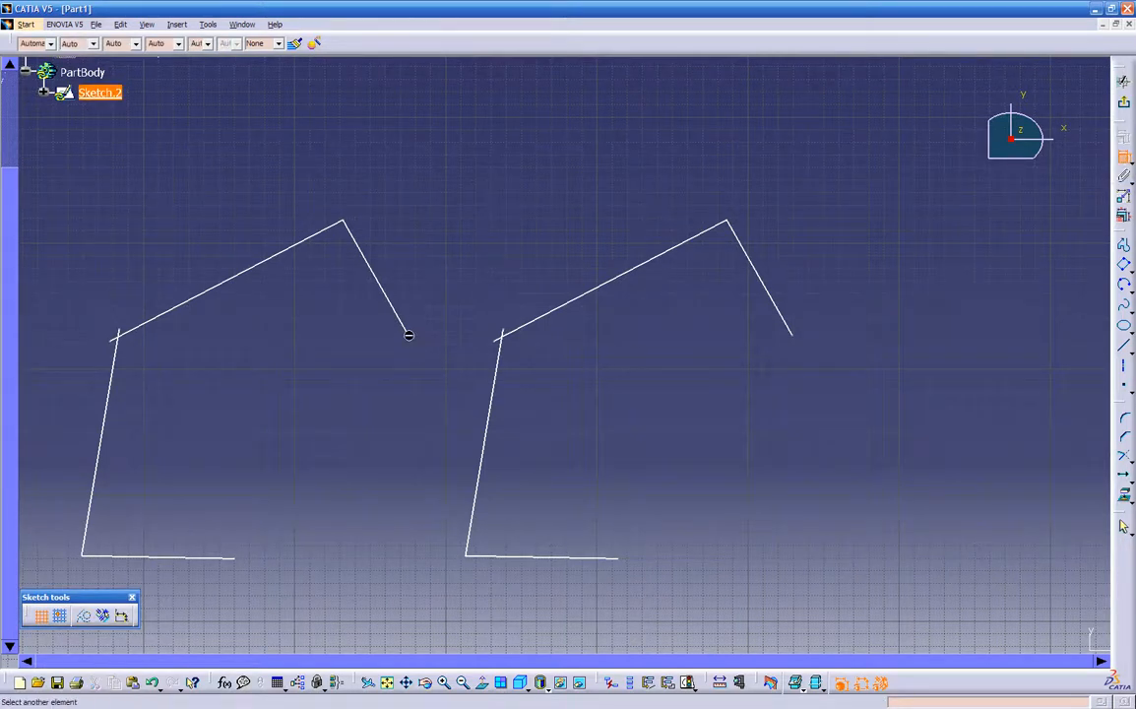
click(794, 339)
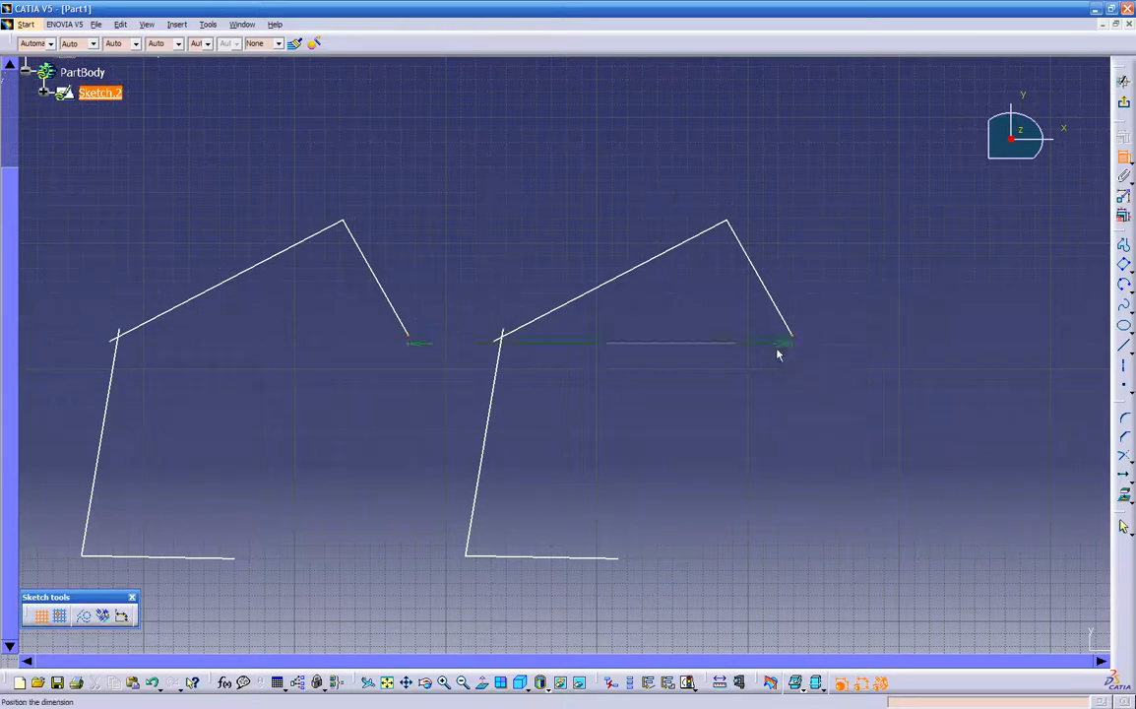
click(610, 401)
- Delete all drawn sketch geometry on both sides of the origin, including the axis line and the dimension
mouse_move(721, 431)
middle_down()
mouse_move(710, 480)
mouse_move(693, 493)
mouse_move(794, 420)
mouse_move(743, 516)
middle_up()
drag(476, 141, 790, 487)
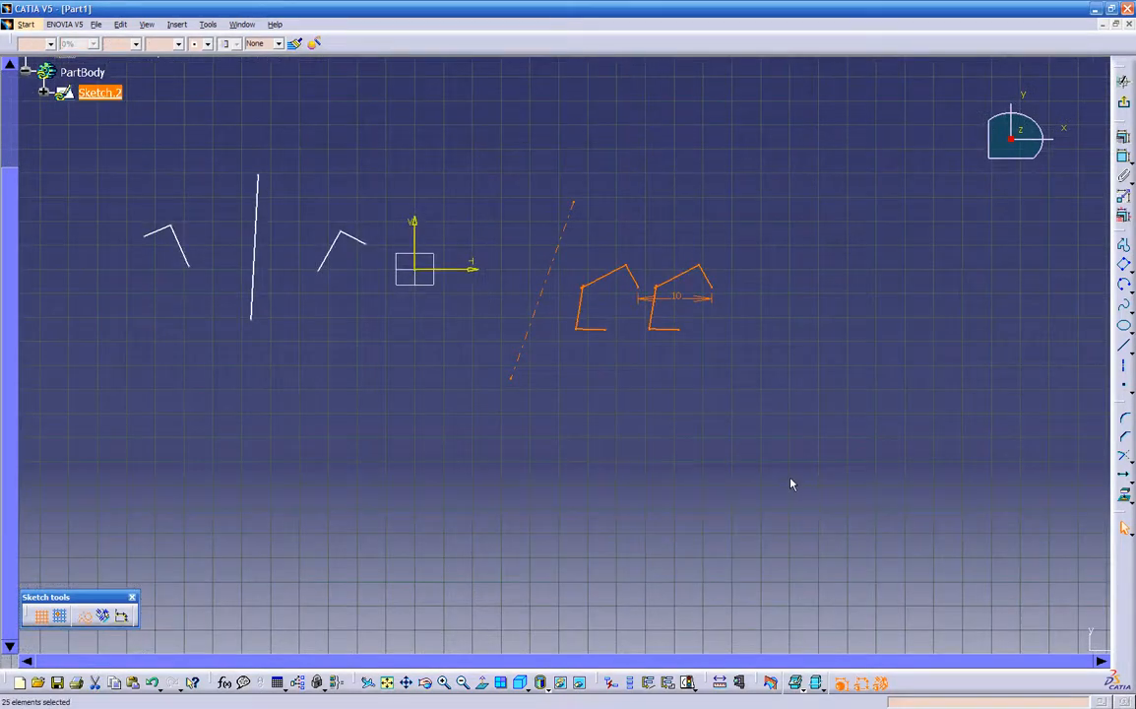
key(Delete)
mouse_move(92, 134)
mouse_down()
mouse_move(330, 288)
mouse_move(347, 277)
mouse_up()
key(Delete)
- Draw a single steep line to the right of the origin, sloping down toward the left
mouse_move(394, 374)
middle_down()
mouse_move(472, 258)
mouse_move(543, 605)
middle_up()
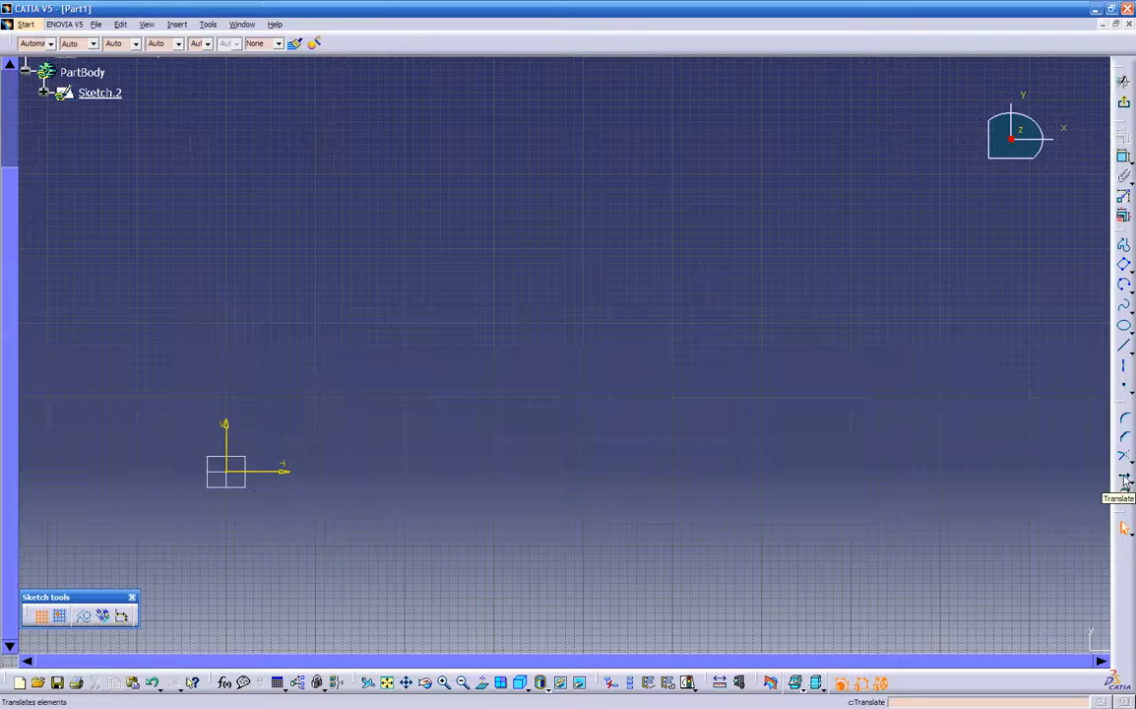
click(1124, 351)
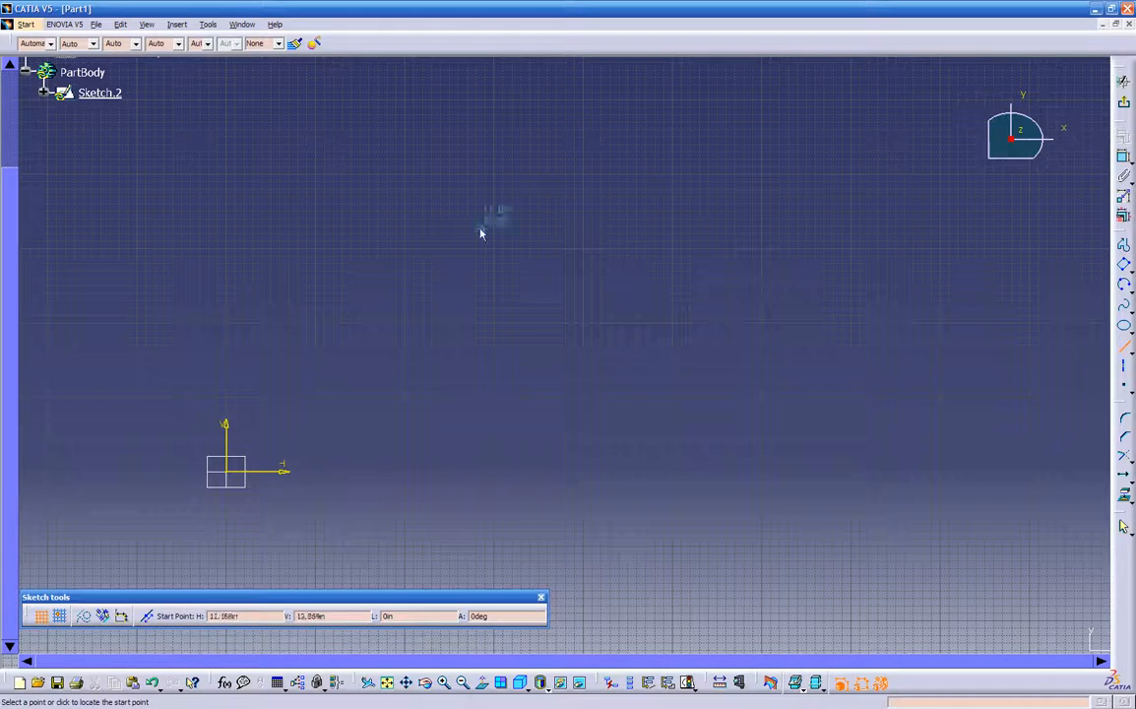
click(515, 202)
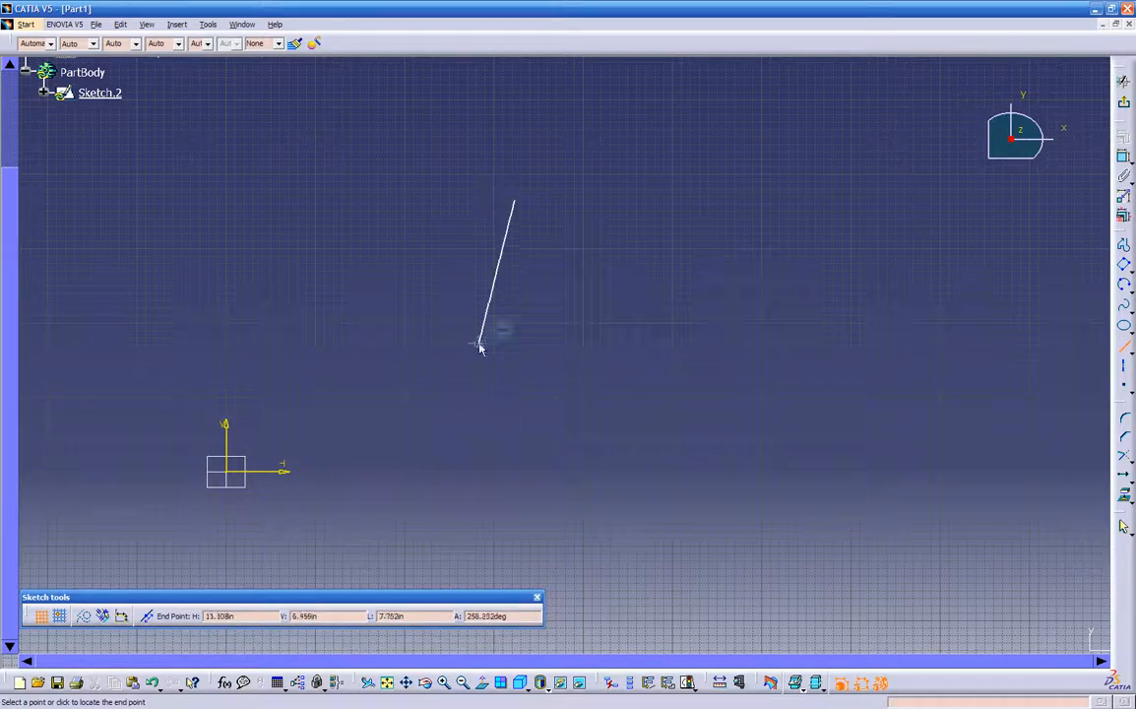
click(449, 481)
middle_drag(664, 440, 652, 446)
middle_drag(647, 385, 585, 457)
click(591, 423)
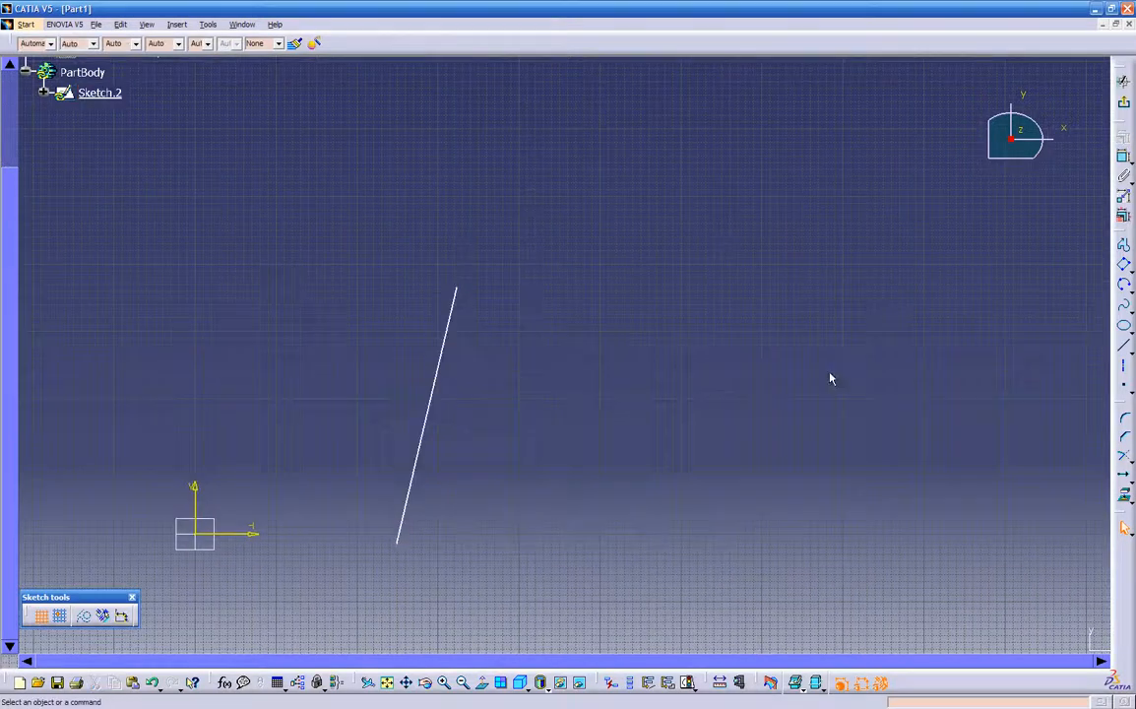
- Translate a duplicate of the steep line 10 in horizontally to the right from its upper endpoint
click(1122, 476)
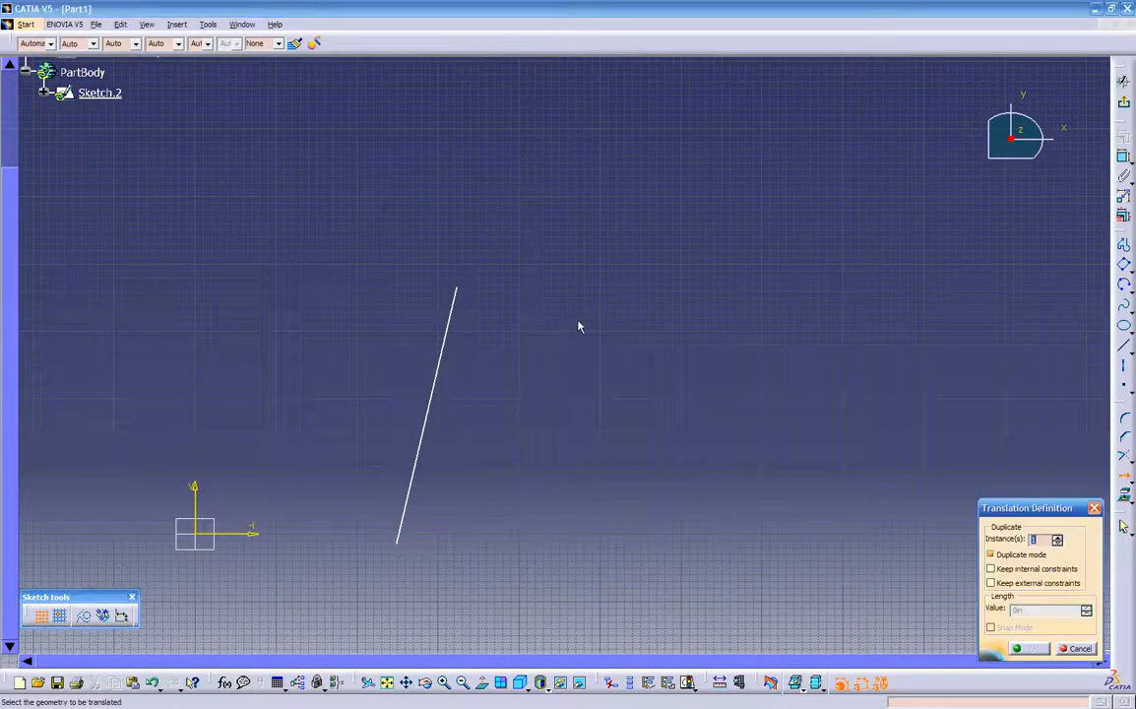
click(456, 324)
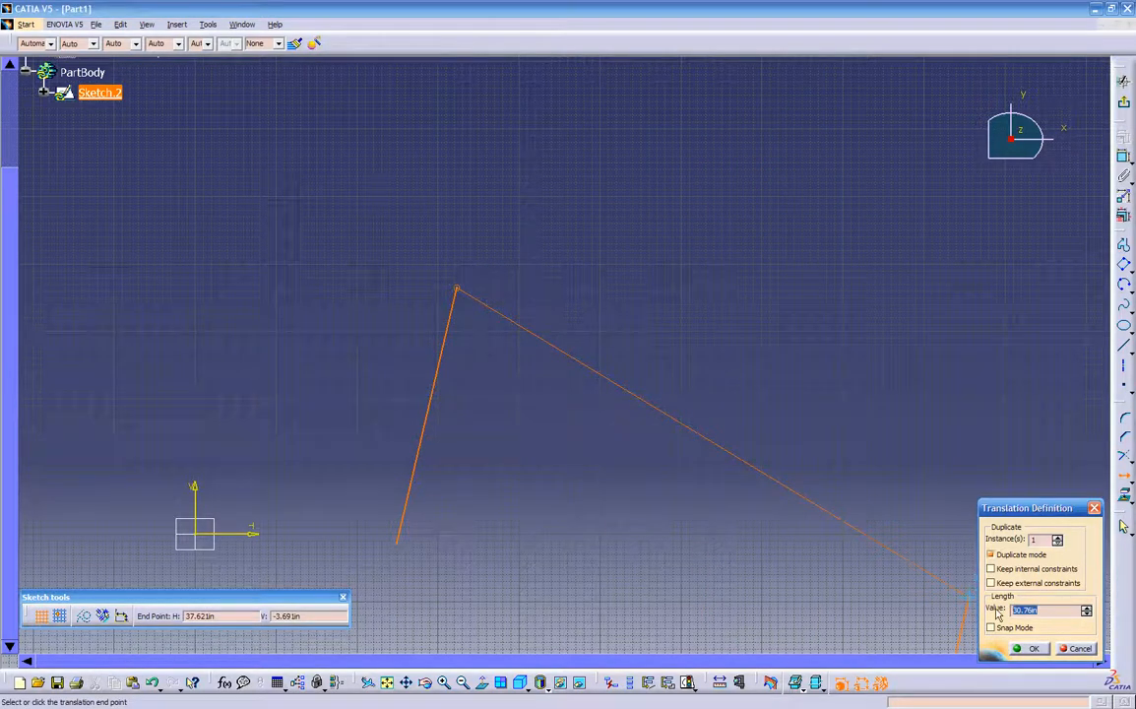
text(10)
key(Return)
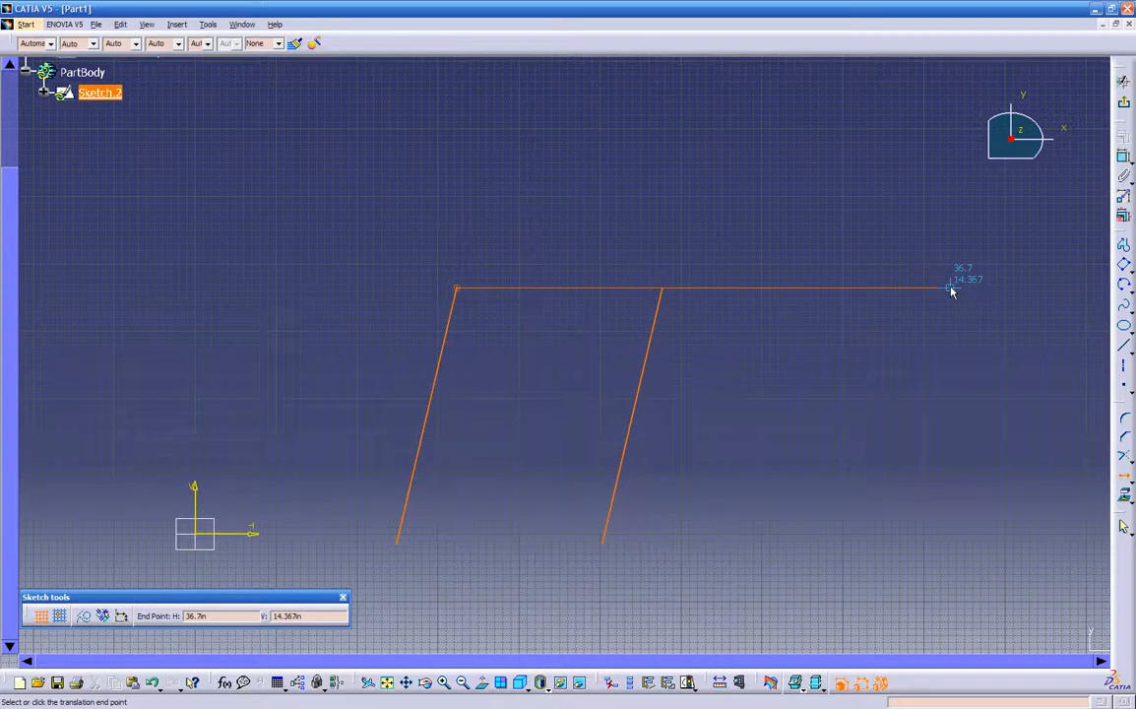
key(Escape)
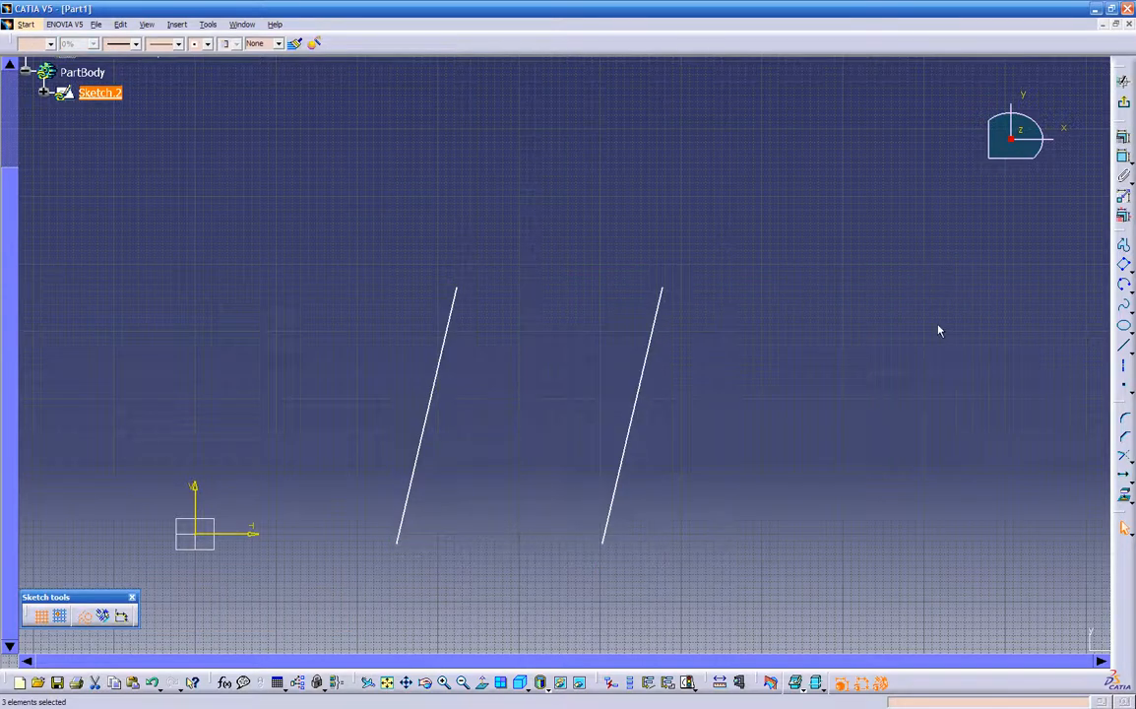
click(942, 328)
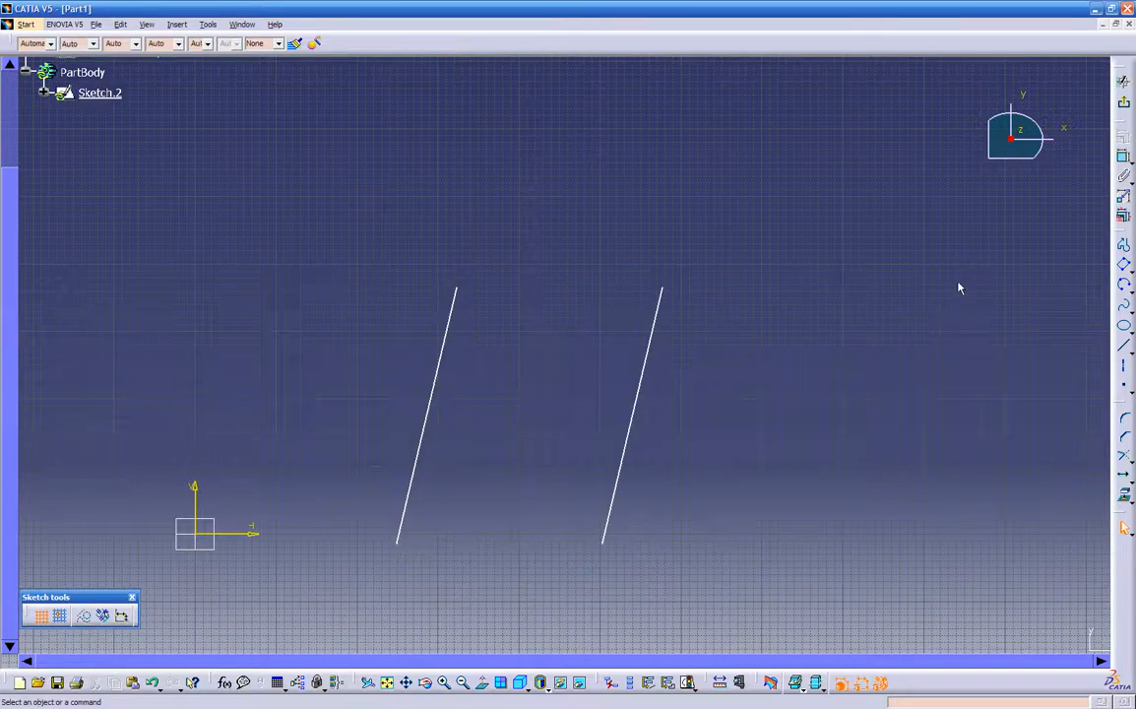
- Delete both the translated copy and the original steep line
click(652, 355)
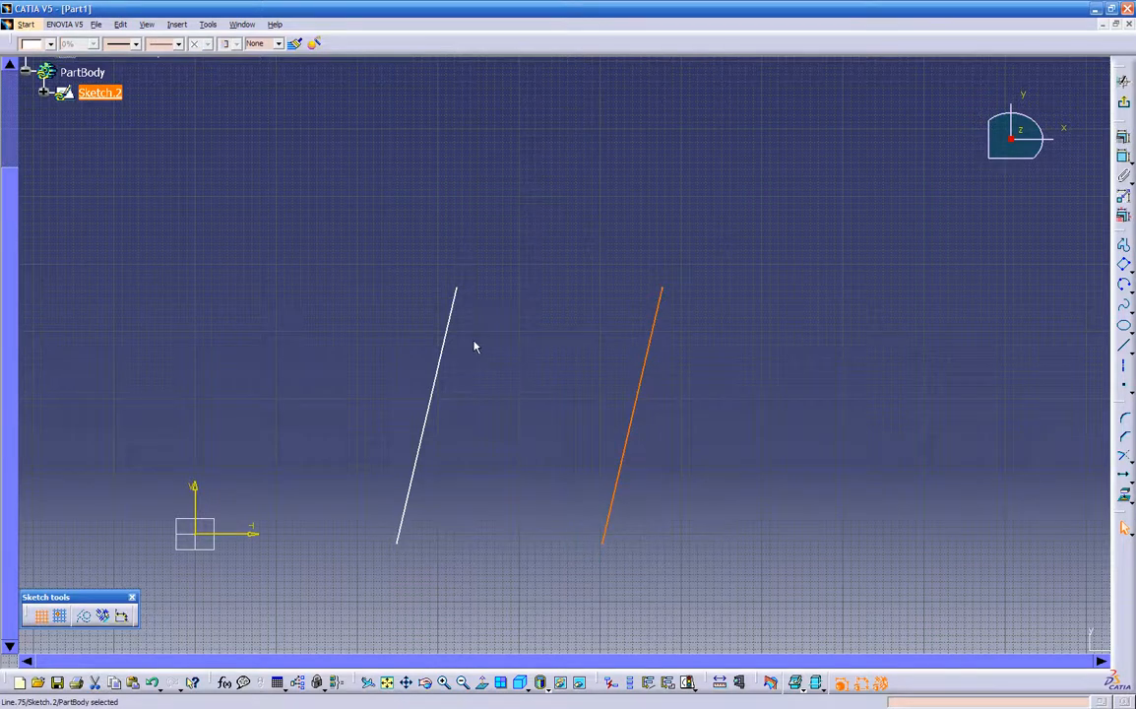
key(Delete)
click(454, 306)
key(Delete)
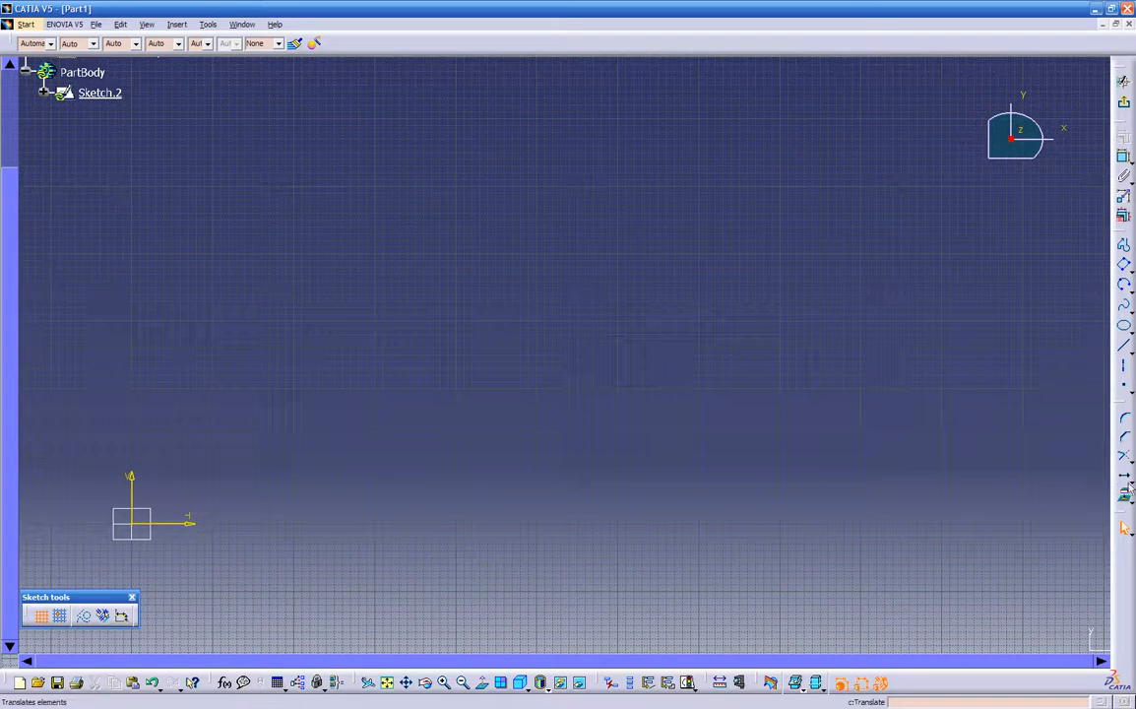
- Draw a slightly tilted Oriented Rectangle above and to the right of the origin
click(1124, 495)
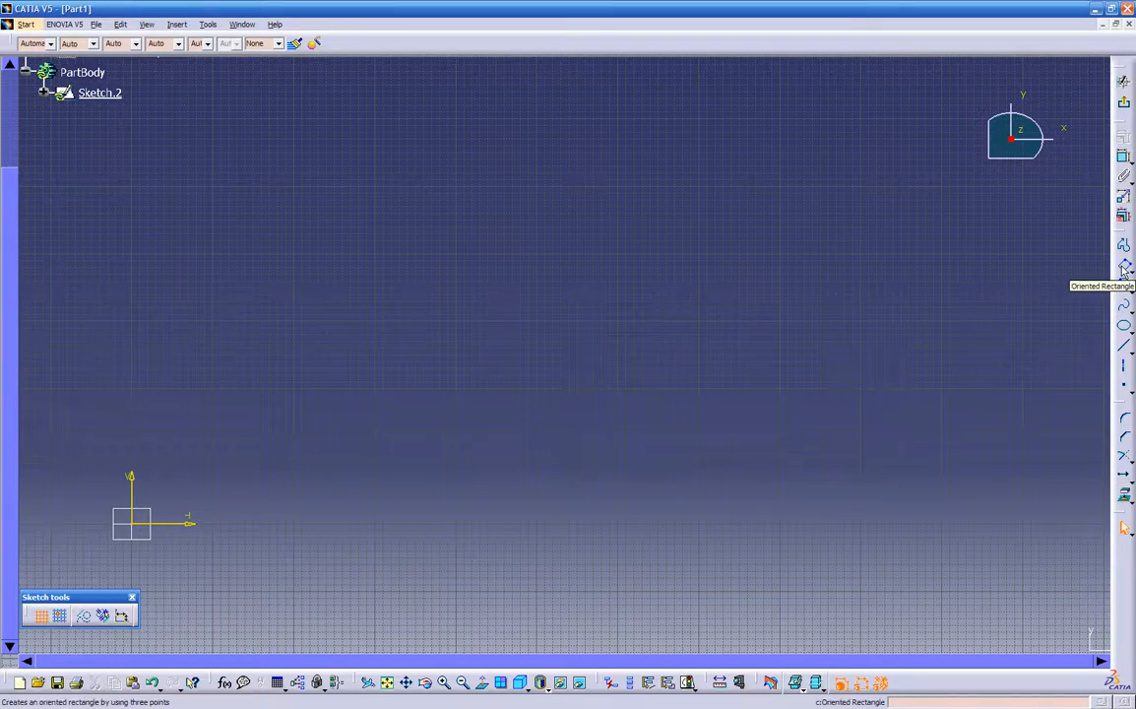
click(1123, 270)
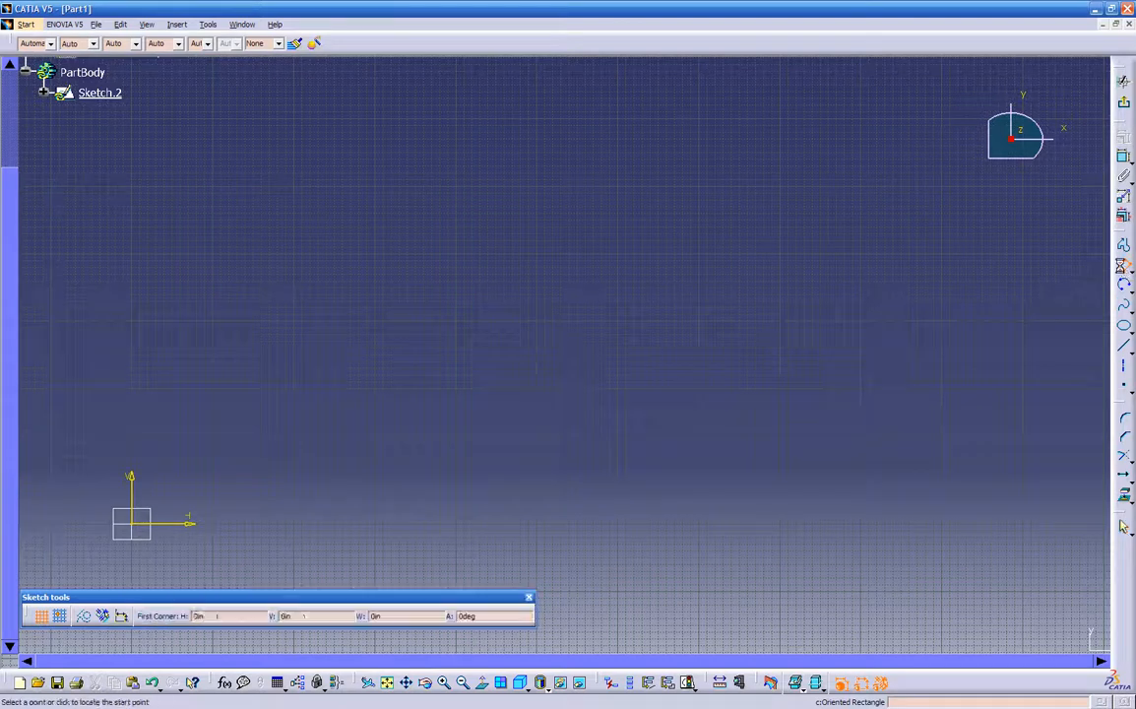
click(291, 229)
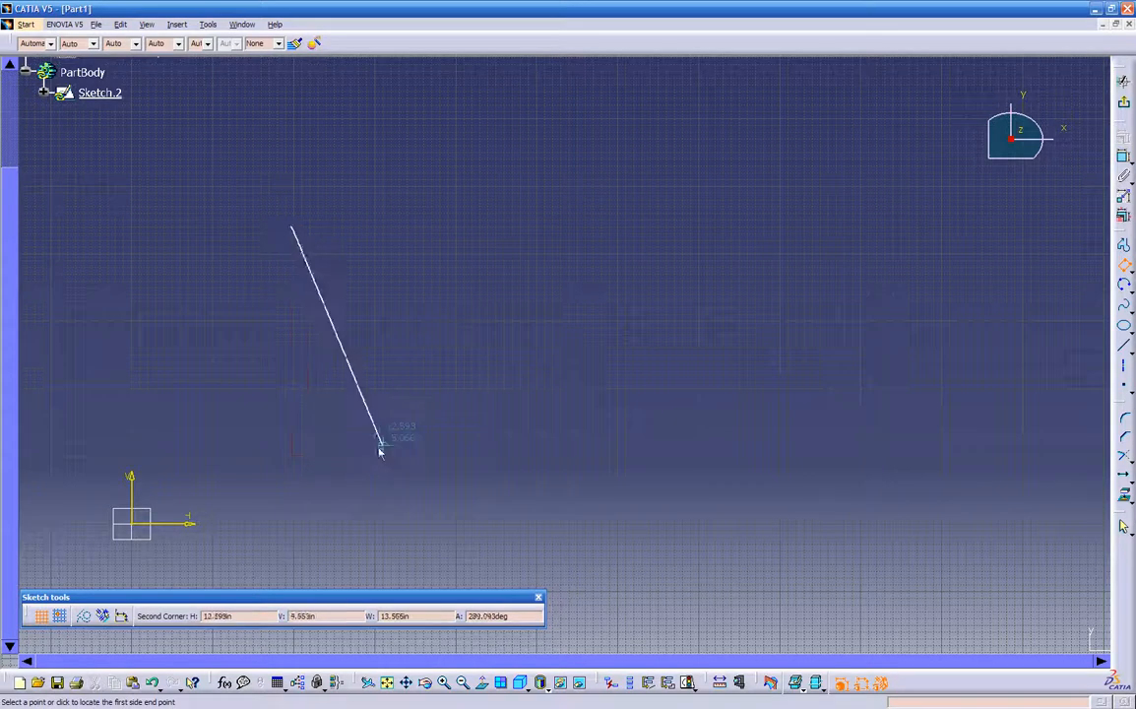
click(326, 453)
click(502, 357)
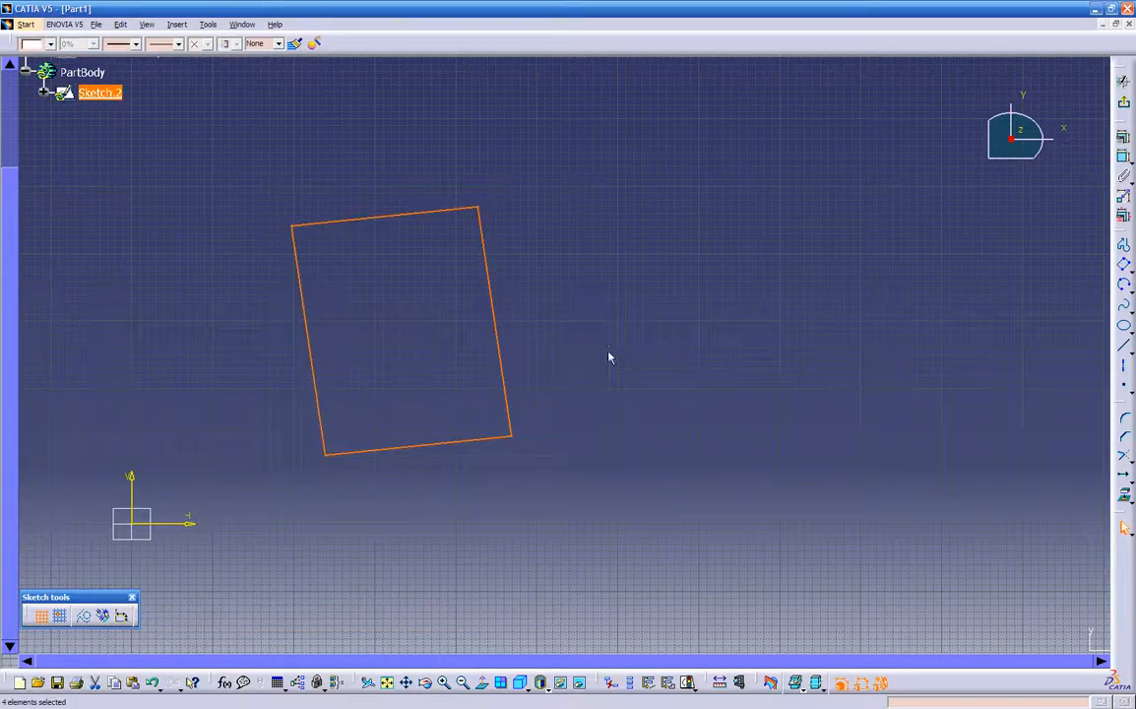
- Place a standalone point to the right of the tilted rectangle
mouse_move(608, 352)
ctrl+middle_down()
mouse_move(601, 377)
mouse_move(637, 410)
ctrl+middle_up()
click(1123, 392)
click(1127, 391)
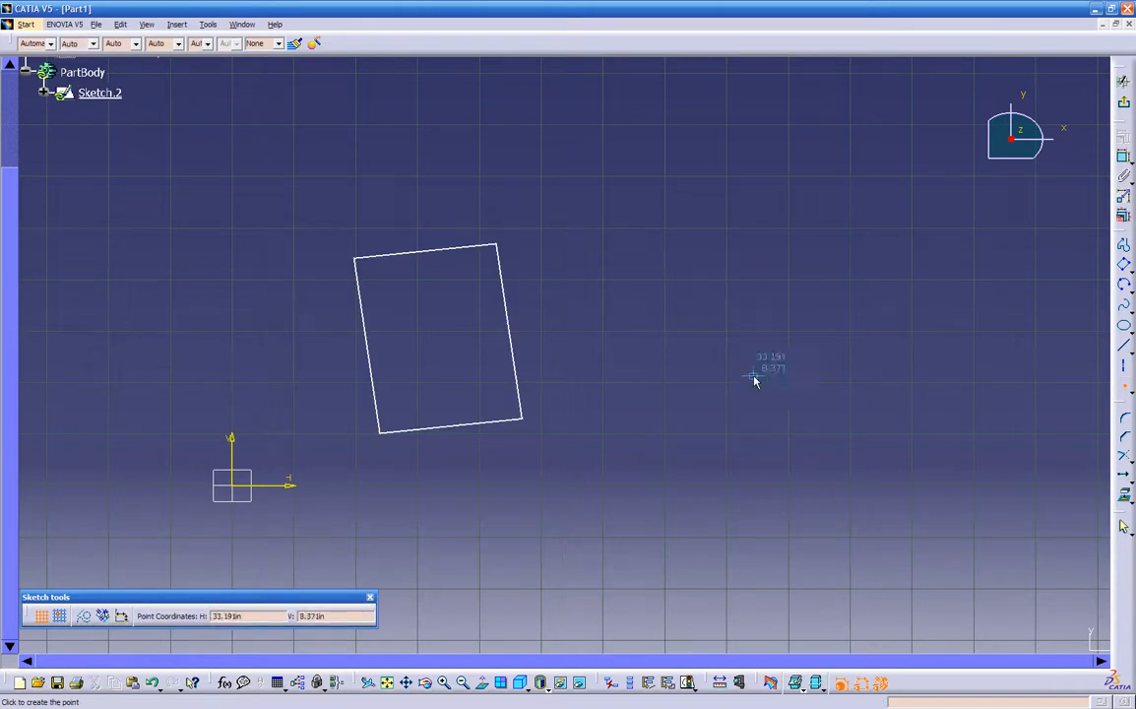
click(735, 312)
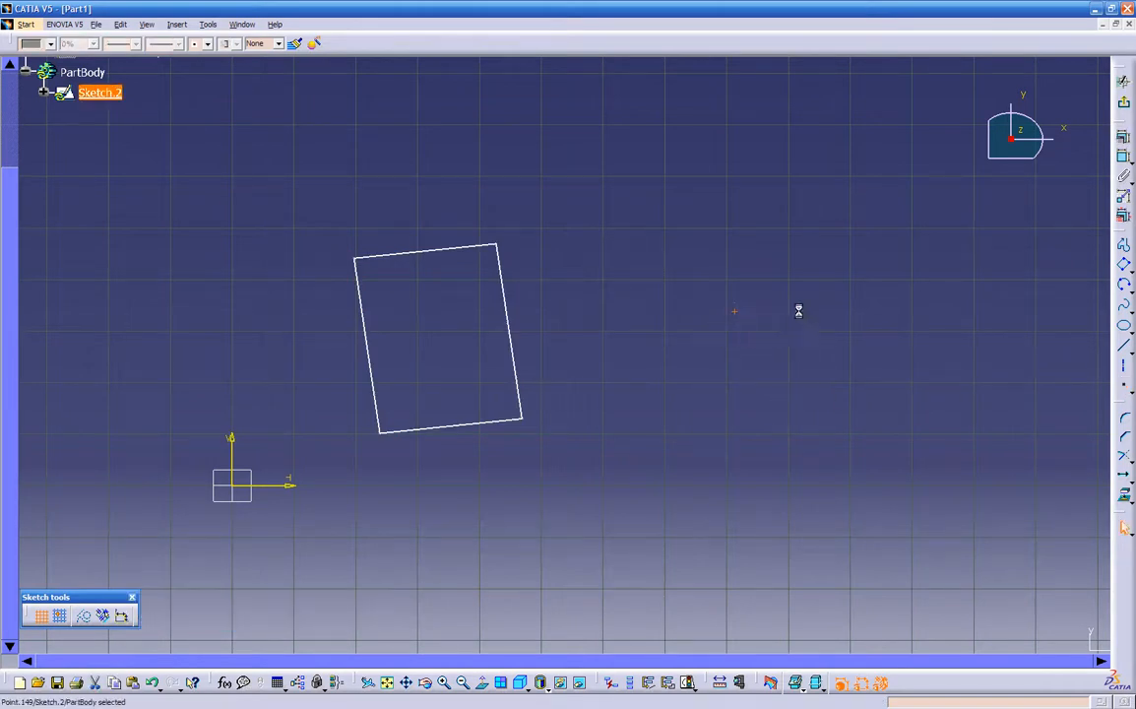
click(803, 384)
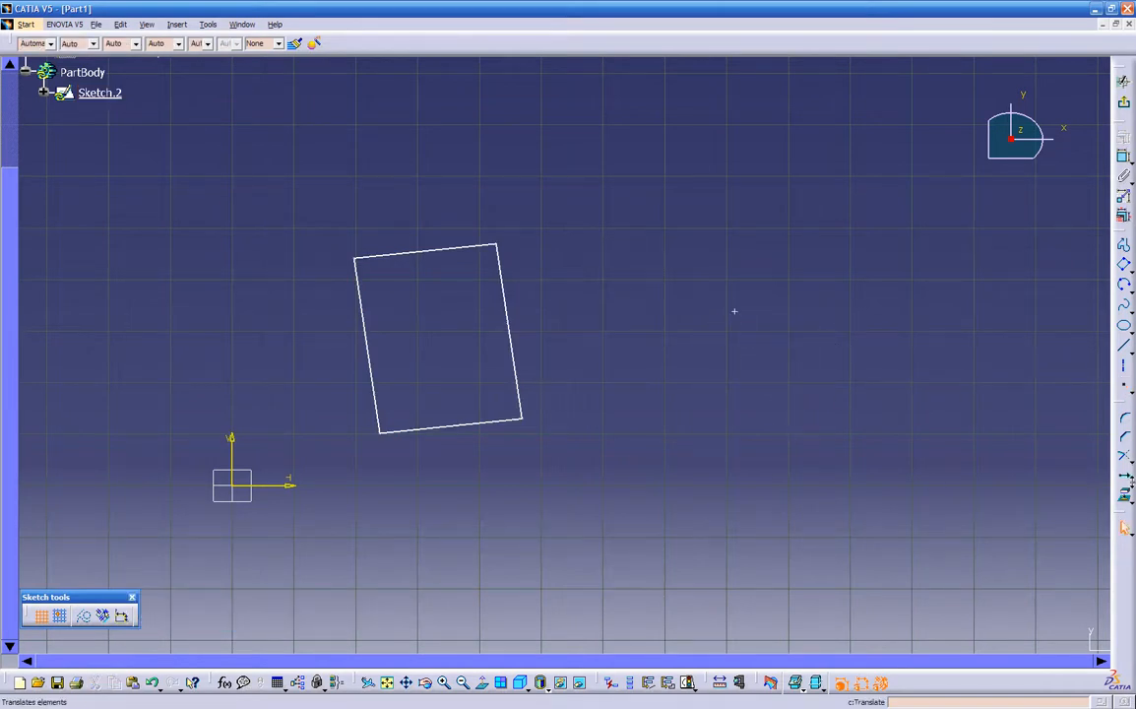
- Rotate three duplicates of the tilted rectangle about the standalone point at 45°, using the rectangle's lower-right corner as the angle reference
click(1129, 480)
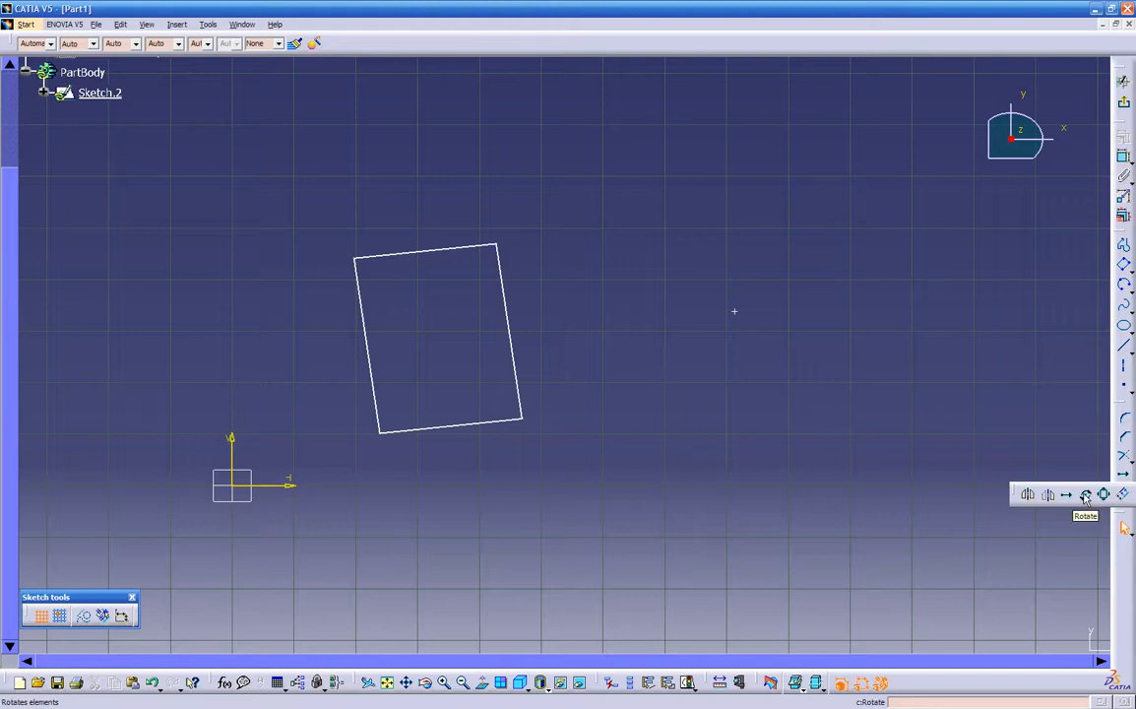
click(1086, 495)
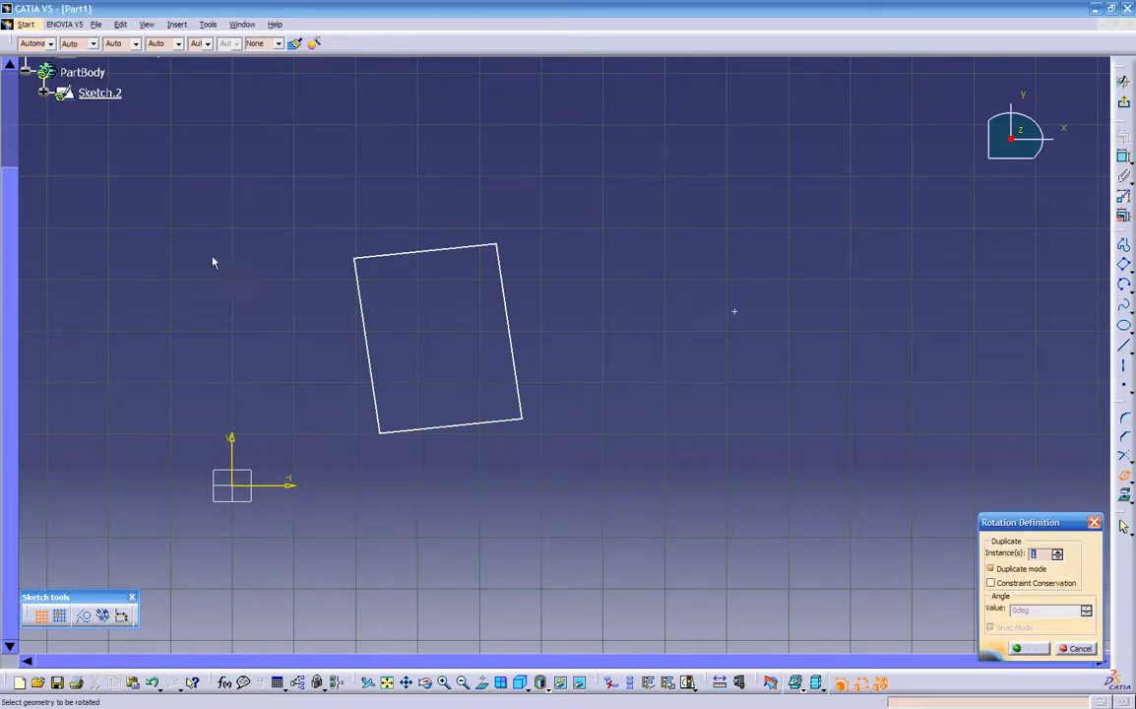
drag(317, 207, 602, 479)
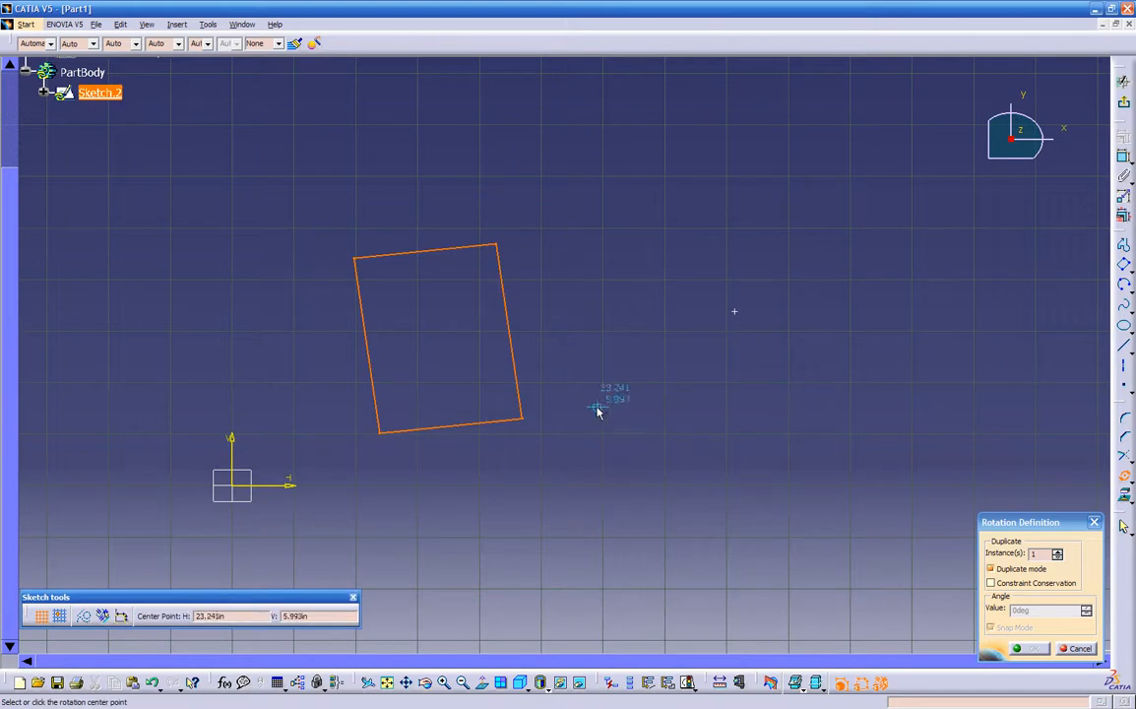
click(735, 312)
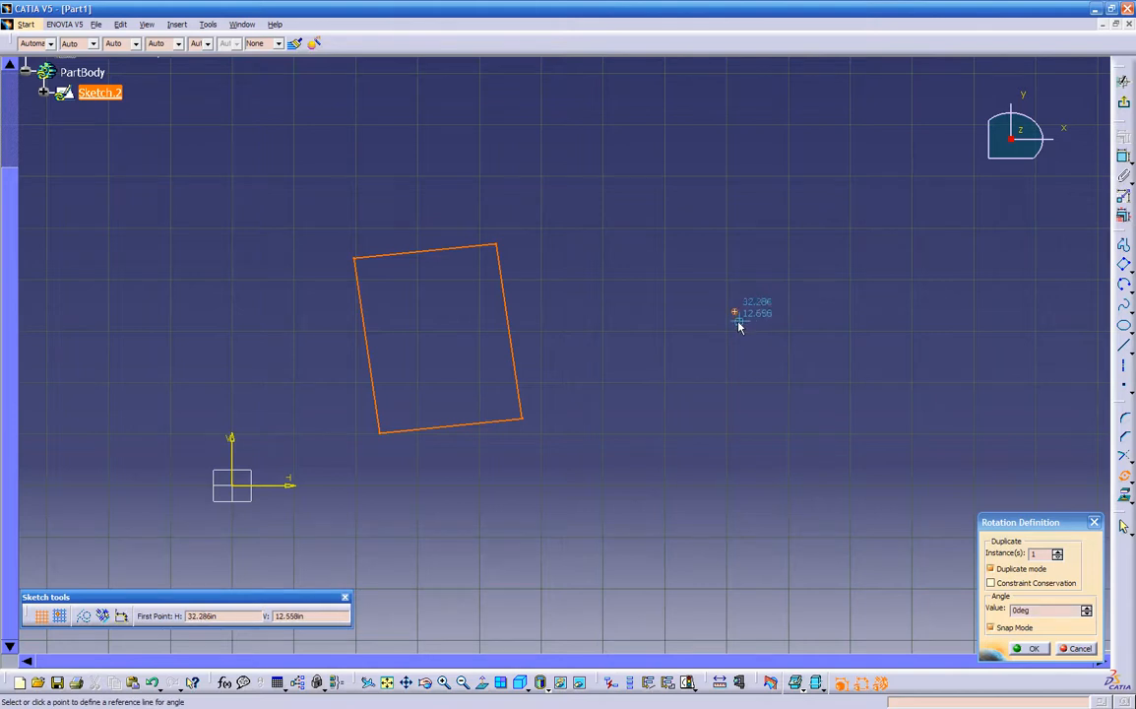
click(527, 422)
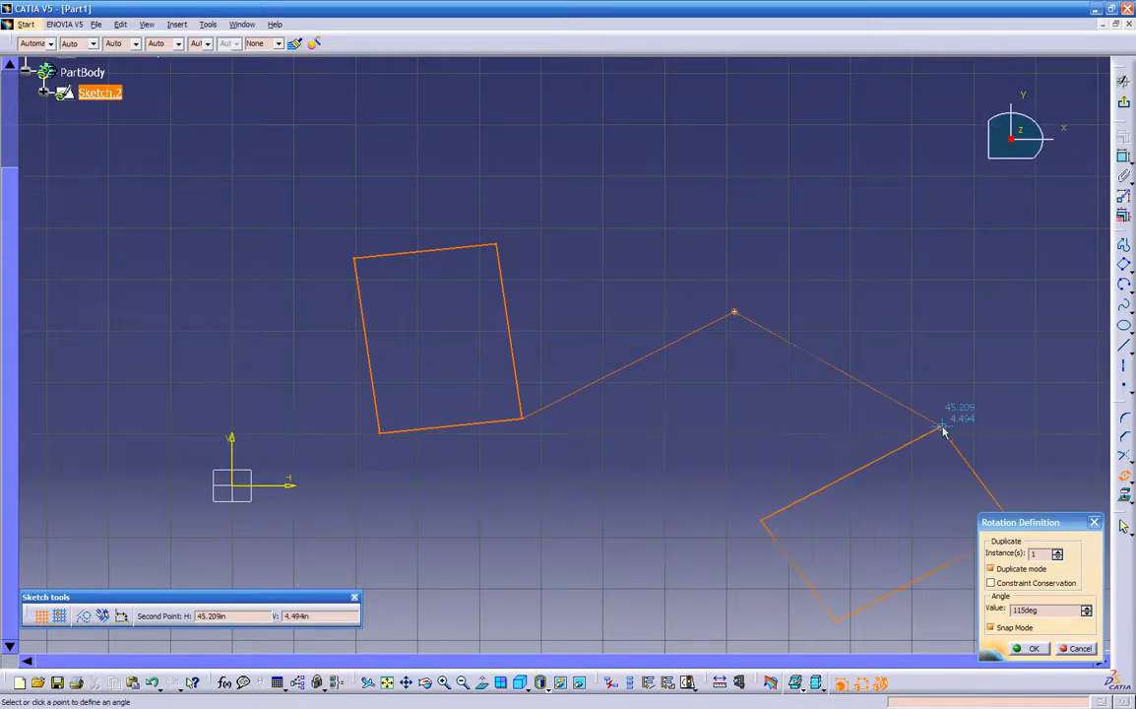
double_click(1037, 554)
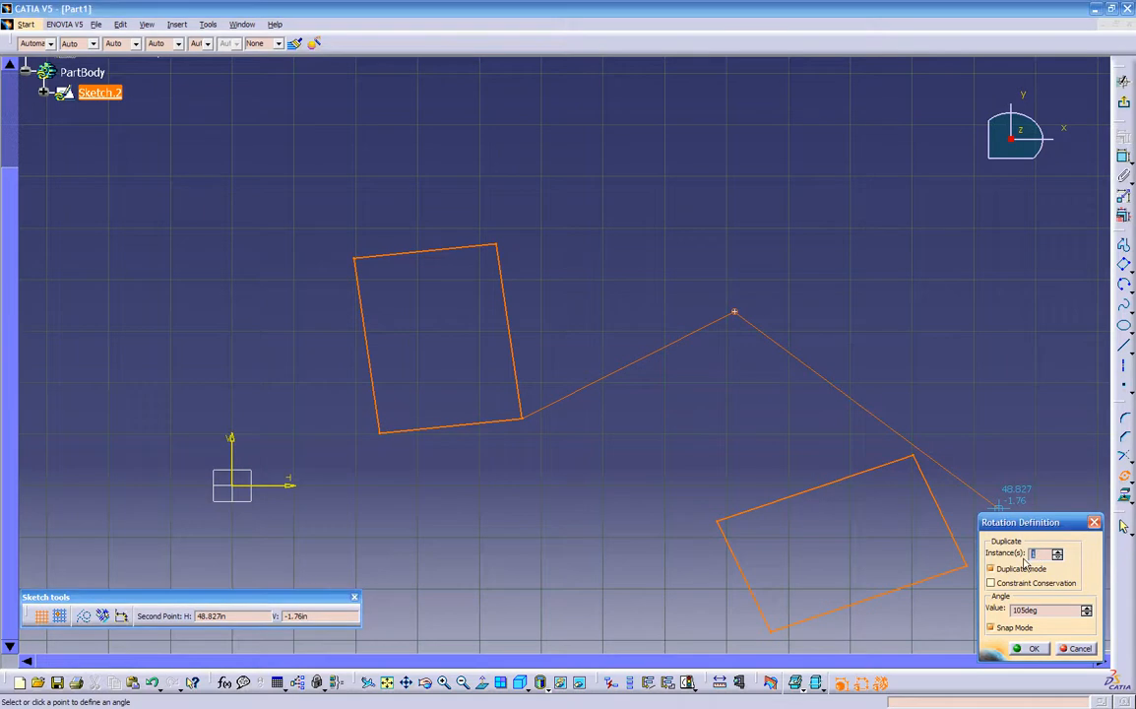
text(3)
click(1050, 610)
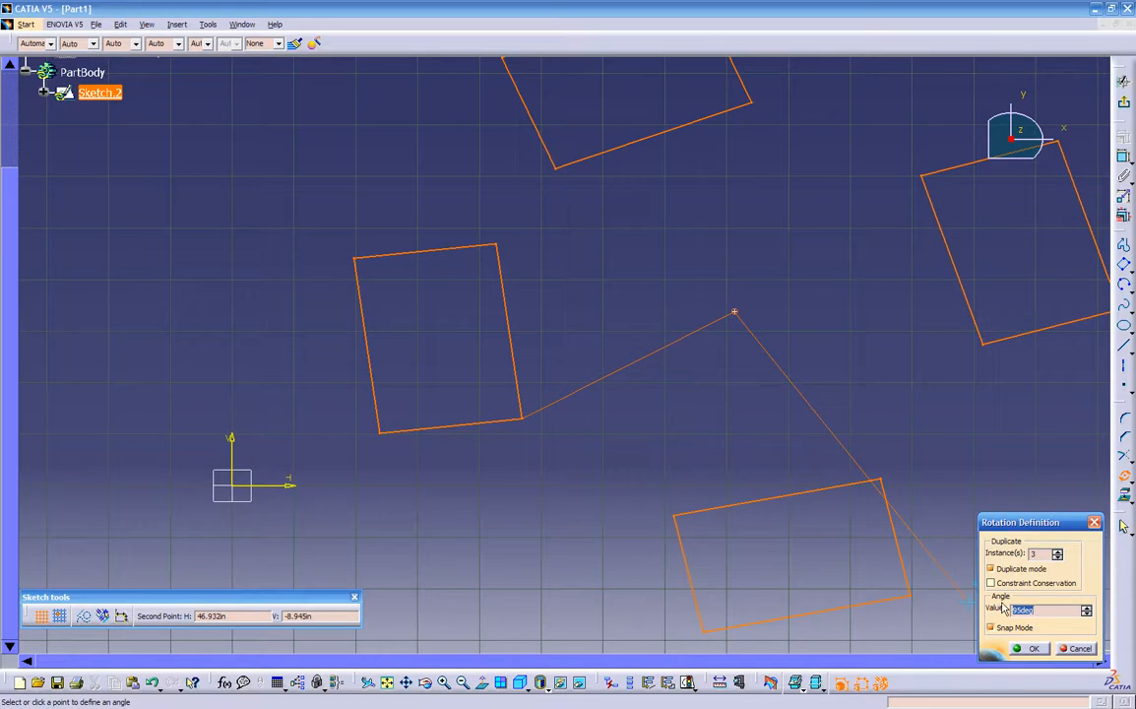
text(45)
key(Return)
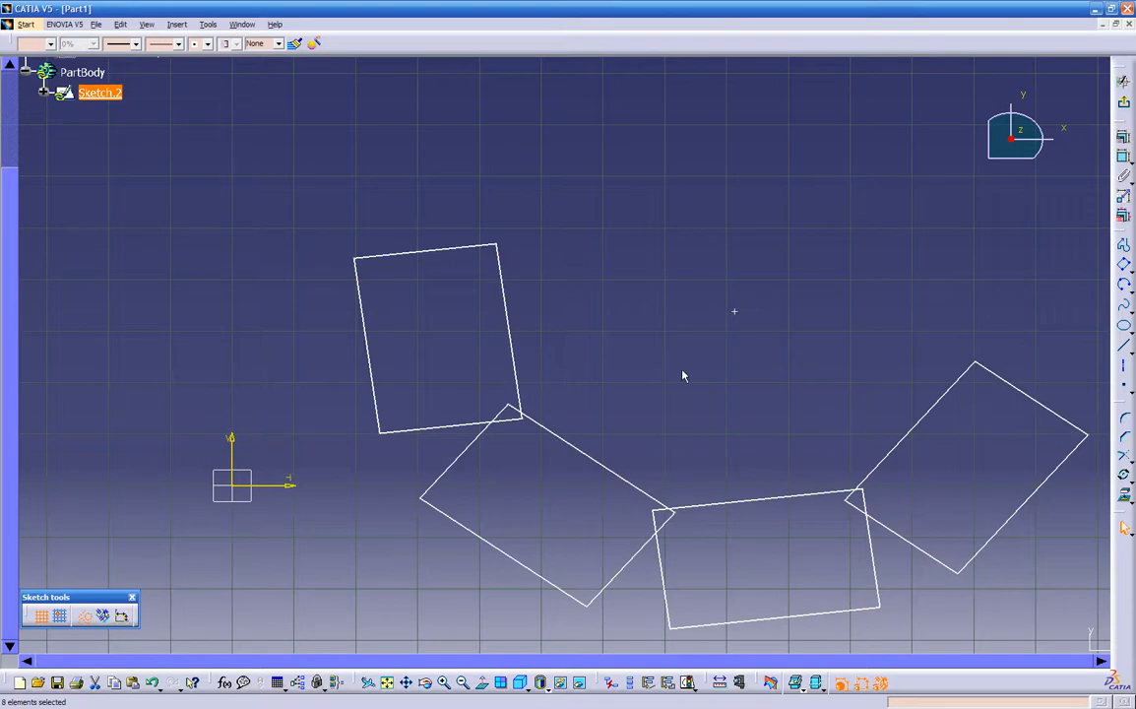
- Delete the original rectangle, its rotated copies and the standalone point
mouse_move(660, 370)
ctrl+middle_down()
mouse_move(634, 453)
mouse_move(709, 348)
mouse_move(547, 337)
mouse_move(529, 414)
mouse_move(628, 403)
ctrl+middle_up()
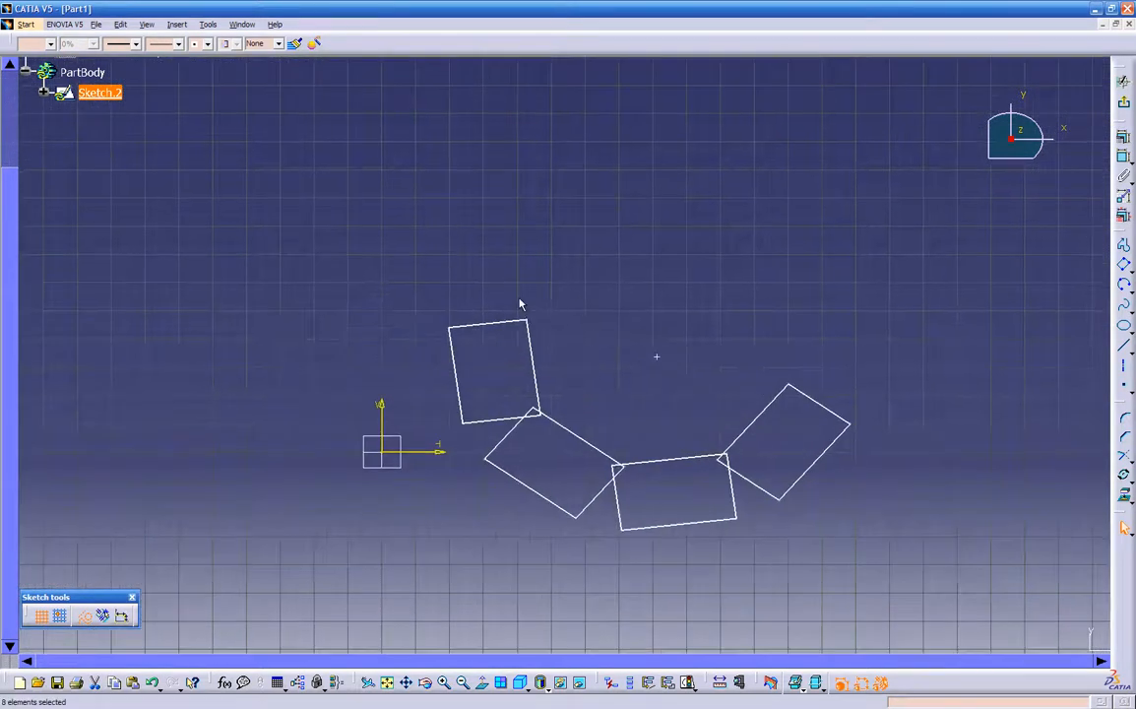
mouse_move(441, 264)
mouse_down()
mouse_move(713, 572)
mouse_move(890, 575)
mouse_up()
key(Delete)
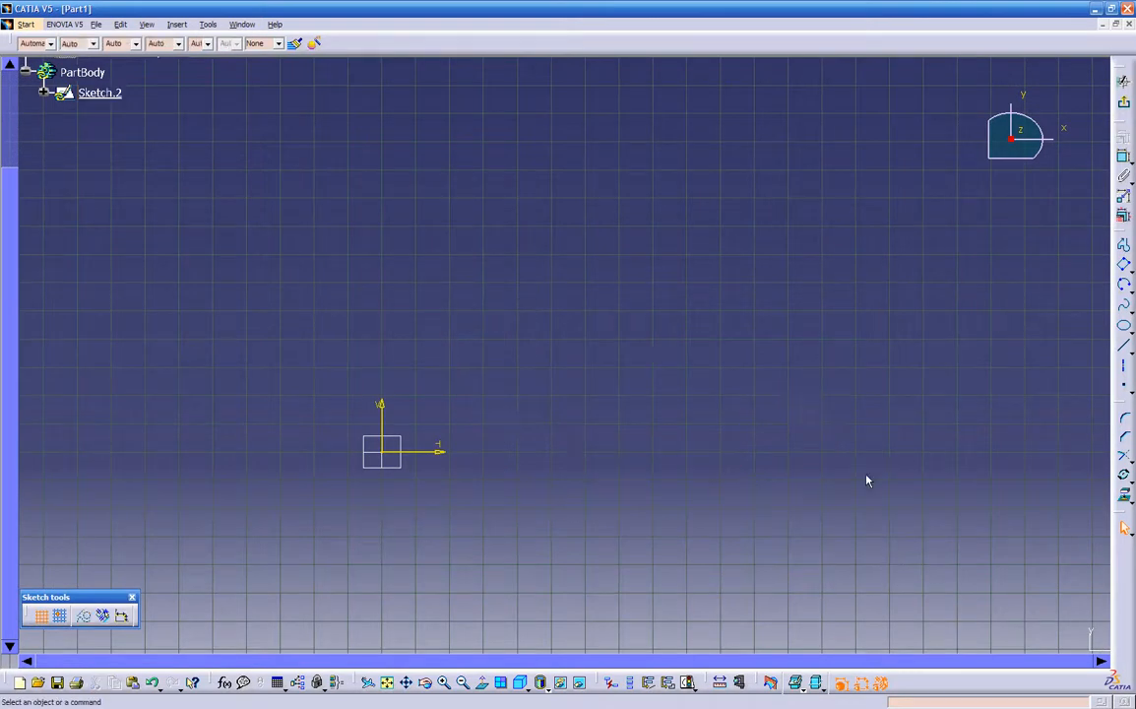
- Draw an S-shaped spline through five control points, rising from below right of the origin to the upper right
click(1130, 481)
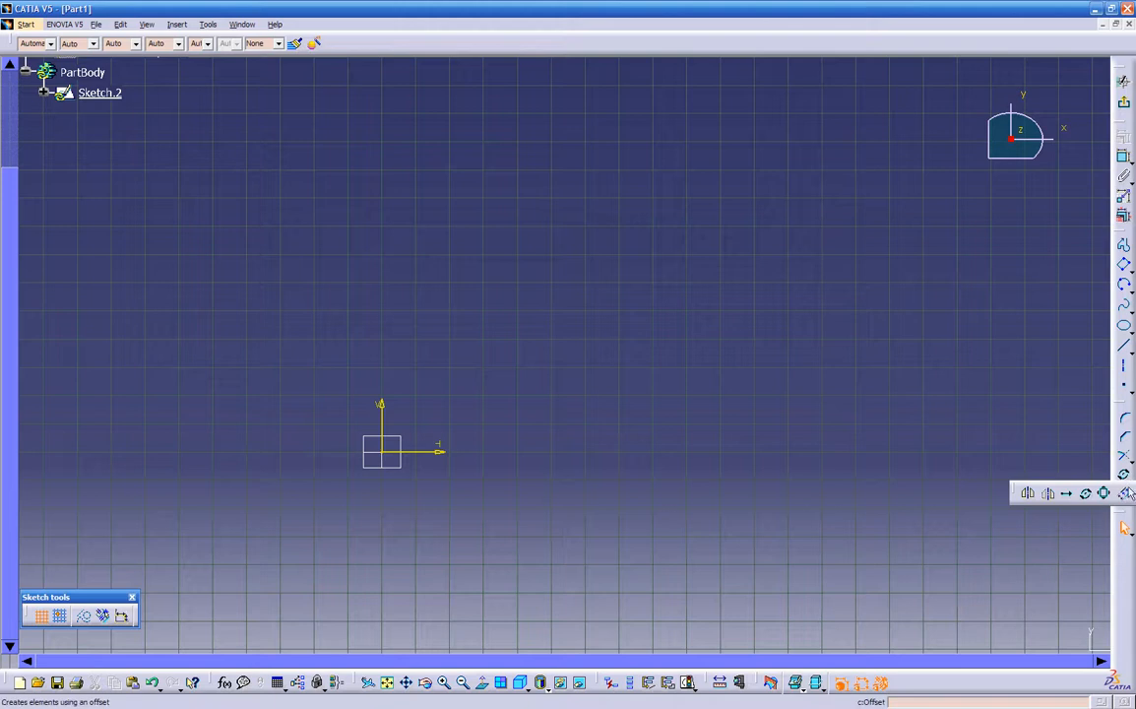
click(1124, 305)
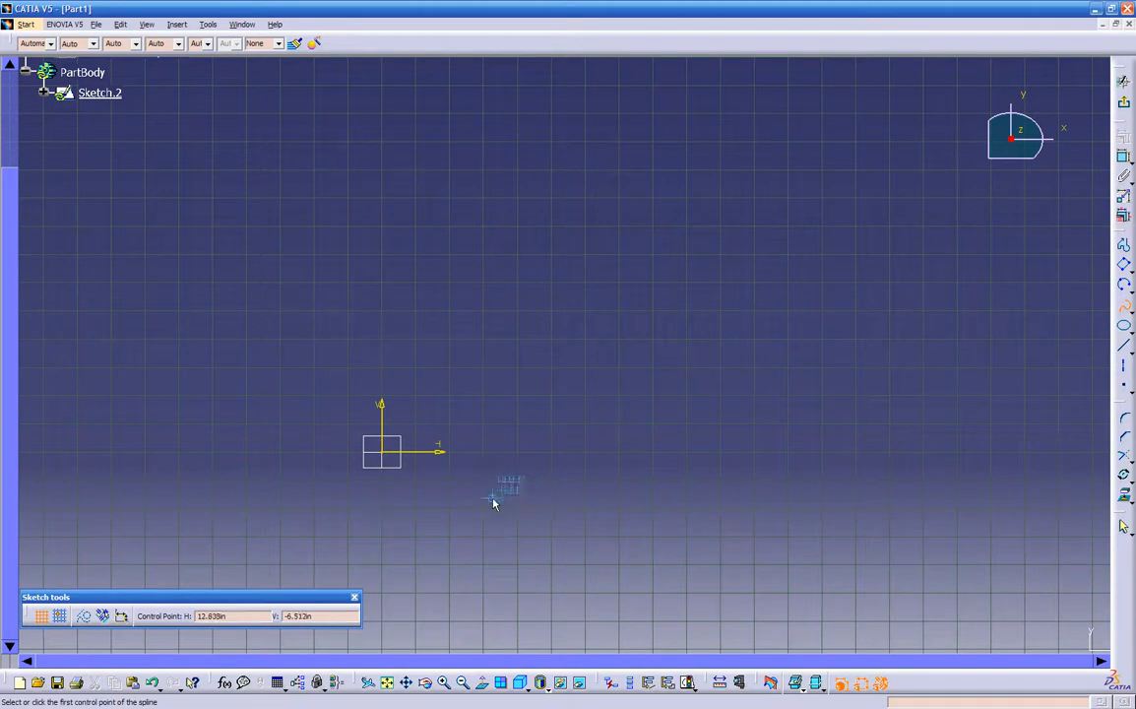
click(490, 527)
click(526, 409)
click(700, 323)
click(757, 152)
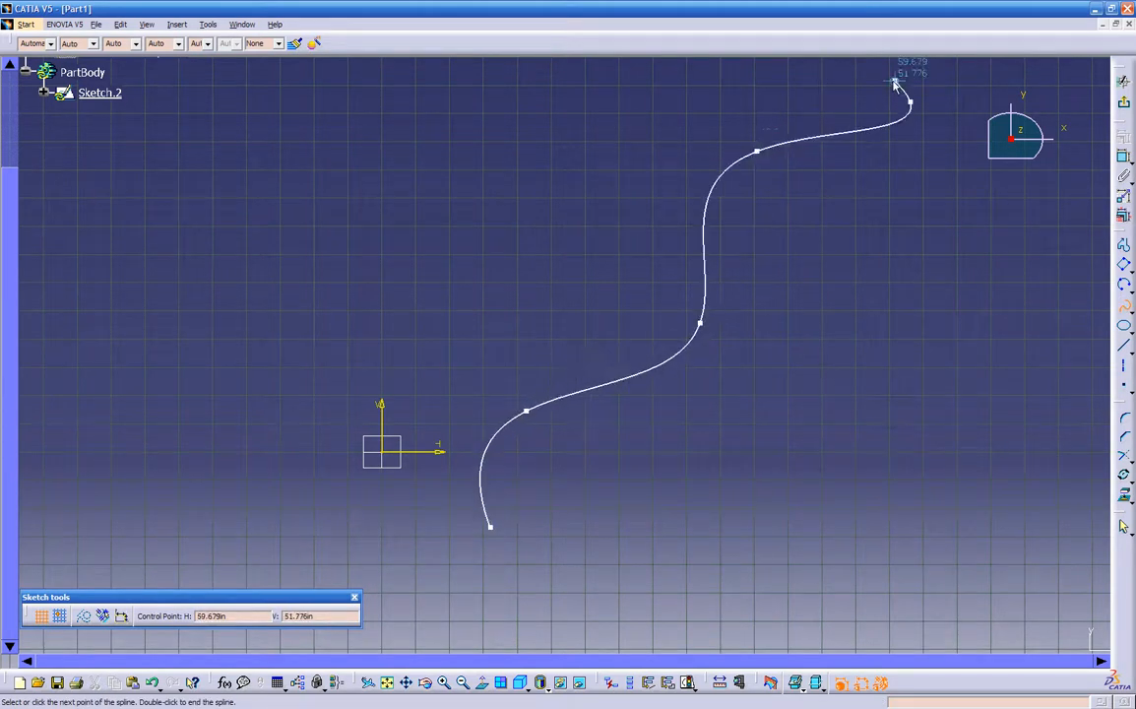
click(911, 101)
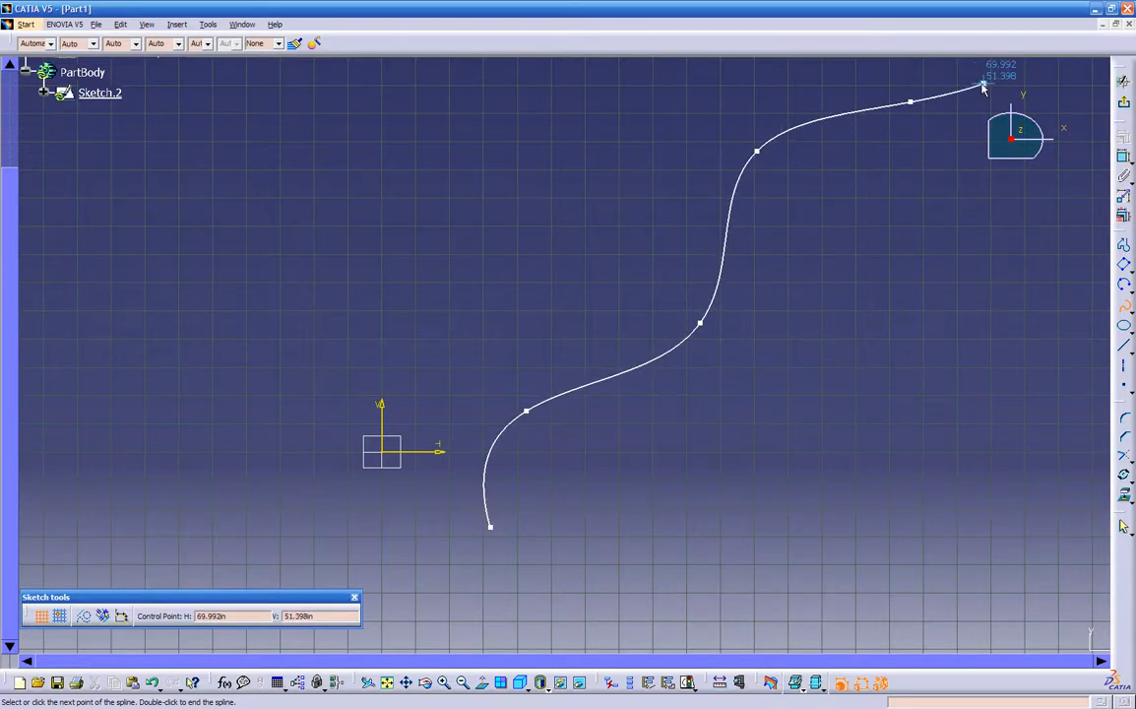
key(Escape)
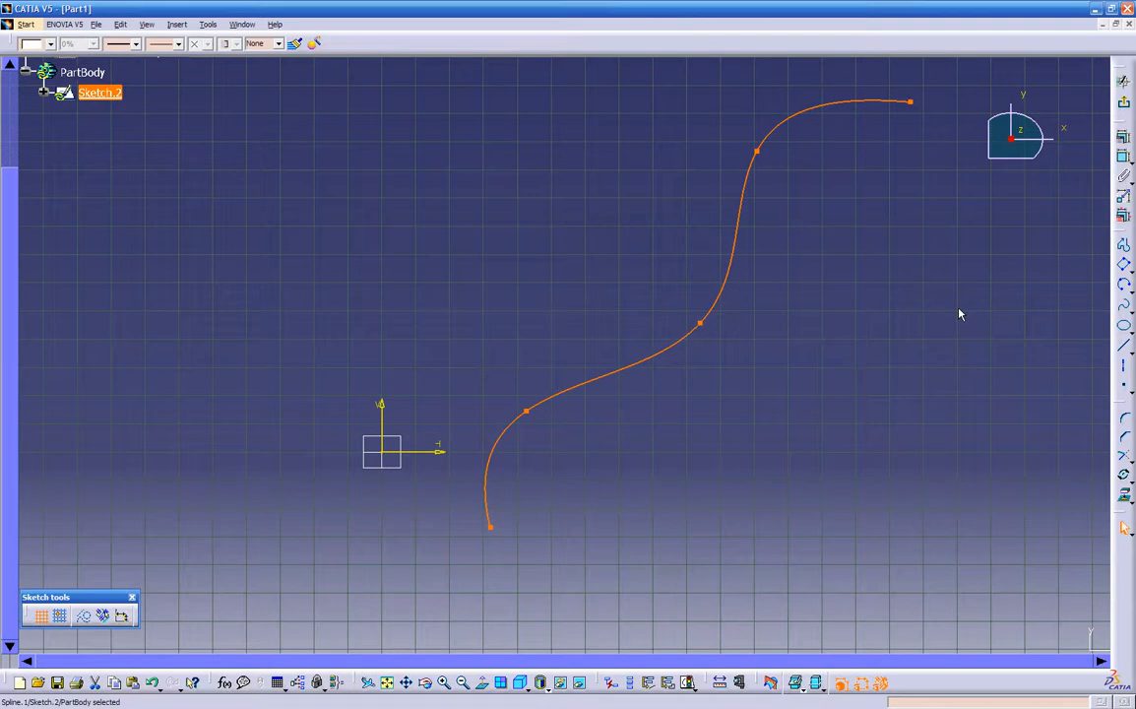
click(952, 306)
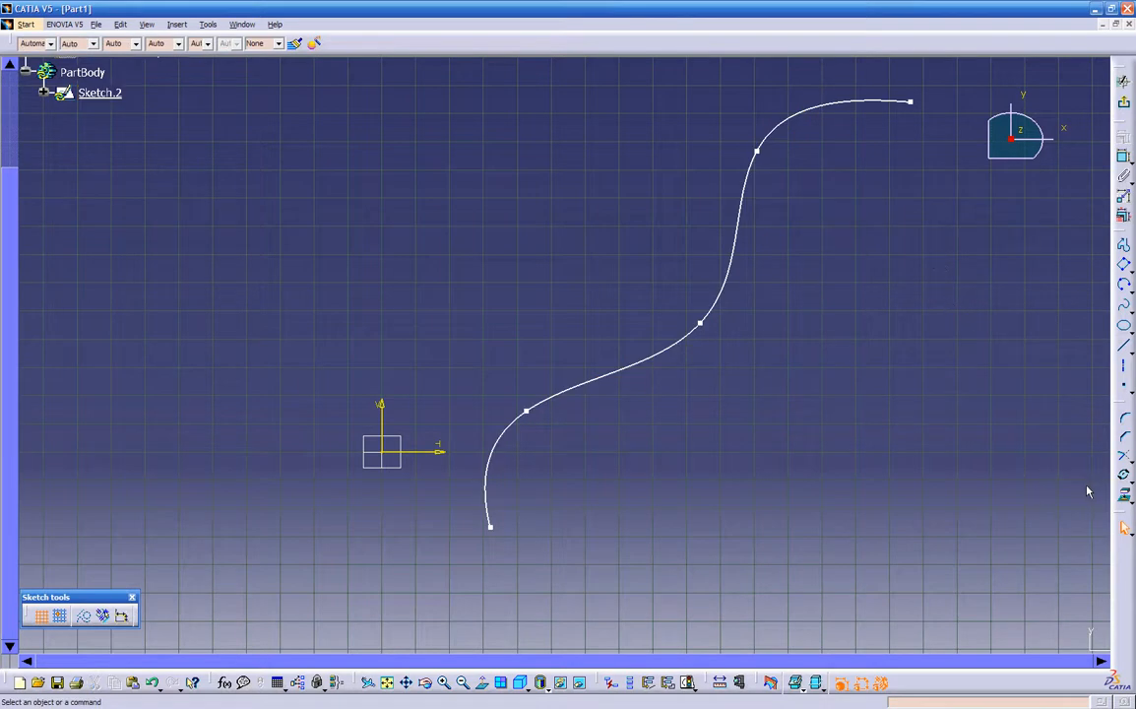
- Offset the spline once toward its lower-right side
click(1128, 479)
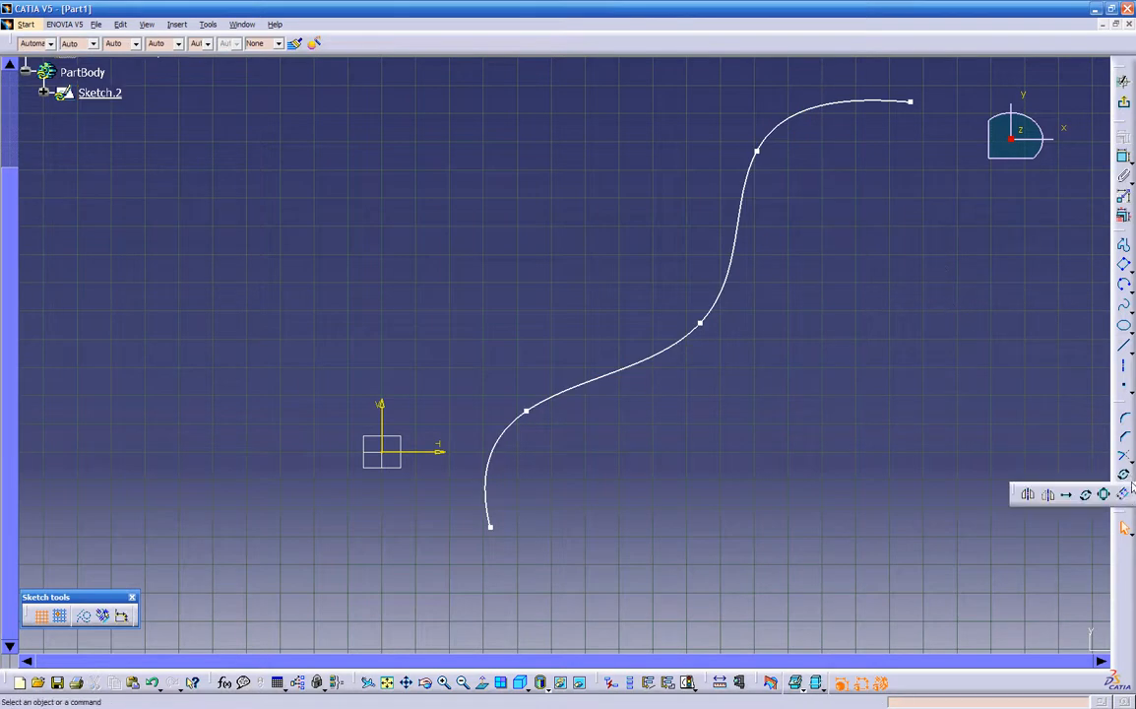
click(1125, 496)
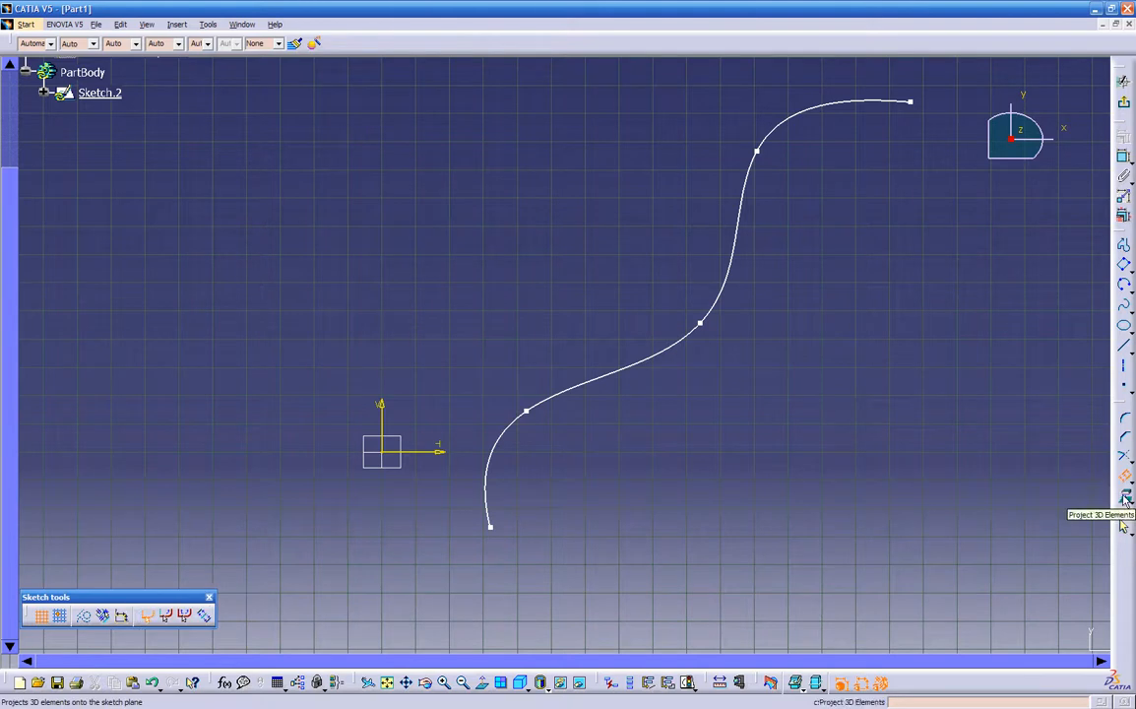
click(694, 341)
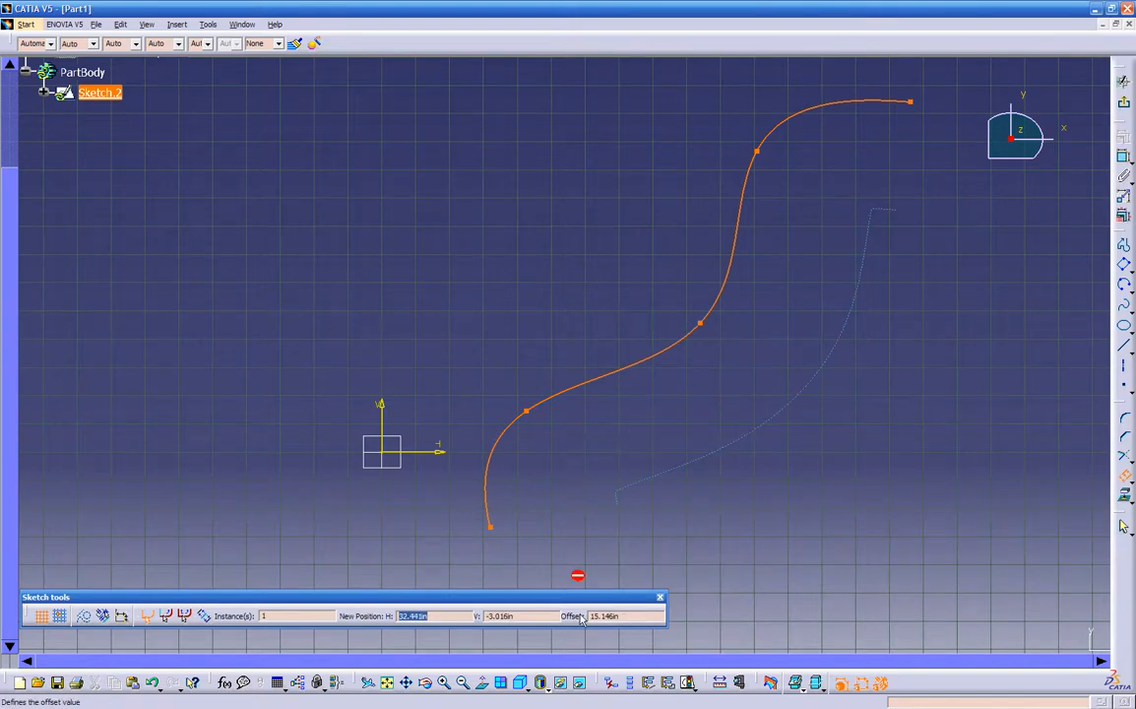
key(Tab)
key(Tab)
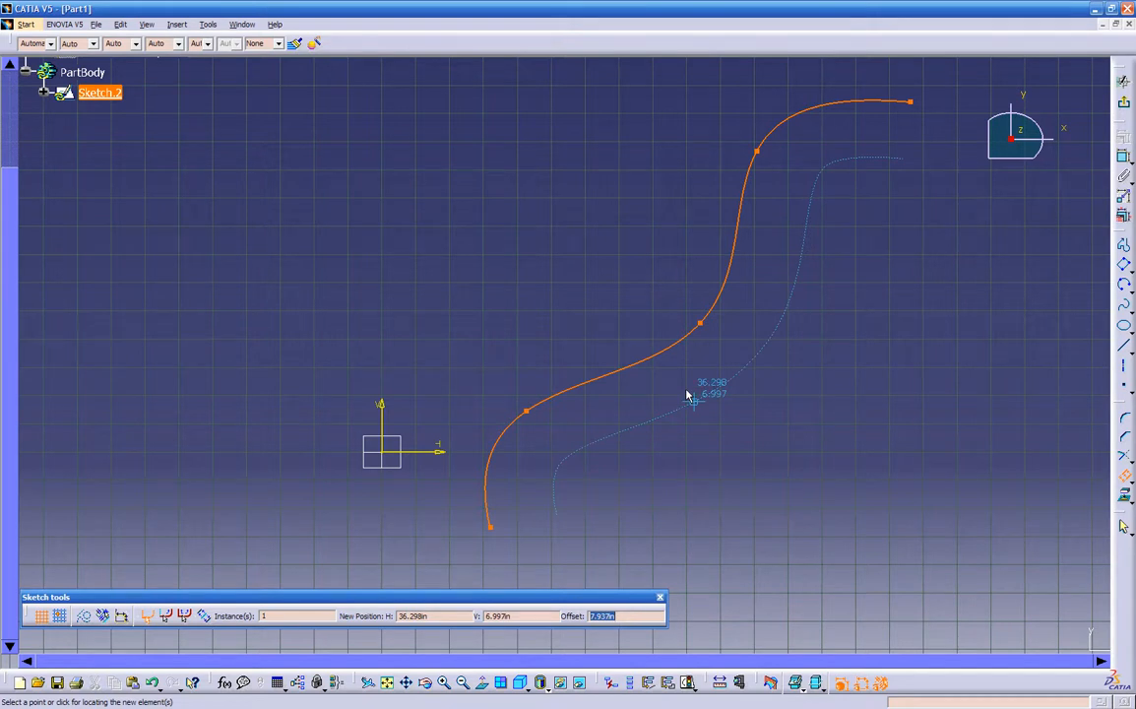
click(687, 392)
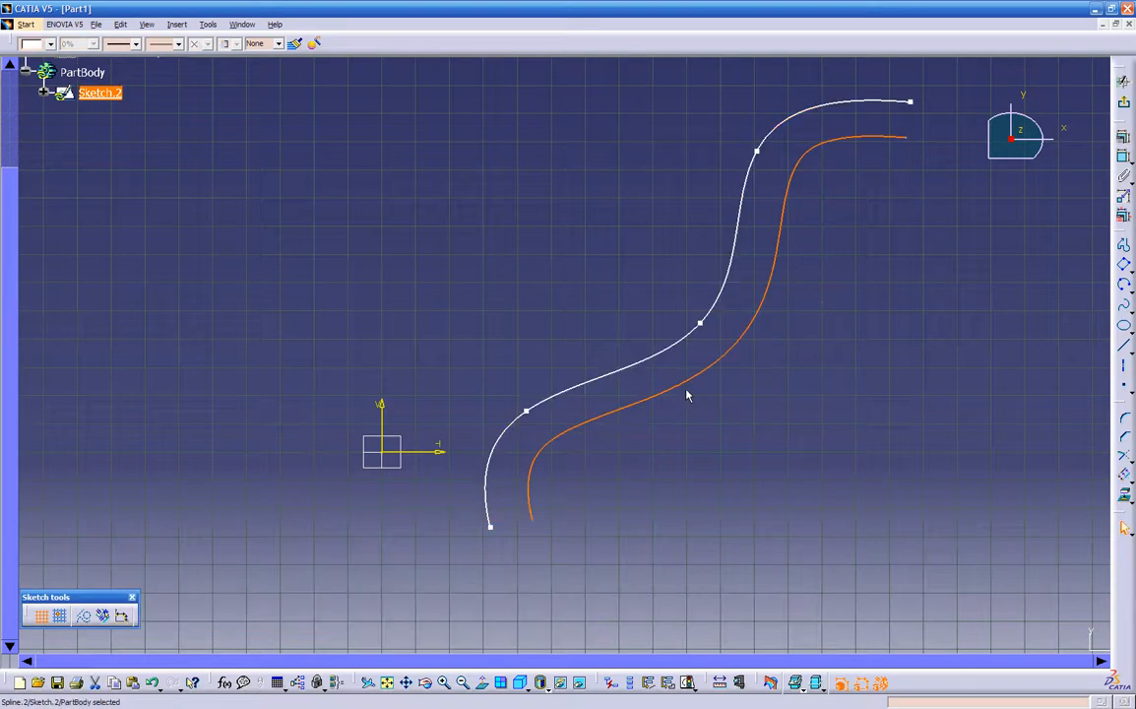
click(718, 400)
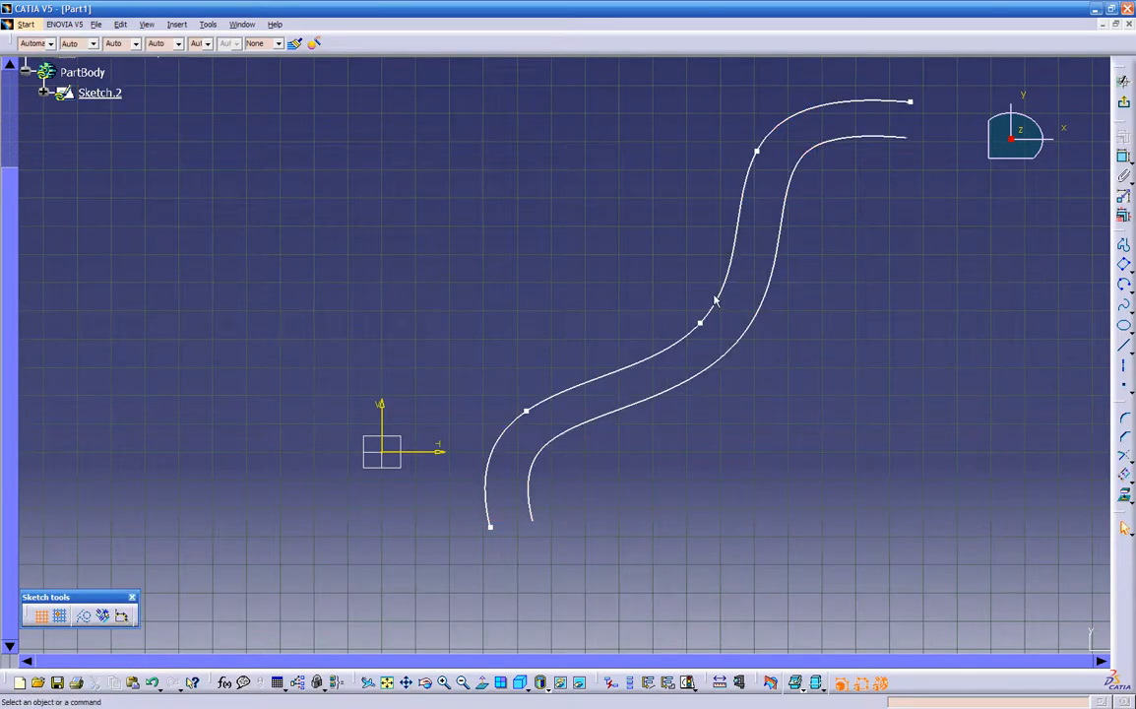
- Delete the offset copy of the spline, keeping the original curve
mouse_move(778, 363)
middle_down()
mouse_move(753, 416)
mouse_move(775, 393)
middle_up()
click(1131, 482)
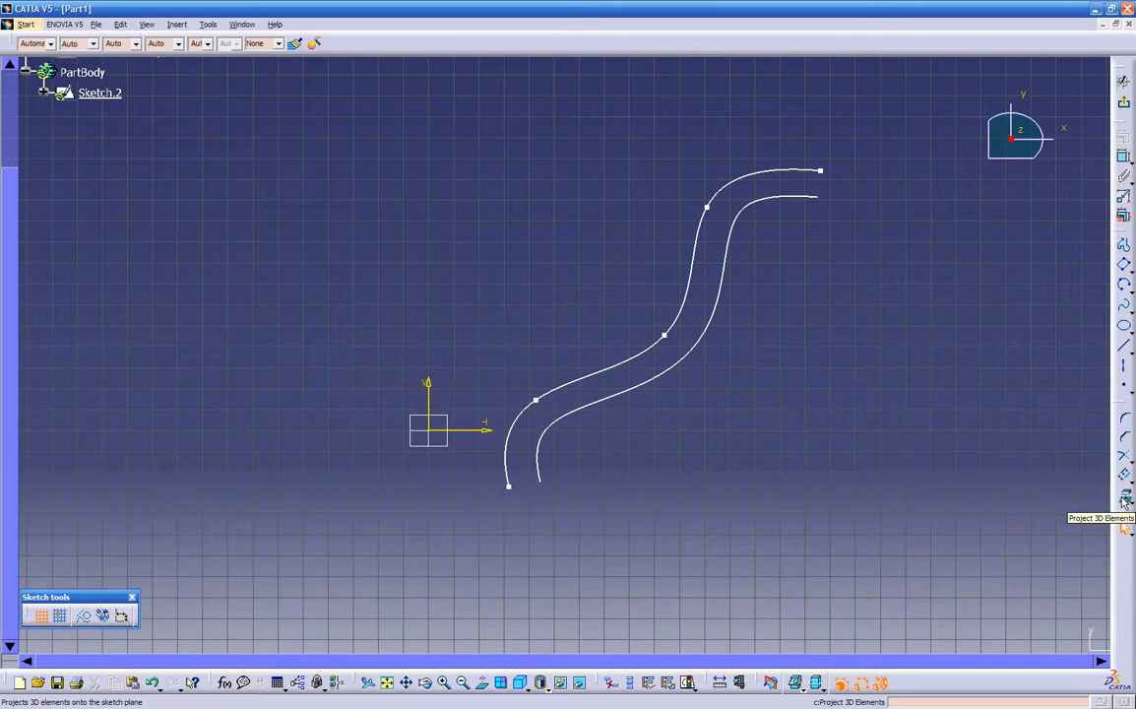
mouse_move(701, 460)
middle_down()
mouse_move(659, 456)
mouse_move(601, 398)
mouse_move(796, 202)
middle_up()
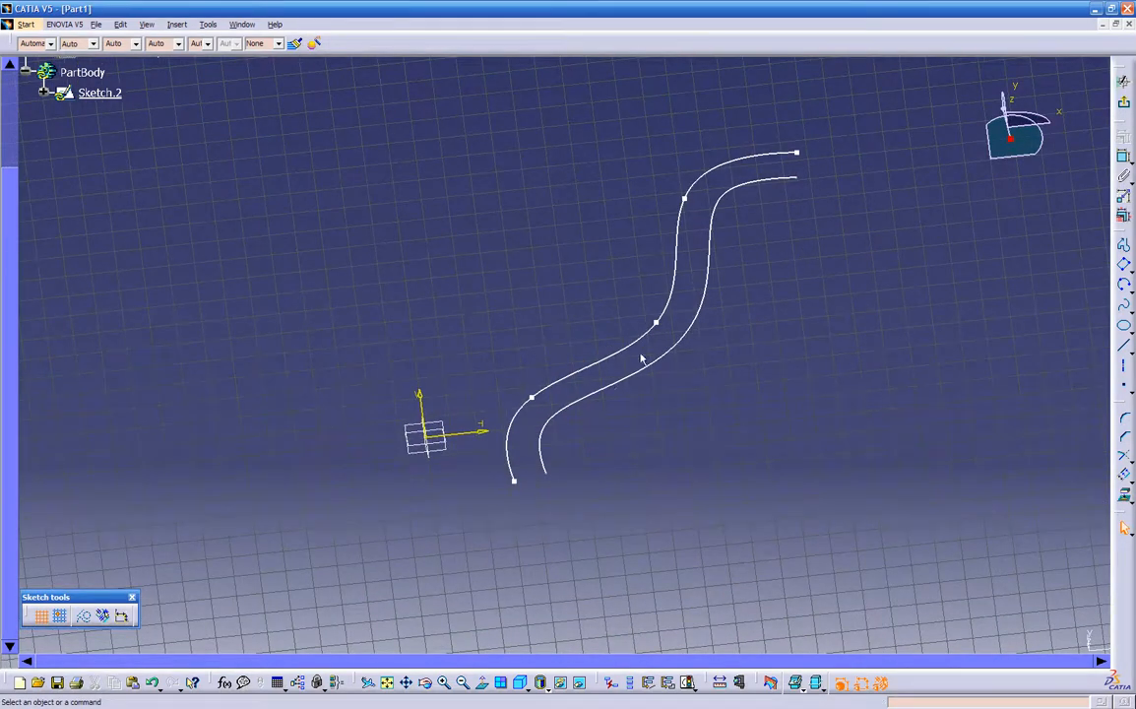
click(627, 385)
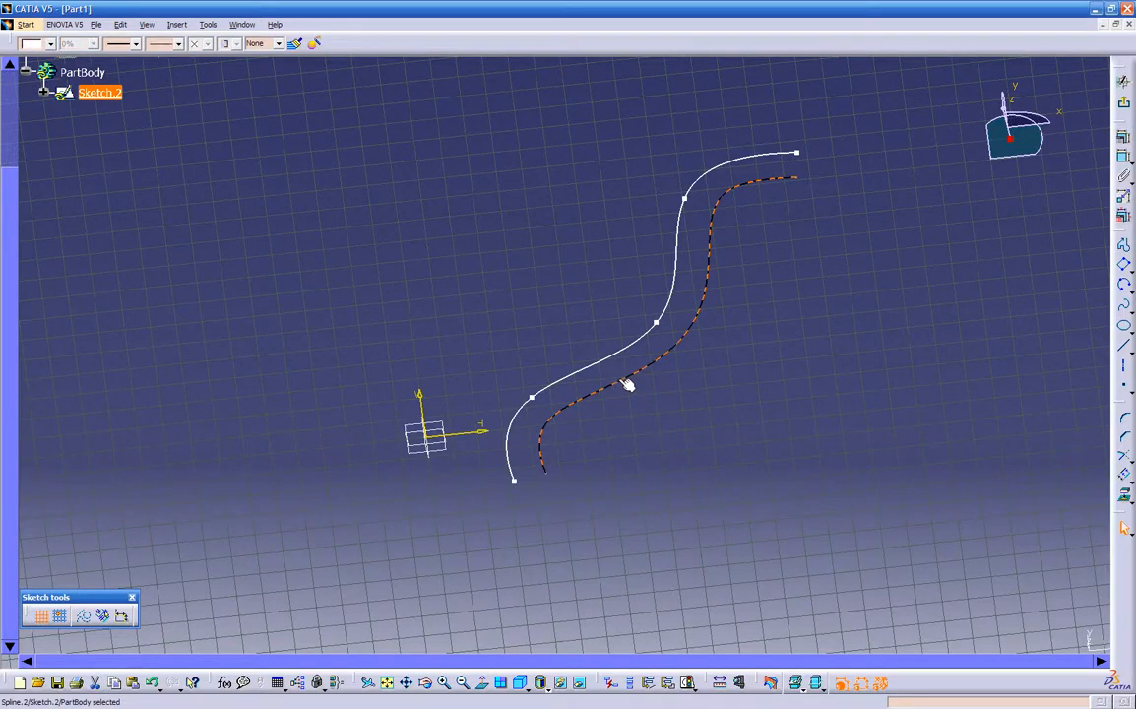
key(Delete)
- Exit the sketch containing the spline and orient the 3D view obliquely to show the curve
click(626, 357)
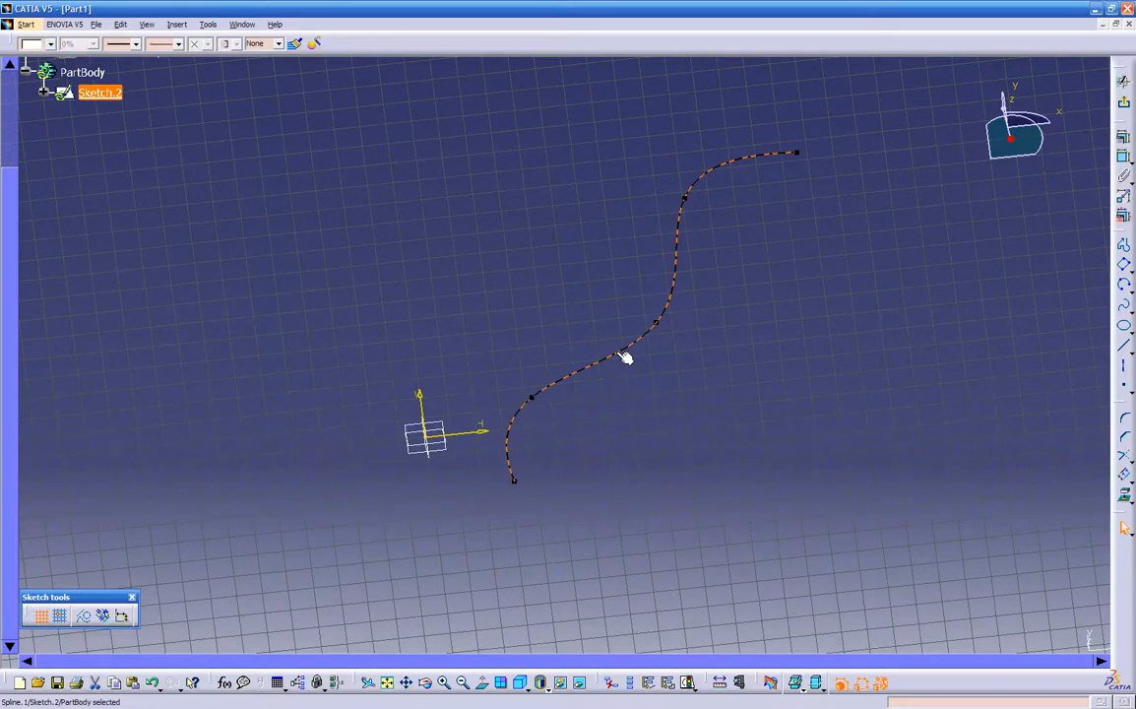
middle_drag(629, 383, 639, 400)
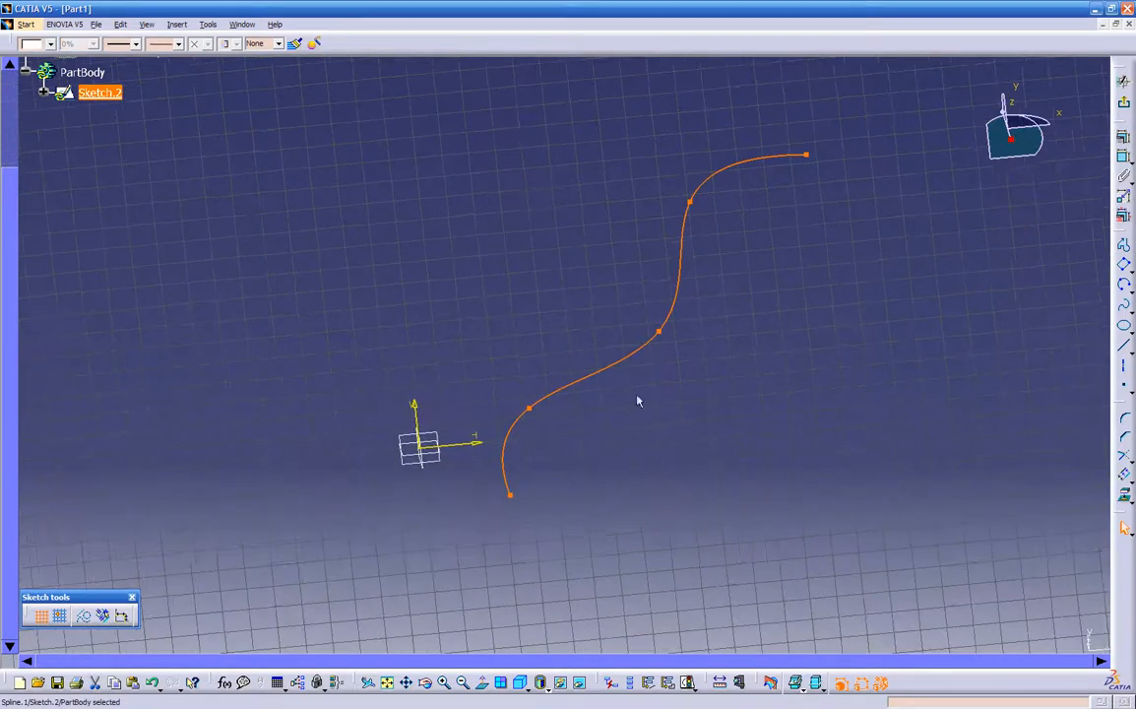
click(1123, 81)
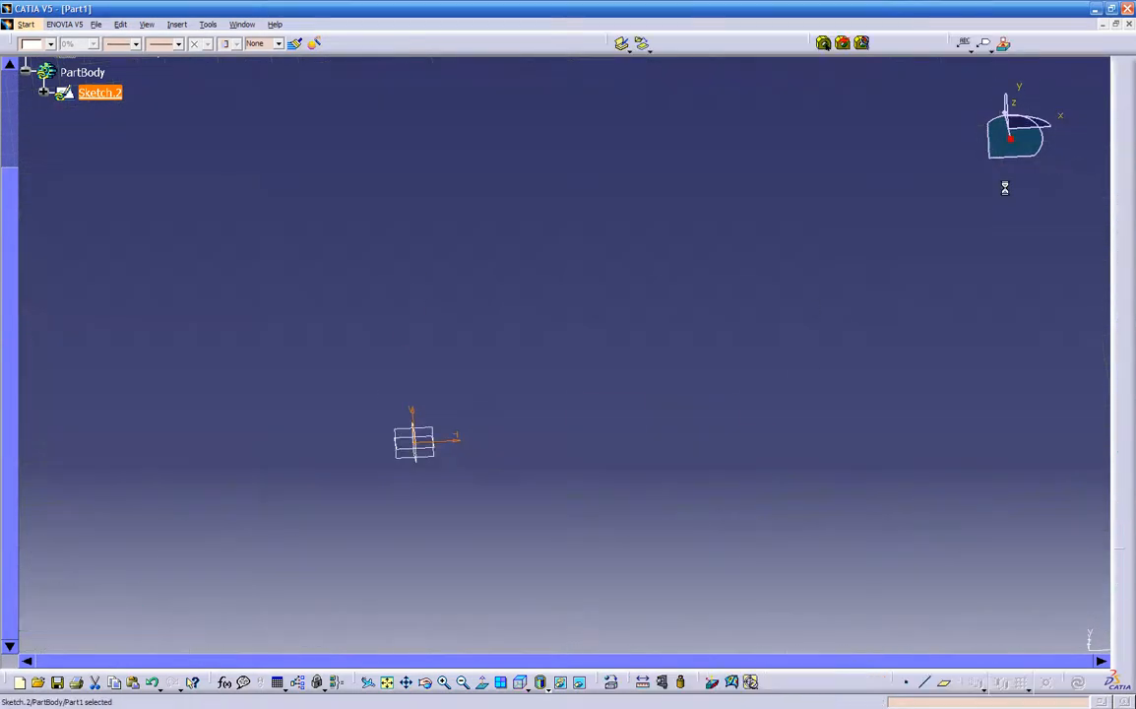
click(551, 508)
mouse_move(550, 508)
middle_down()
mouse_move(538, 474)
mouse_move(495, 431)
mouse_move(816, 416)
mouse_move(421, 452)
middle_up()
middle_click(331, 398)
scroll(330, 396, down, 2)
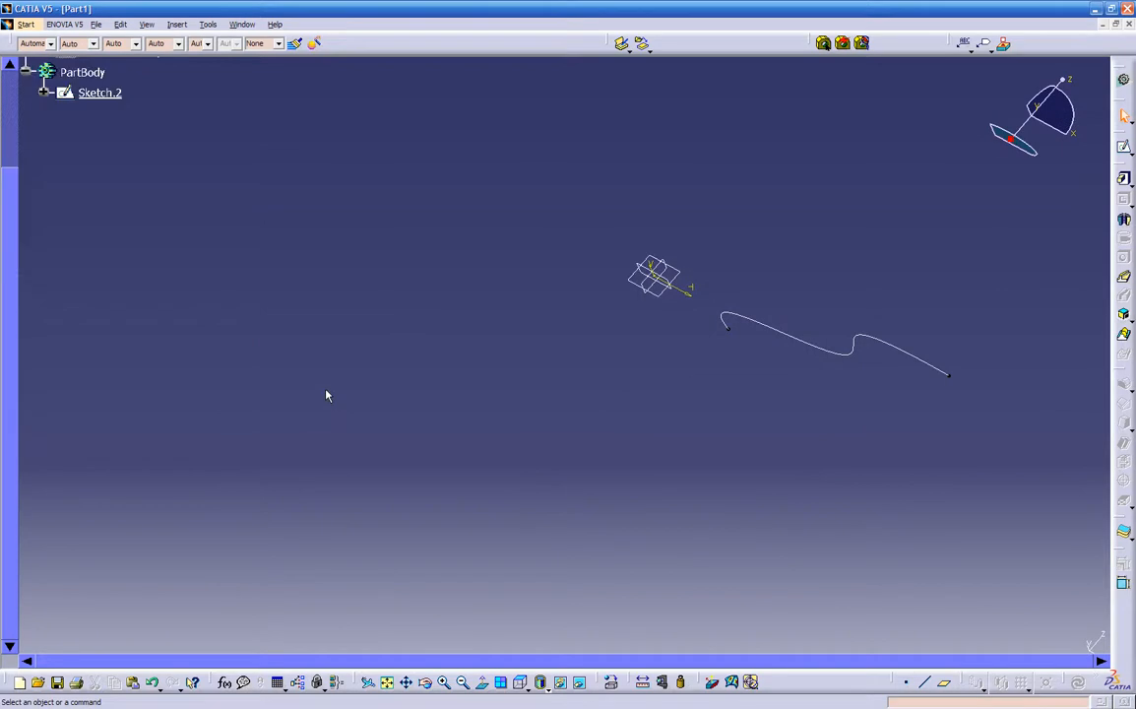
scroll(329, 394, up, 4)
mouse_move(653, 426)
middle_down()
mouse_move(494, 497)
mouse_move(576, 414)
mouse_move(540, 475)
mouse_move(551, 468)
middle_up()
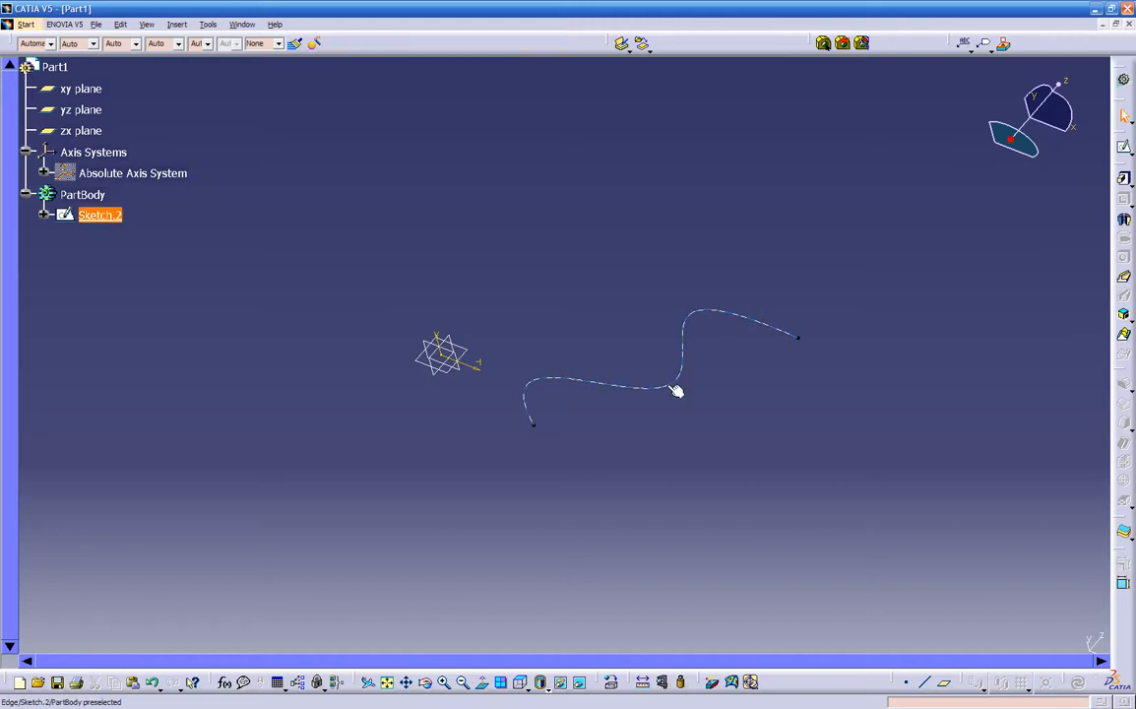
click(1125, 184)
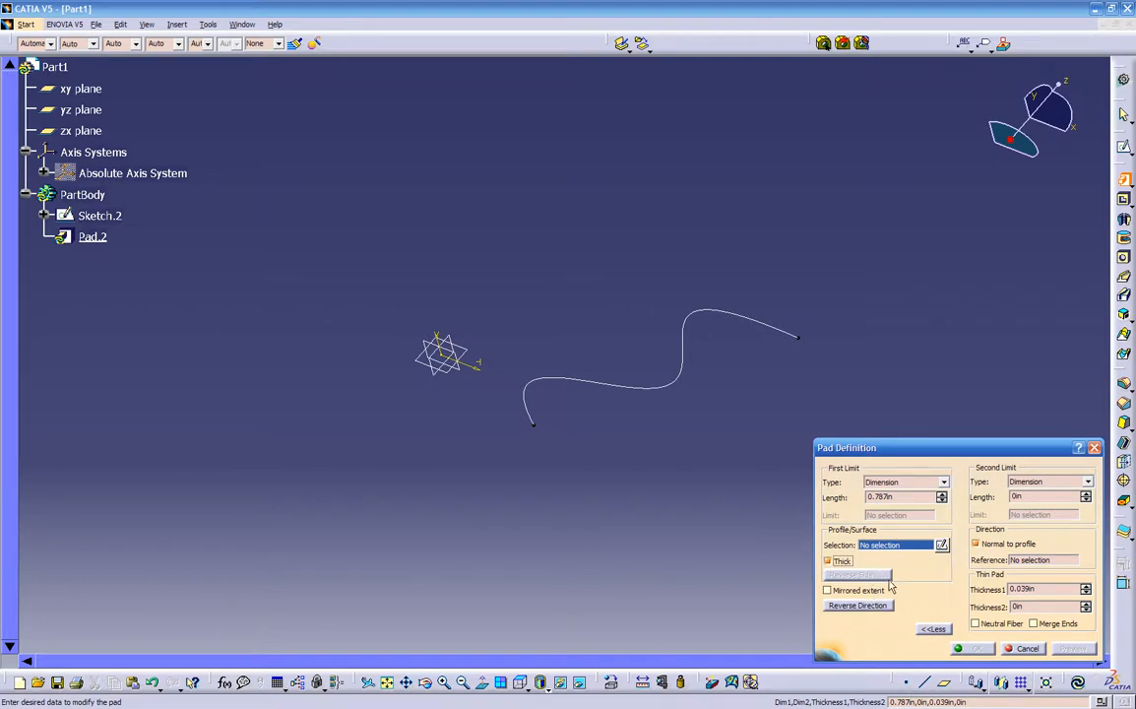
click(915, 483)
click(914, 484)
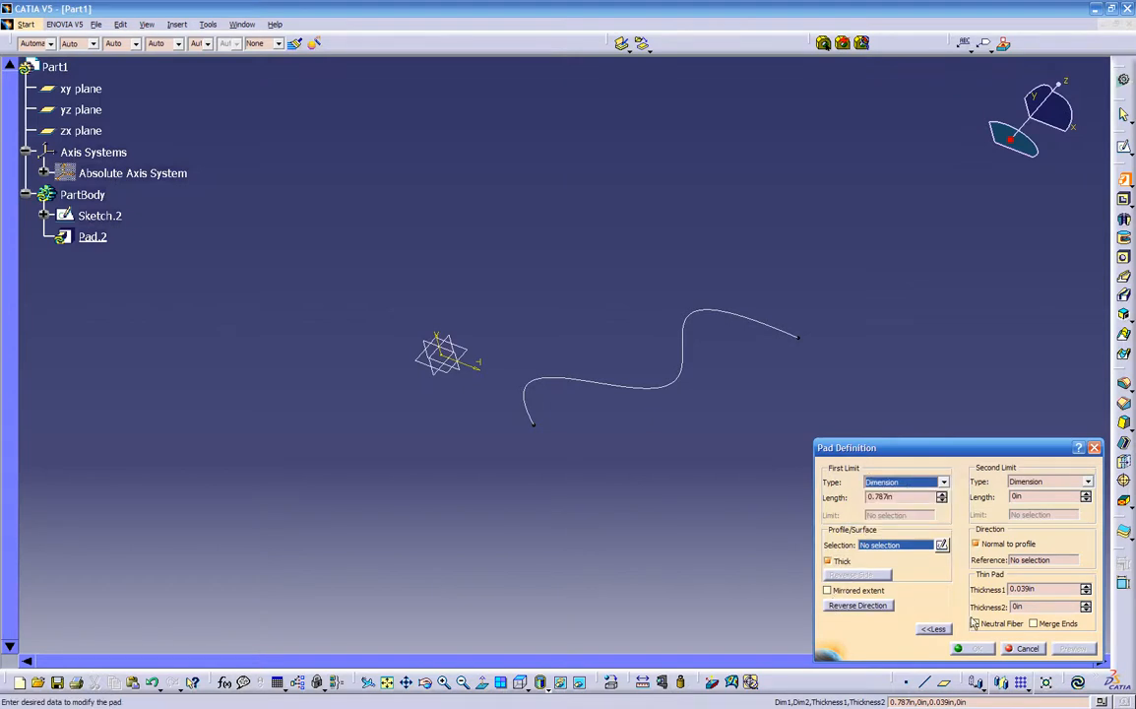
click(976, 623)
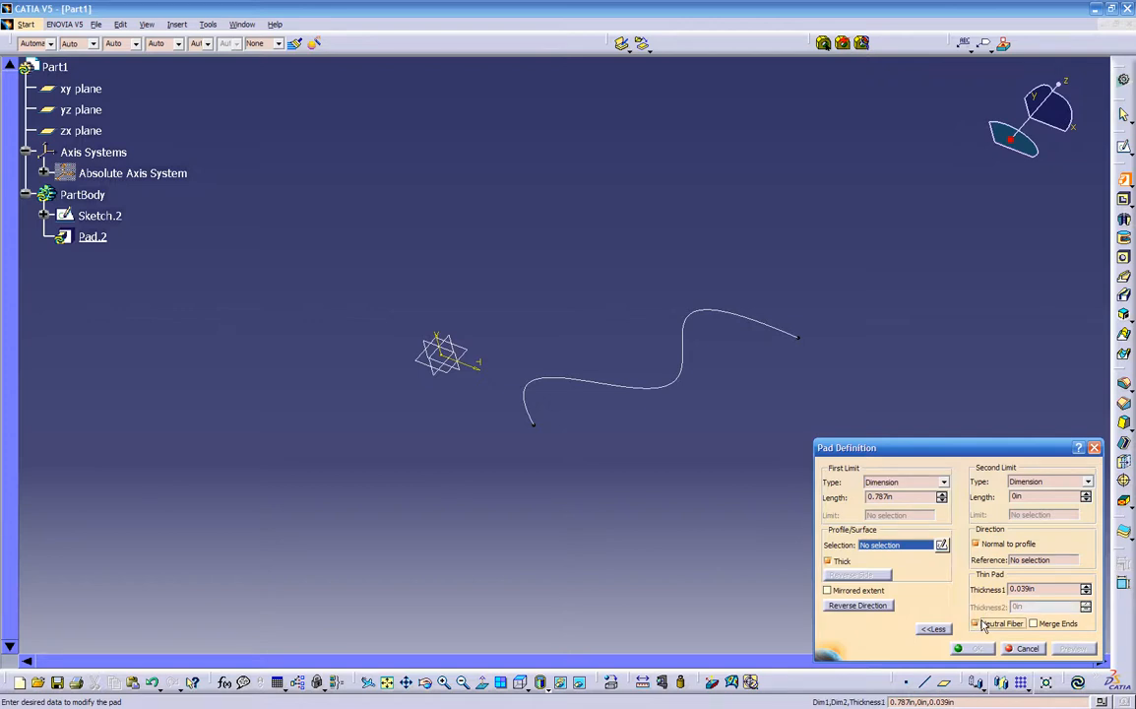
click(1016, 496)
text(1)
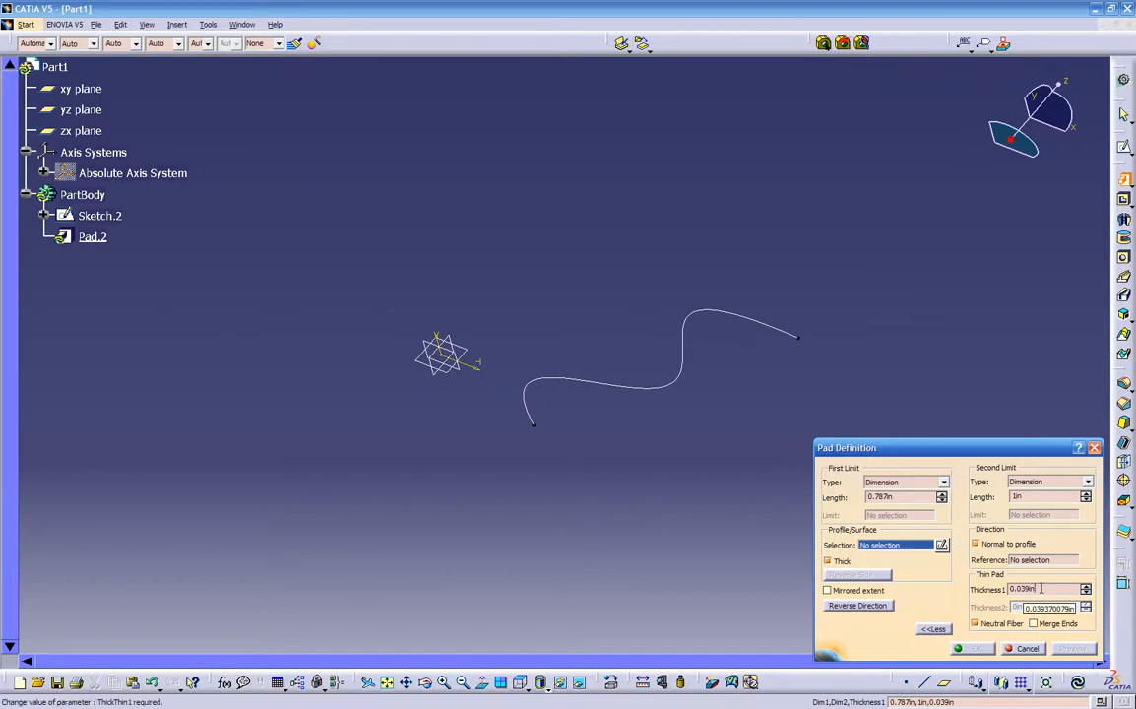
click(828, 561)
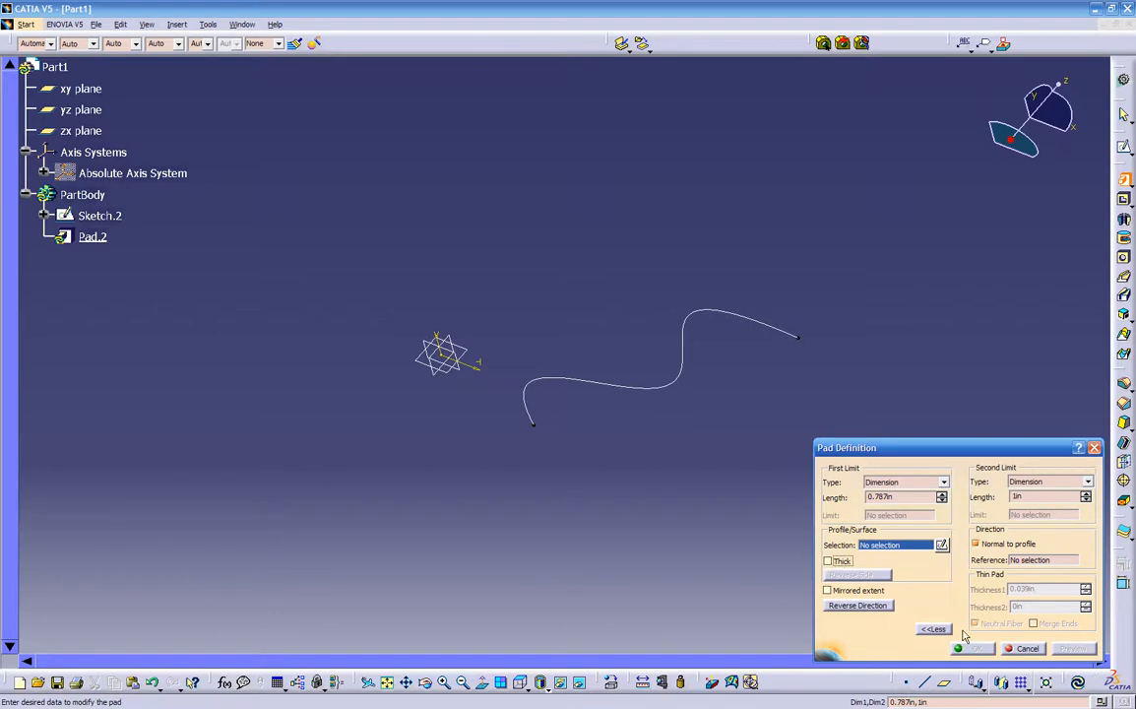
click(839, 562)
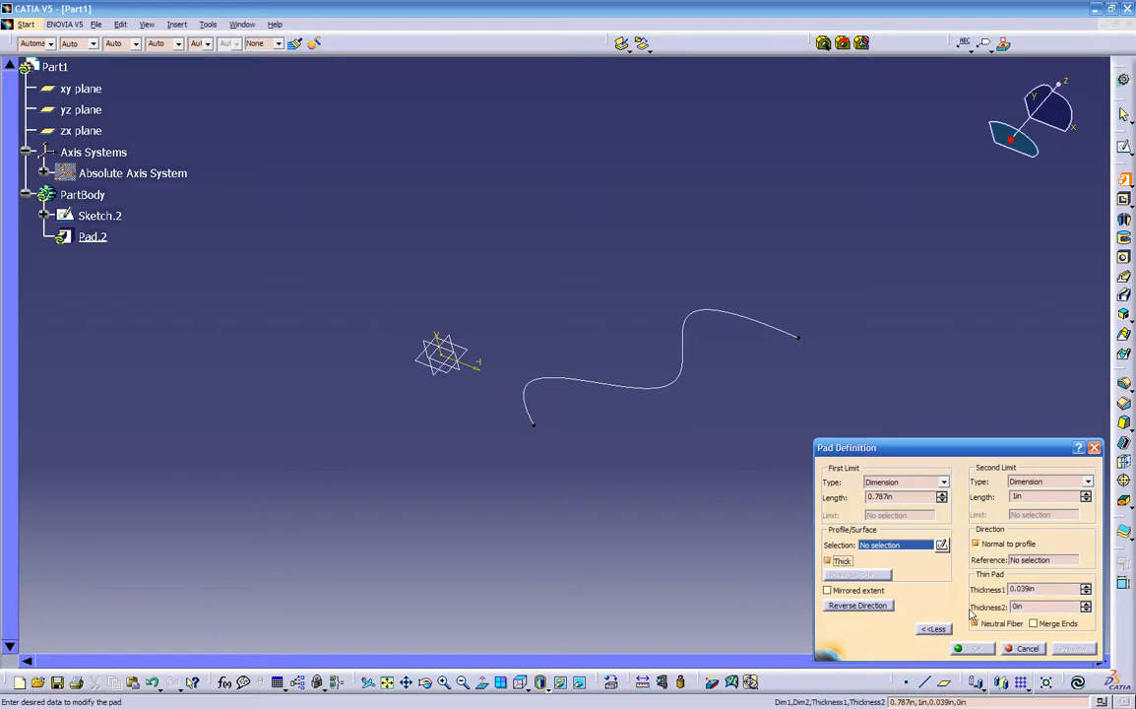
click(1034, 625)
click(1005, 624)
click(1024, 649)
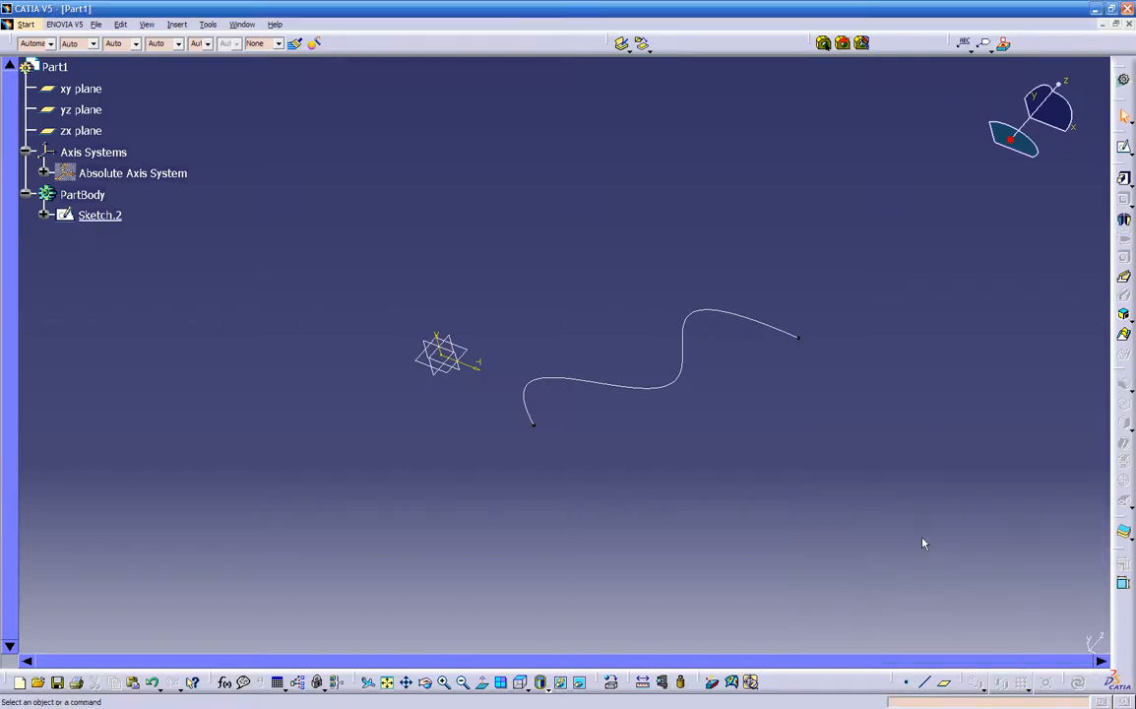
- Reopen the spline's sketch, close it between both spline ends with two connected lines and a tangent arc, and exit the sketch
double_click(685, 373)
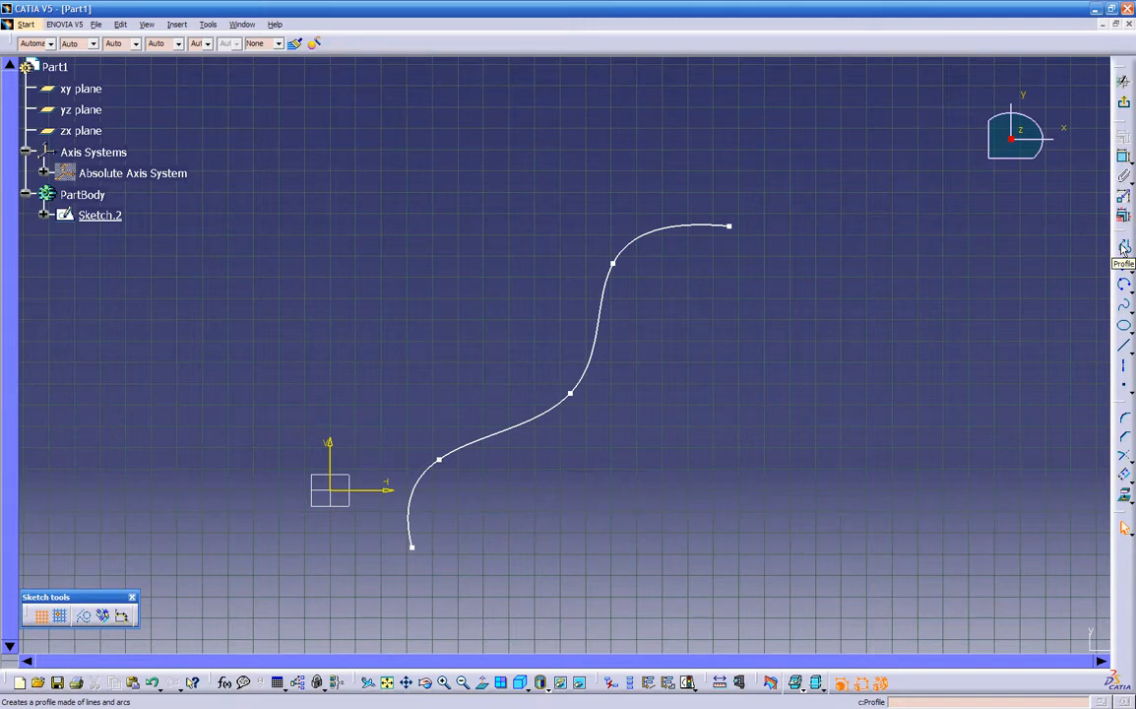
click(1123, 248)
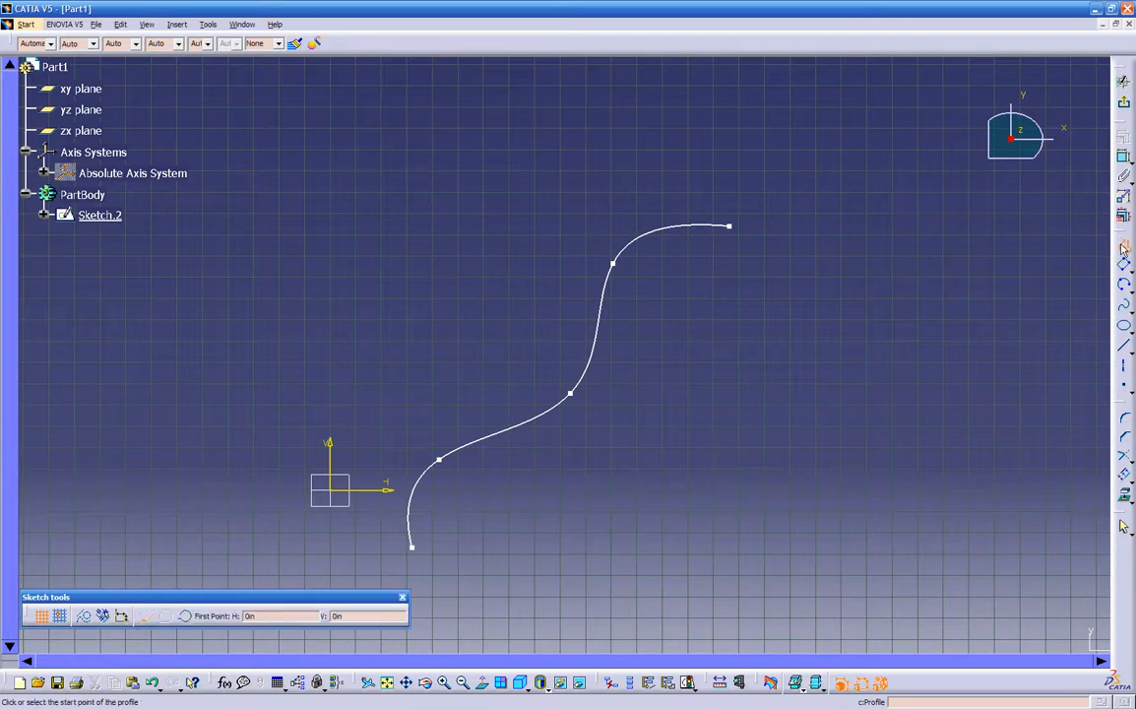
click(412, 547)
click(632, 559)
click(746, 443)
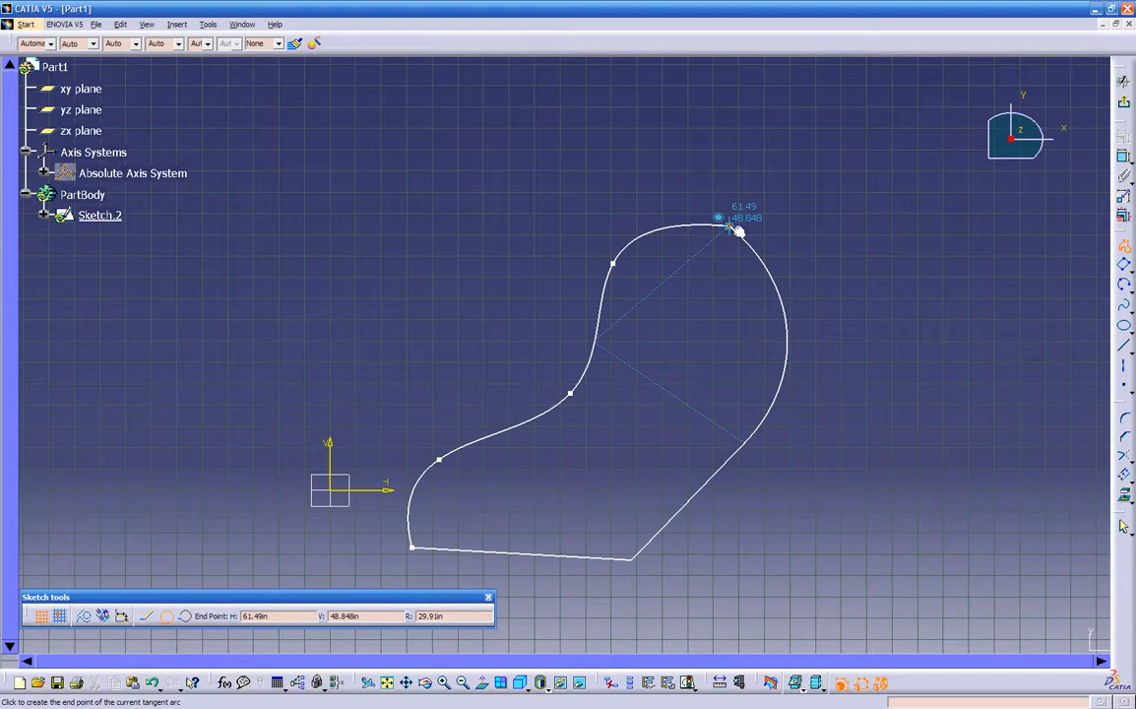
click(730, 227)
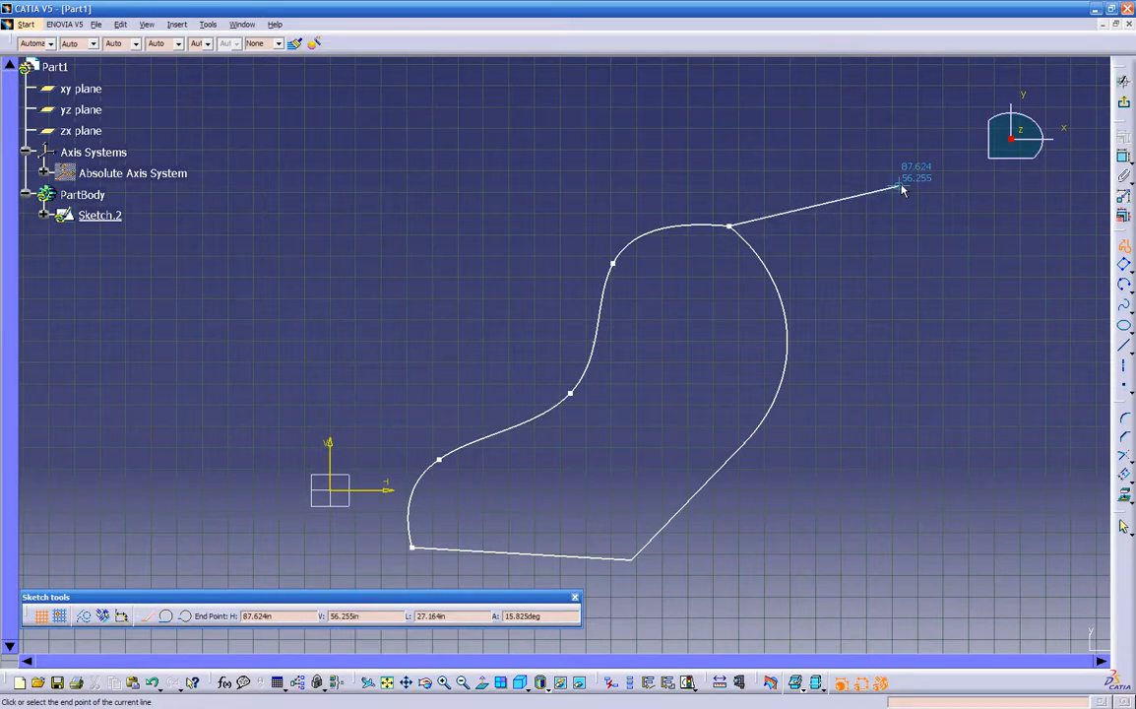
key(Escape)
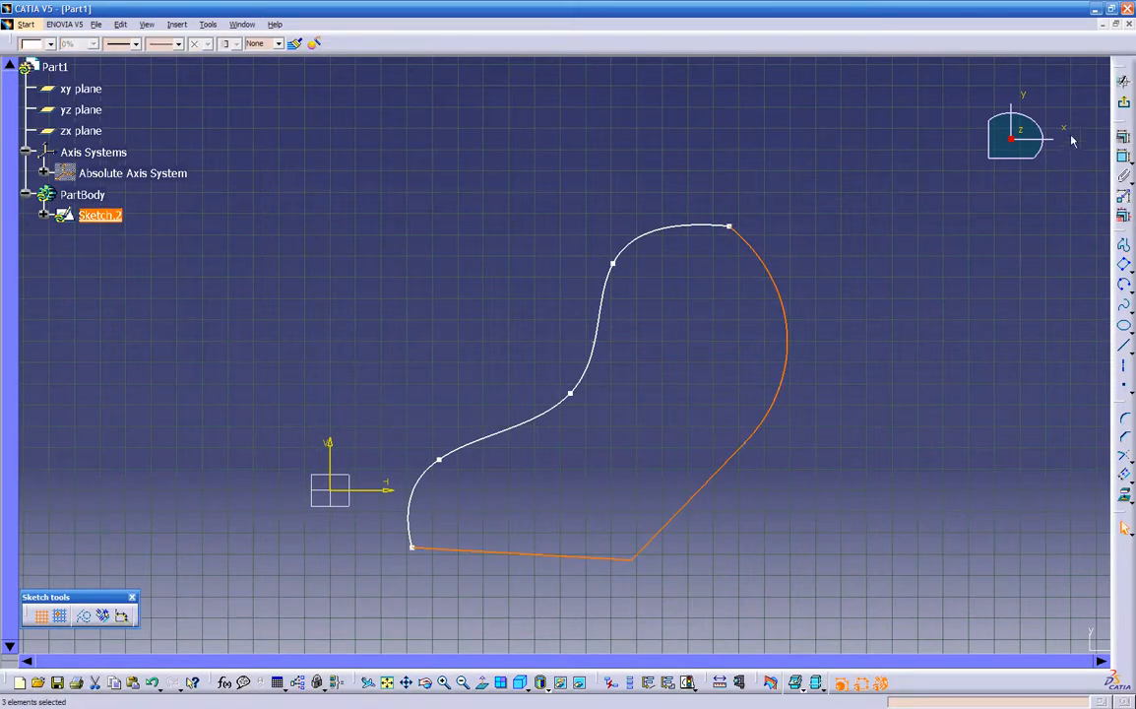
click(1124, 102)
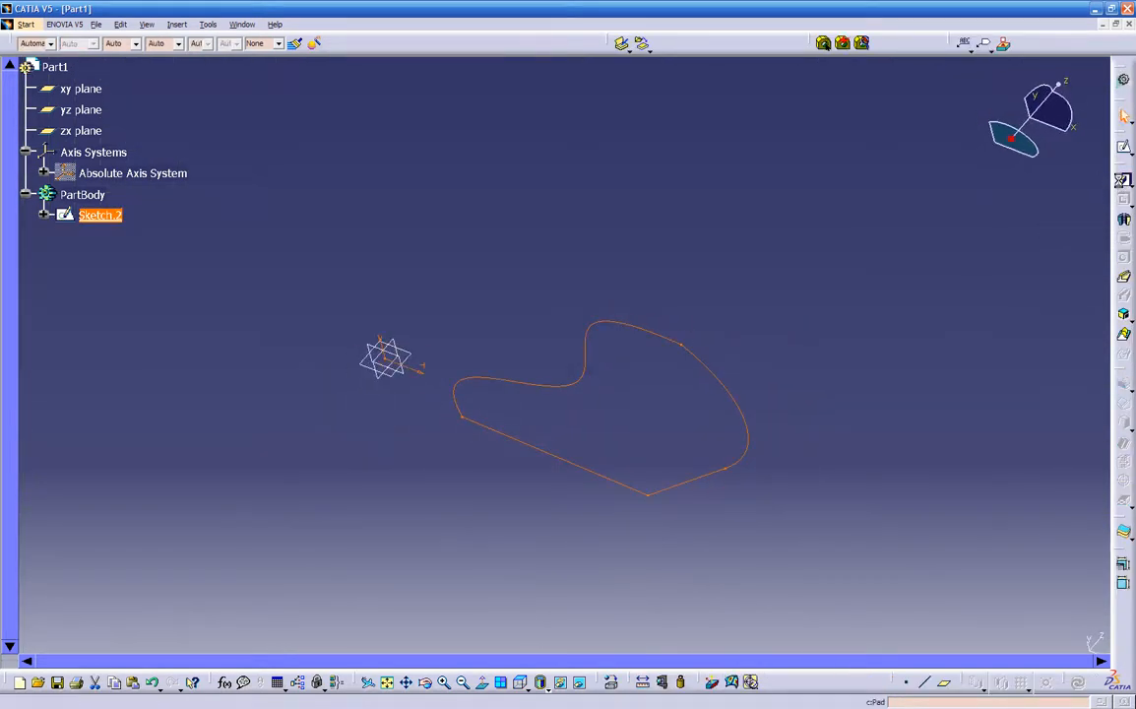
- Pad the closed profile into a solid block, pulling its second limit freehand well above the sketch plane
click(1123, 178)
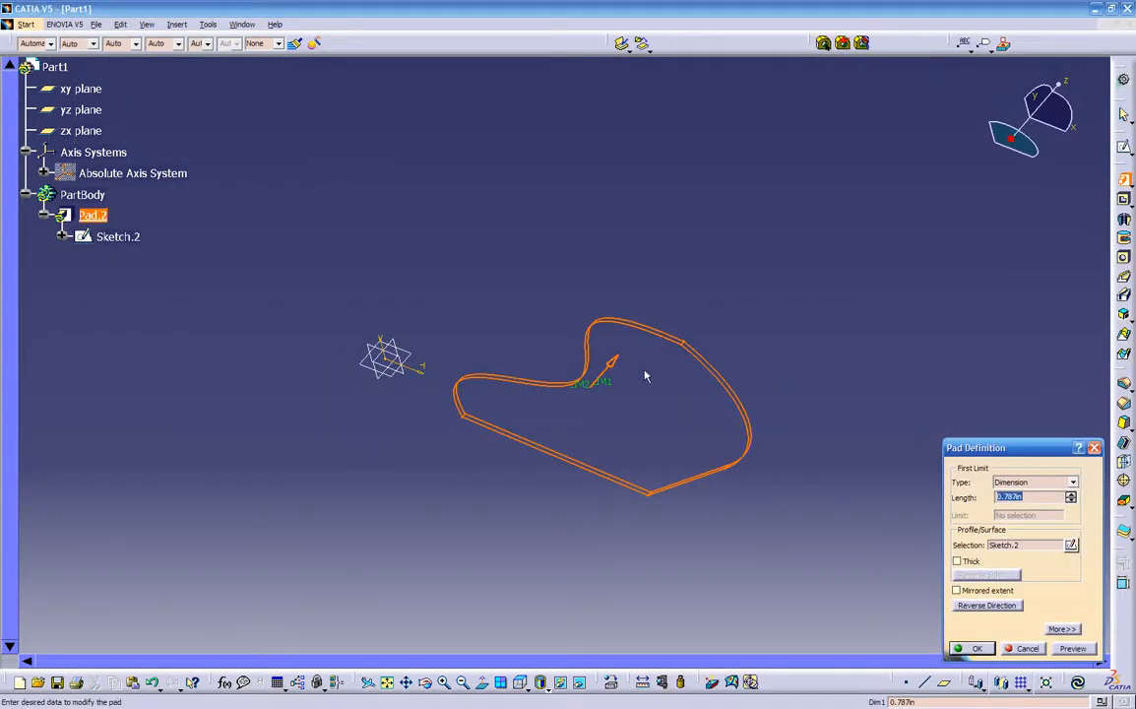
drag(582, 392, 752, 286)
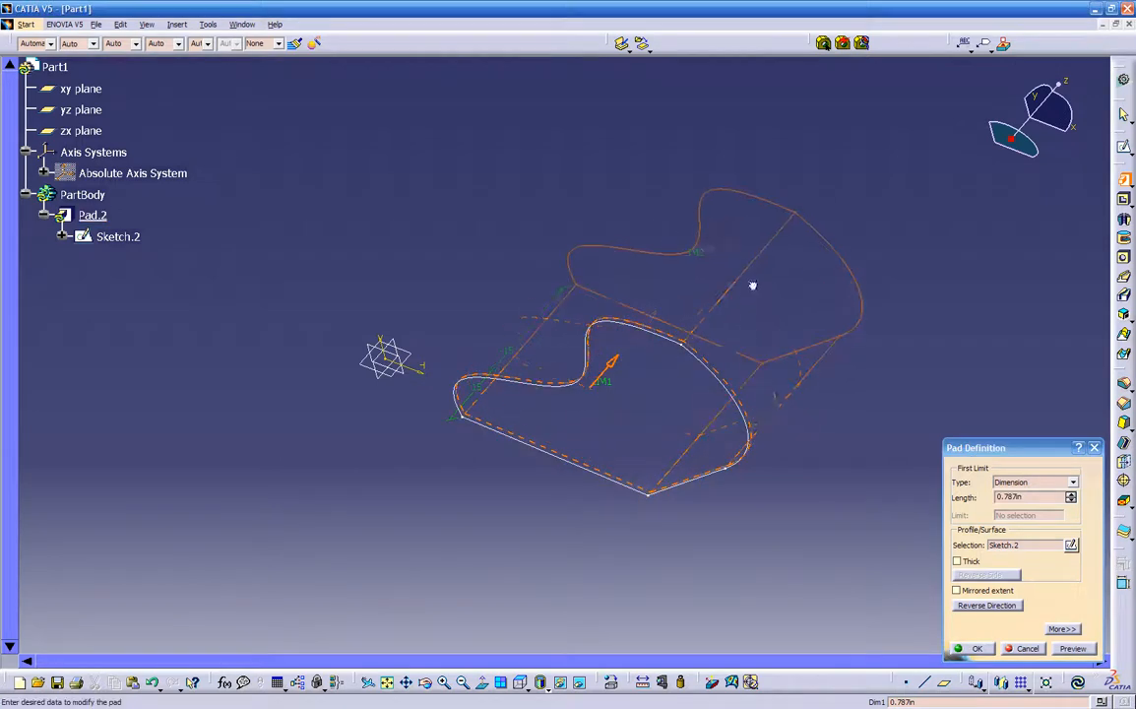
middle_drag(766, 454, 925, 579)
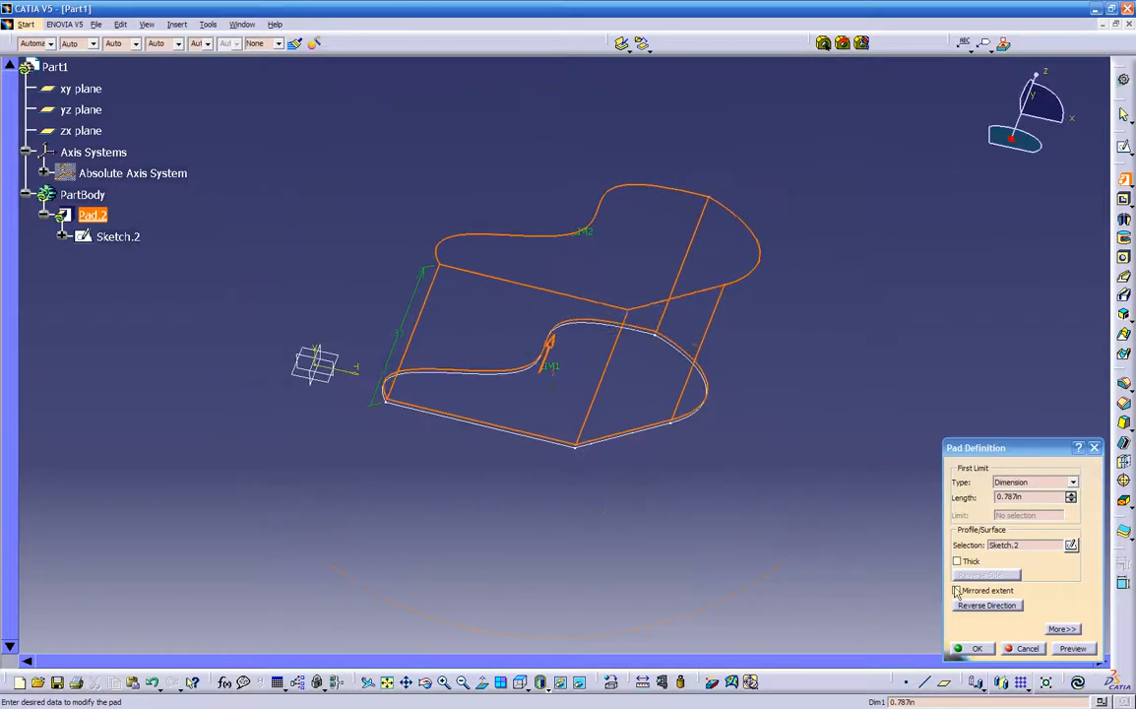
click(976, 649)
- Create an Equation-type plane parallel to the screen through the block's lower front corner, with the solid viewed obliquely from above
middle_drag(750, 484, 490, 457)
middle_drag(649, 471, 549, 499)
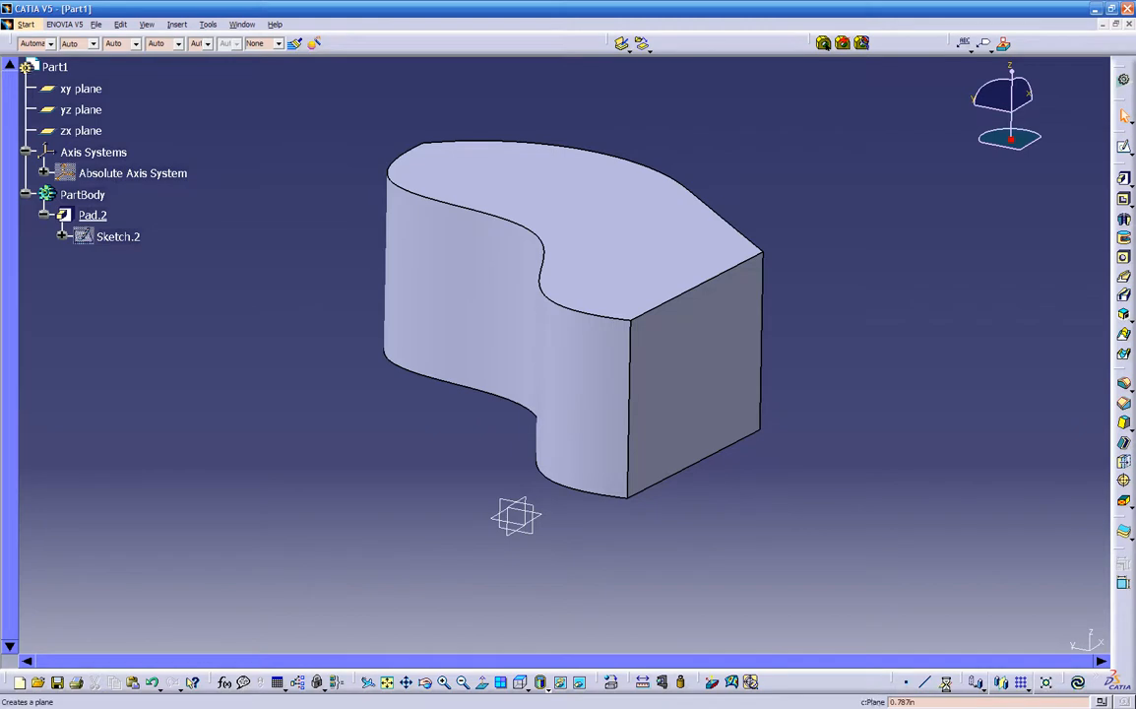
click(943, 683)
click(627, 497)
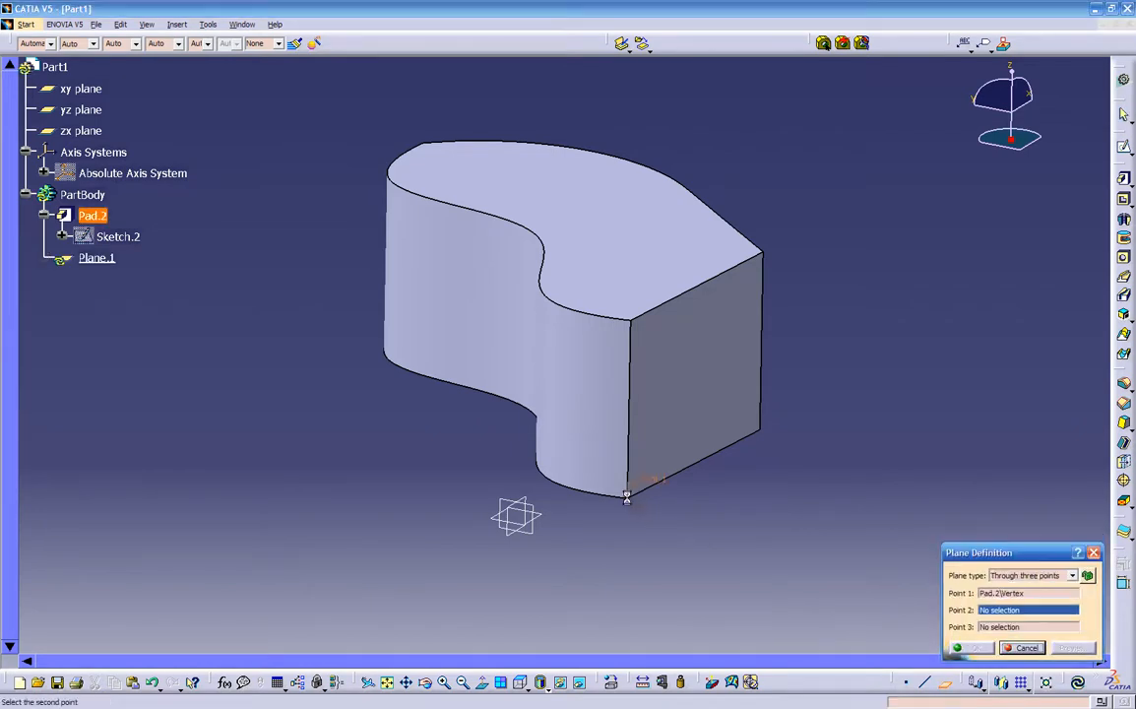
click(997, 577)
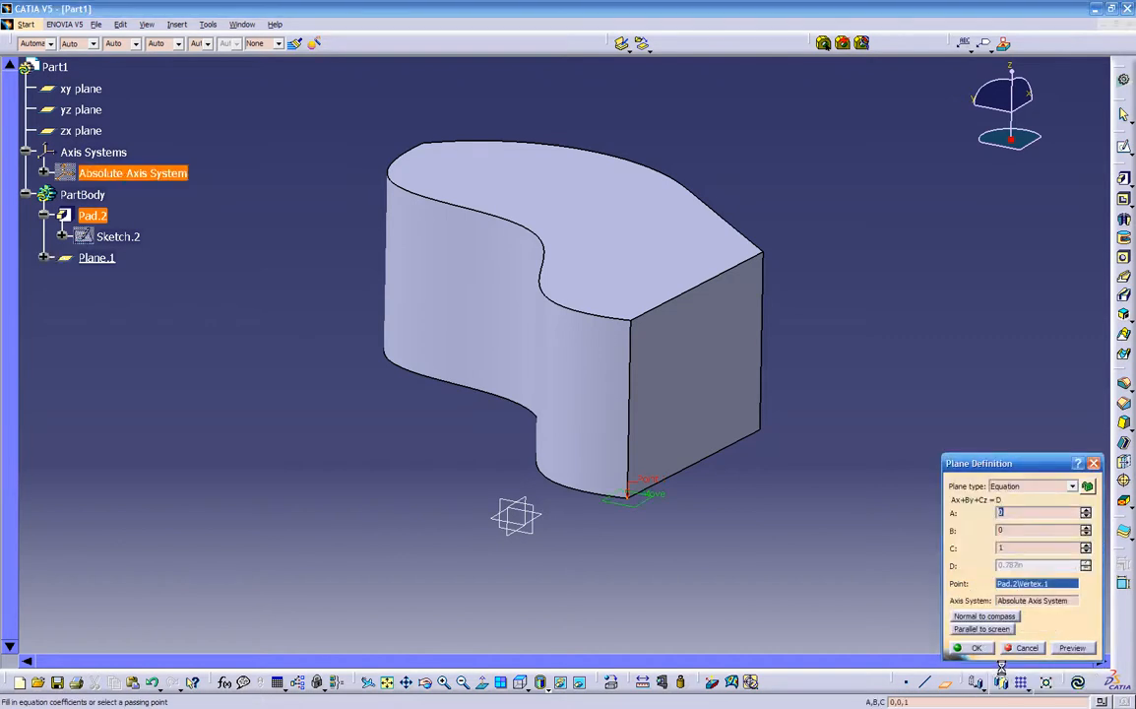
click(975, 630)
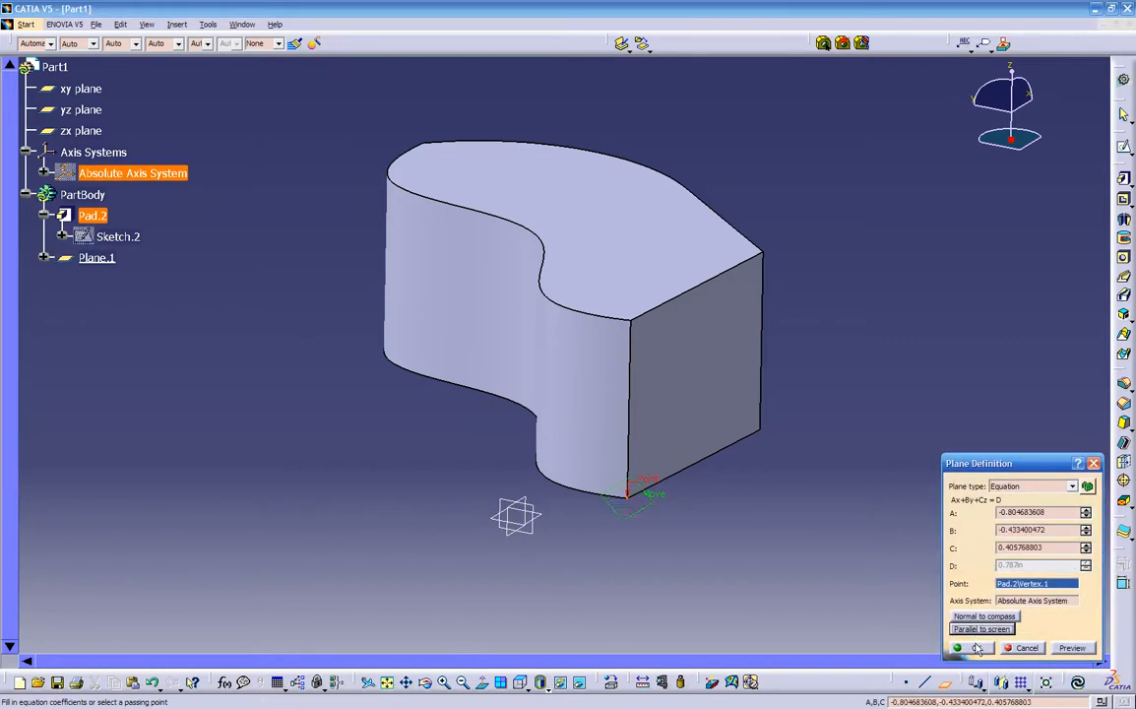
click(976, 646)
- Start a sketch on the new oblique plane and view it with the solid visible behind the sketch grid
click(639, 505)
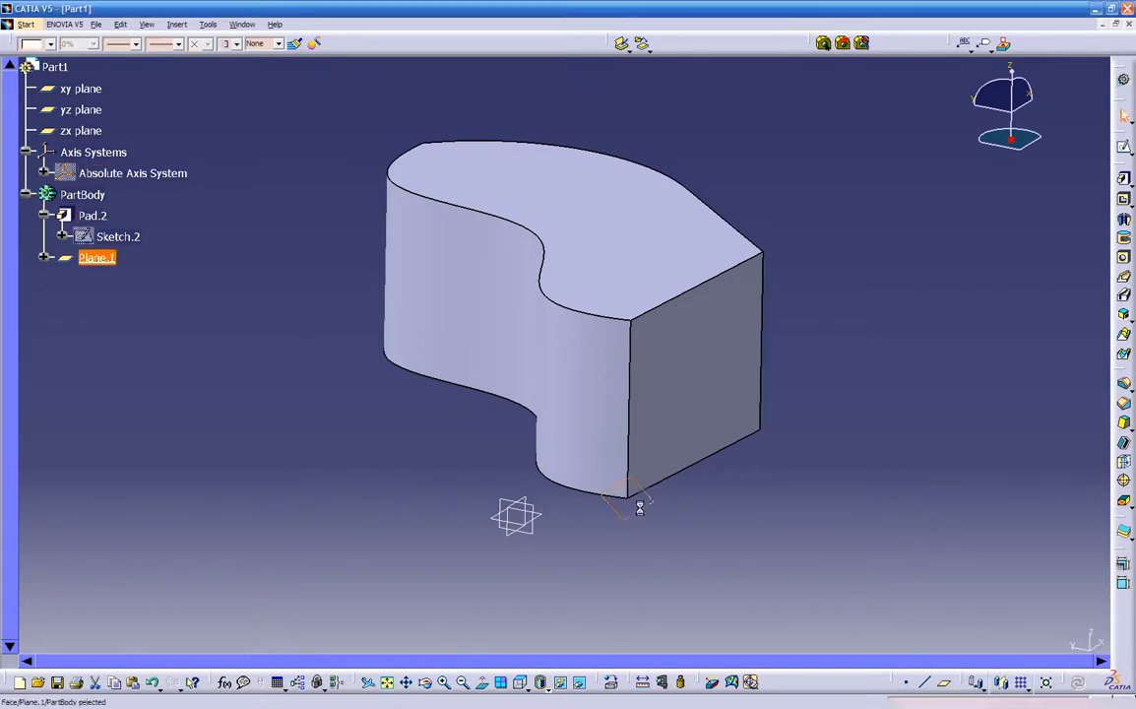
click(1125, 150)
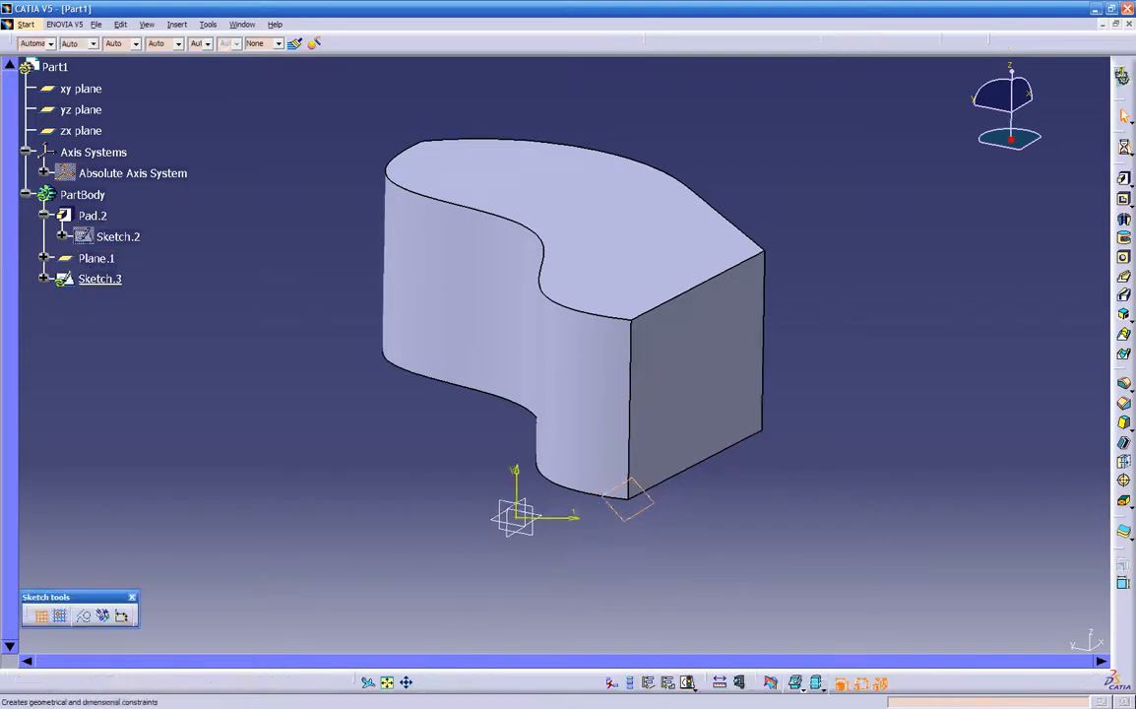
mouse_move(321, 543)
middle_down()
mouse_move(398, 490)
mouse_move(697, 414)
mouse_move(780, 299)
mouse_move(768, 313)
mouse_move(519, 302)
mouse_move(781, 338)
mouse_move(687, 351)
mouse_move(583, 322)
mouse_move(631, 324)
mouse_move(493, 561)
mouse_move(472, 552)
mouse_move(454, 537)
mouse_move(692, 457)
mouse_move(749, 425)
middle_up()
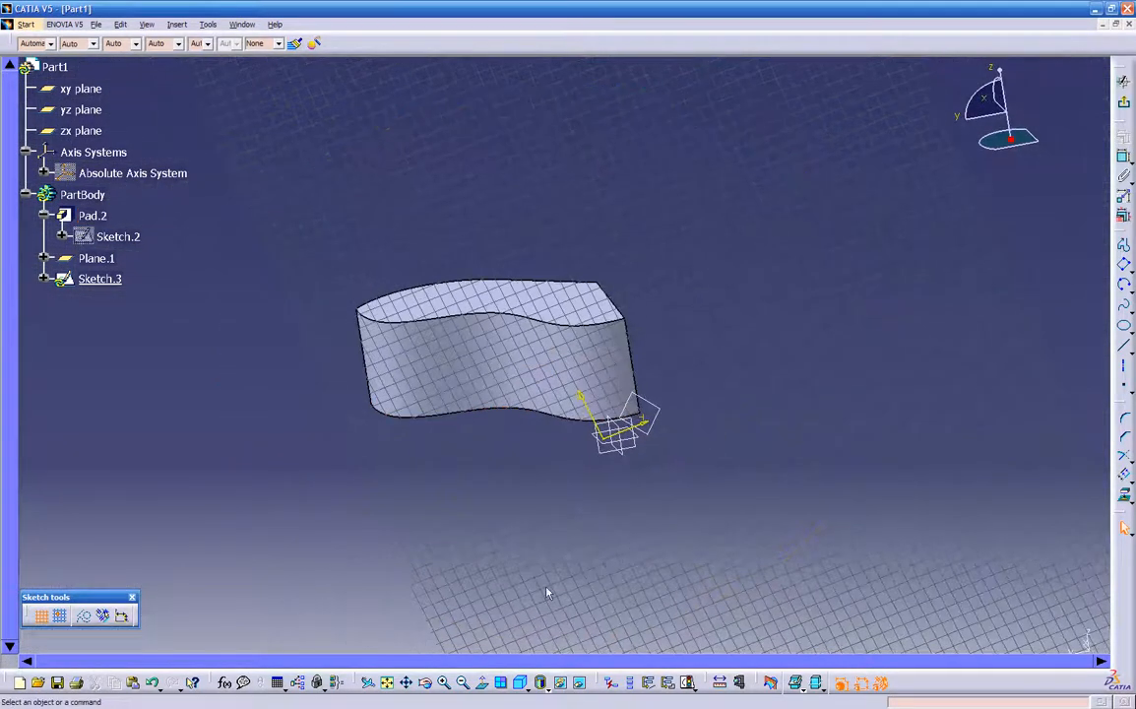
click(484, 686)
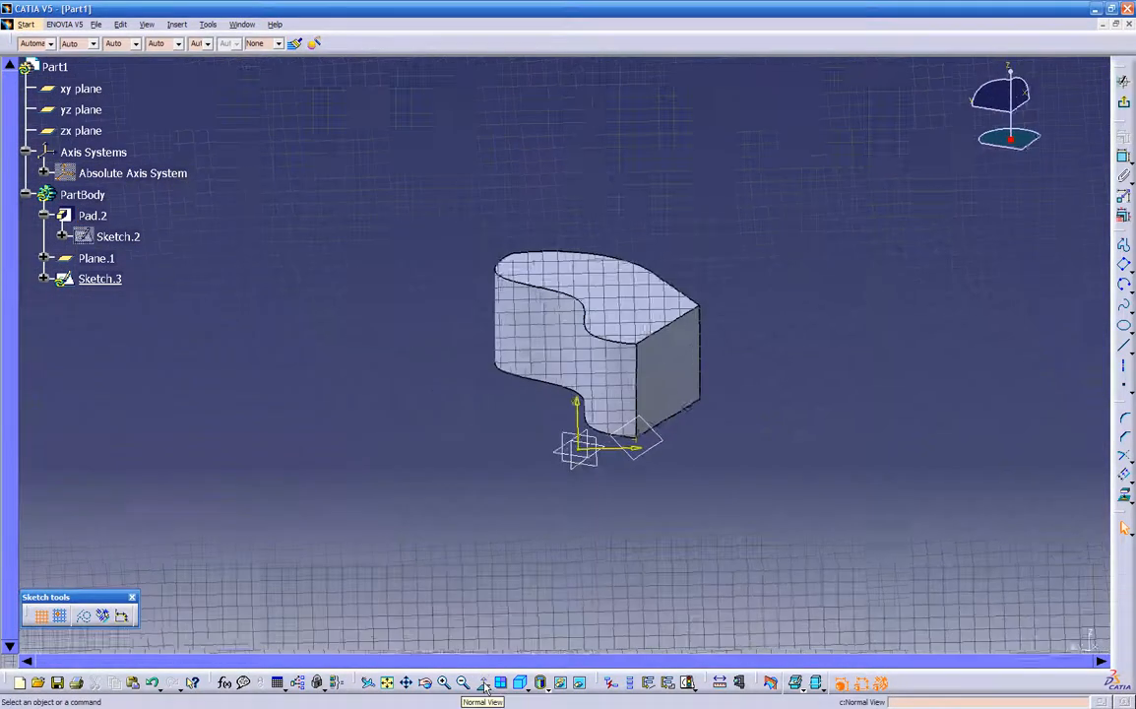
middle_drag(531, 508, 1008, 481)
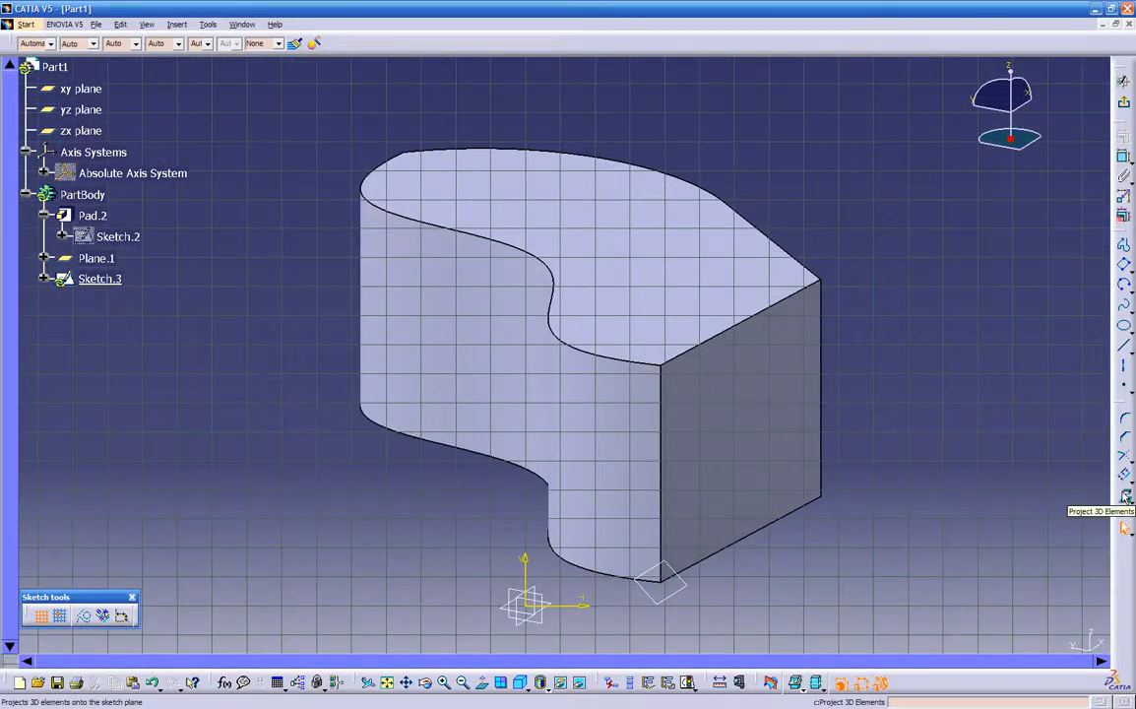
- Project the solid's upper S-shaped edge onto the sketch plane and exit the sketch
click(1126, 498)
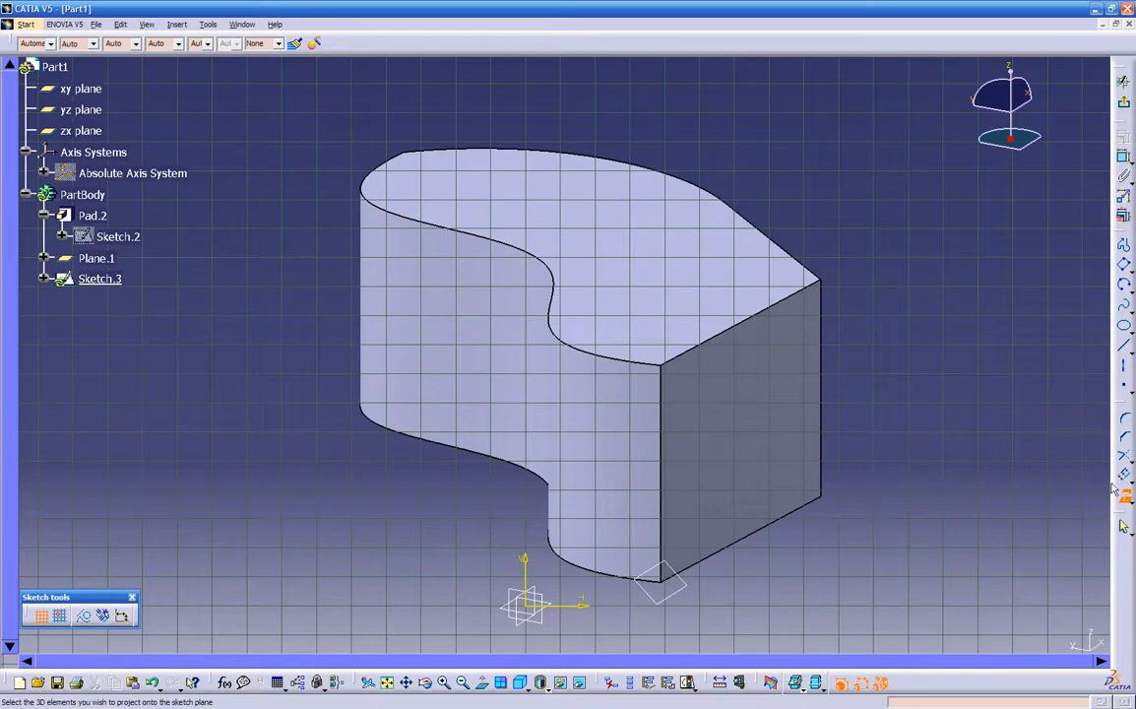
click(592, 357)
middle_drag(419, 512, 901, 472)
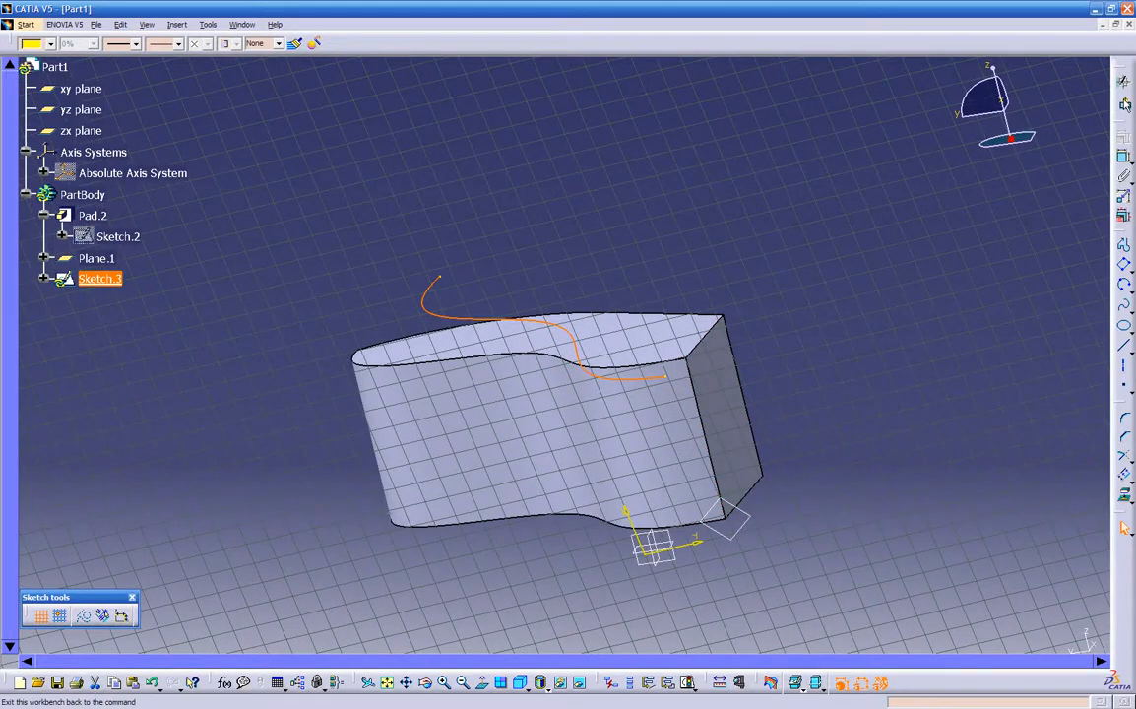
click(1124, 529)
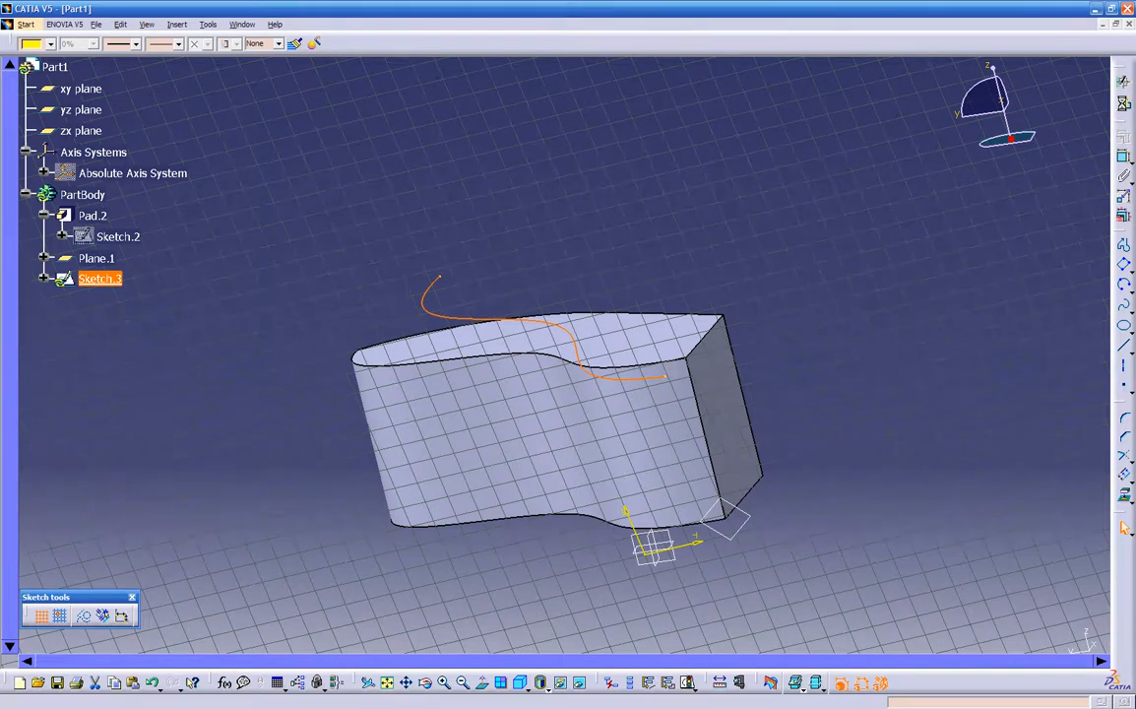
middle_drag(829, 343, 564, 441)
click(308, 370)
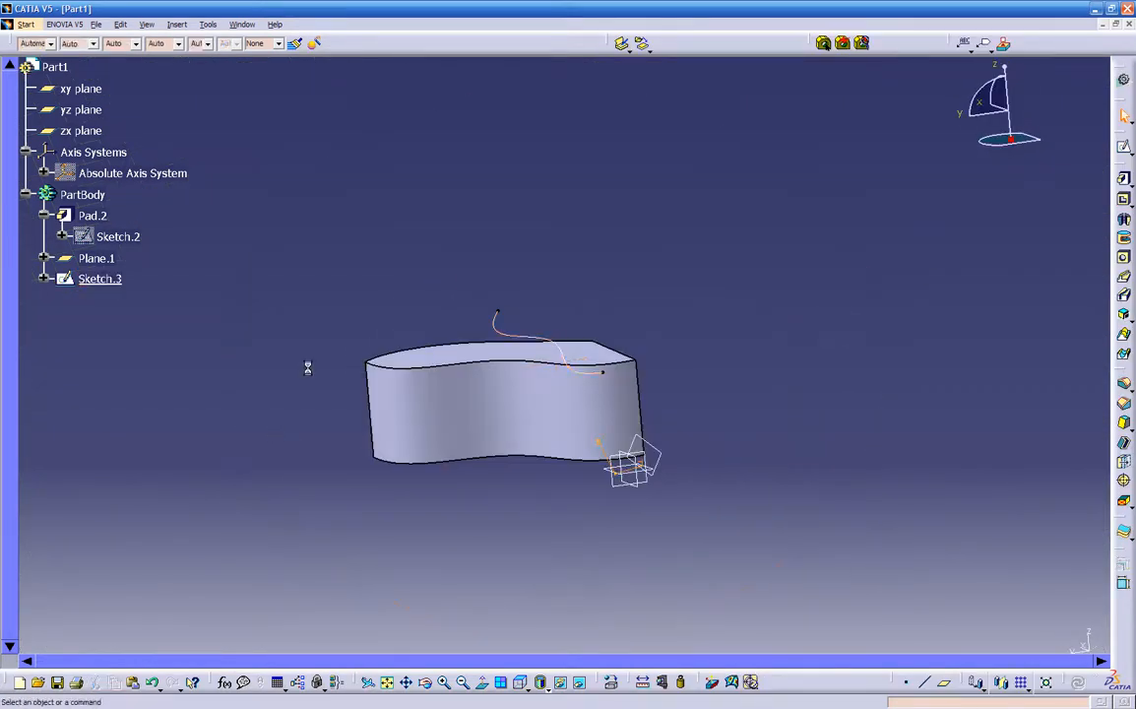
- Delete the pad together with all its children and aggregated elements
click(406, 398)
key(Delete)
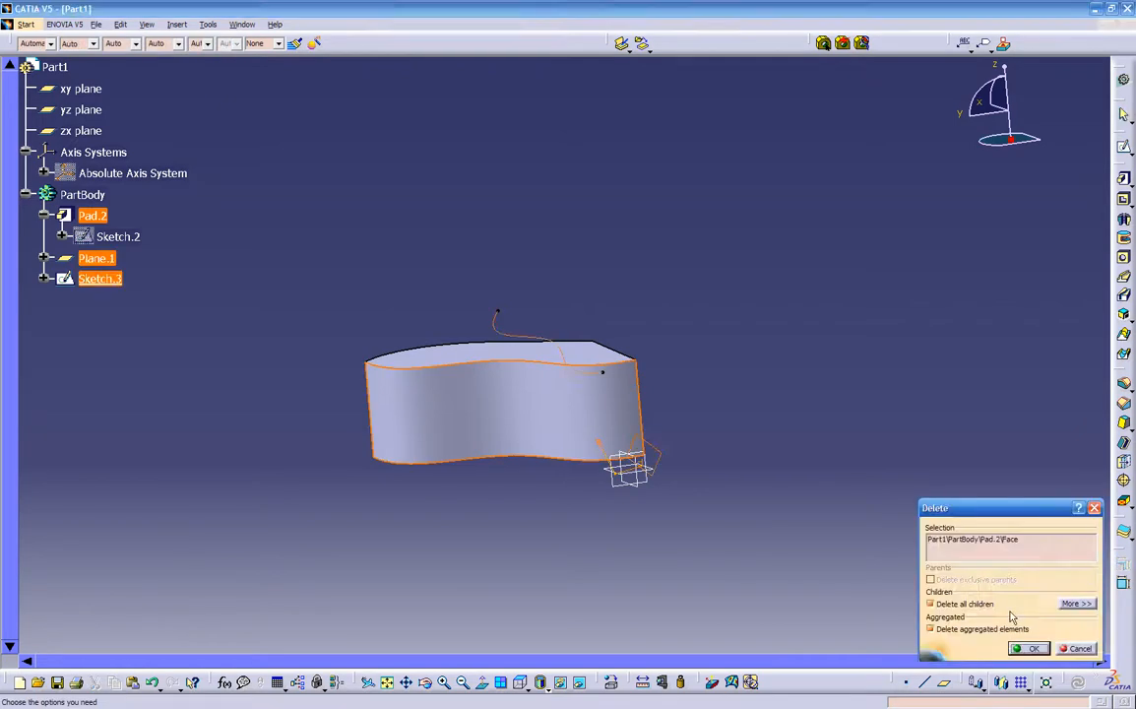
click(1030, 649)
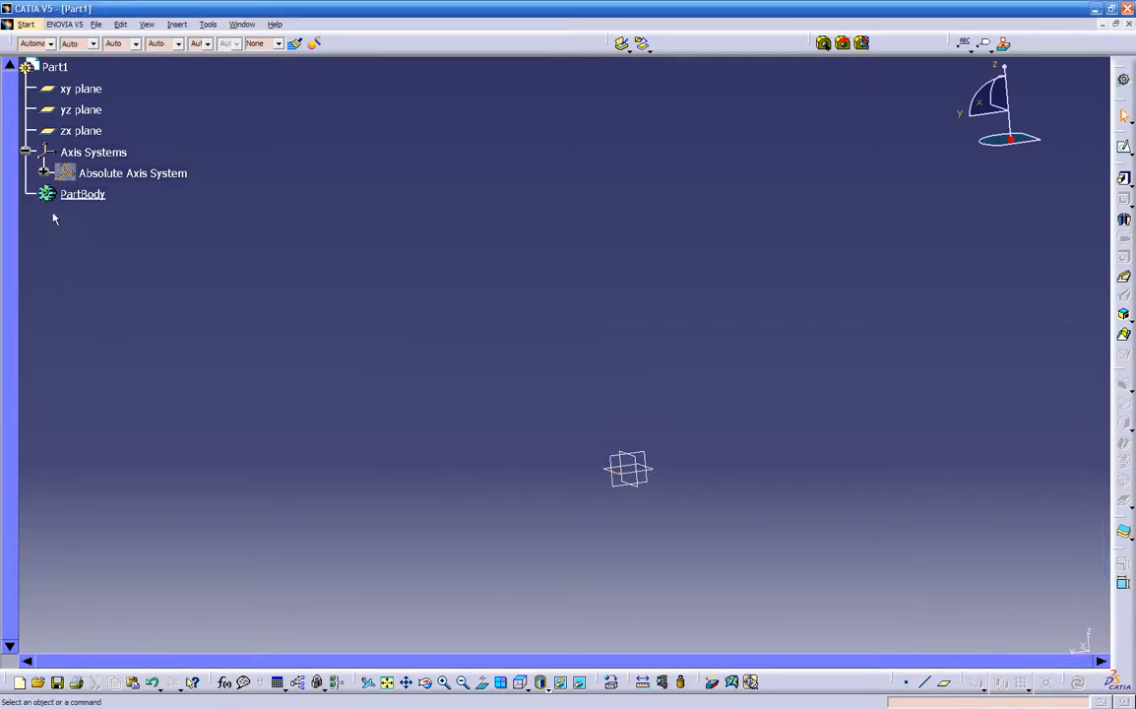
- Orient the empty part's reference planes in the isometric view
middle_drag(509, 466, 411, 310)
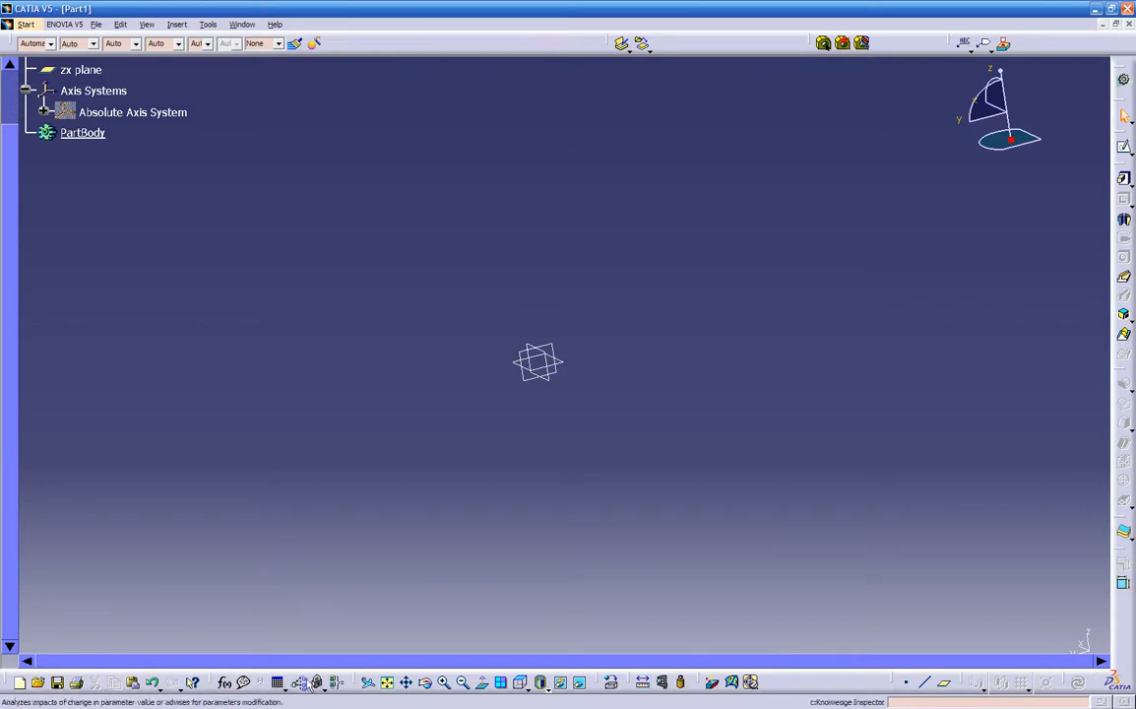
click(483, 687)
click(569, 370)
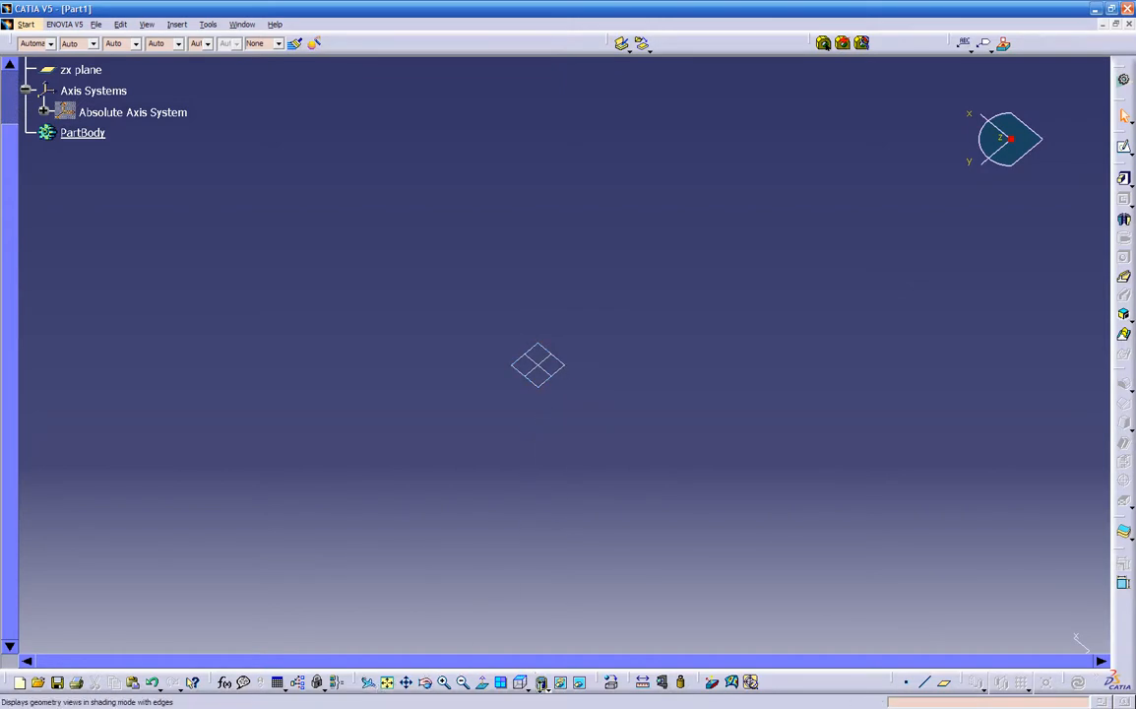
click(522, 687)
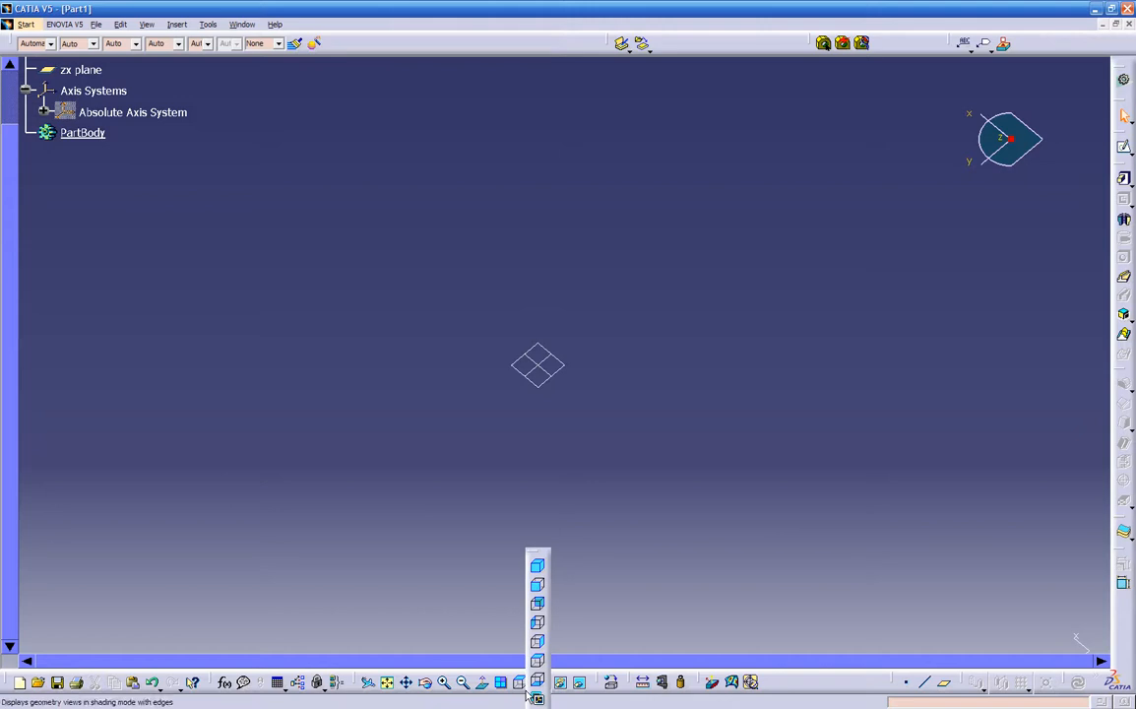
click(539, 569)
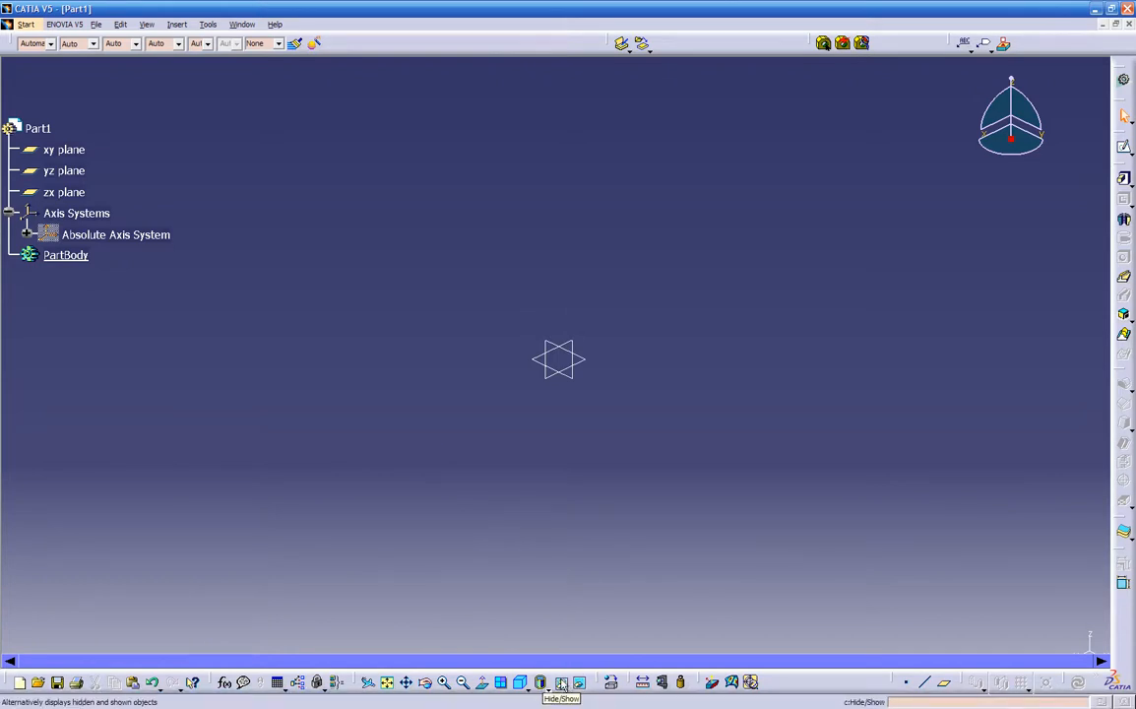
- Select the xy, yz and zx reference planes together by enclosing them around the origin
middle_drag(549, 535, 523, 471)
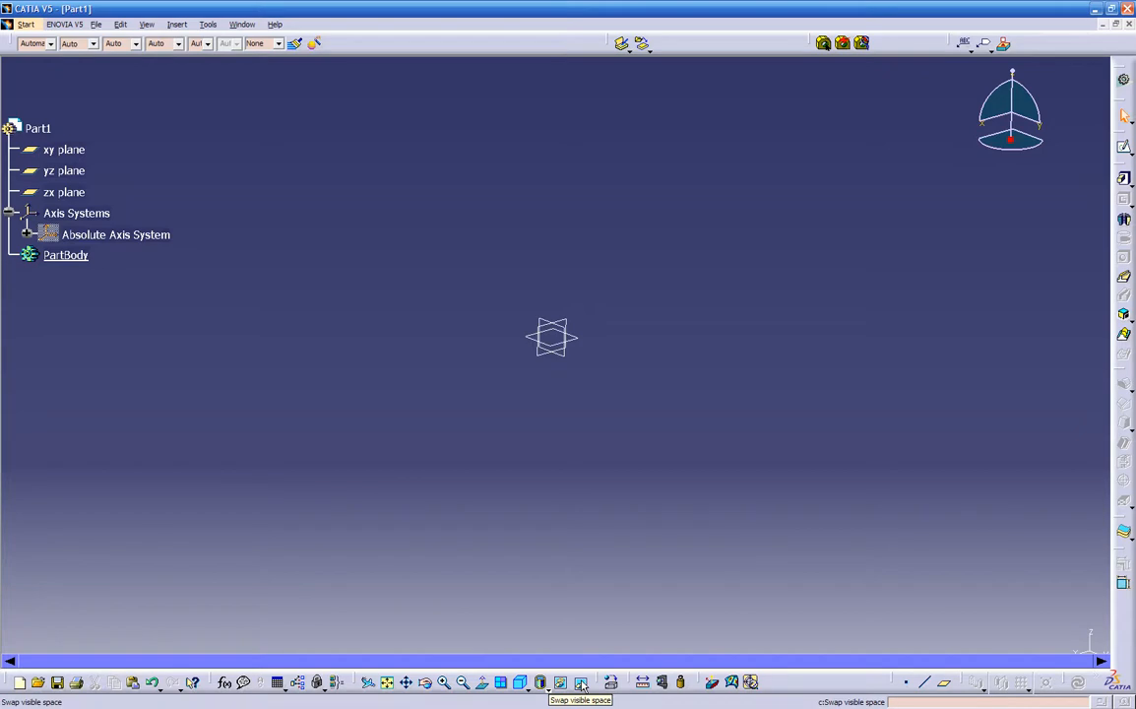
mouse_move(538, 401)
middle_down()
mouse_move(525, 443)
mouse_move(524, 385)
middle_up()
middle_drag(410, 386, 520, 530)
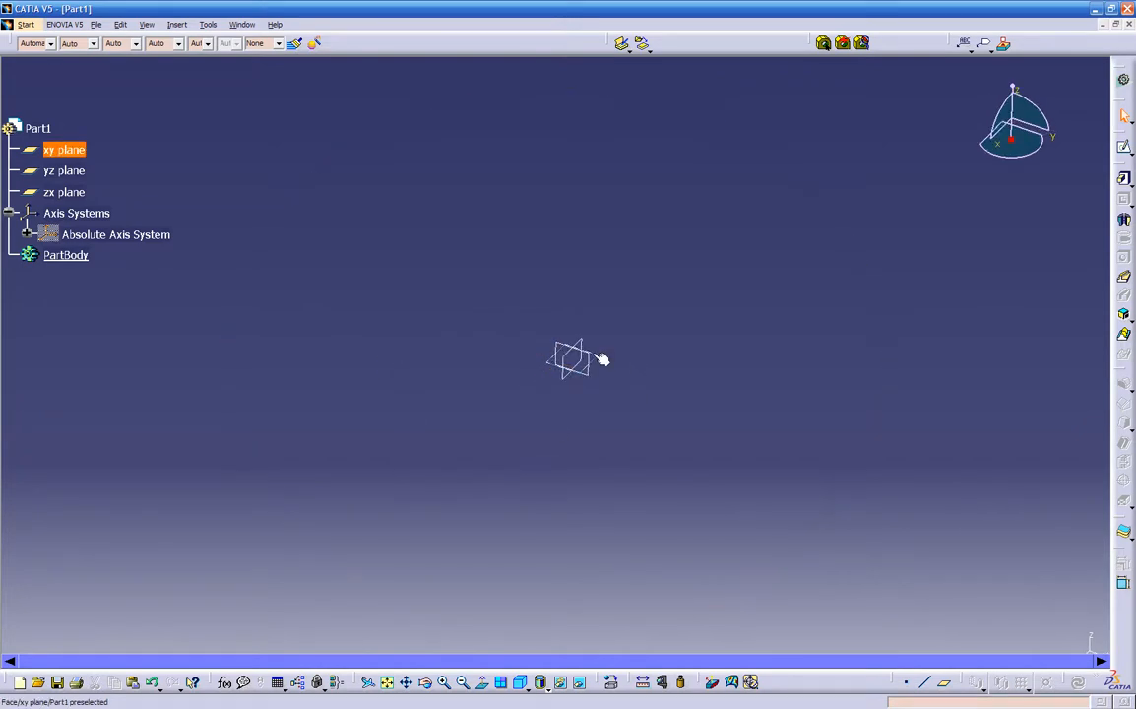
drag(514, 304, 670, 448)
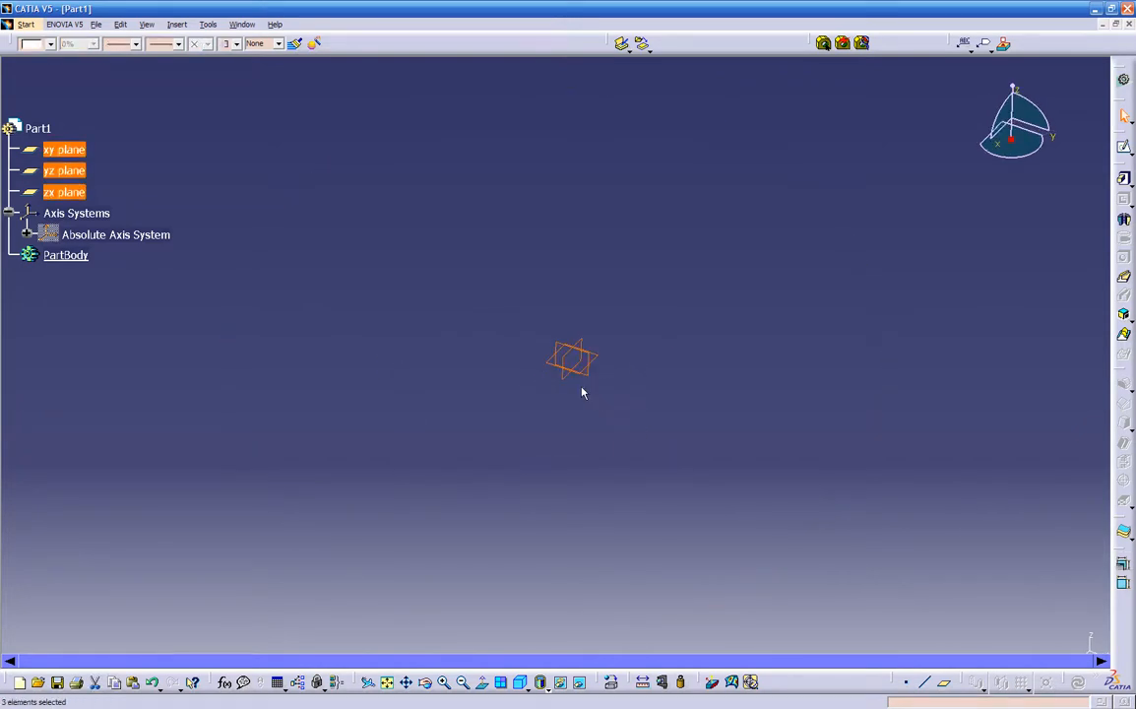
click(499, 335)
drag(501, 280, 692, 541)
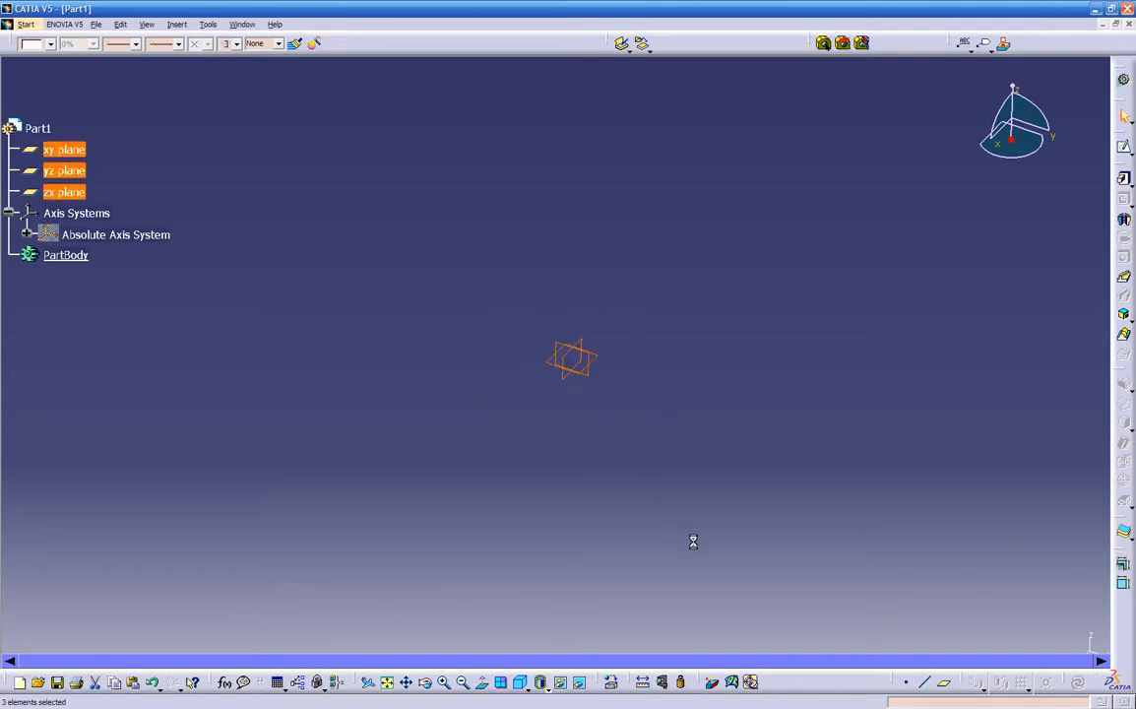
- Switch between the visible and hidden spaces to examine which elements of the part are hidden
click(581, 682)
click(580, 682)
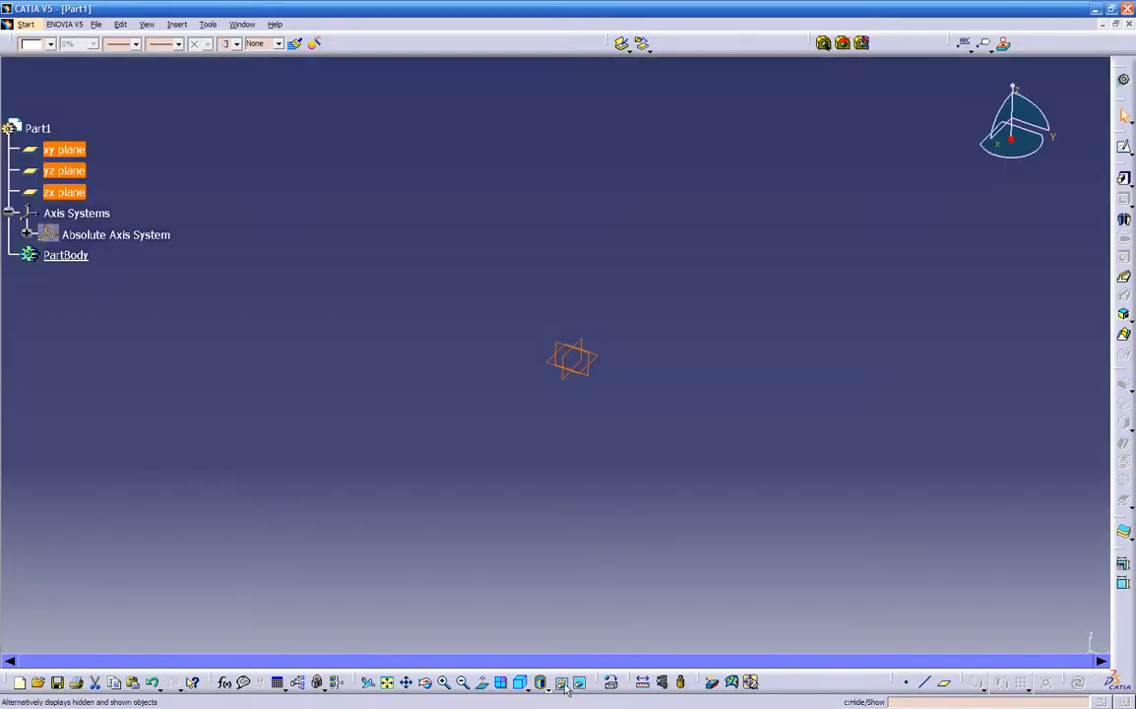
click(580, 682)
click(581, 682)
click(580, 683)
middle_drag(565, 448, 581, 399)
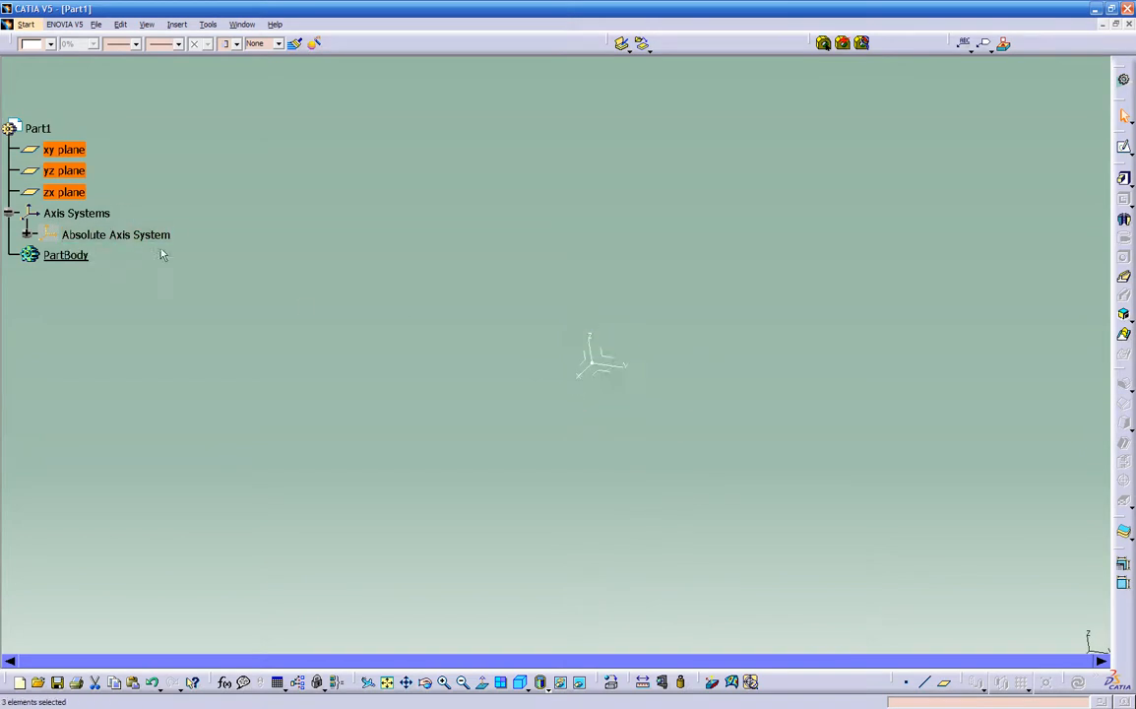
middle_drag(475, 380, 428, 368)
- Return to the visible space and hide the selected xy, yz and zx planes
click(560, 681)
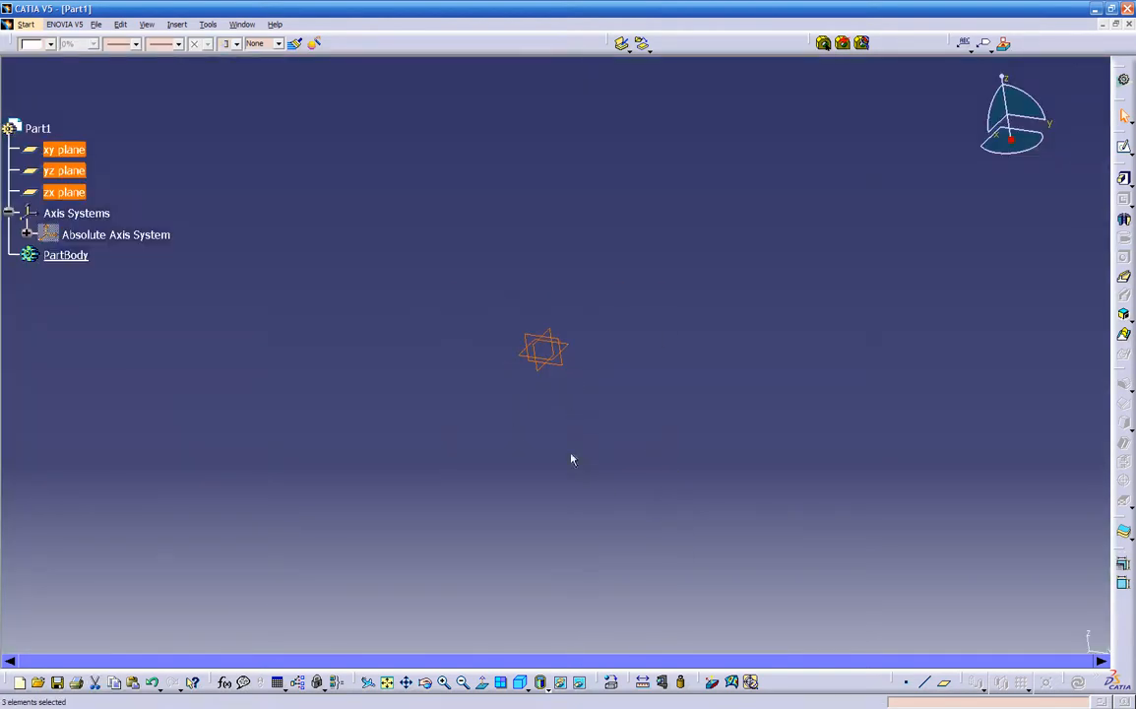
click(561, 683)
middle_drag(551, 484, 579, 475)
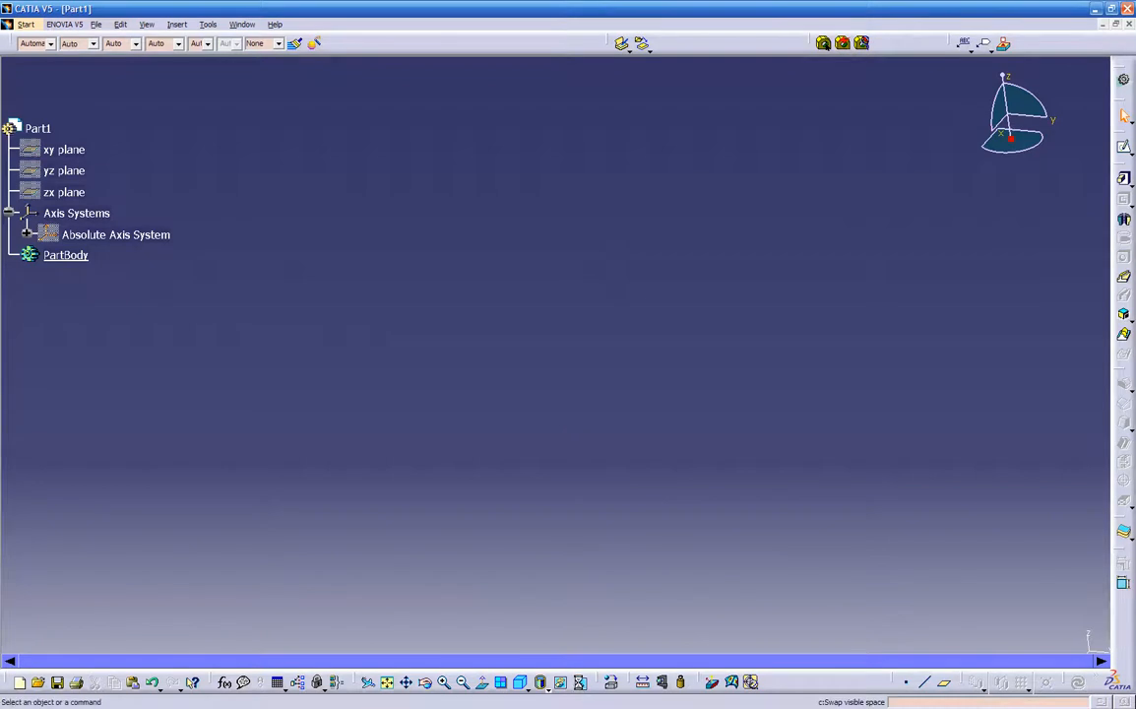
- Inspect the reference planes and the axis system in the hidden space, and return to the visible space
click(579, 683)
middle_drag(574, 428, 472, 461)
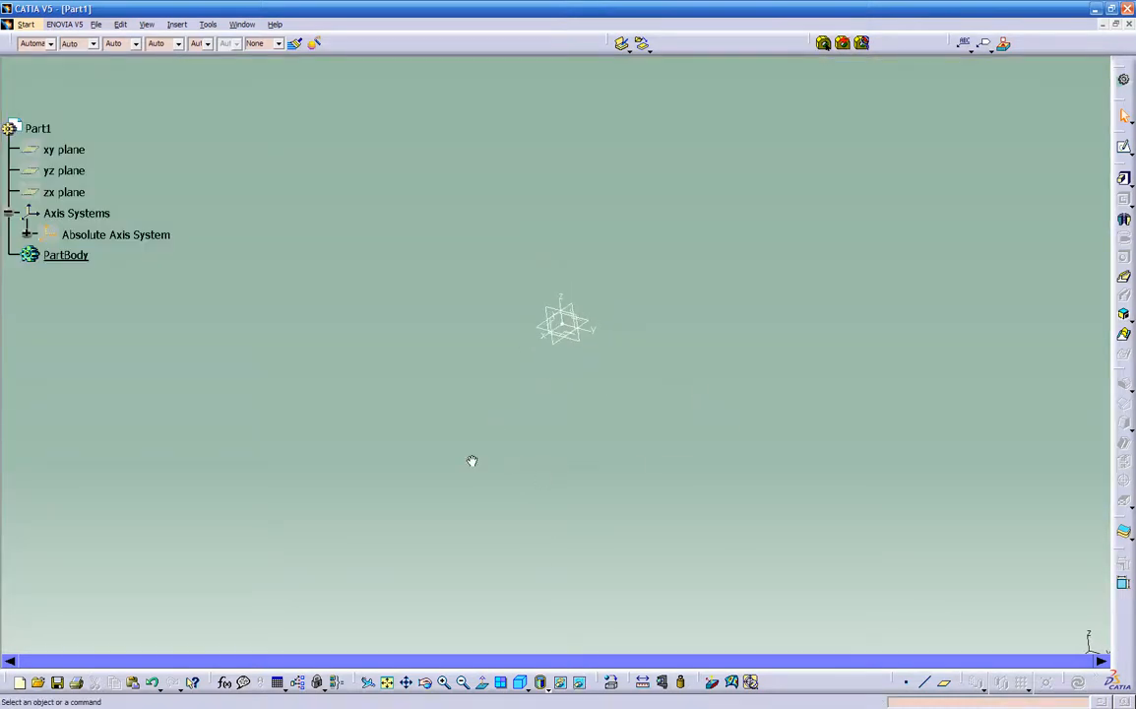
click(580, 683)
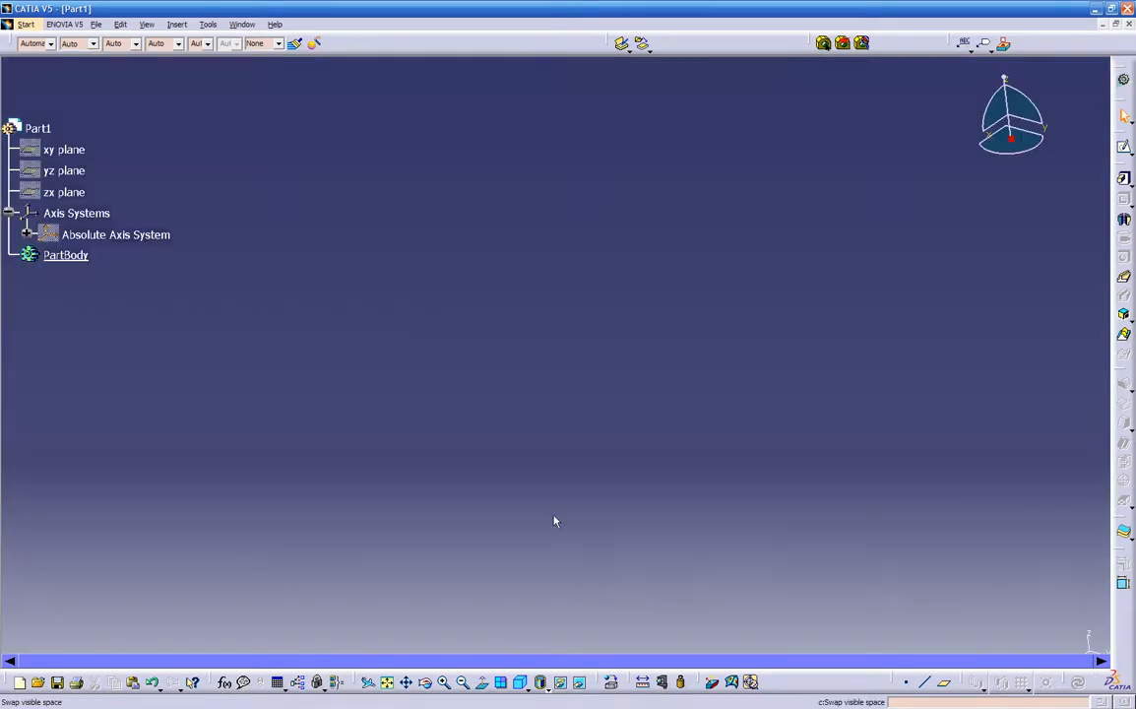
- Show and hide the Absolute Axis System twice in succession
right_click(129, 238)
click(135, 252)
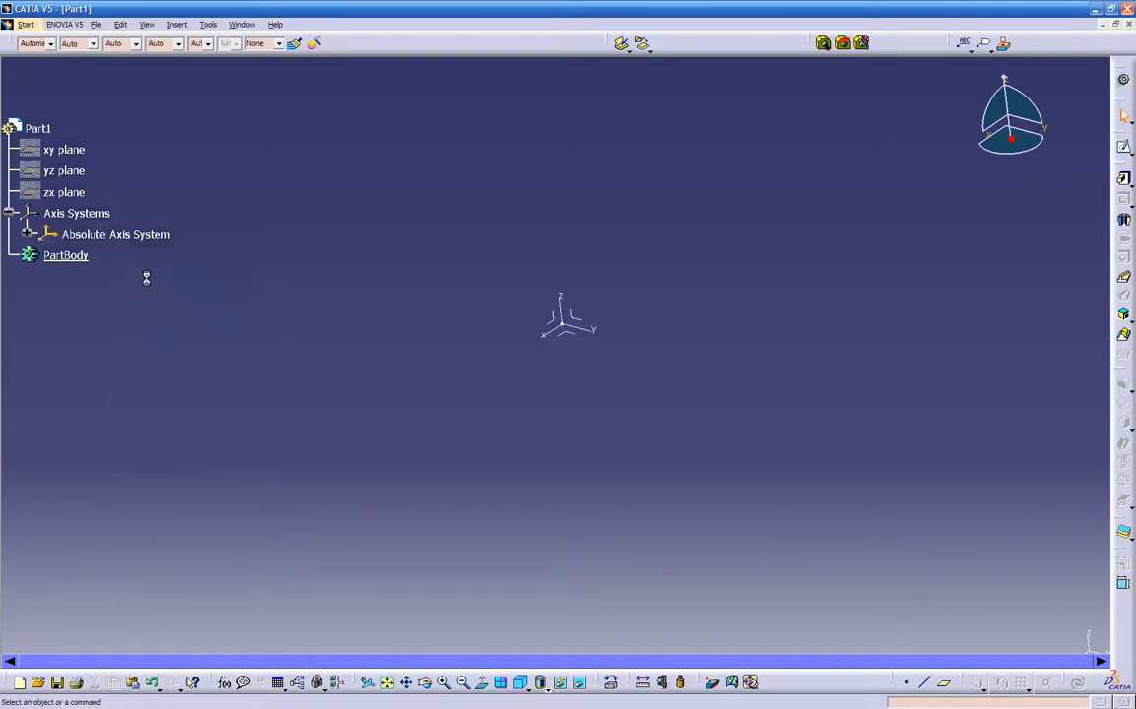
middle_drag(505, 449, 589, 413)
click(119, 236)
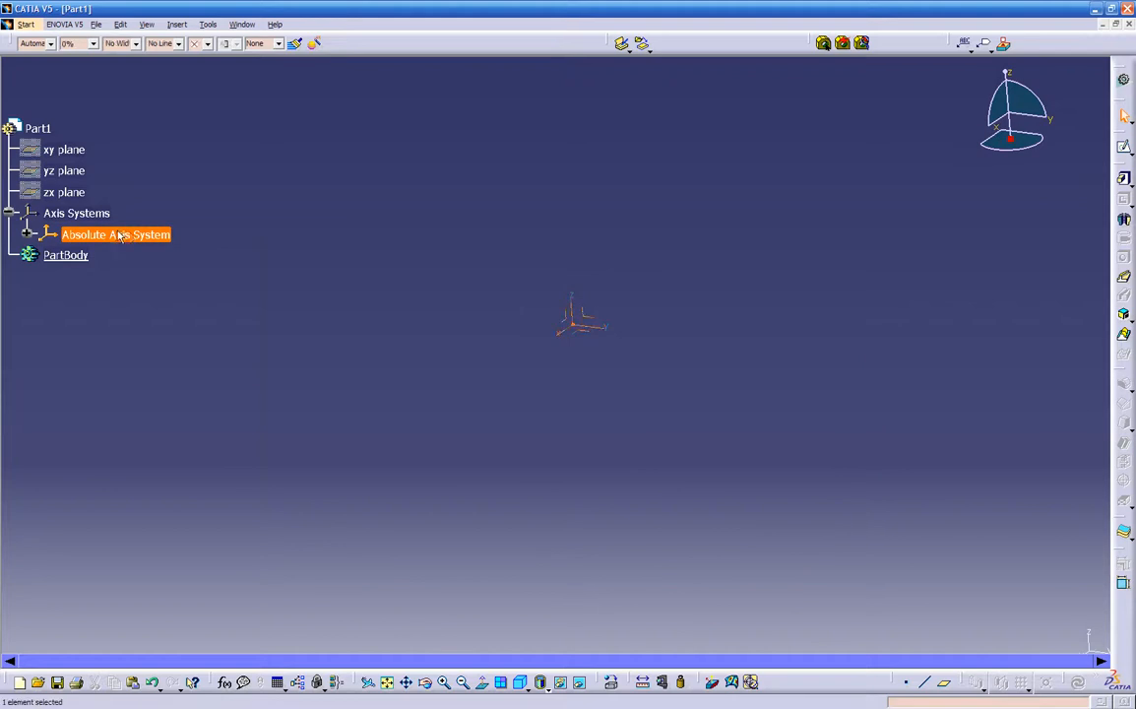
right_click(119, 236)
click(134, 253)
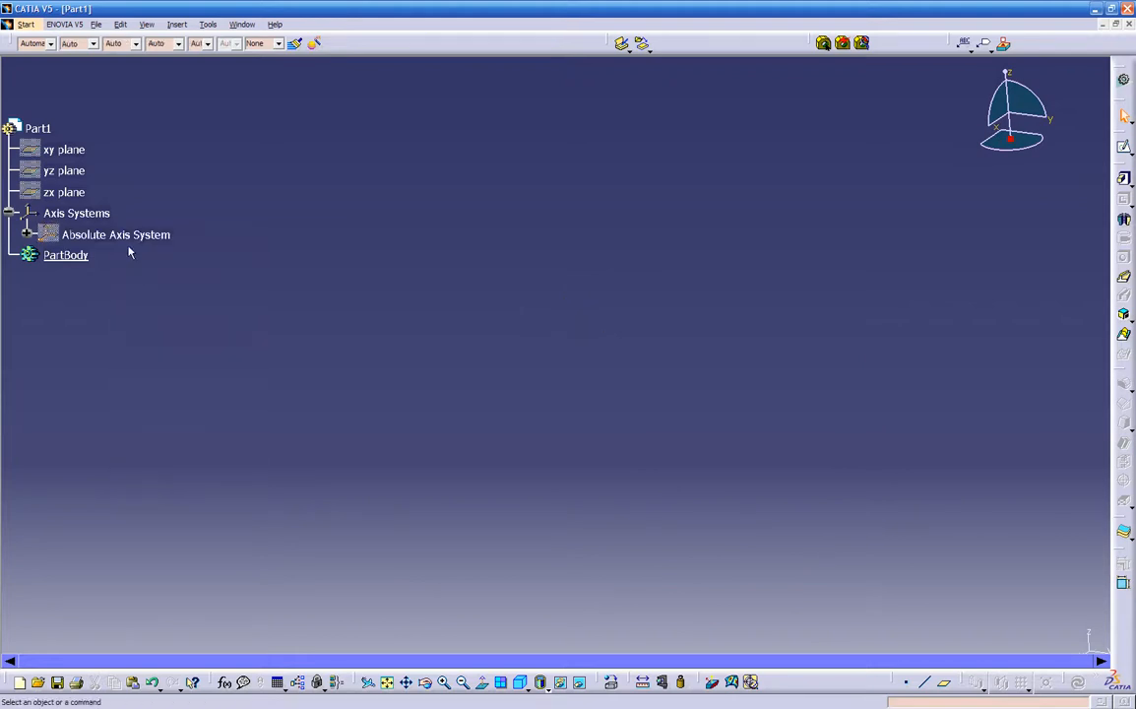
click(132, 236)
right_click(132, 237)
click(158, 276)
click(139, 237)
right_click(140, 242)
click(157, 275)
- Show the hidden Absolute Axis System at the part's origin
click(158, 237)
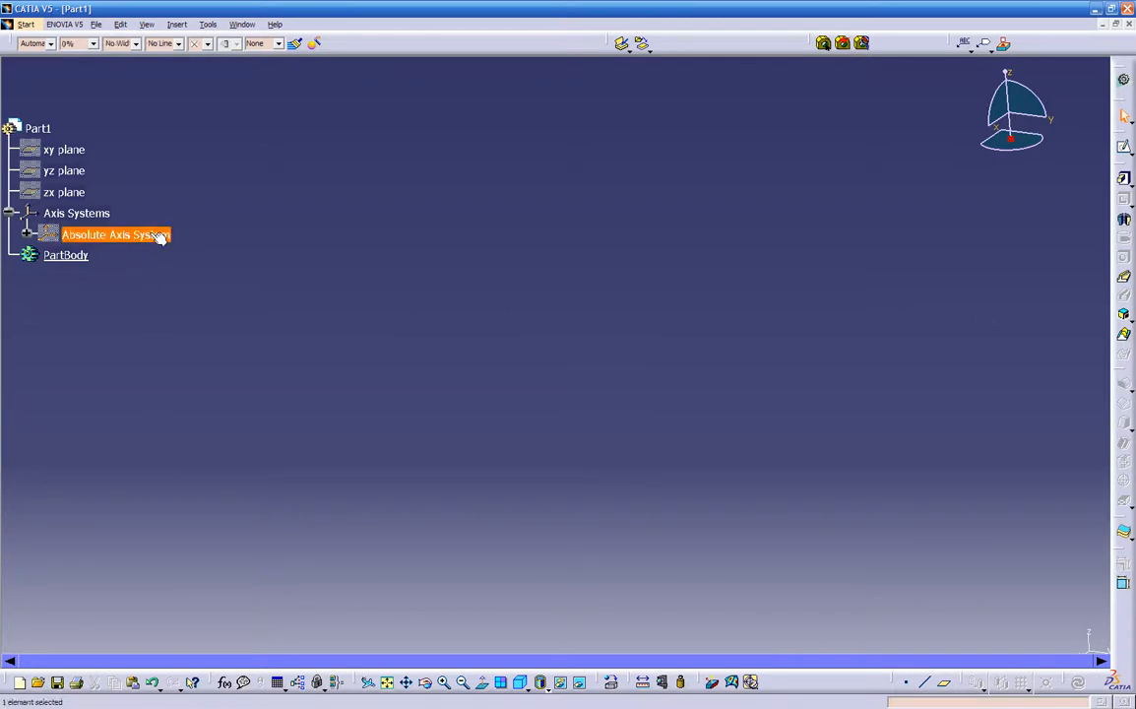
right_click(158, 238)
click(157, 273)
middle_drag(457, 378, 578, 436)
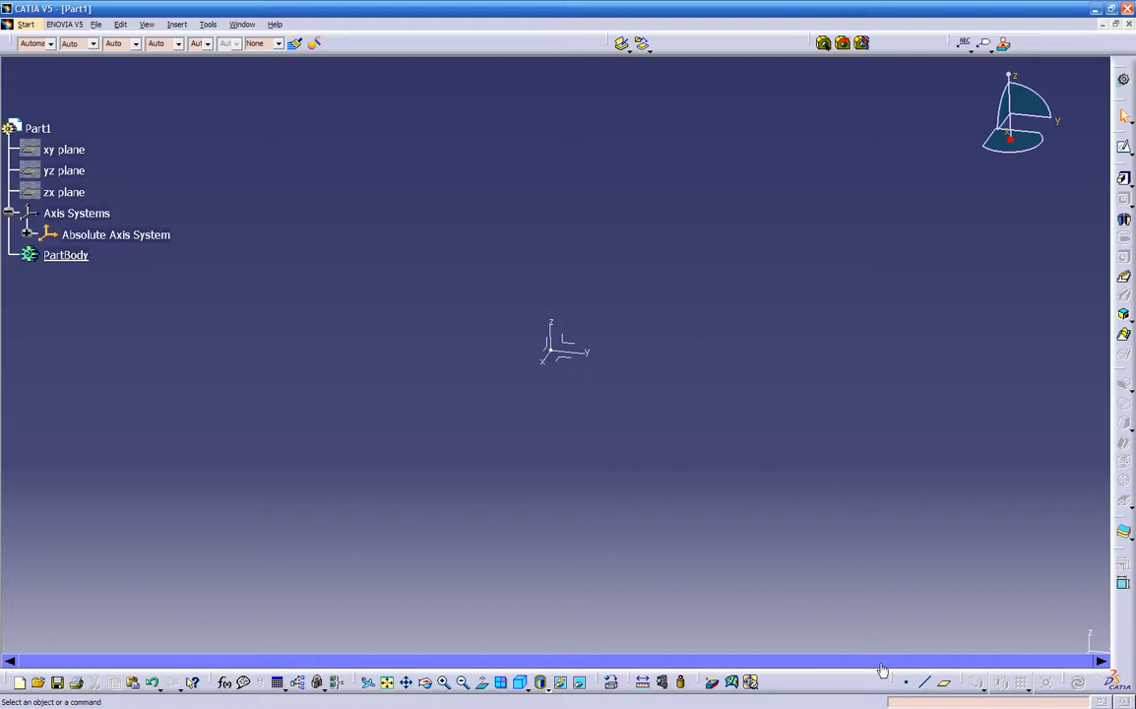
- Shift the reference element toolbar and its neighbour along their row, and dock the Tools toolbar next to the graphic properties toolbar
drag(893, 680, 783, 681)
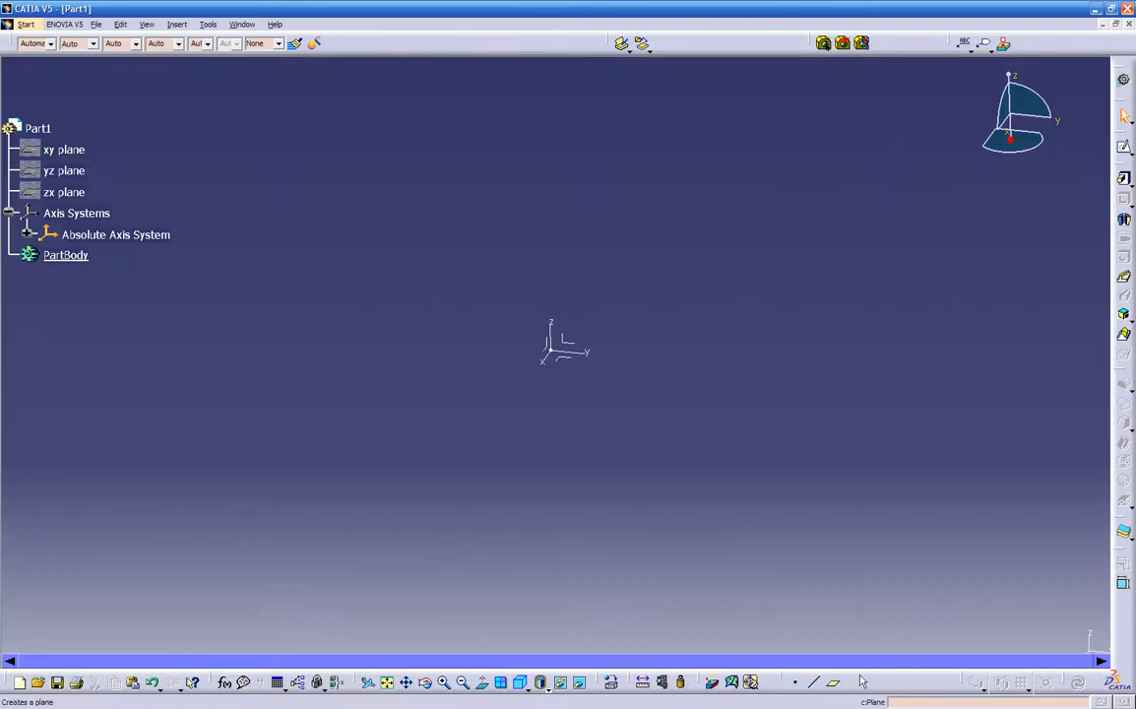
drag(953, 681, 866, 681)
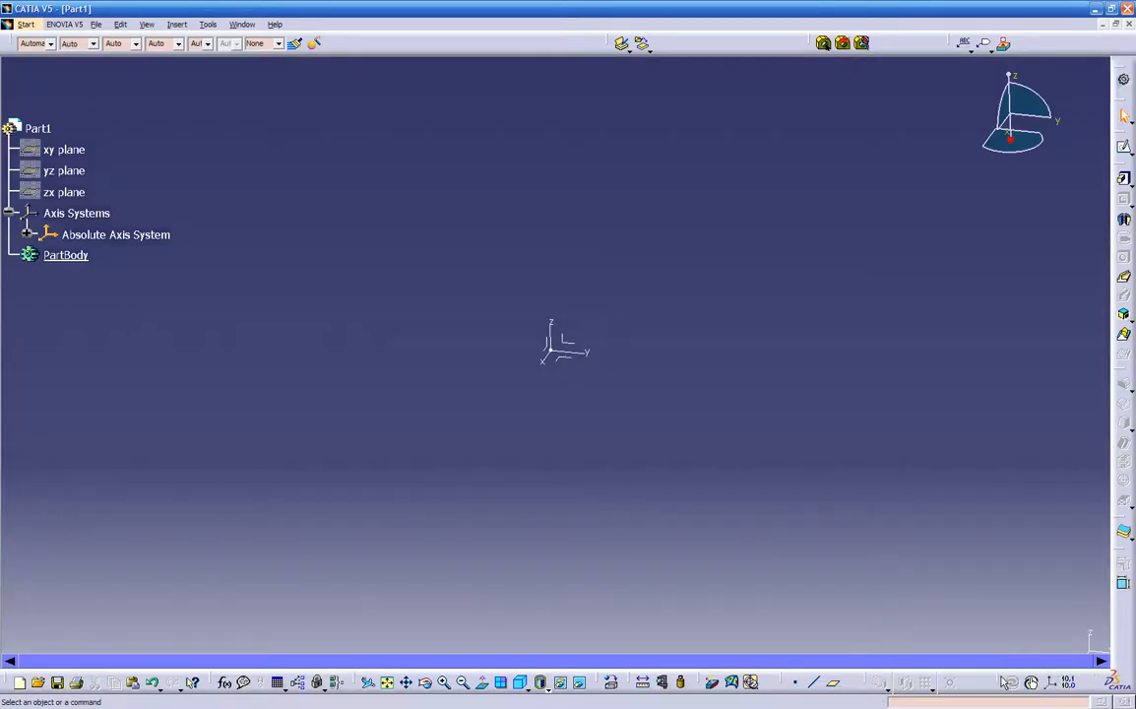
drag(996, 680, 709, 623)
drag(802, 603, 1067, 668)
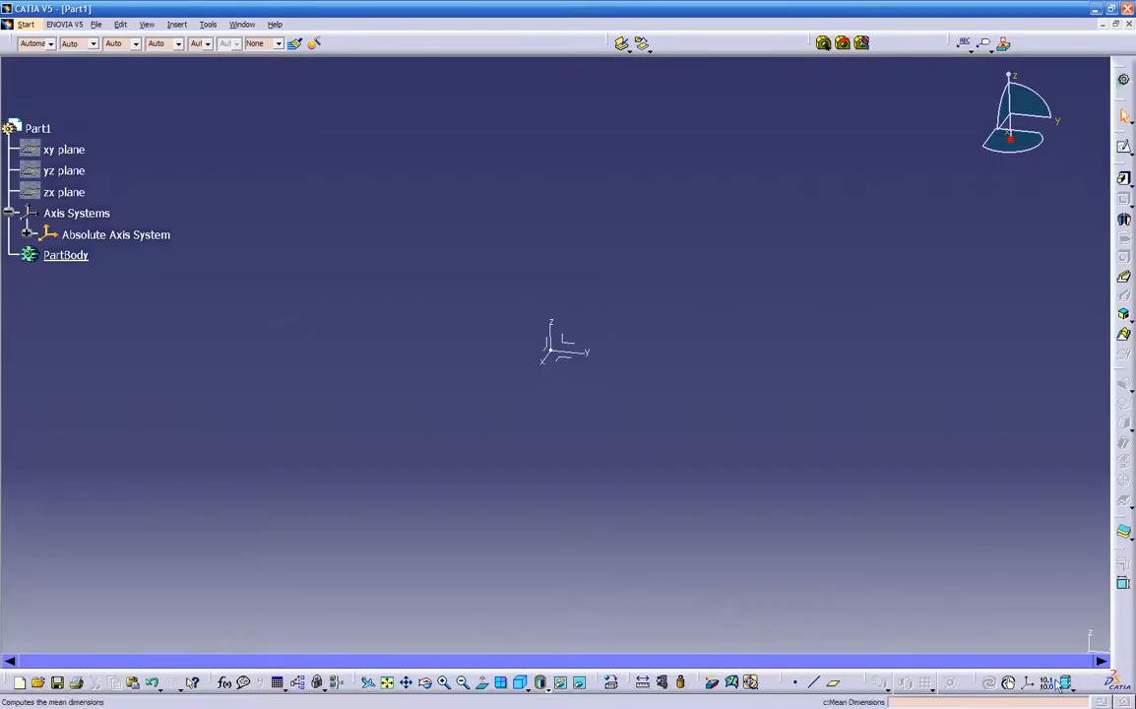
drag(993, 683, 758, 624)
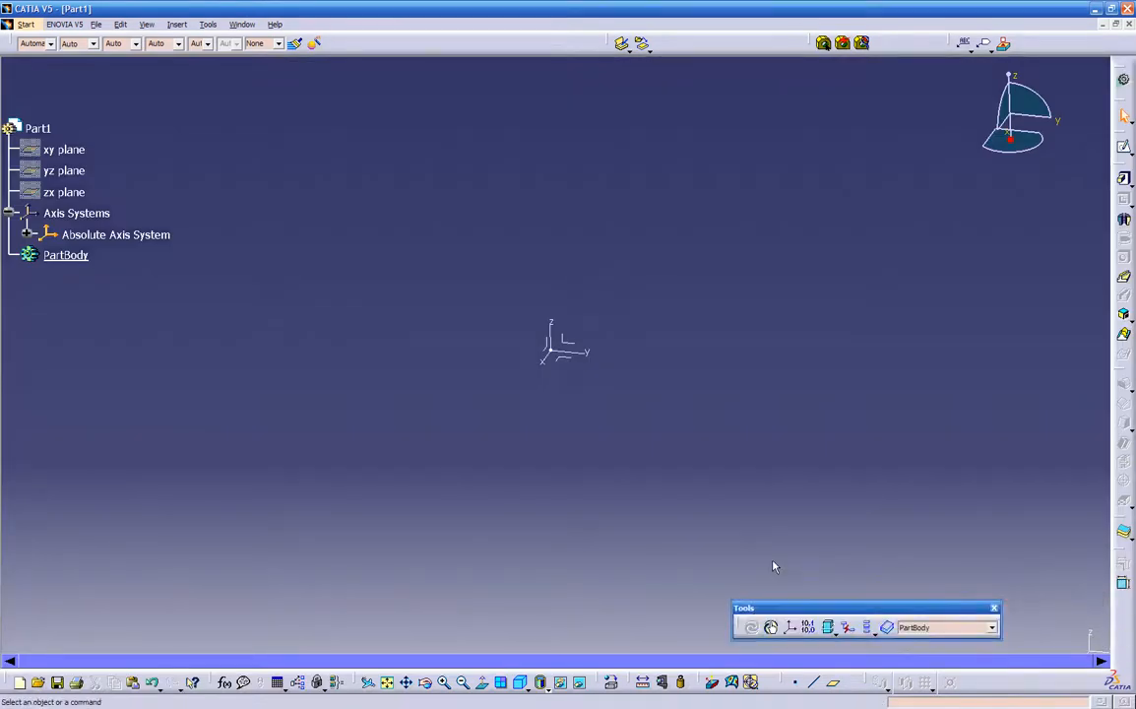
drag(885, 614, 486, 35)
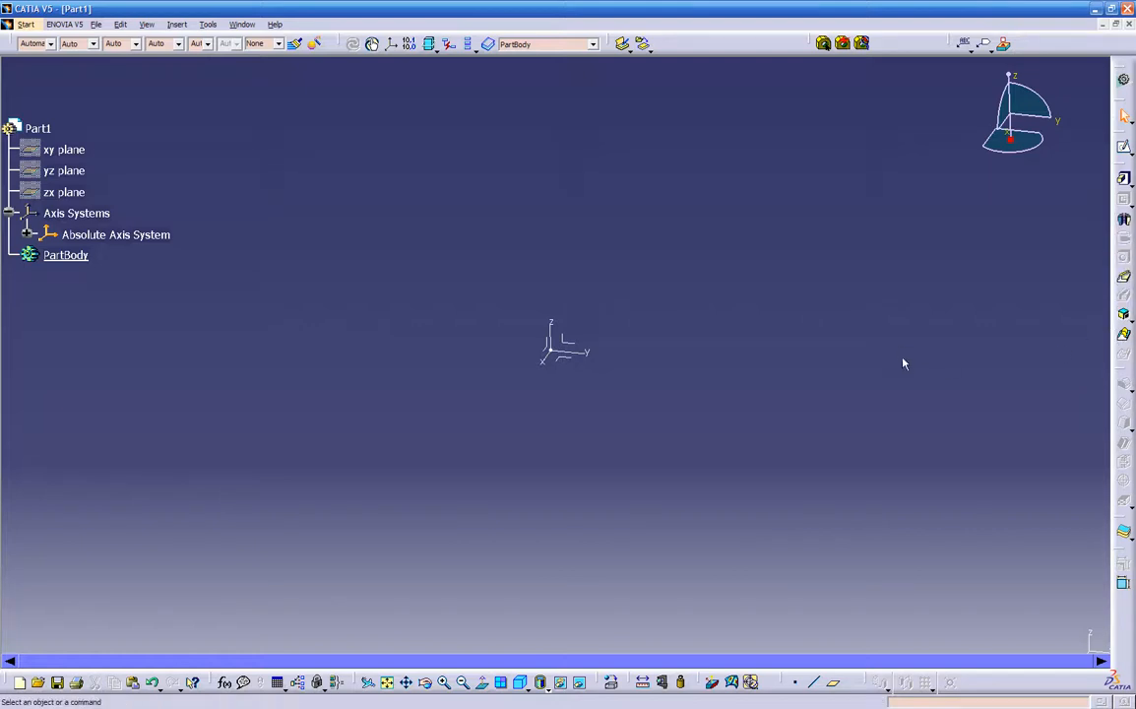
middle_drag(611, 474, 674, 434)
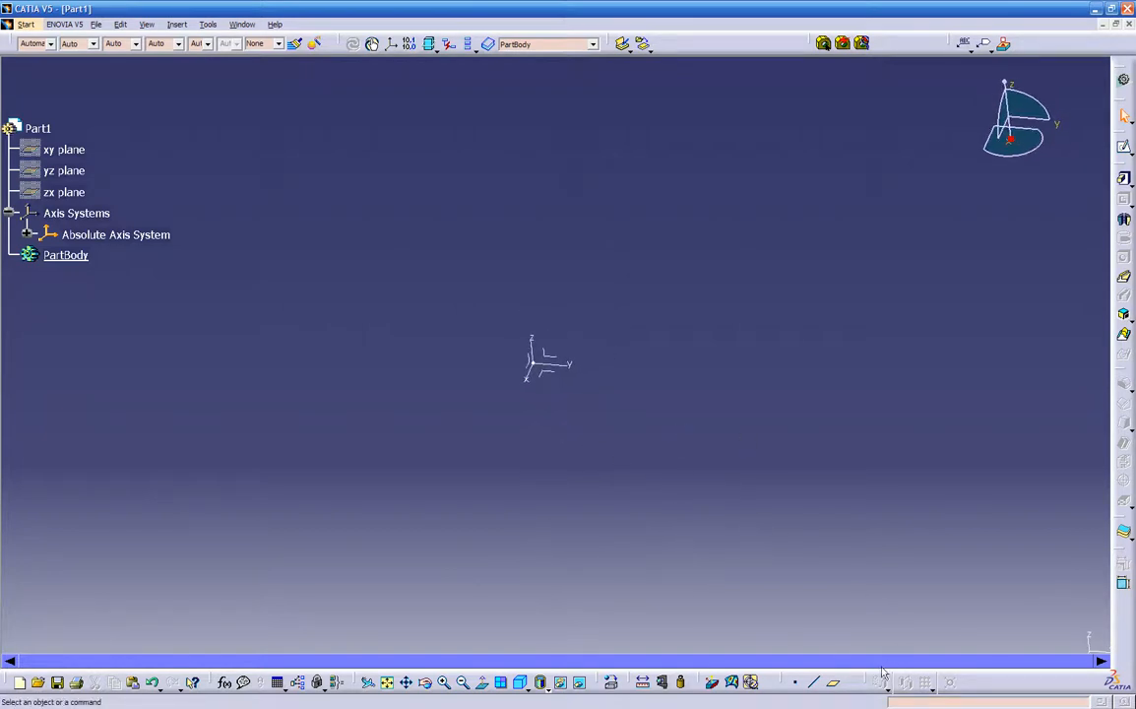